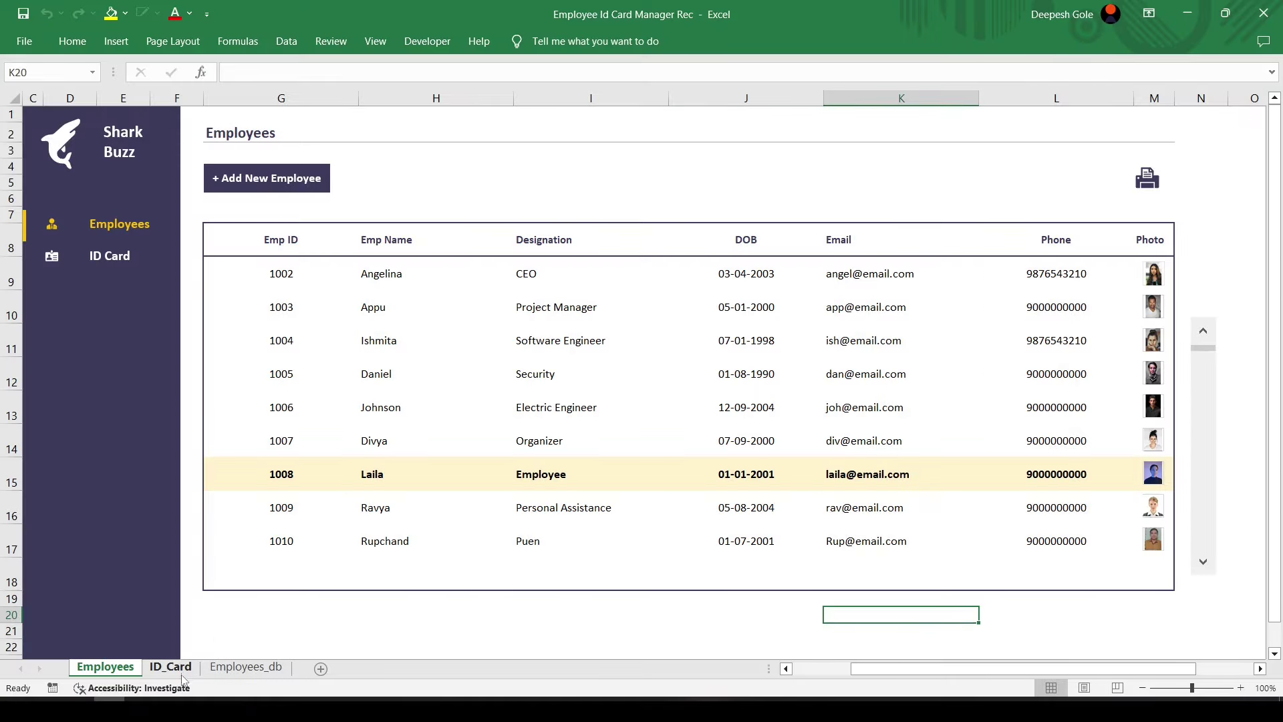
# On the ID_Card sheet, select columns C:D on either side of the hidden columns A:B
pyautogui.click(170, 667)
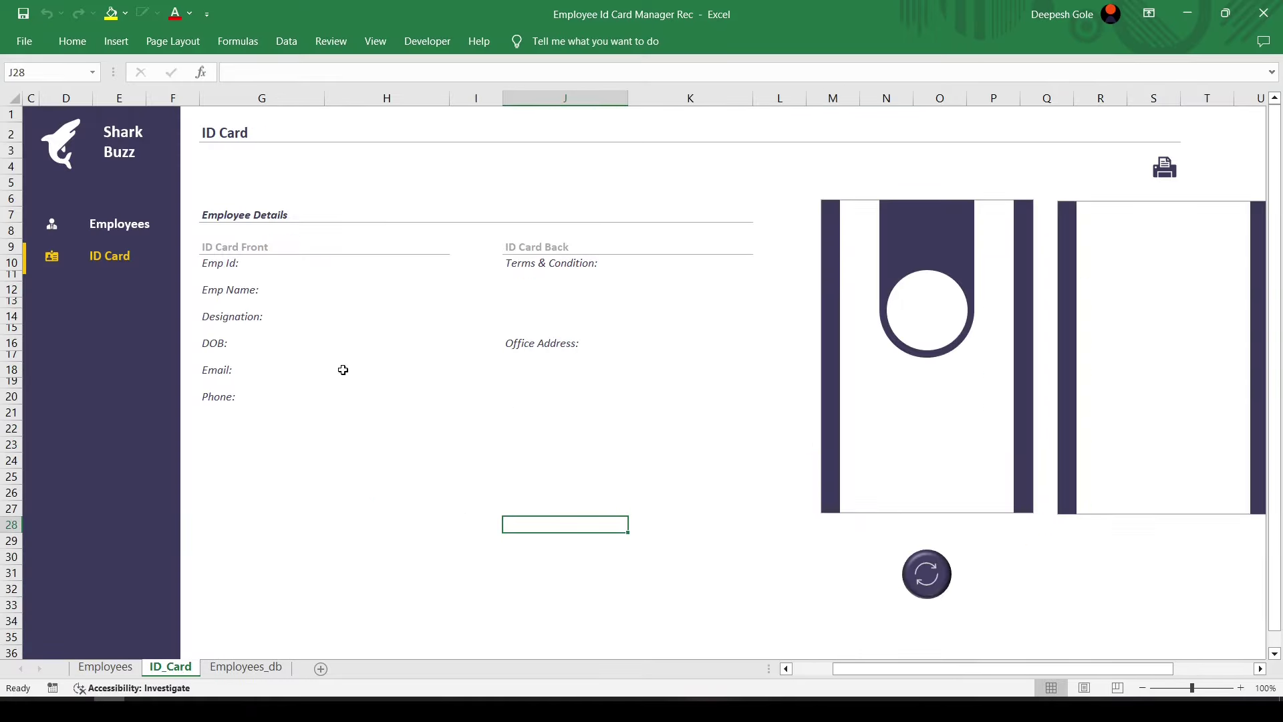
pyautogui.moveTo(60, 98); pyautogui.dragTo(24, 99)
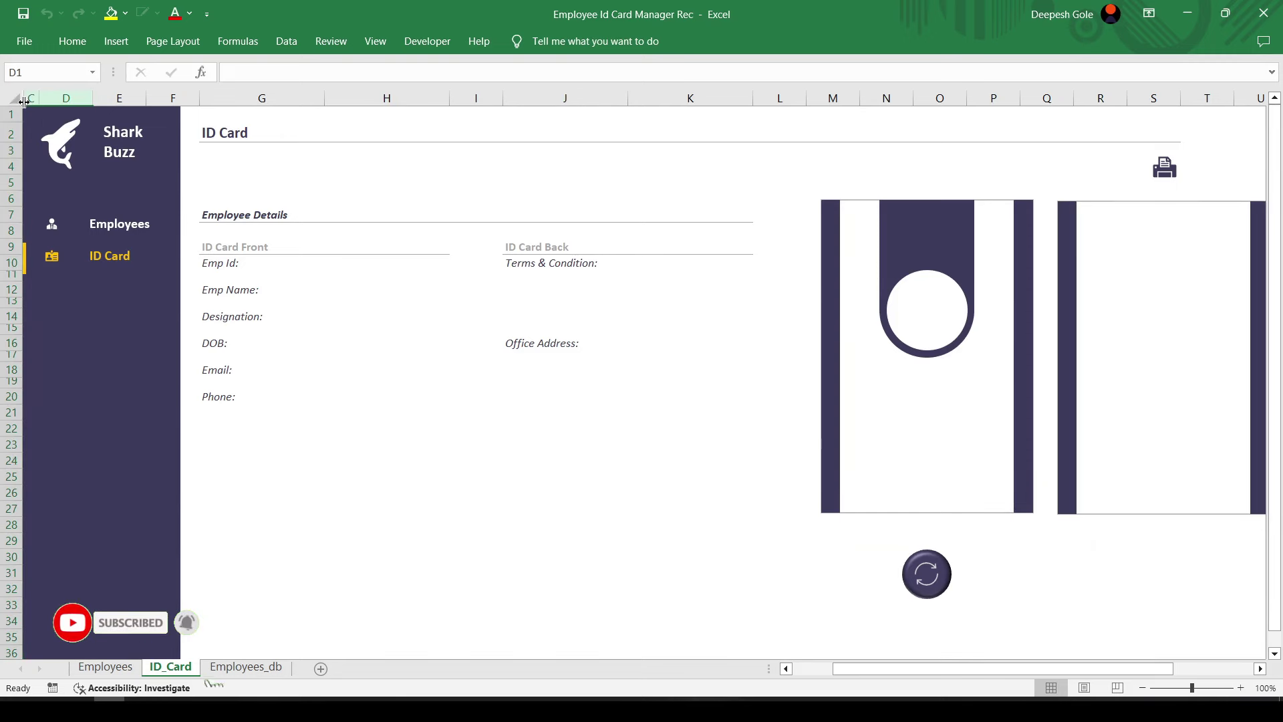
pyautogui.rightClick(27, 100)
# Unhide columns A:B and label cell A2 'Flip Control'
pyautogui.click(67, 368)
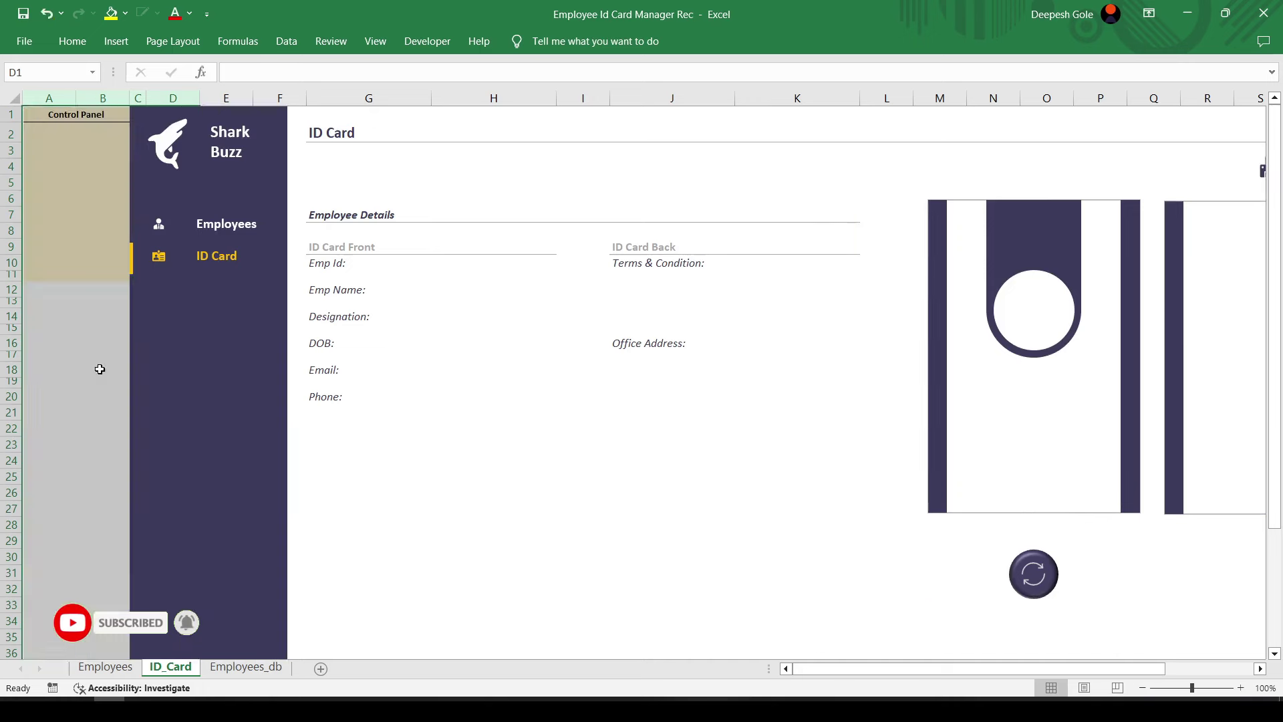
pyautogui.click(100, 316)
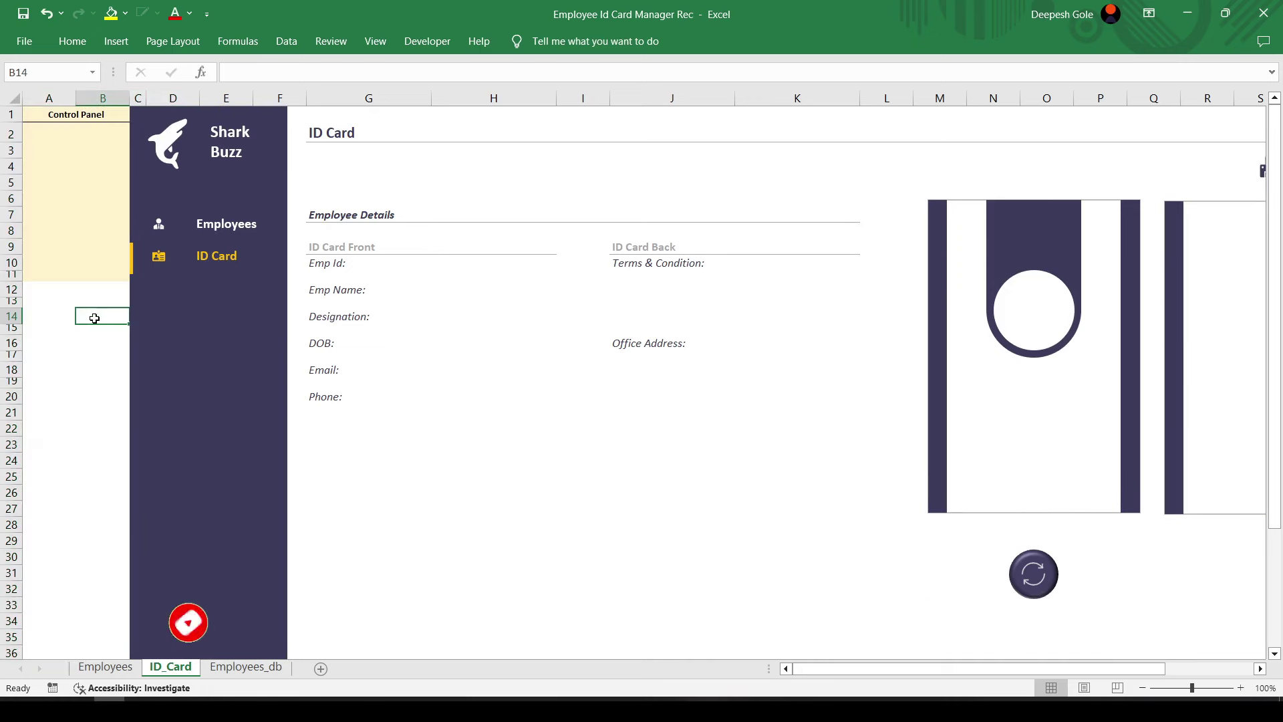
pyautogui.click(44, 136)
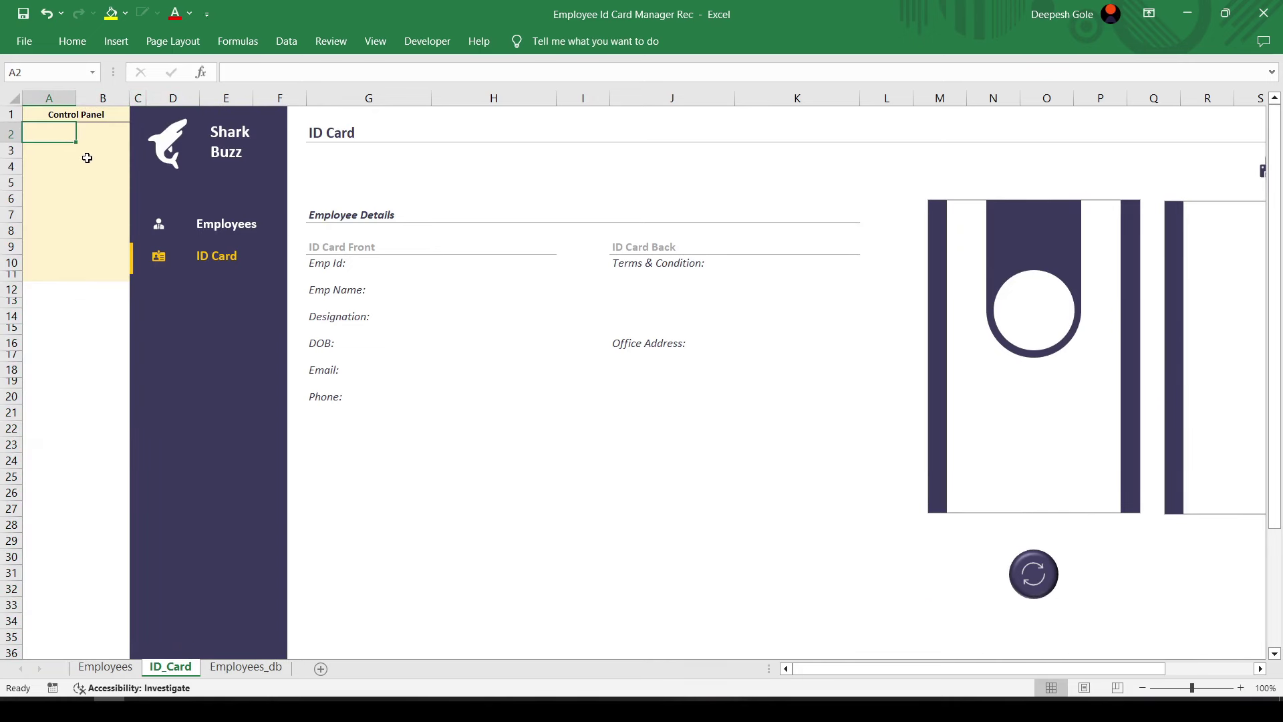
pyautogui.write('Fli')
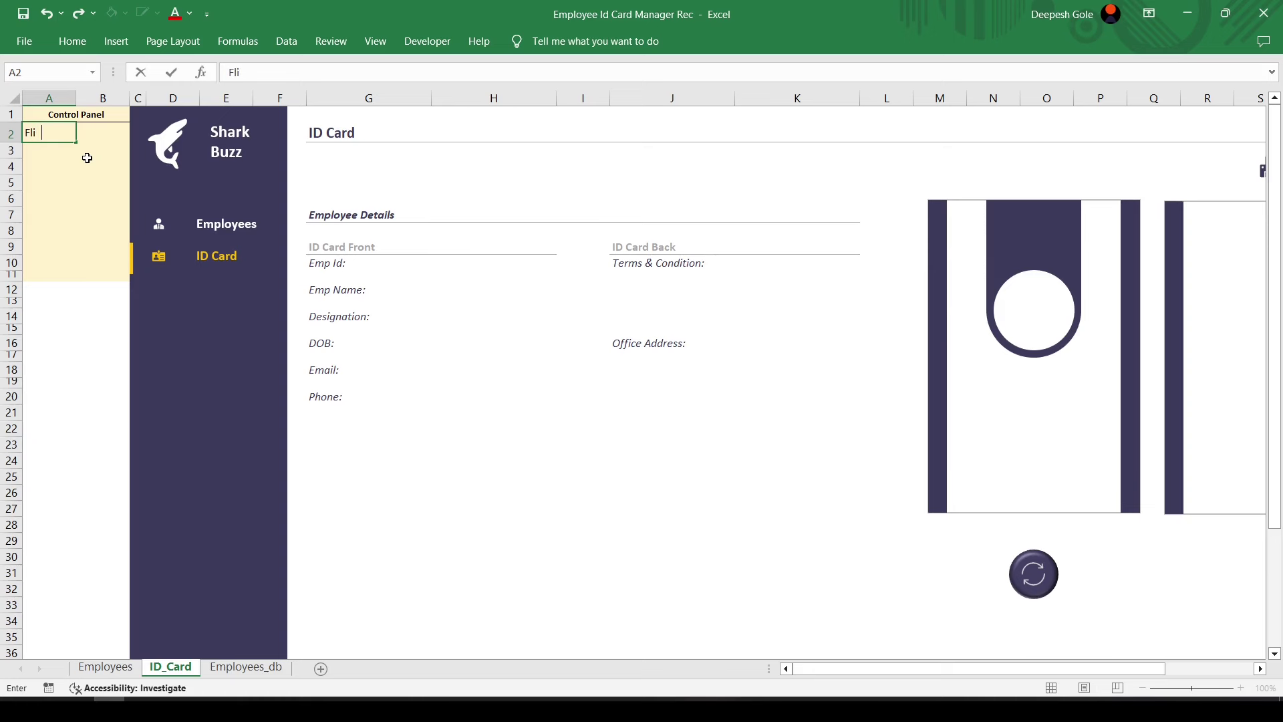
pyautogui.write('p Contr')
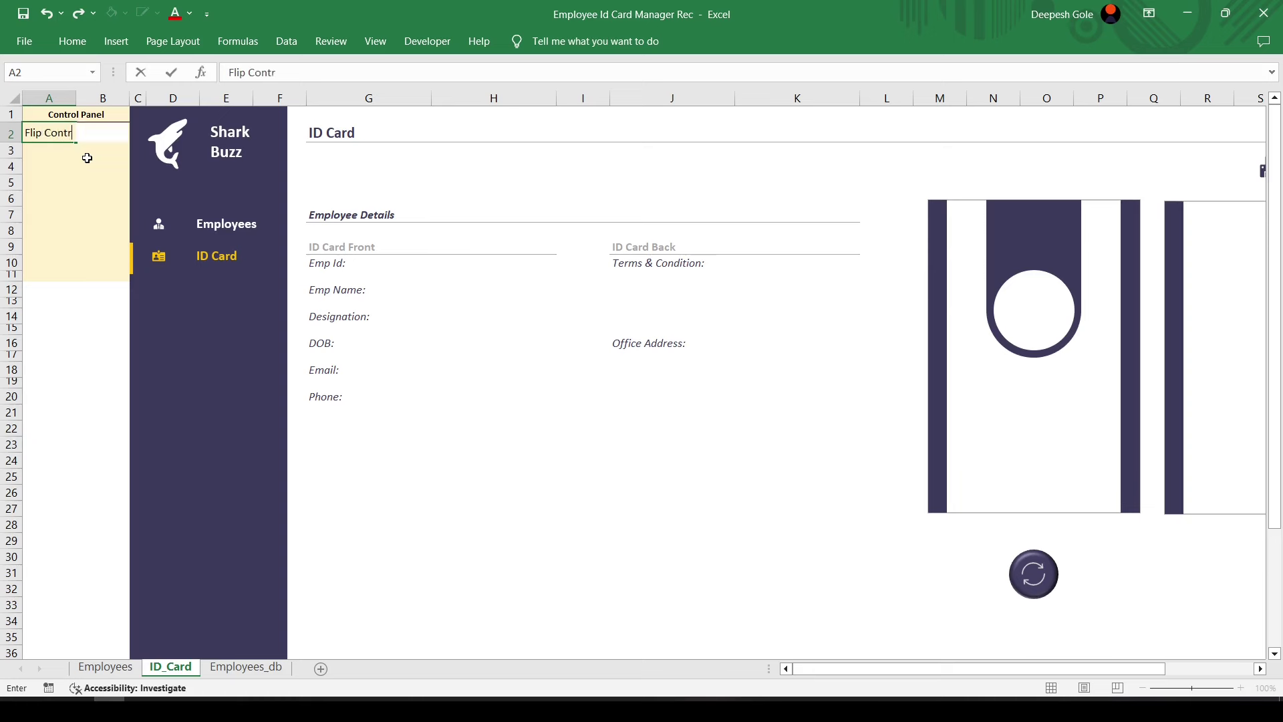
pyautogui.write('ol:')
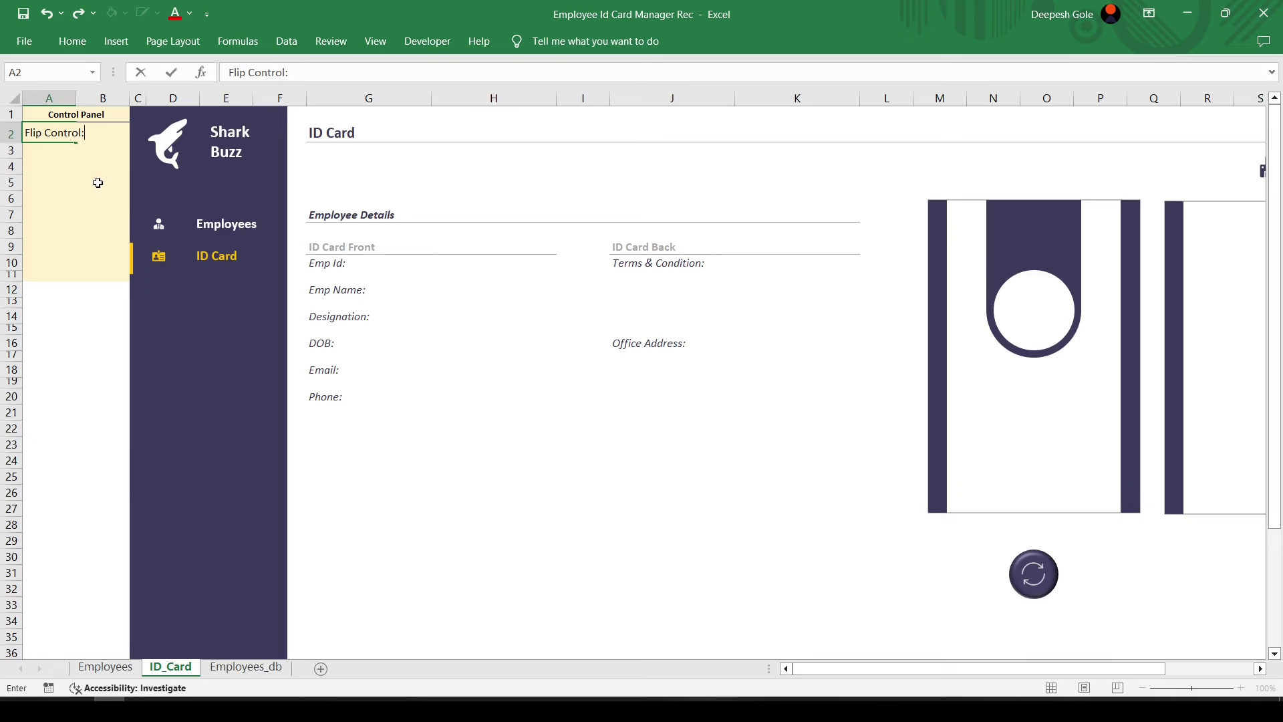
pyautogui.press('Return')
pyautogui.click(59, 142)
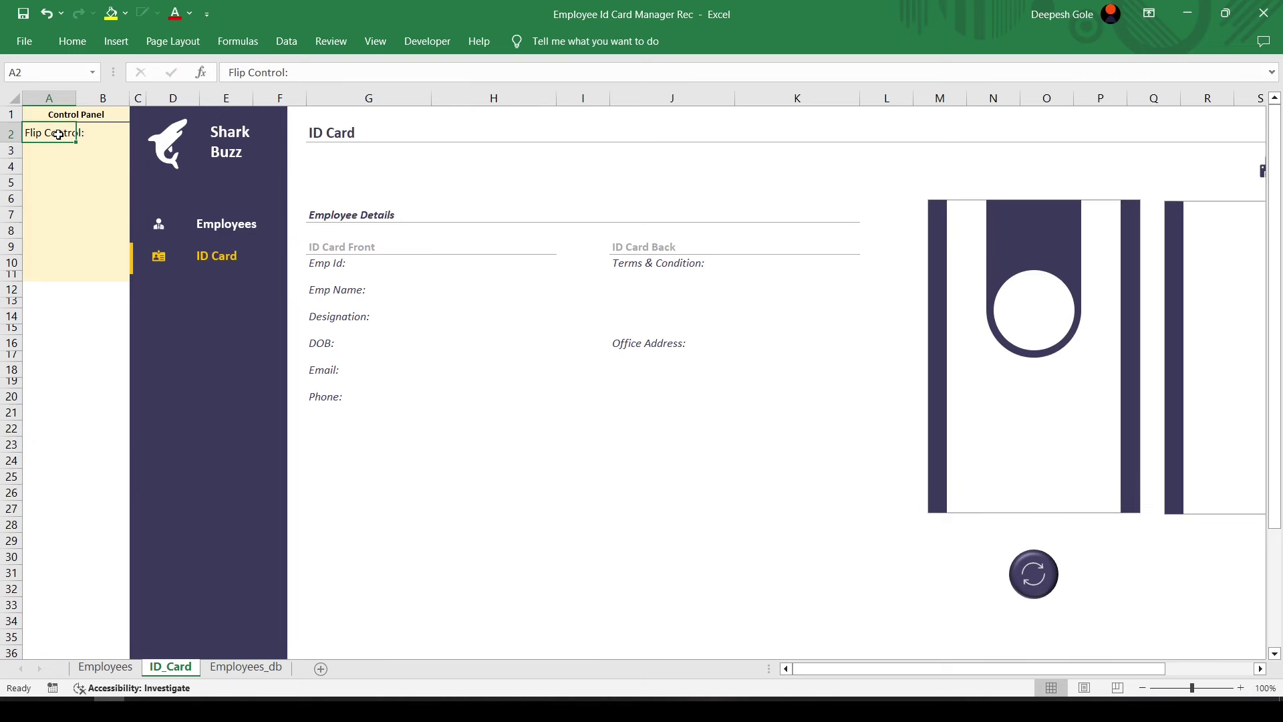
pyautogui.click(71, 42)
pyautogui.click(264, 72)
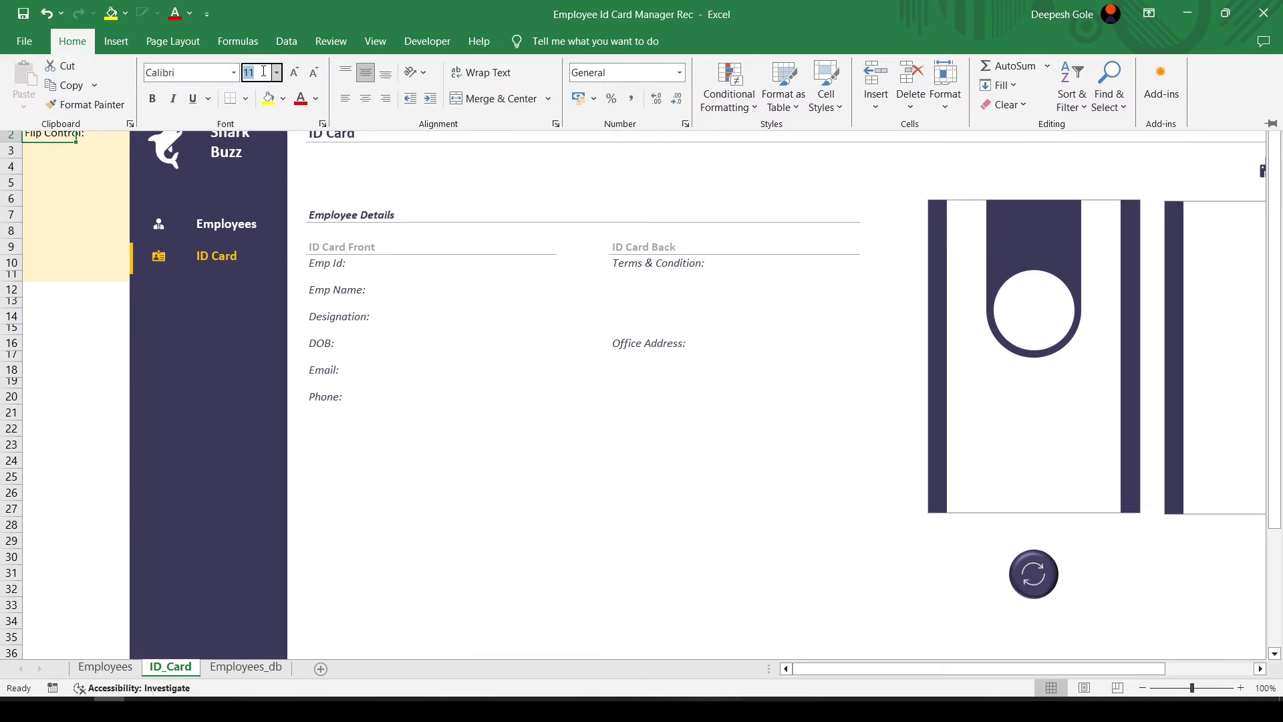
pyautogui.click(78, 322)
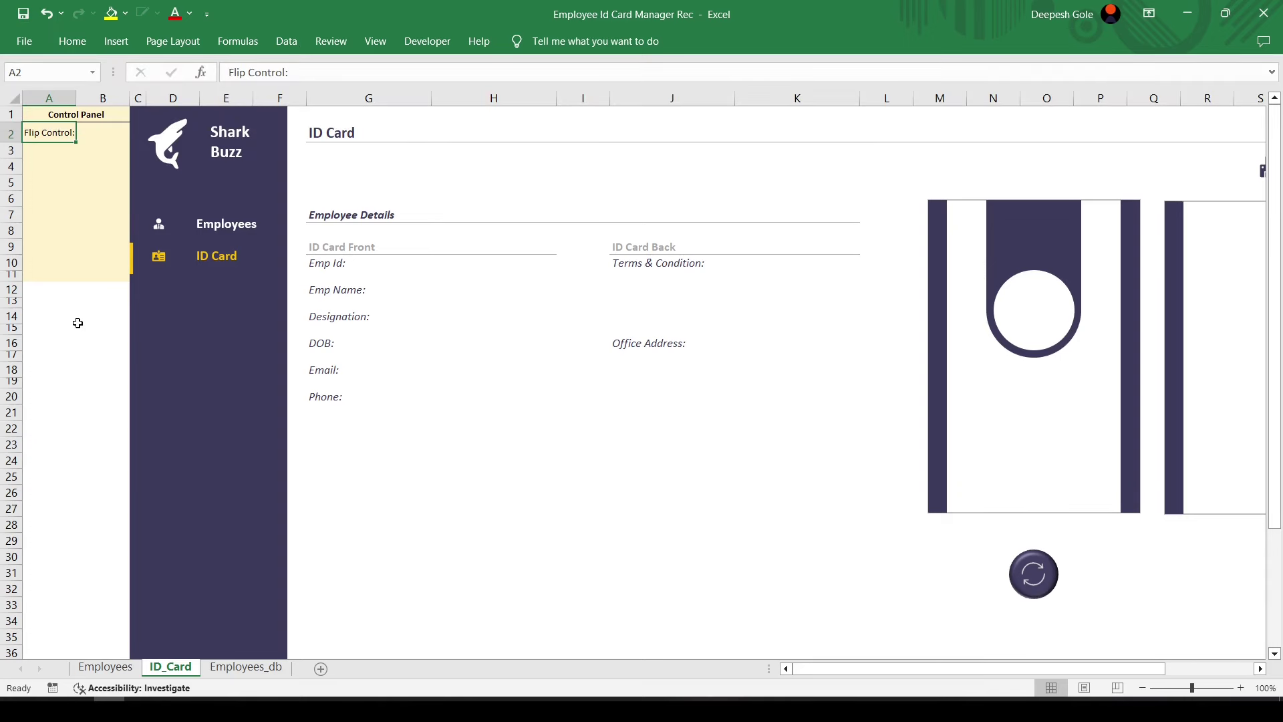
# Enter 1 as the Flip Control value in B2
pyautogui.click(110, 141)
pyautogui.write('1')
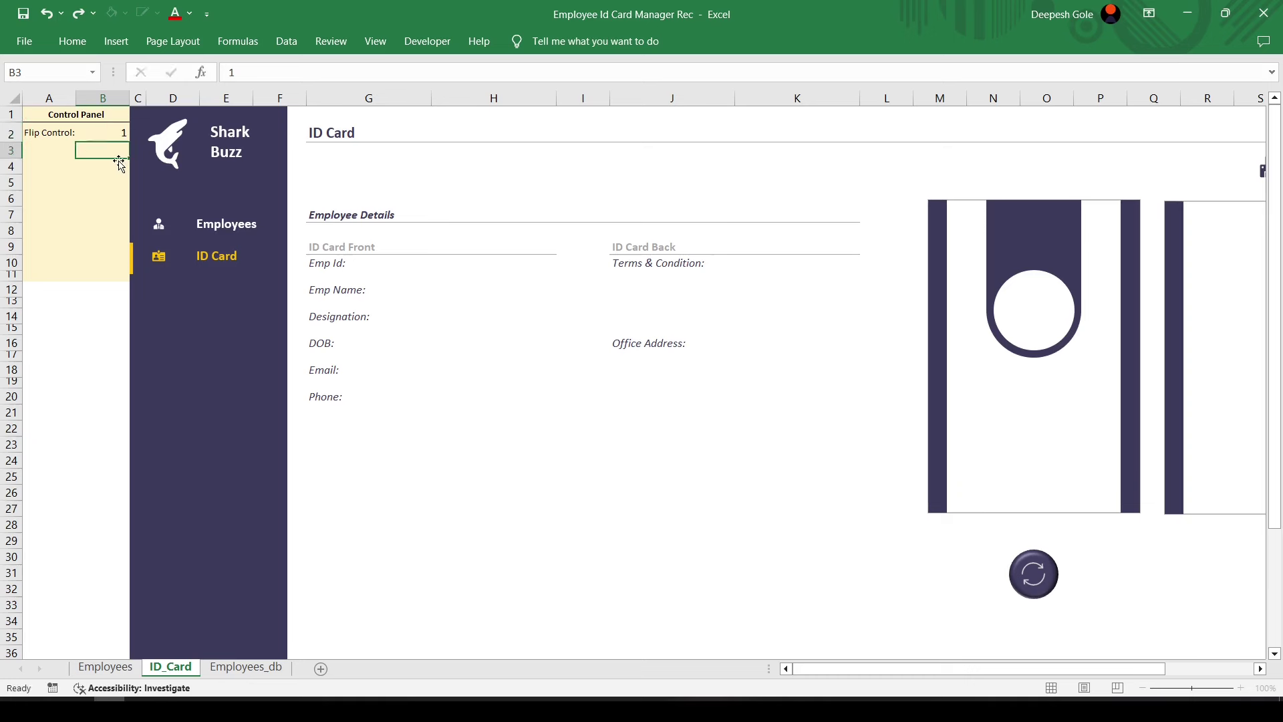
pyautogui.press('Return')
pyautogui.click(433, 369)
pyautogui.click(428, 267)
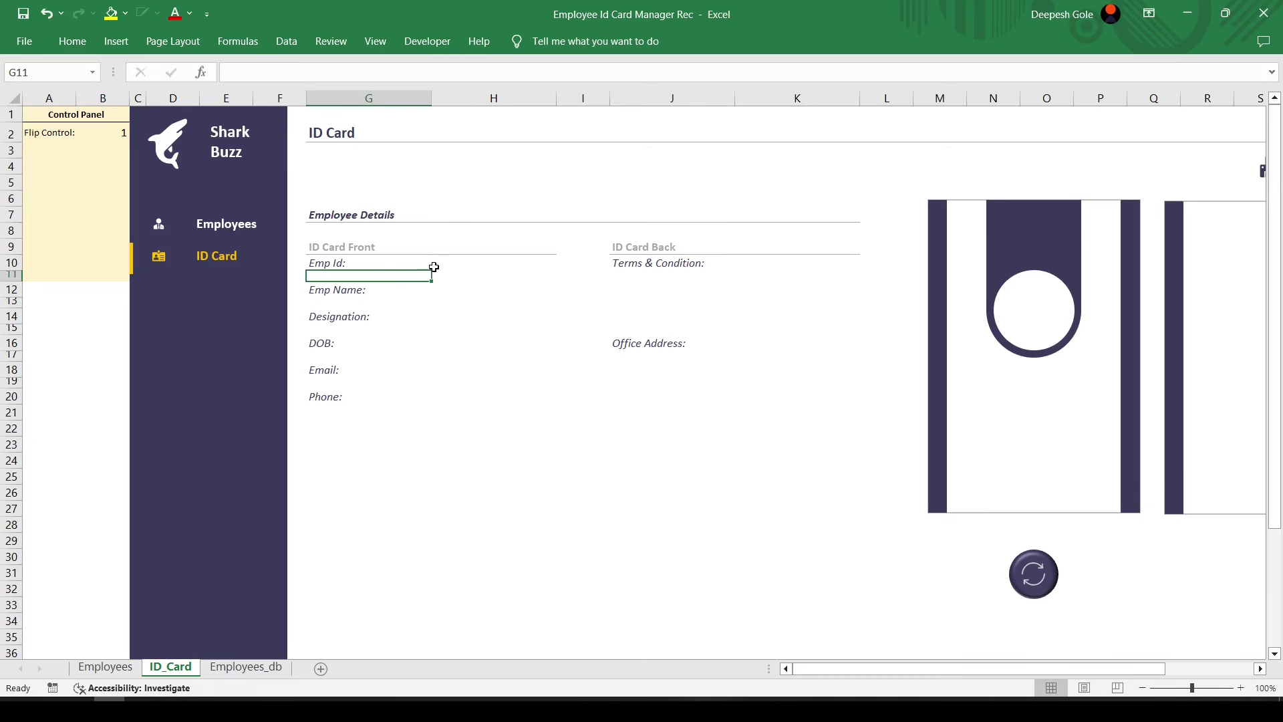
# In Emp Name cell H12, begin the formula =IFERROR(INDEX(tbl_emp,
pyautogui.click(457, 263)
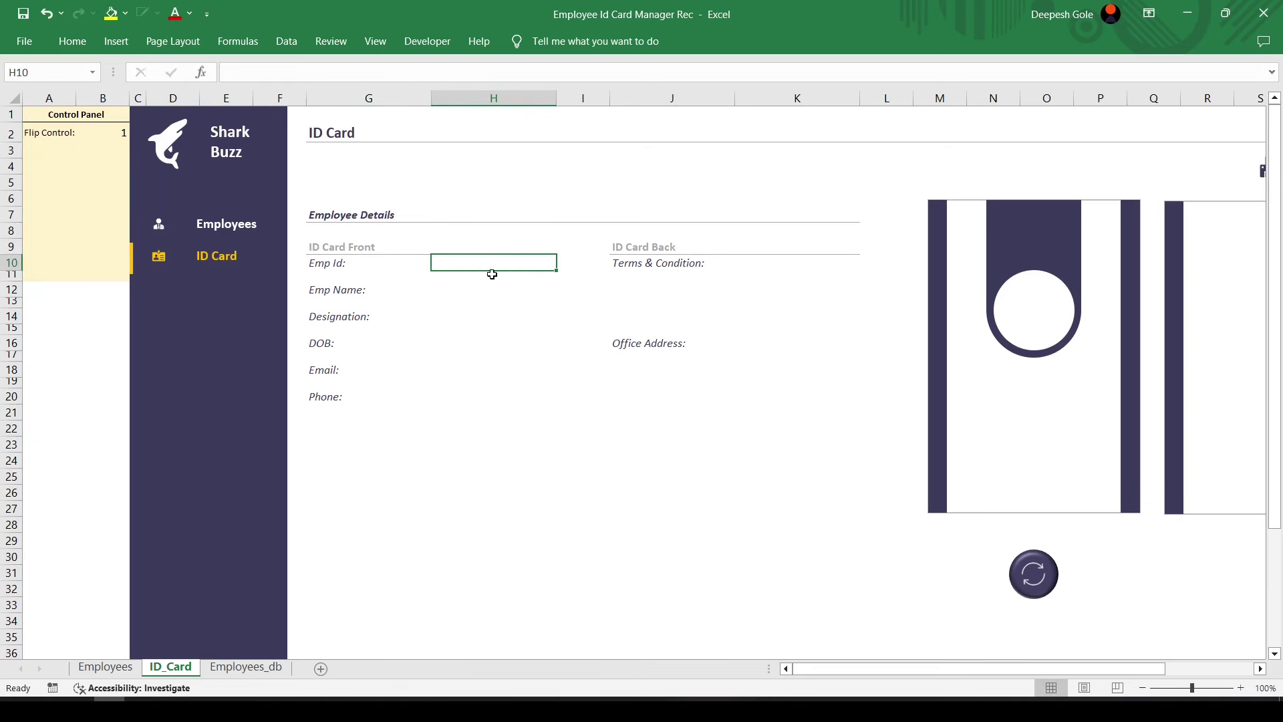
pyautogui.click(463, 291)
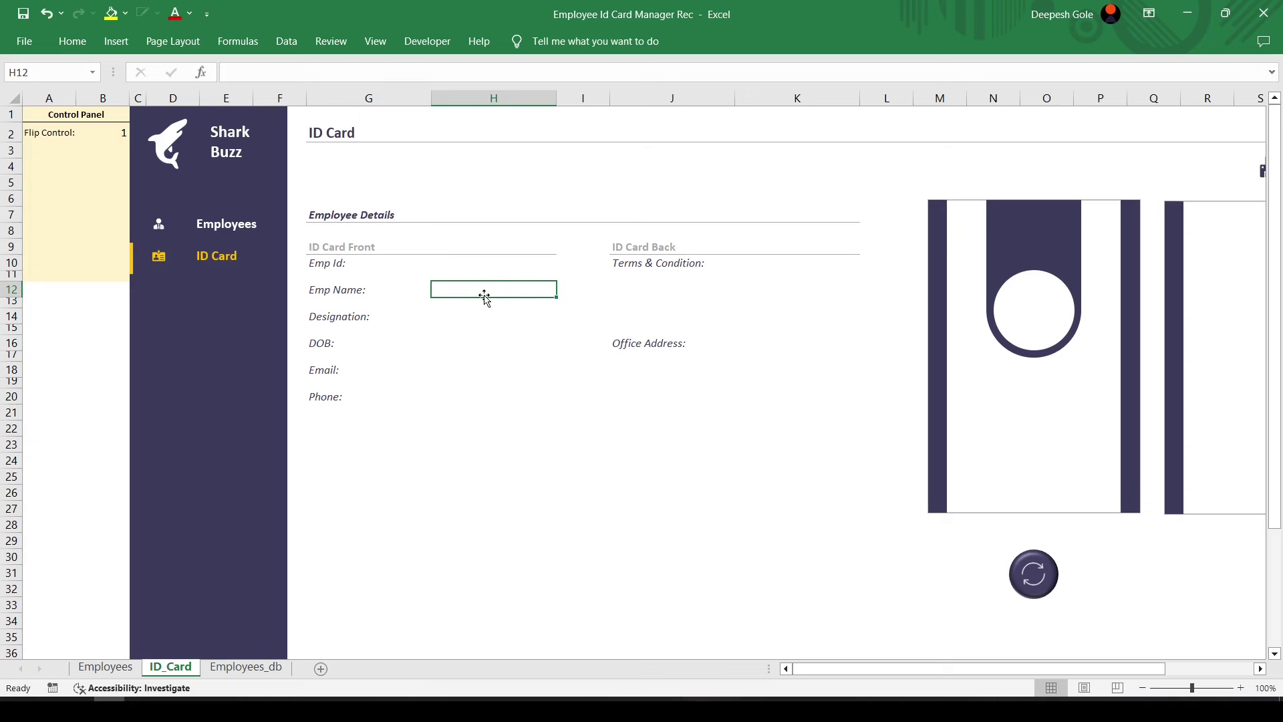
pyautogui.write('=')
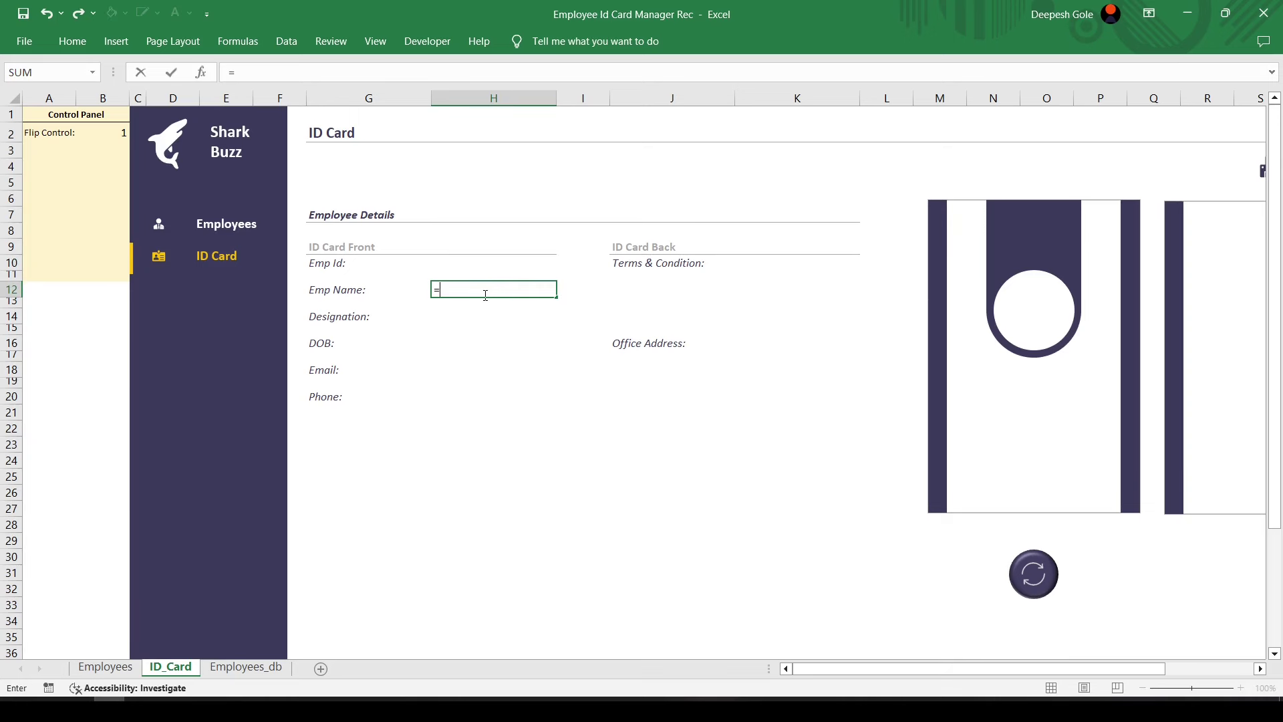
pyautogui.write('IF')
pyautogui.press('Down')
pyautogui.press('Tab')
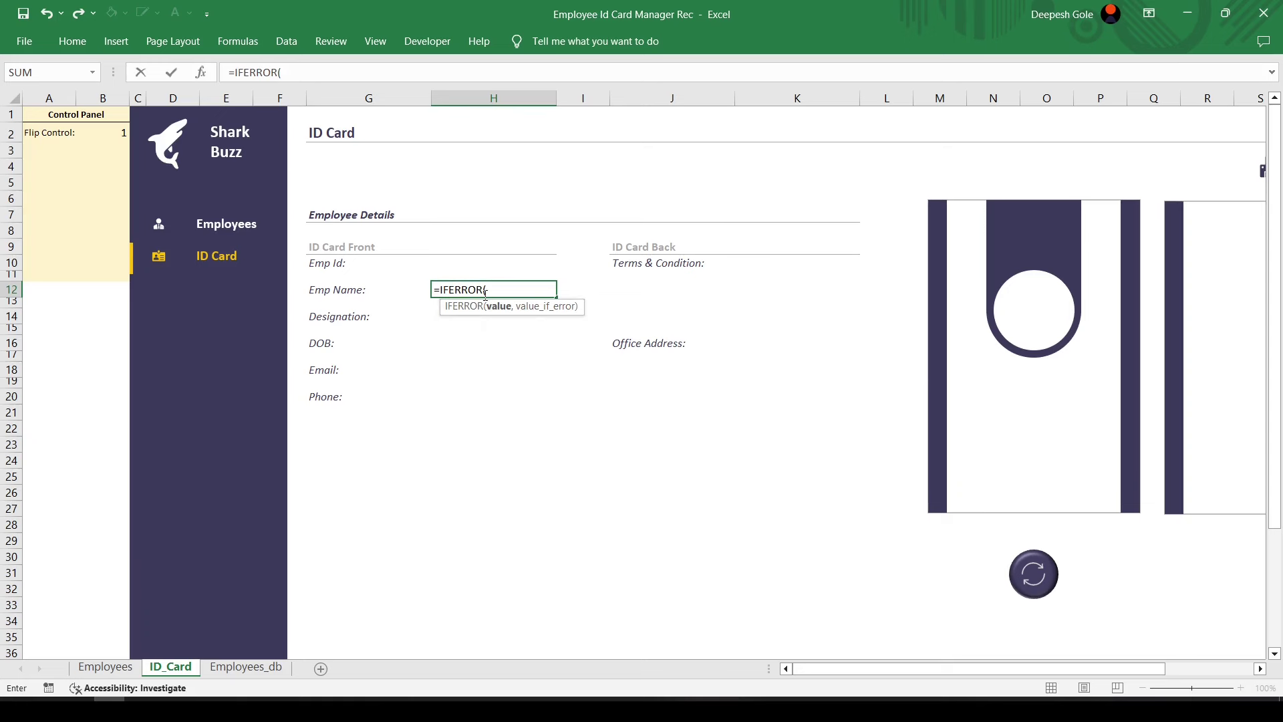
pyautogui.write('IN')
pyautogui.press('Tab')
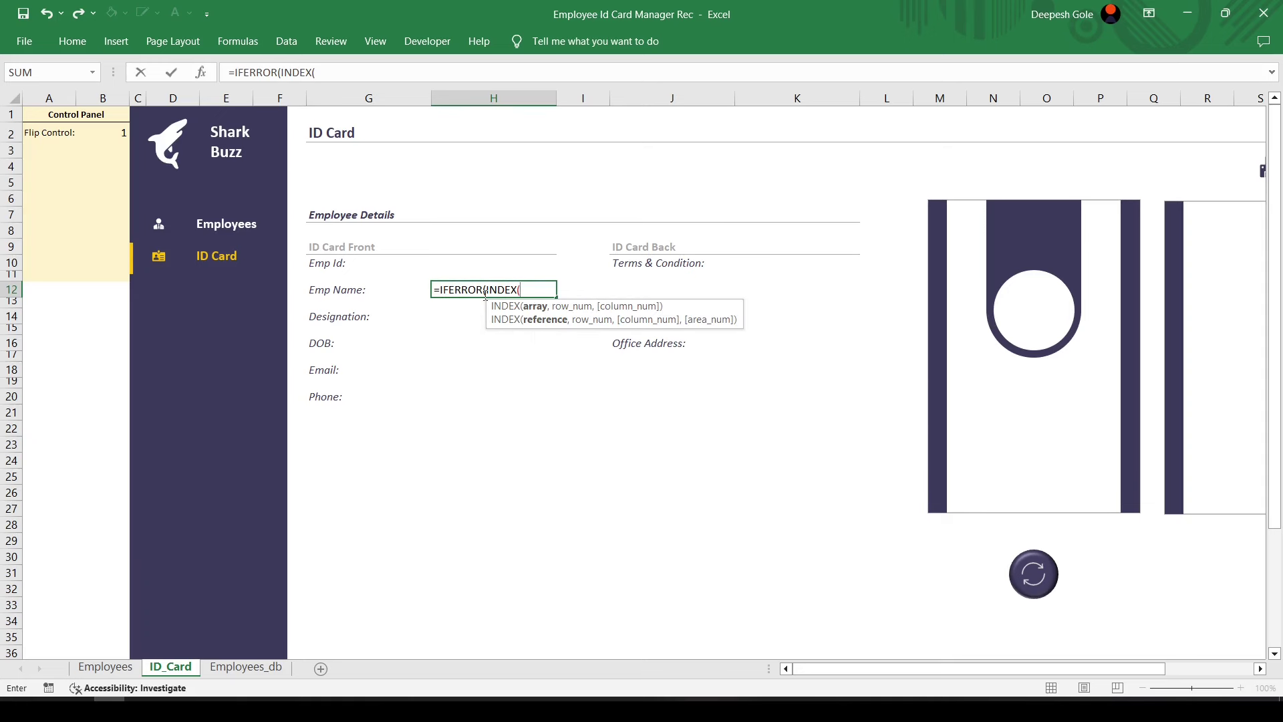
pyautogui.write('emp')
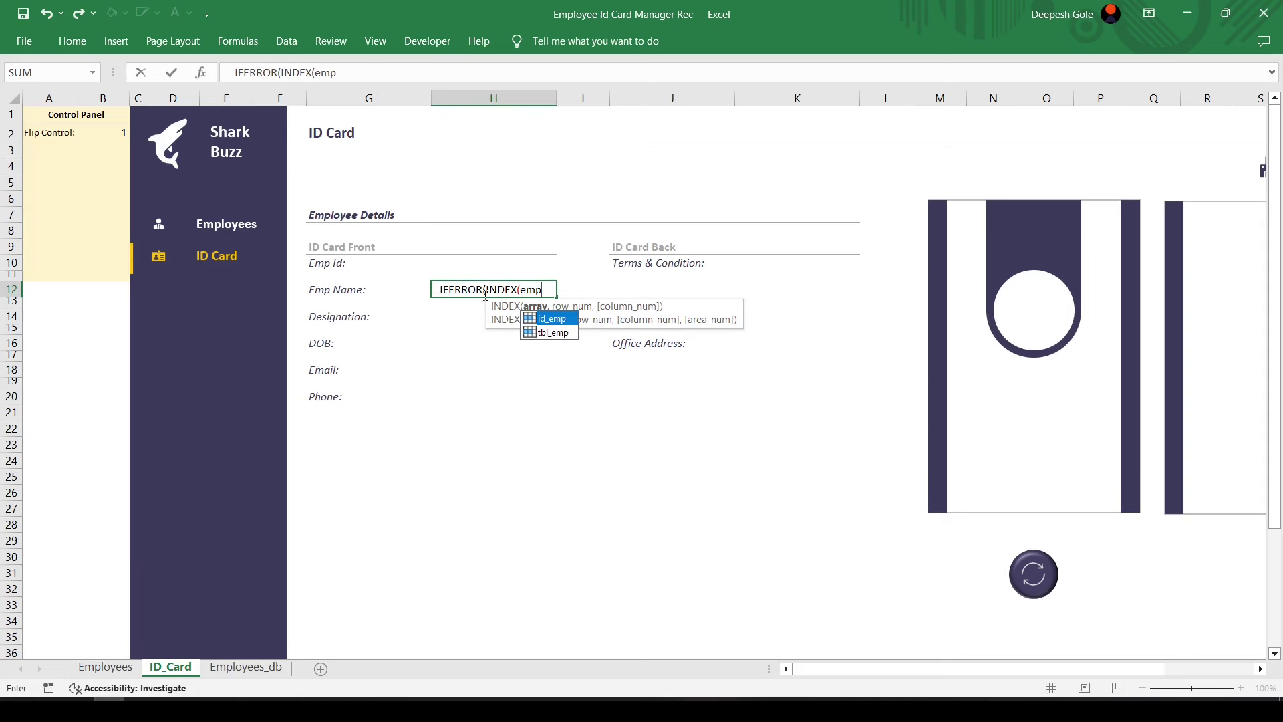
pyautogui.press('Down')
pyautogui.press('Tab')
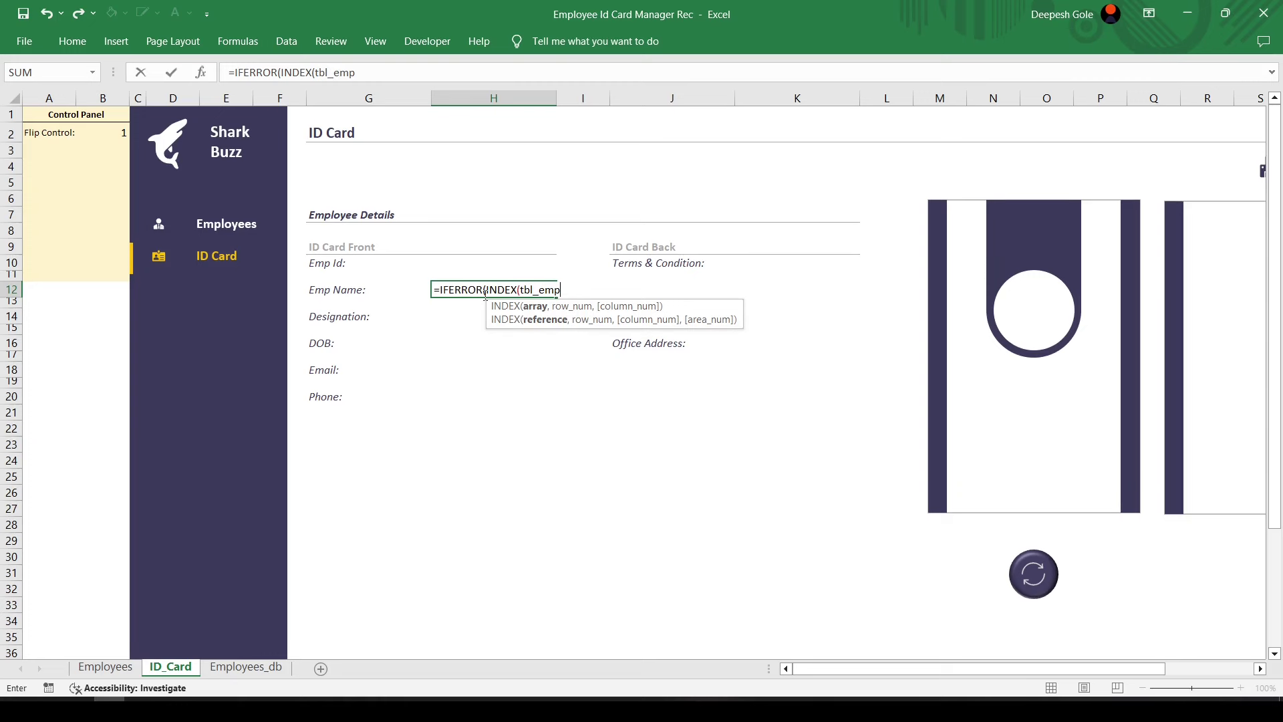
# Finish the formula with MATCH($H$10,id_emp,0),2),"") and commit it
pyautogui.write(',mat')
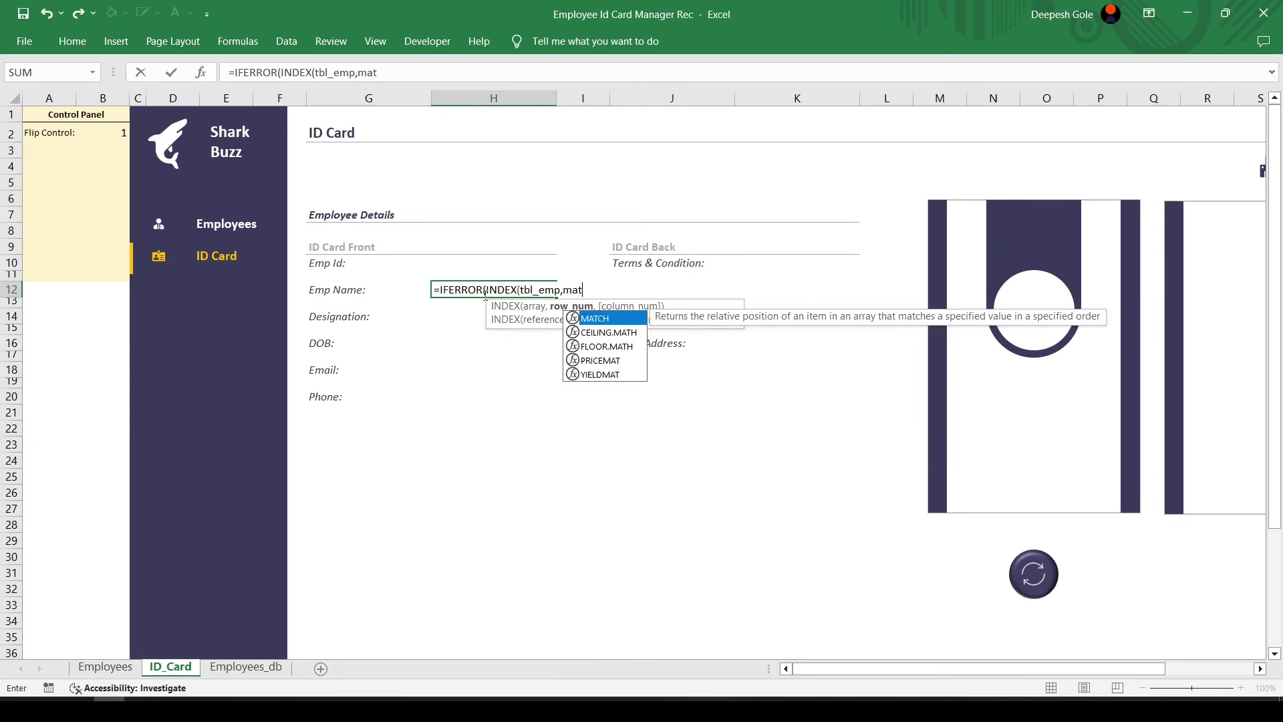
pyautogui.press('Tab')
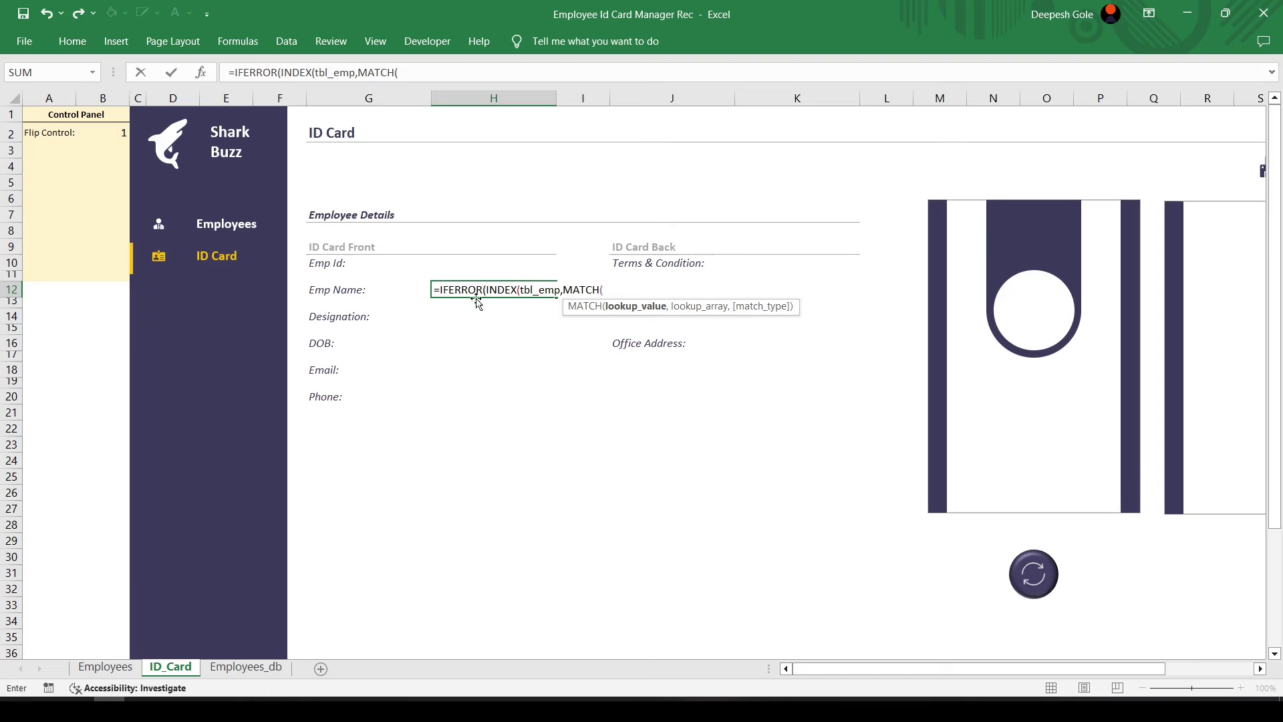
pyautogui.click(455, 263)
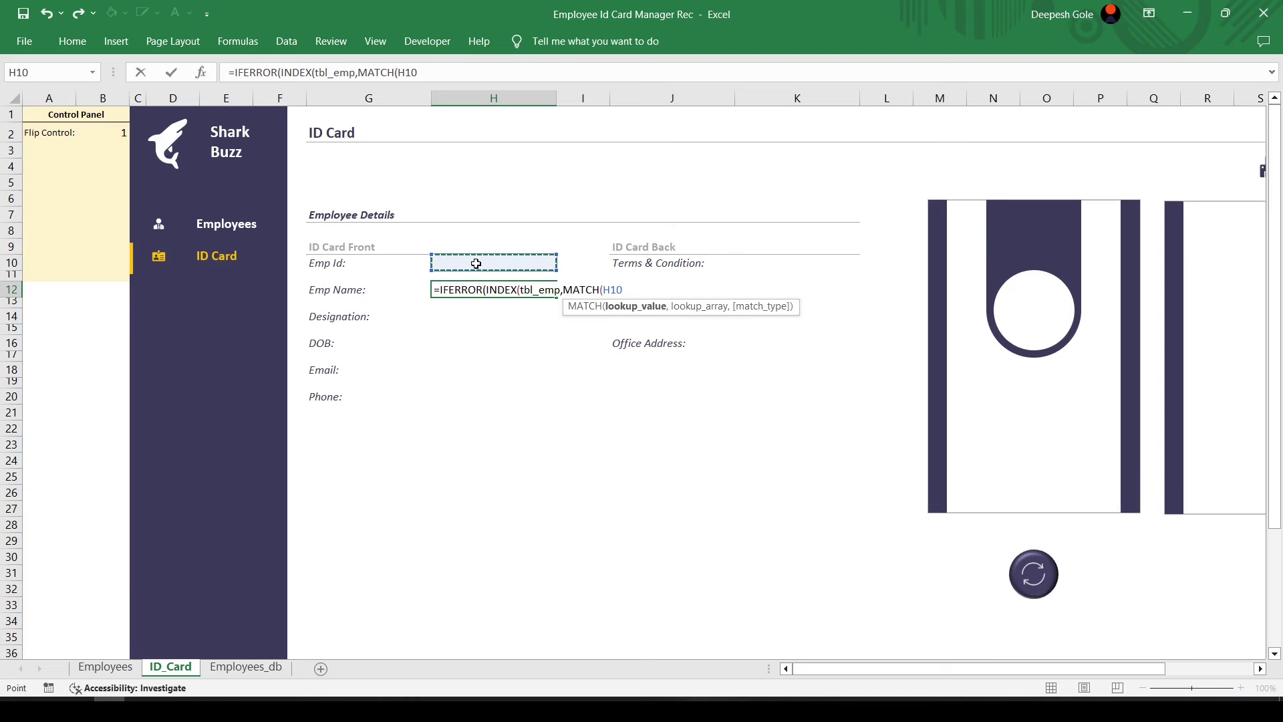
pyautogui.press('F4')
pyautogui.write('$H$10,')
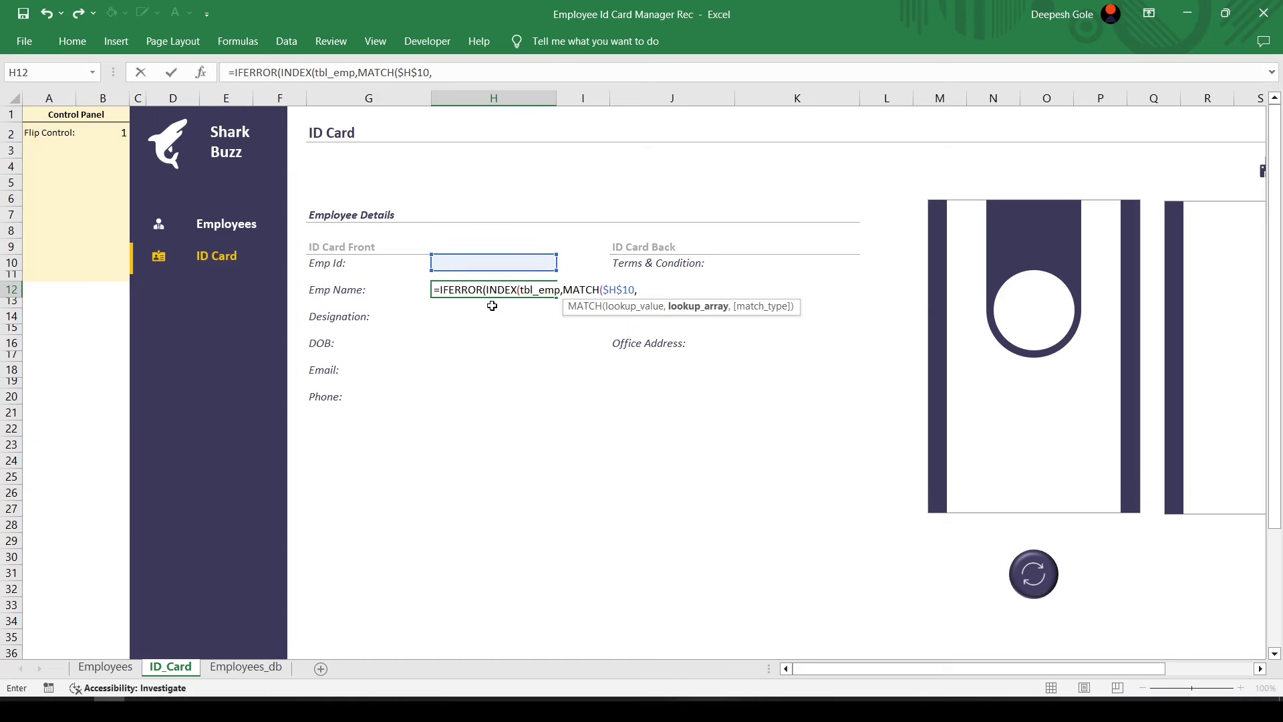
pyautogui.write('id')
pyautogui.press('Tab')
pyautogui.write(',0')
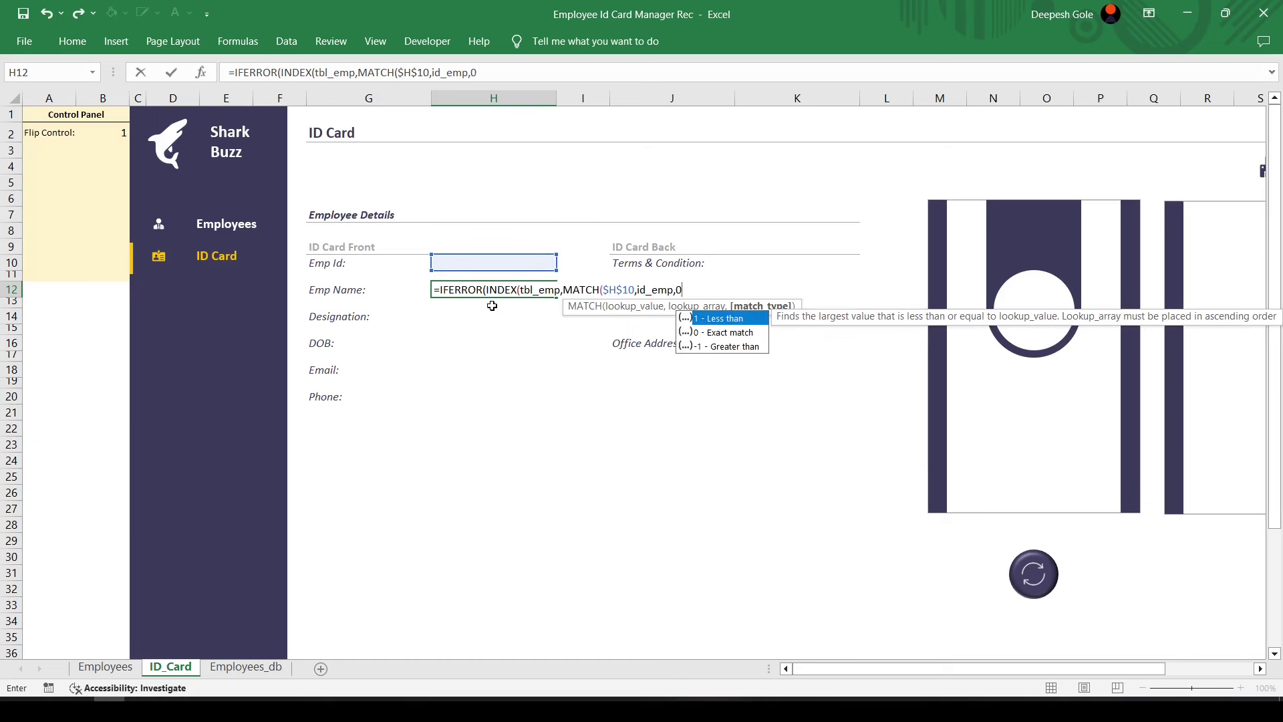
pyautogui.write(')')
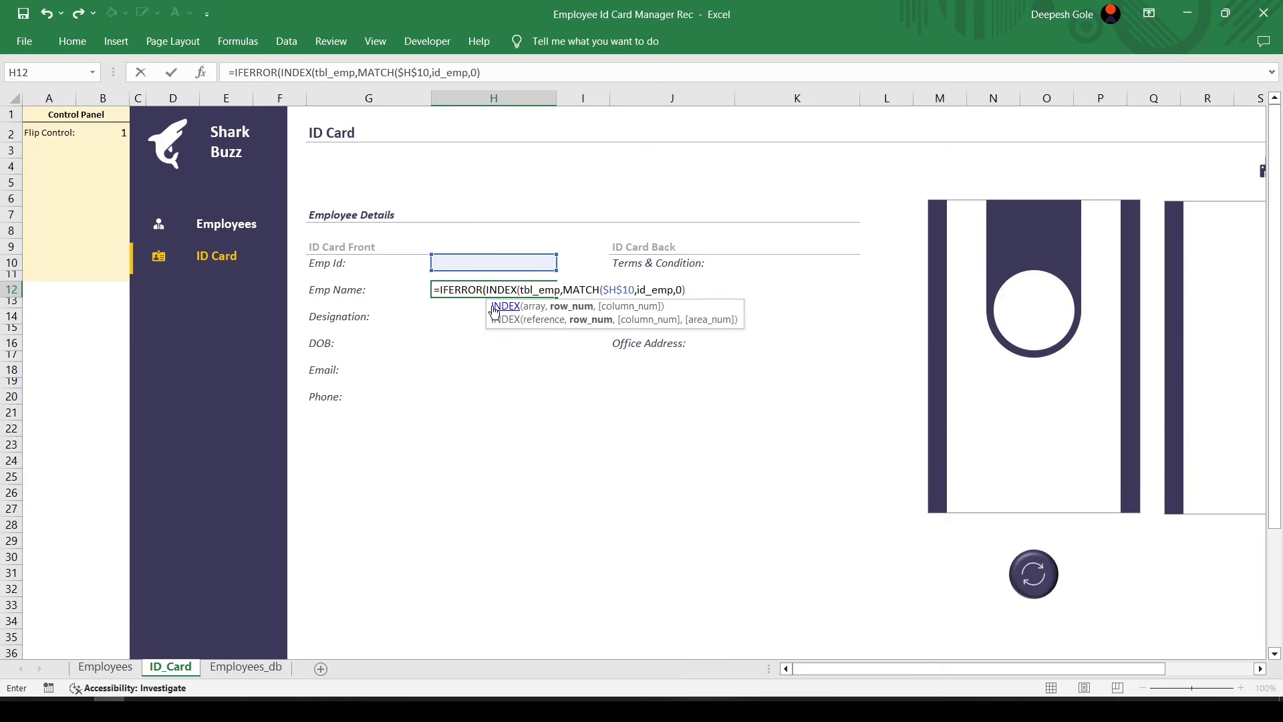
pyautogui.write(',2')
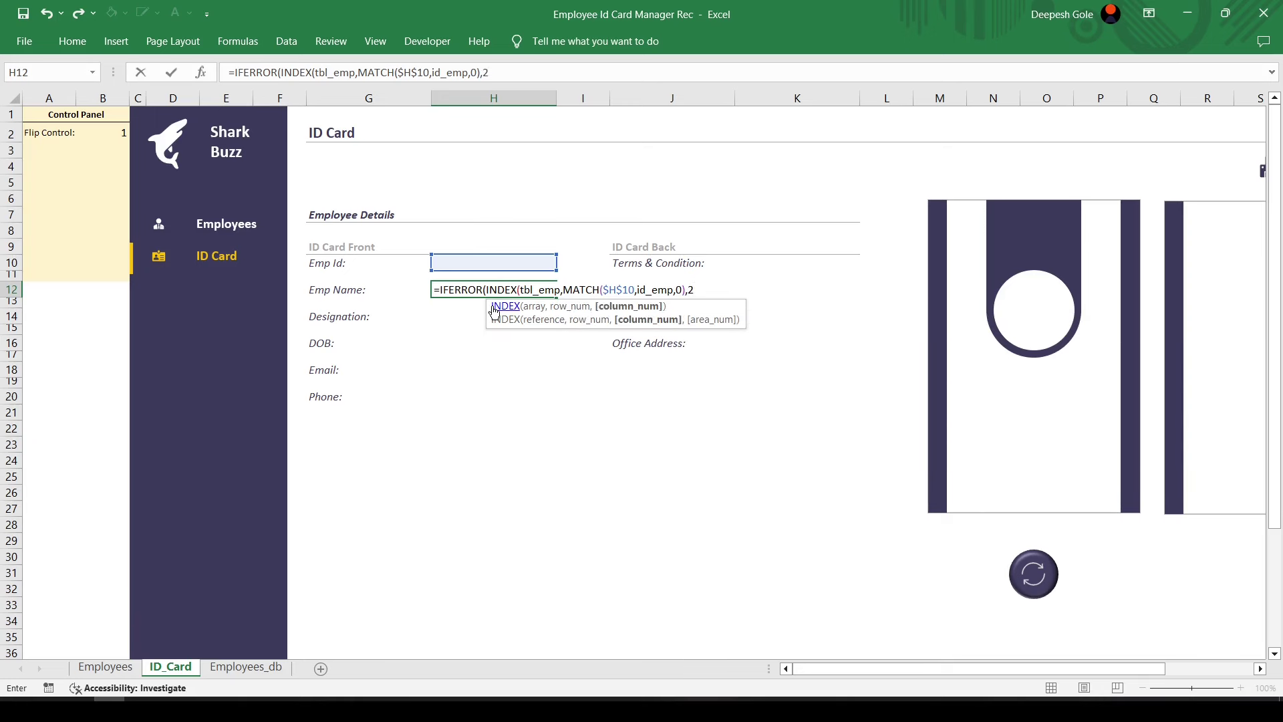
pyautogui.write(')')
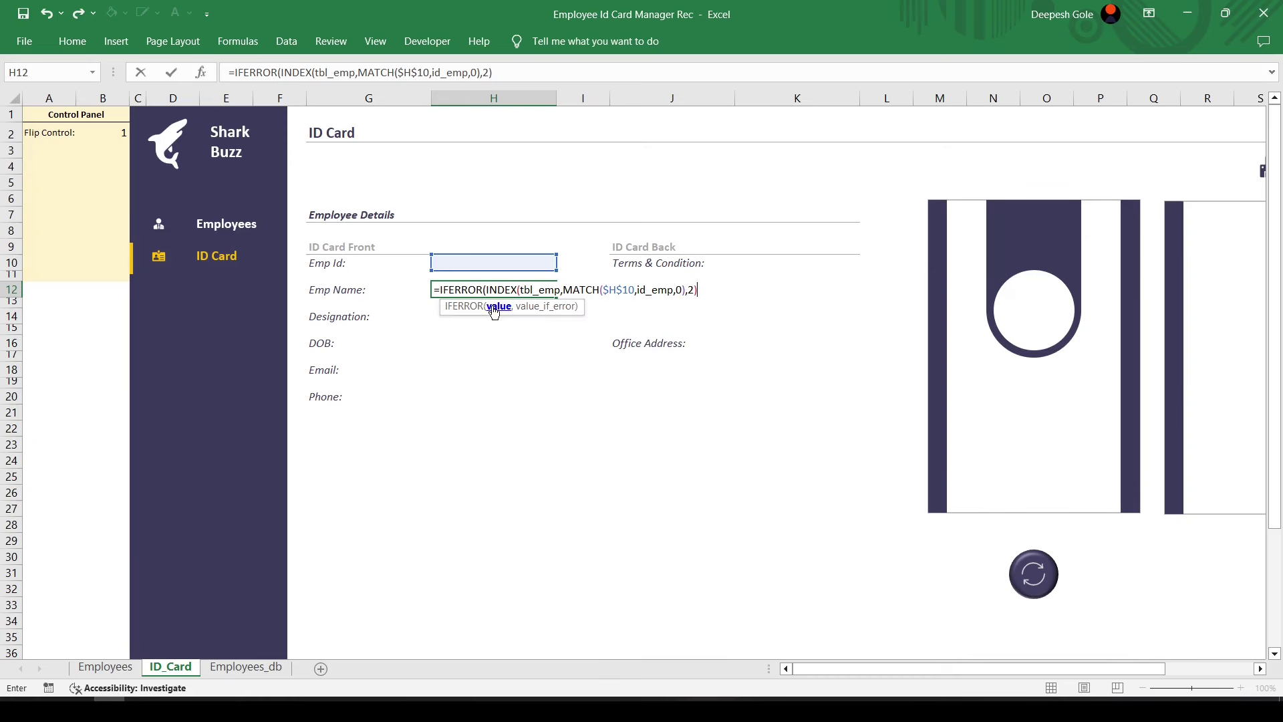
pyautogui.write(',""')
pyautogui.write(')')
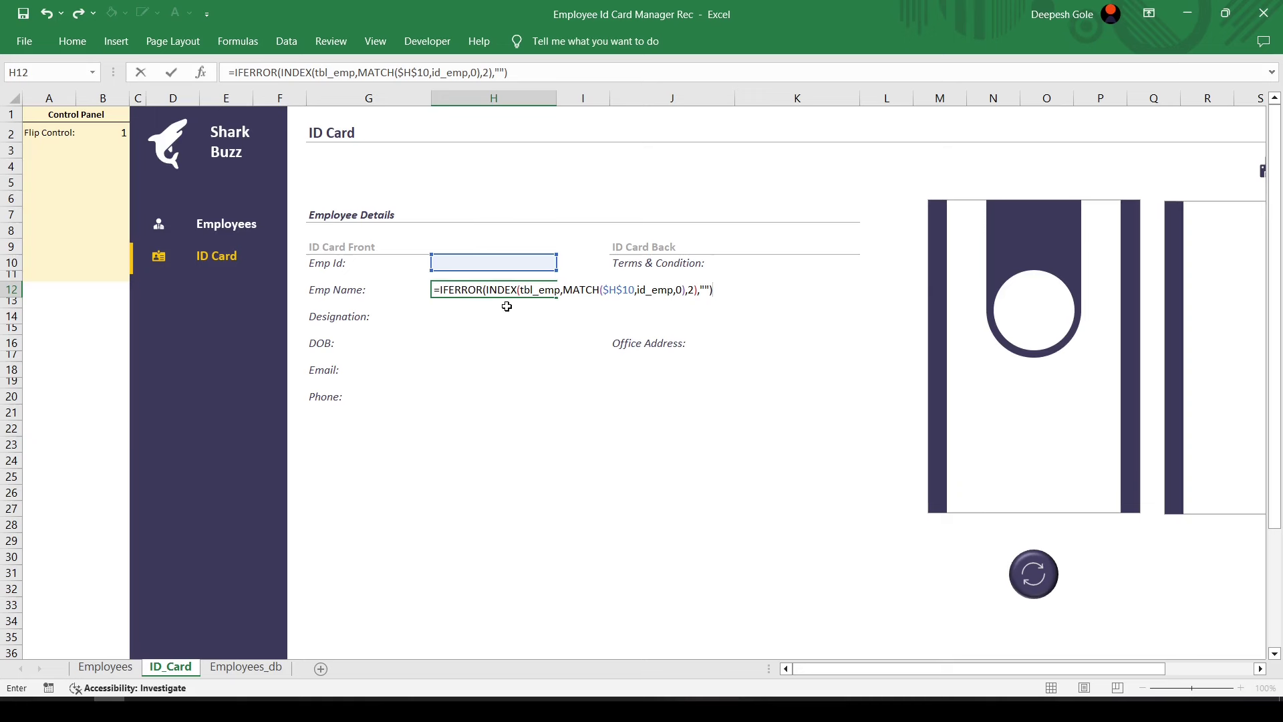
pyautogui.press('Return')
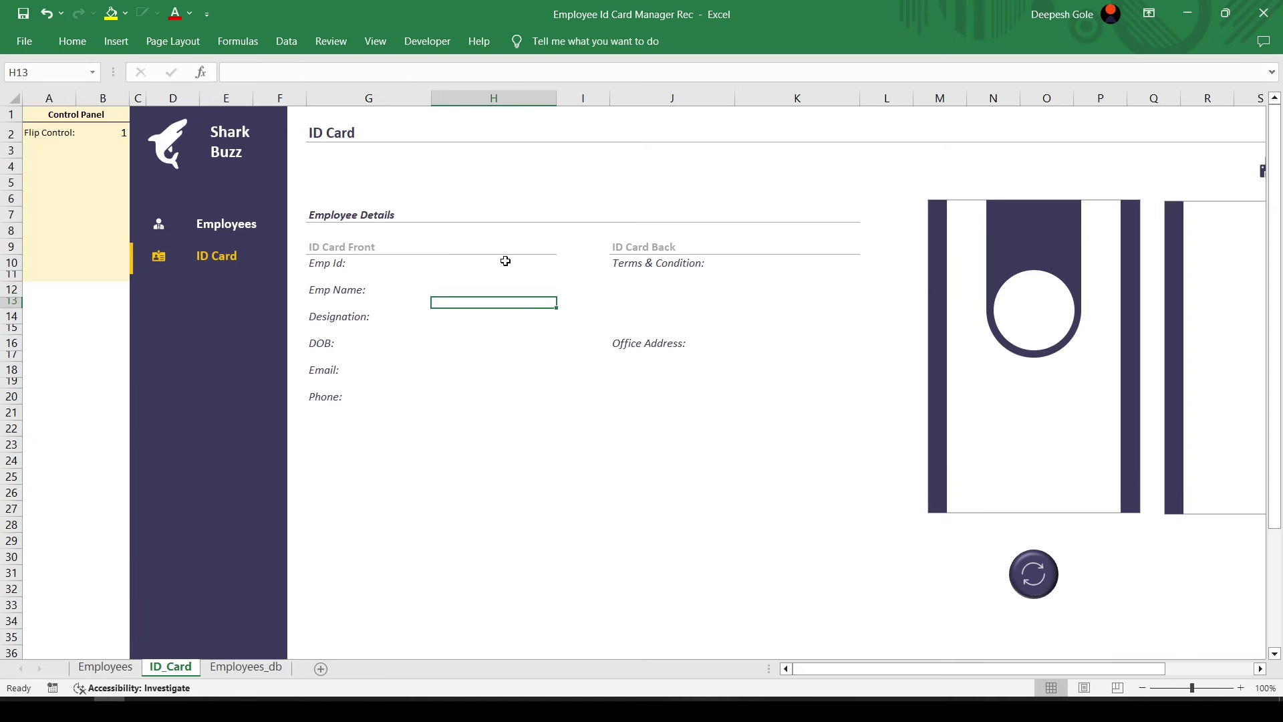
# Enter Emp Id 1001 in H10 to test the lookup
pyautogui.click(506, 261)
pyautogui.write('1')
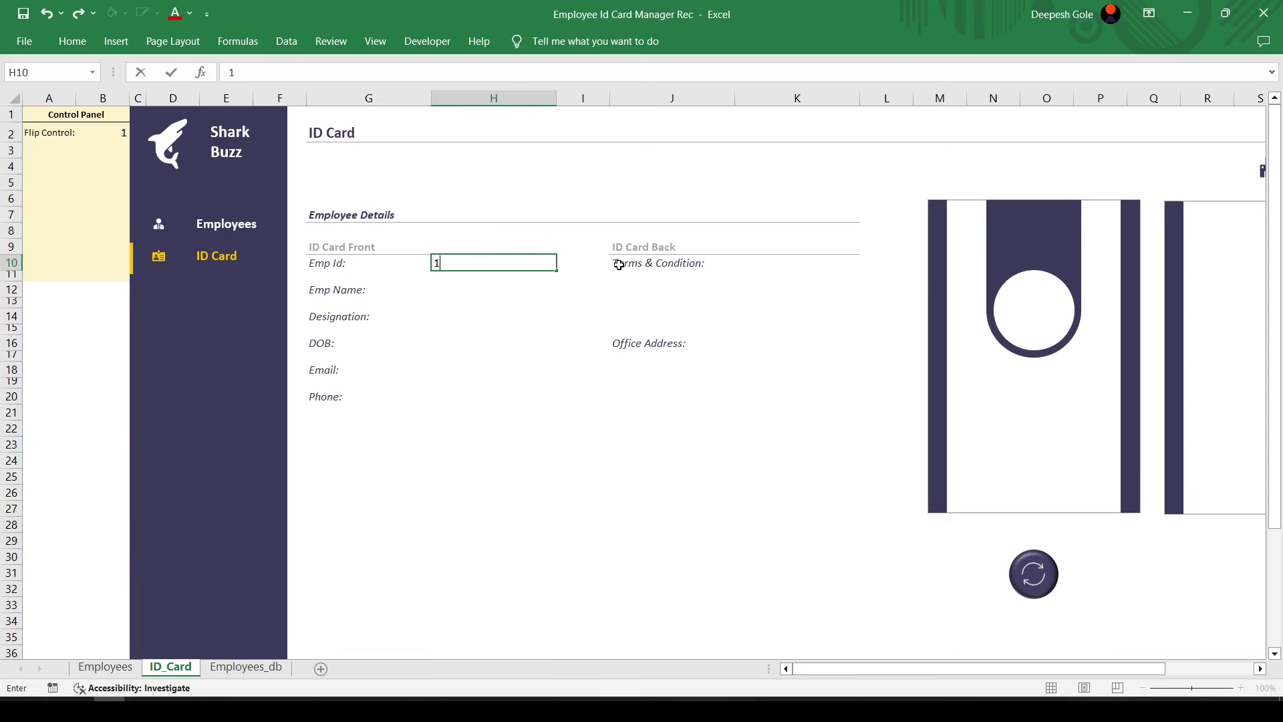
pyautogui.write('001')
pyautogui.press('Return')
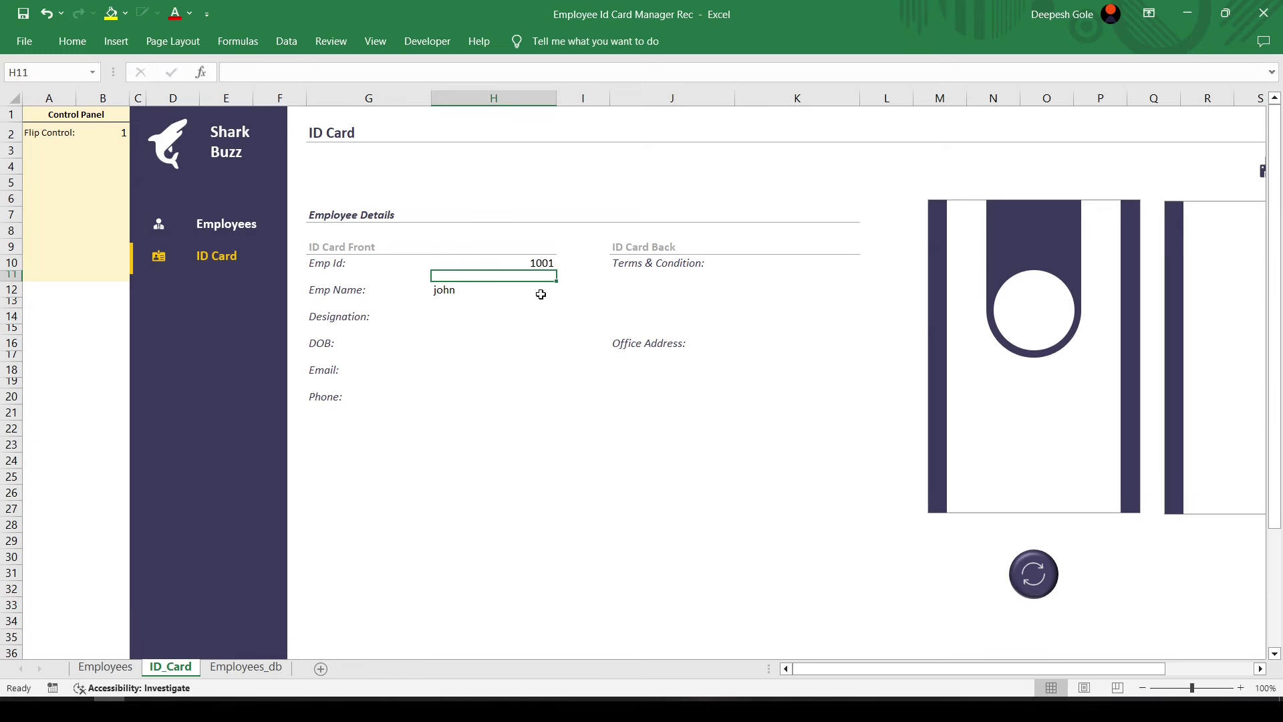
# Copy the Emp Name lookup formula from H12's formula bar, leaving the cell unchanged
pyautogui.click(444, 390)
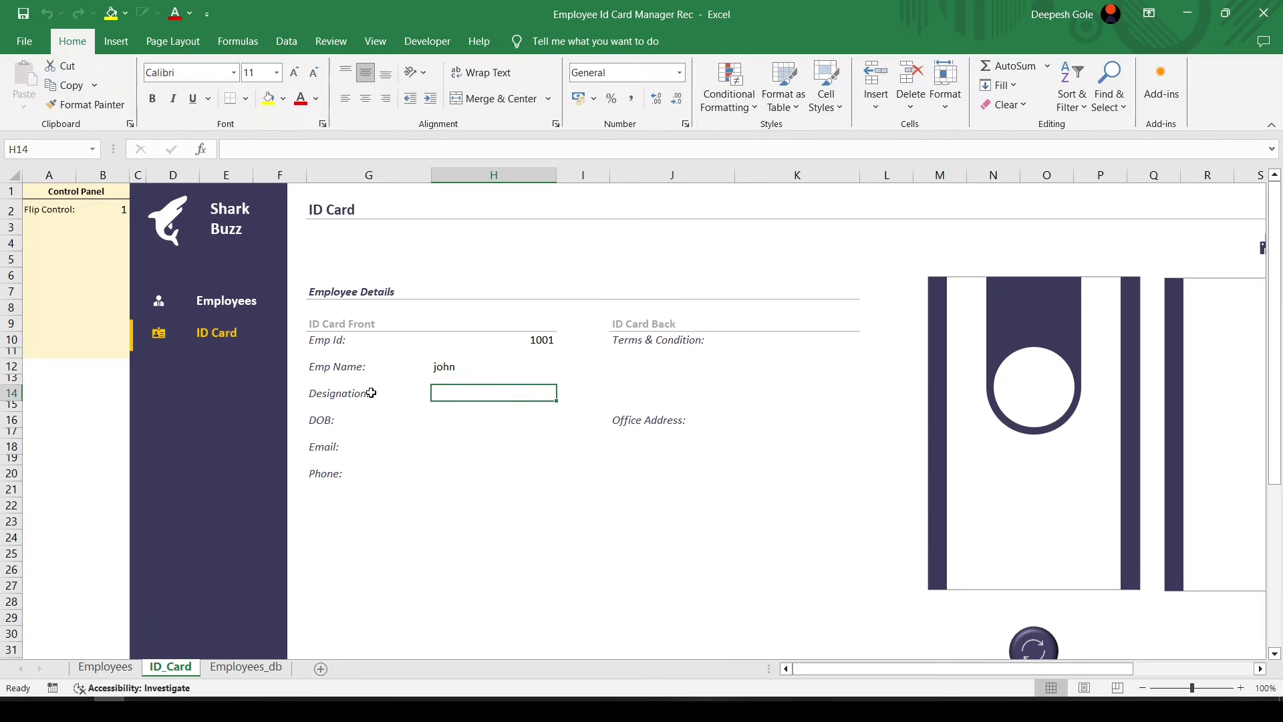
pyautogui.click(463, 362)
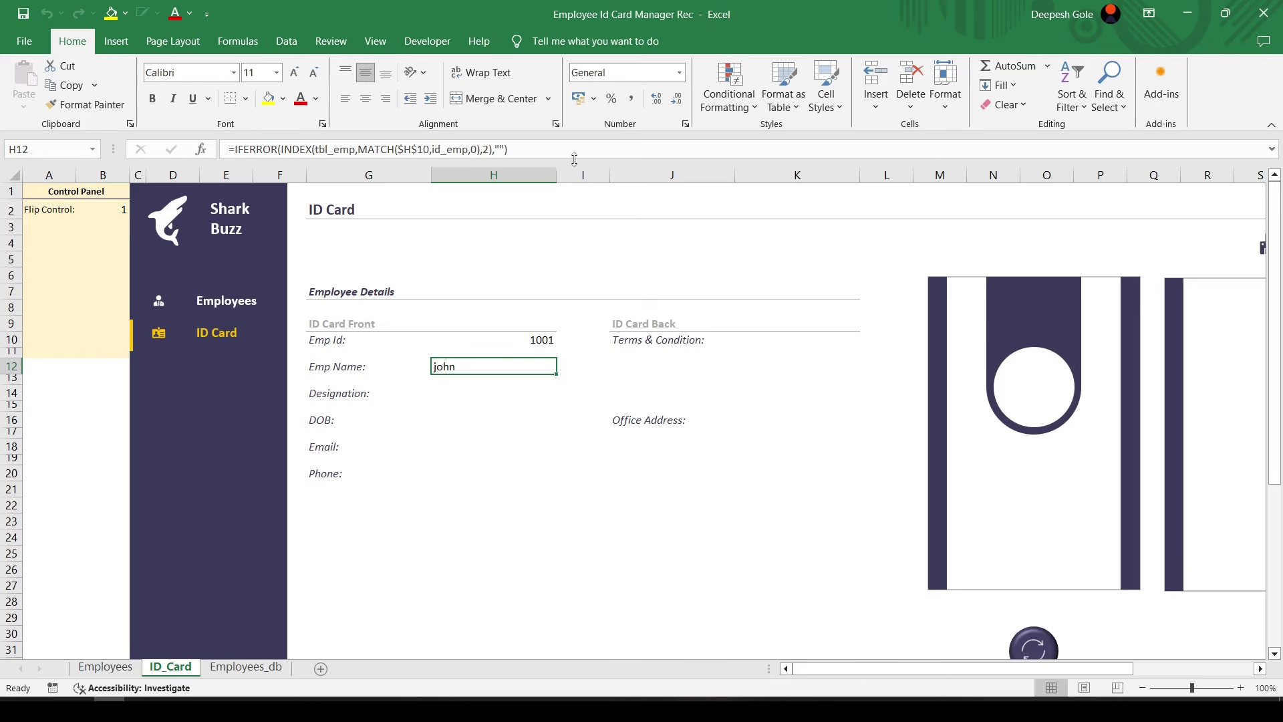
pyautogui.moveTo(547, 151); pyautogui.dragTo(220, 153)
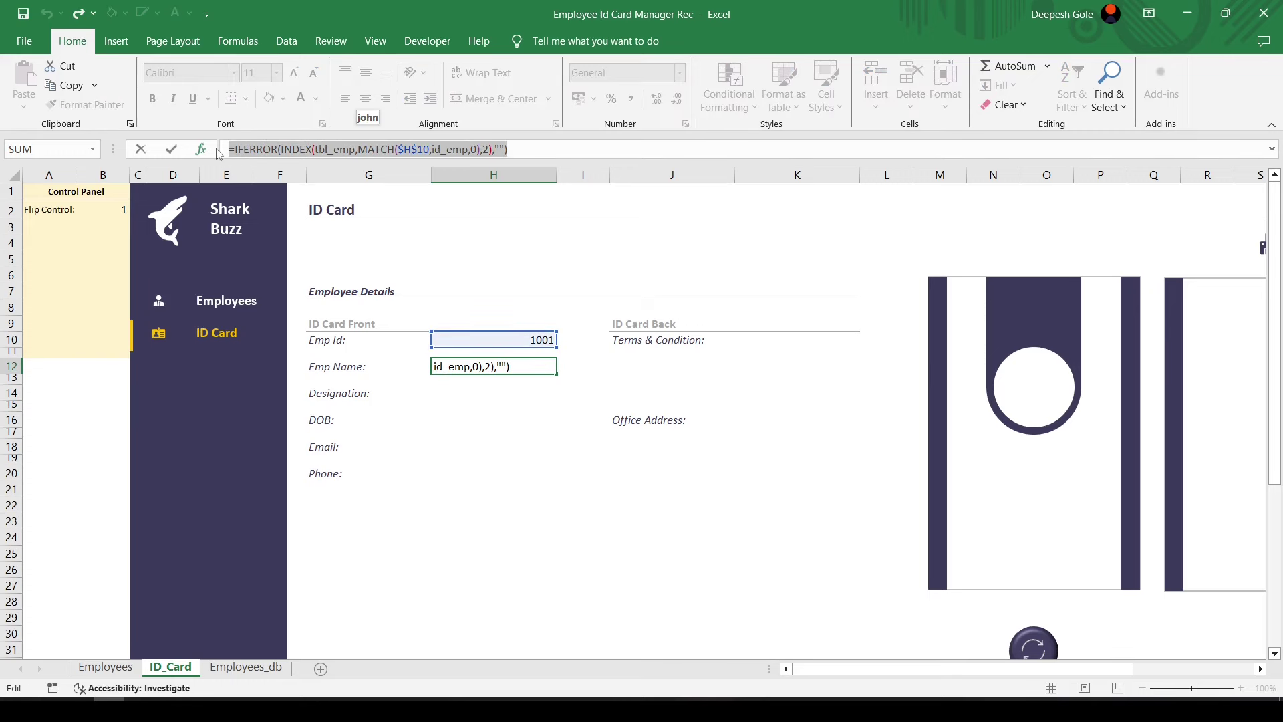
pyautogui.hotkey('ctrl', 'c')
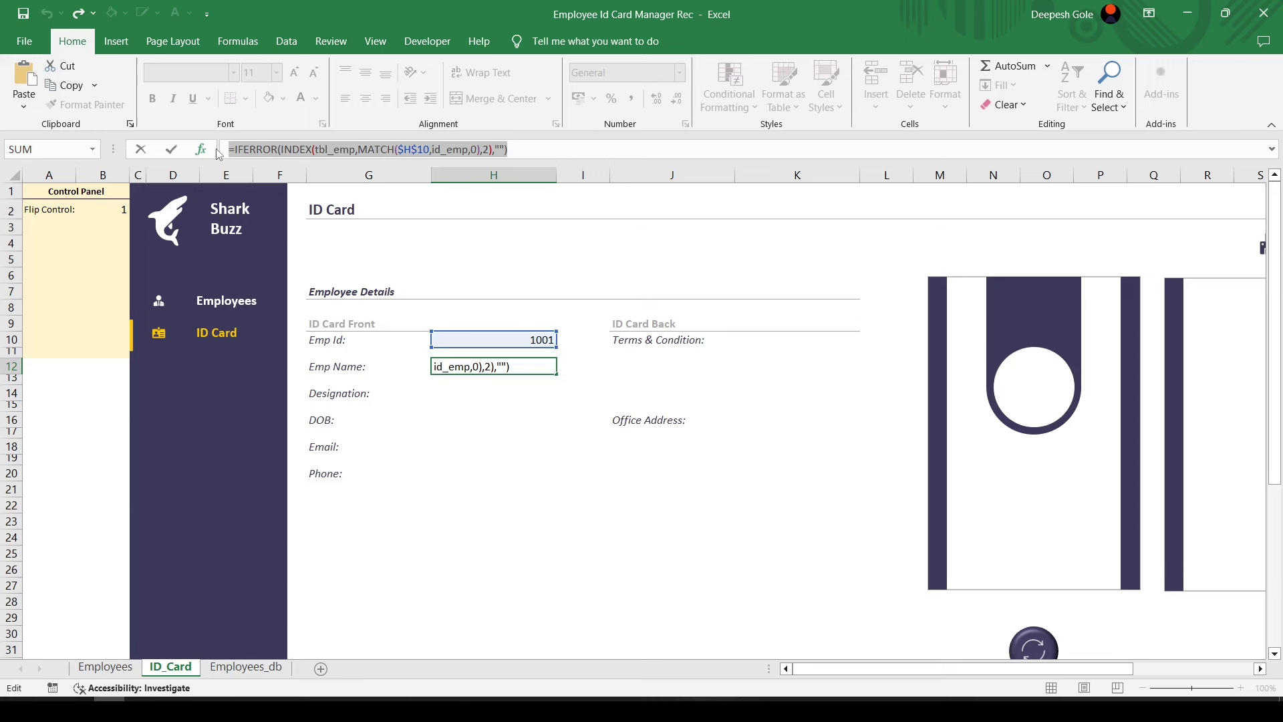
pyautogui.press('Escape')
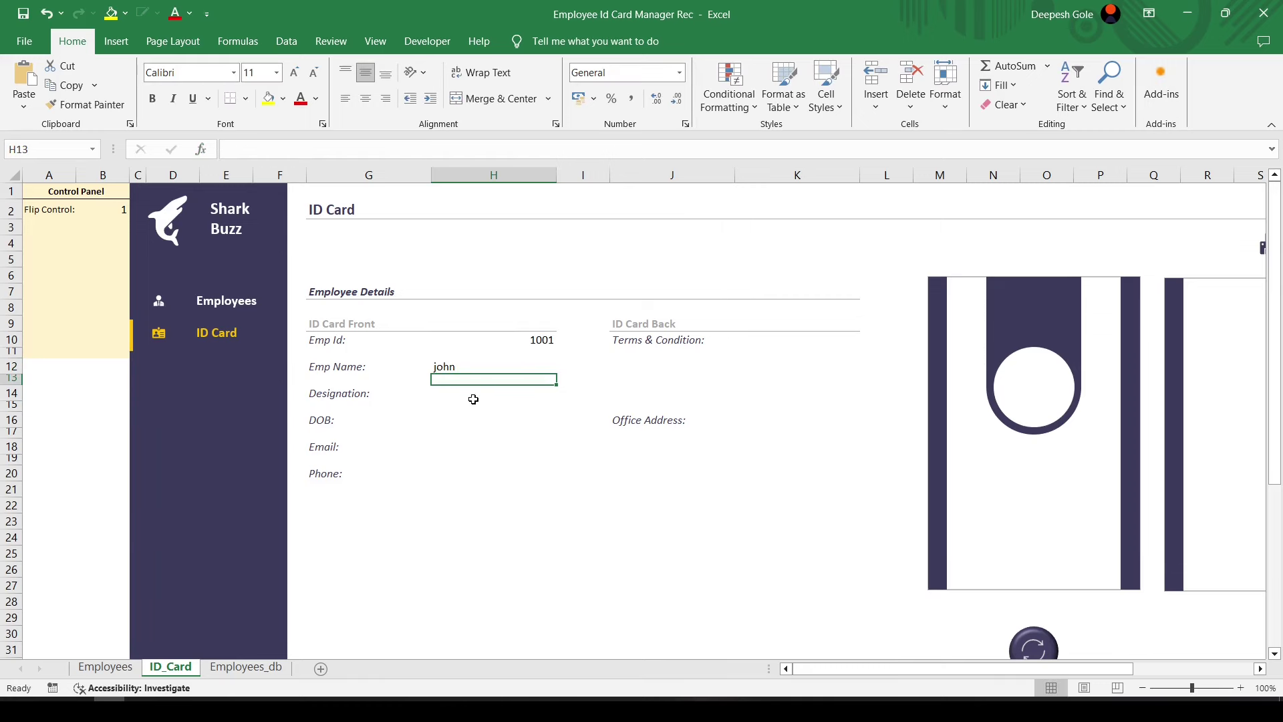
# Paste the lookup into Designation H14 and DOB H16 with column indexes 3 and 4
pyautogui.click(451, 392)
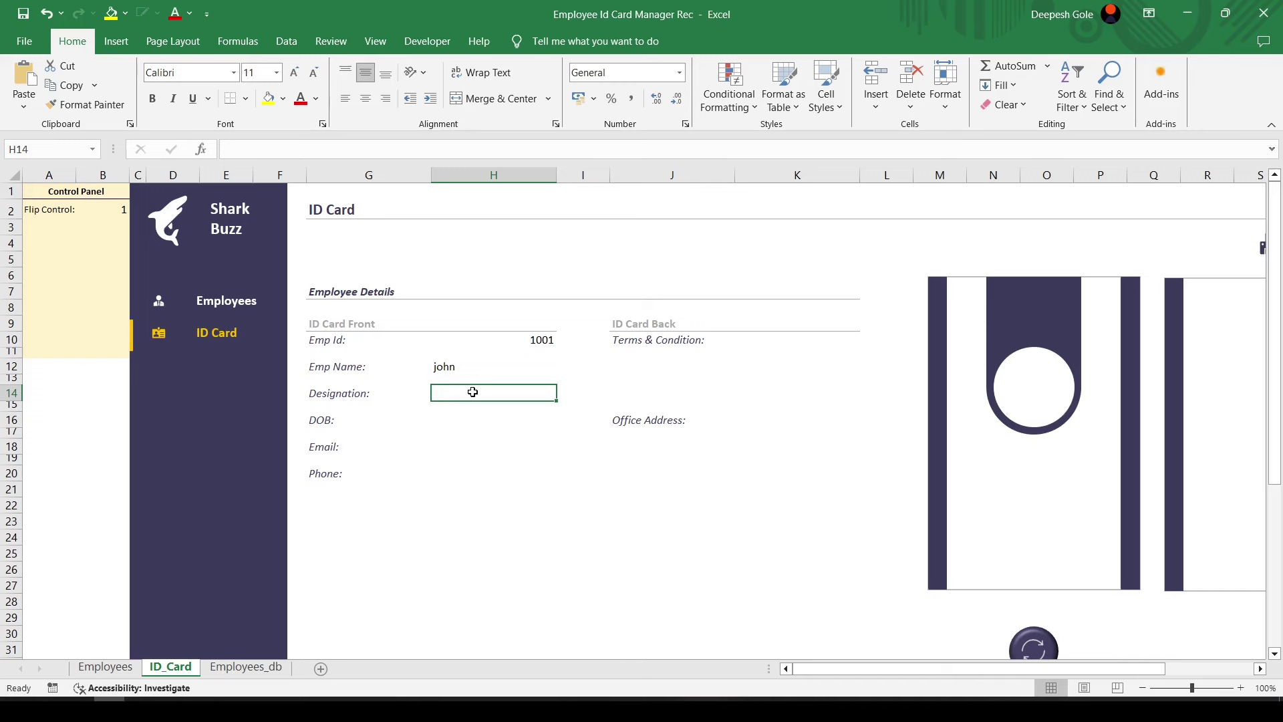
pyautogui.doubleClick(473, 393)
pyautogui.hotkey('ctrl', 'v')
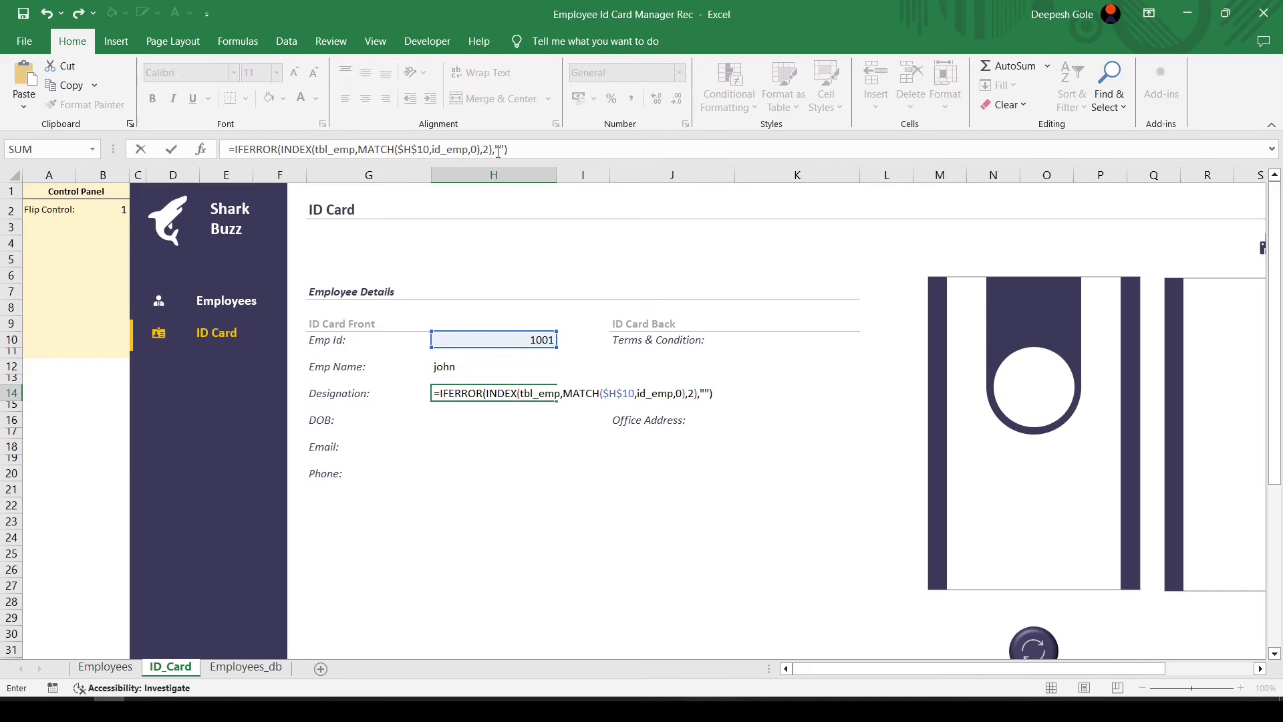
pyautogui.click(490, 148)
pyautogui.press('BackSpace')
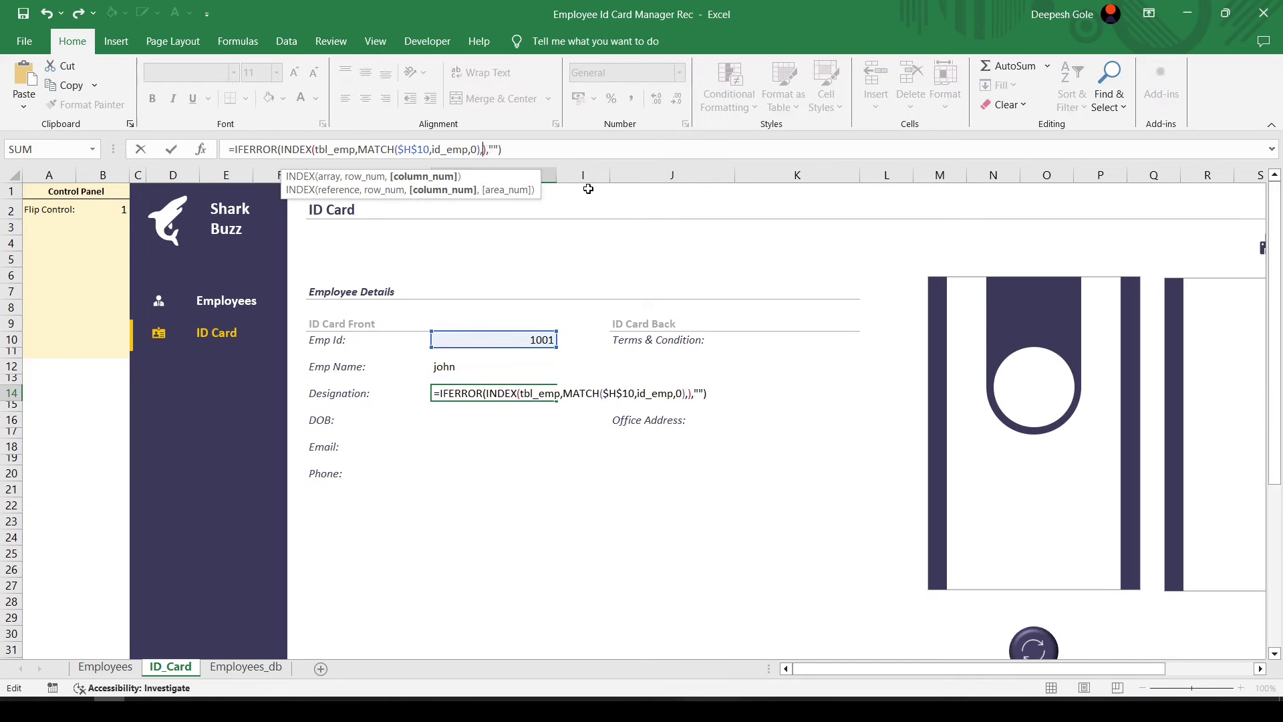
pyautogui.write('3')
pyautogui.press('Right')
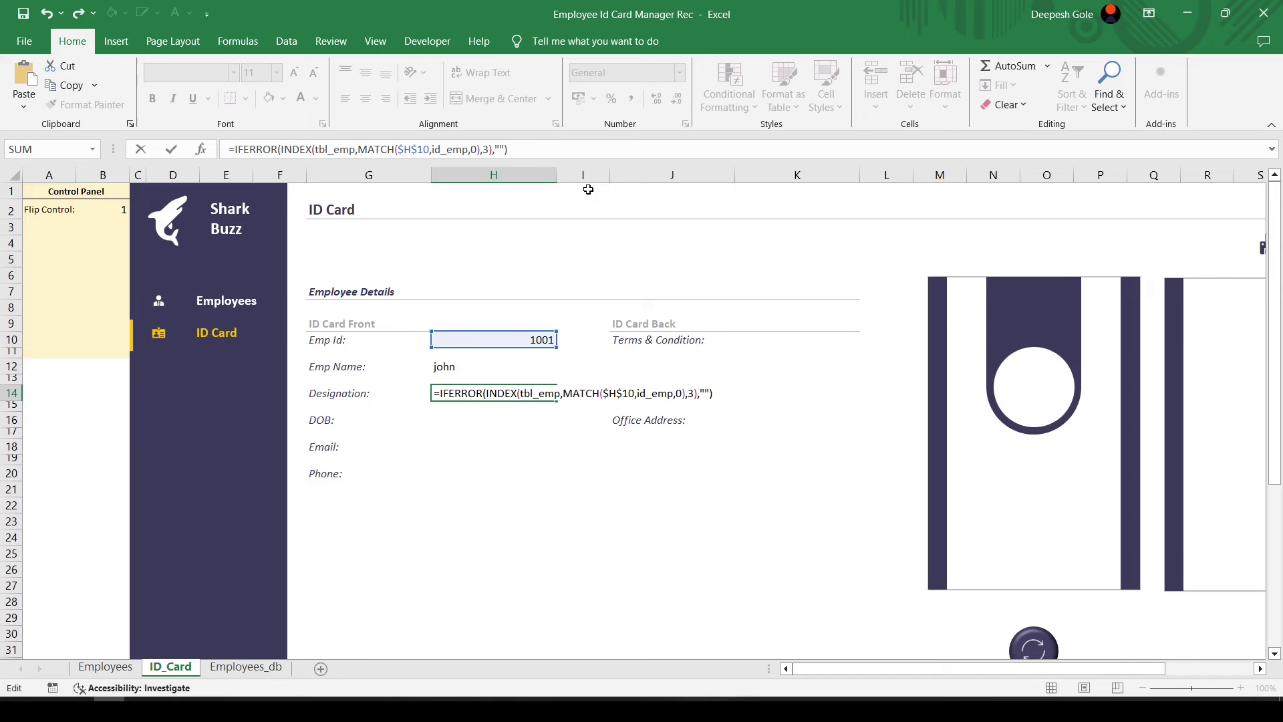
pyautogui.press('Return')
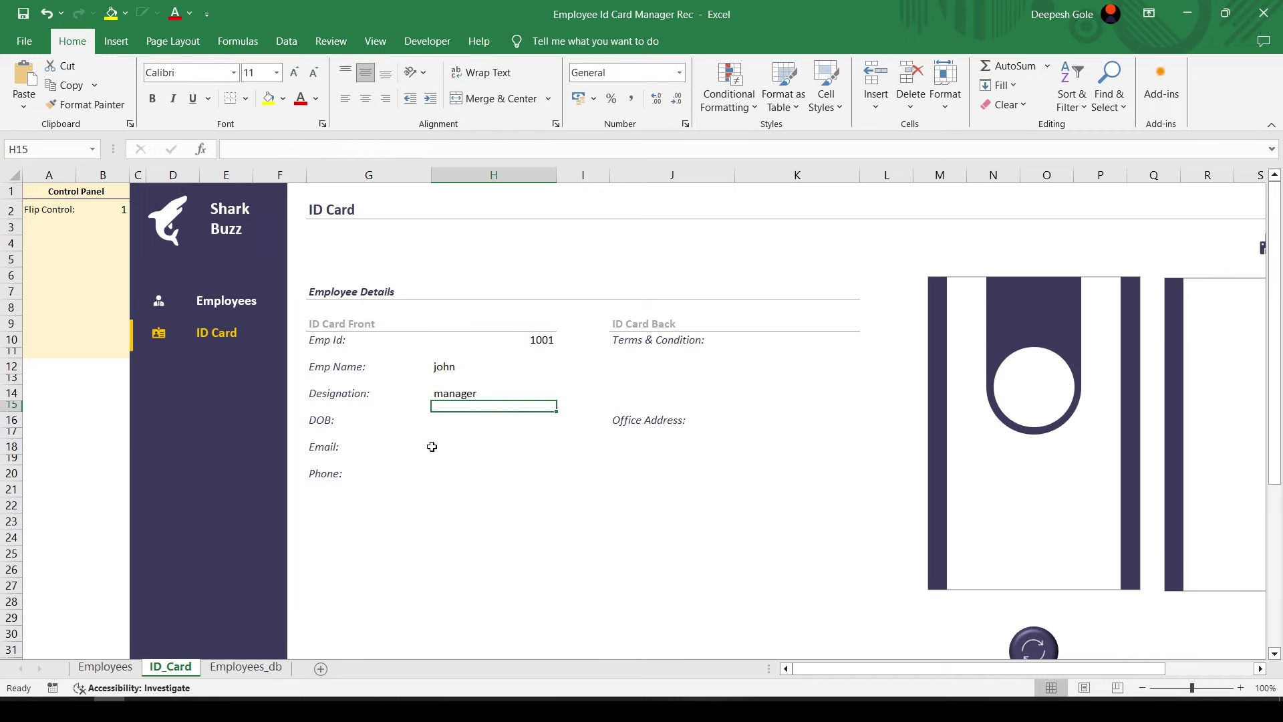
pyautogui.click(467, 421)
pyautogui.hotkey('ctrl', 'v')
pyautogui.click(490, 149)
pyautogui.press('BackSpace')
pyautogui.write('4')
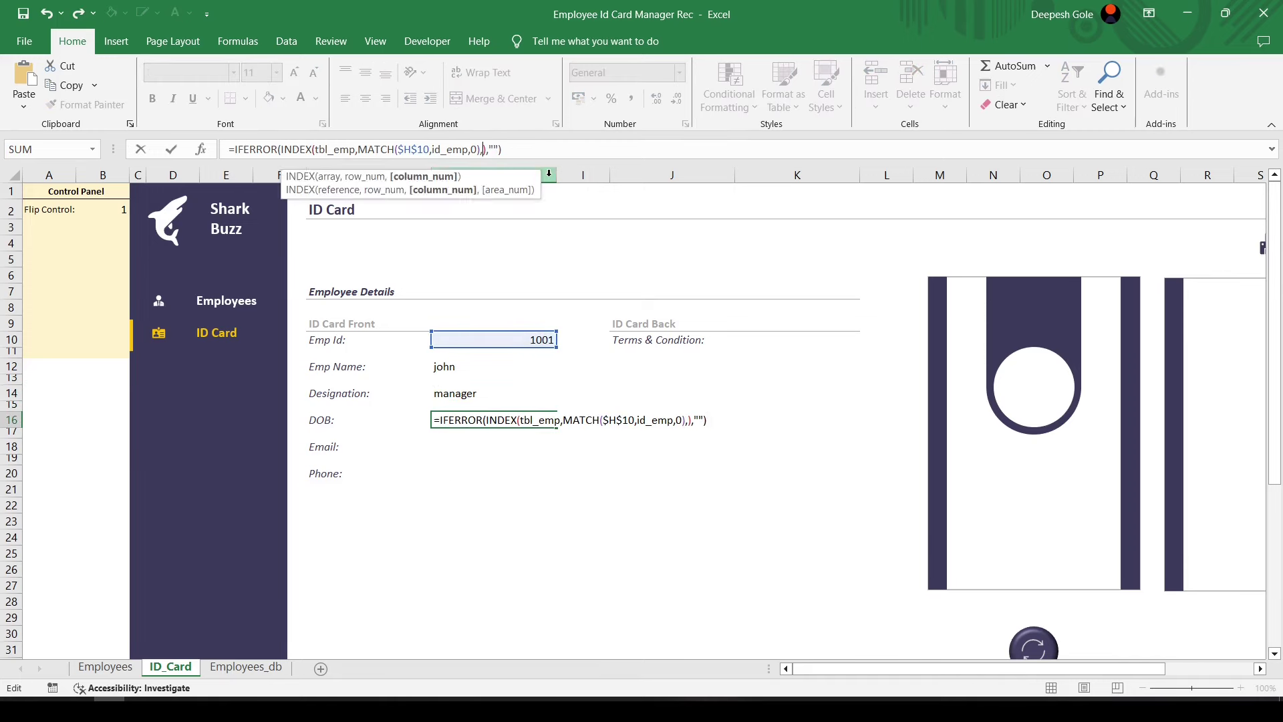
pyautogui.press('Return')
# Paste the lookup formula into the Email (H18) and Phone (H20) cells
pyautogui.click(436, 446)
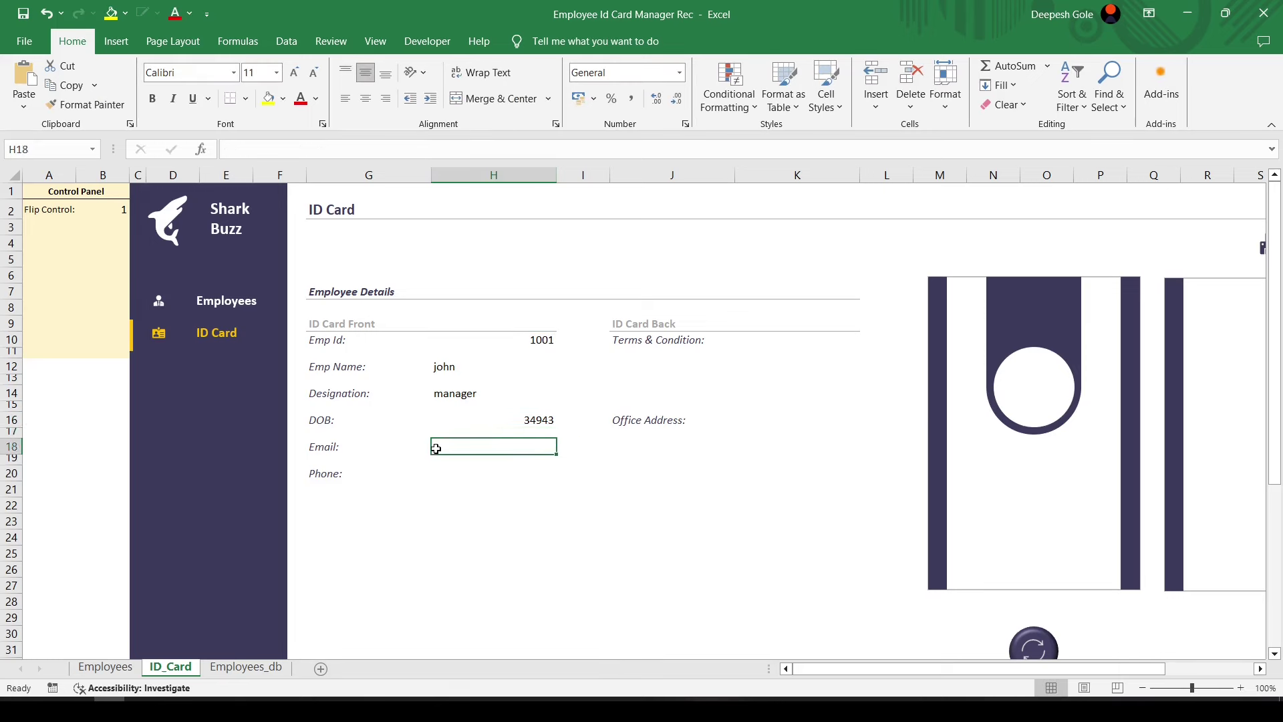
pyautogui.hotkey('ctrl', 'v')
pyautogui.click(487, 149)
pyautogui.press('BackSpace')
pyautogui.write('2')
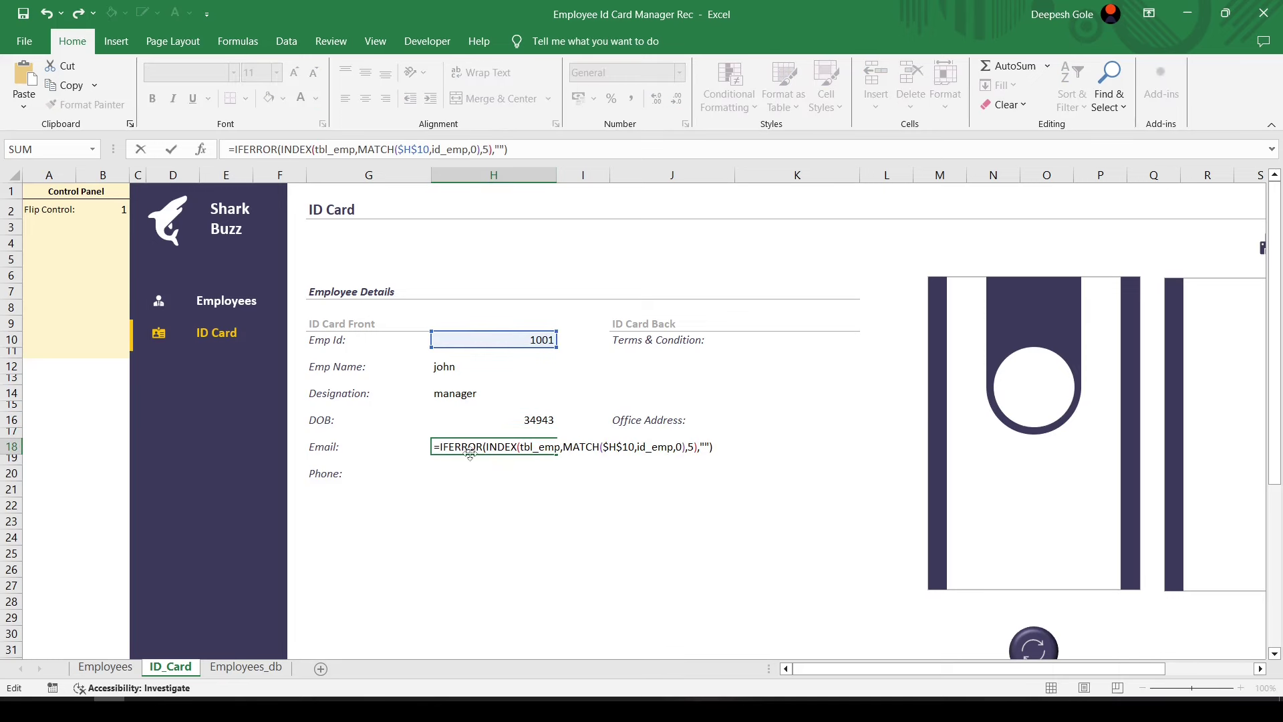
pyautogui.doubleClick(457, 475)
pyautogui.hotkey('ctrl', 'v')
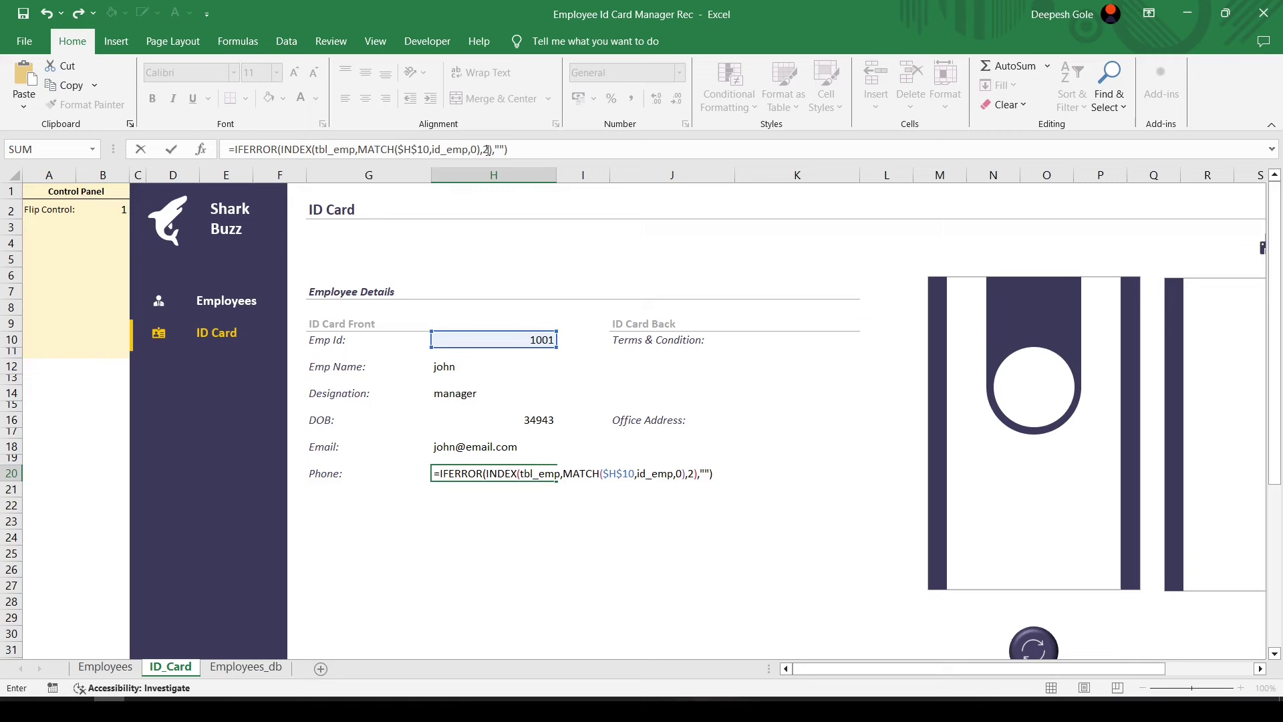
pyautogui.press('Return')
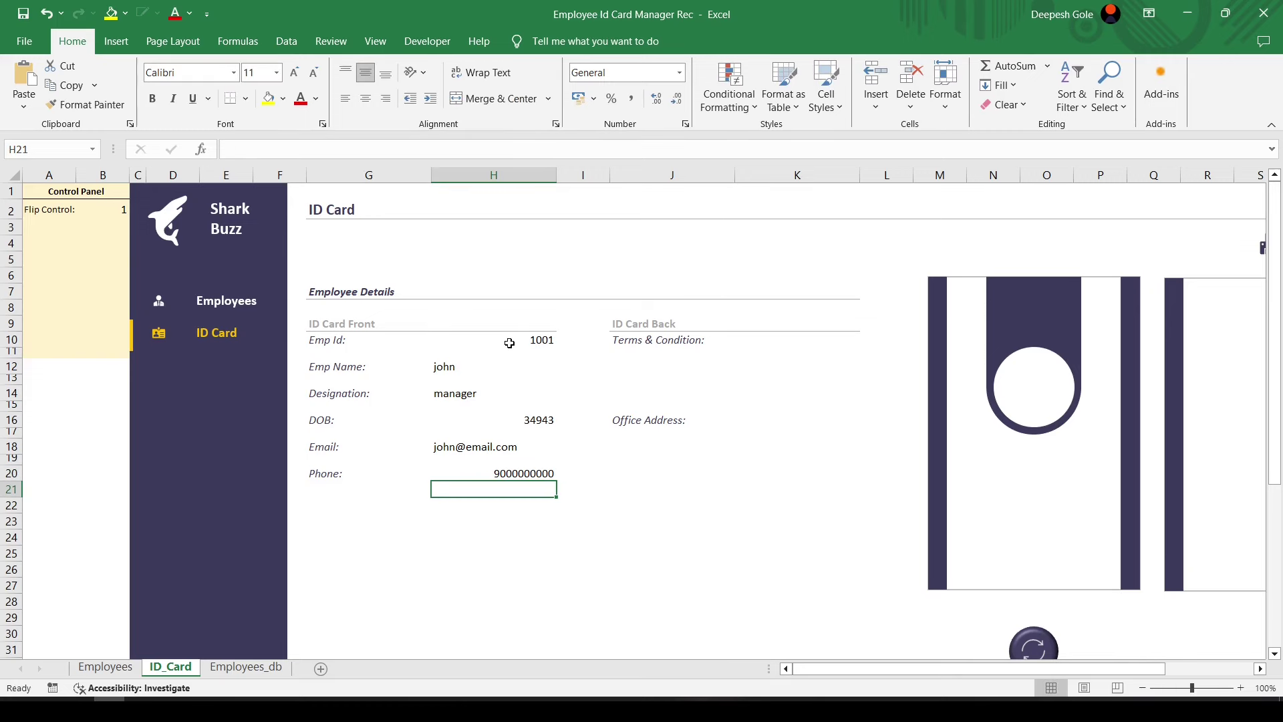
# Left-align the front-card values in H10:H21
pyautogui.moveTo(513, 343); pyautogui.dragTo(511, 486)
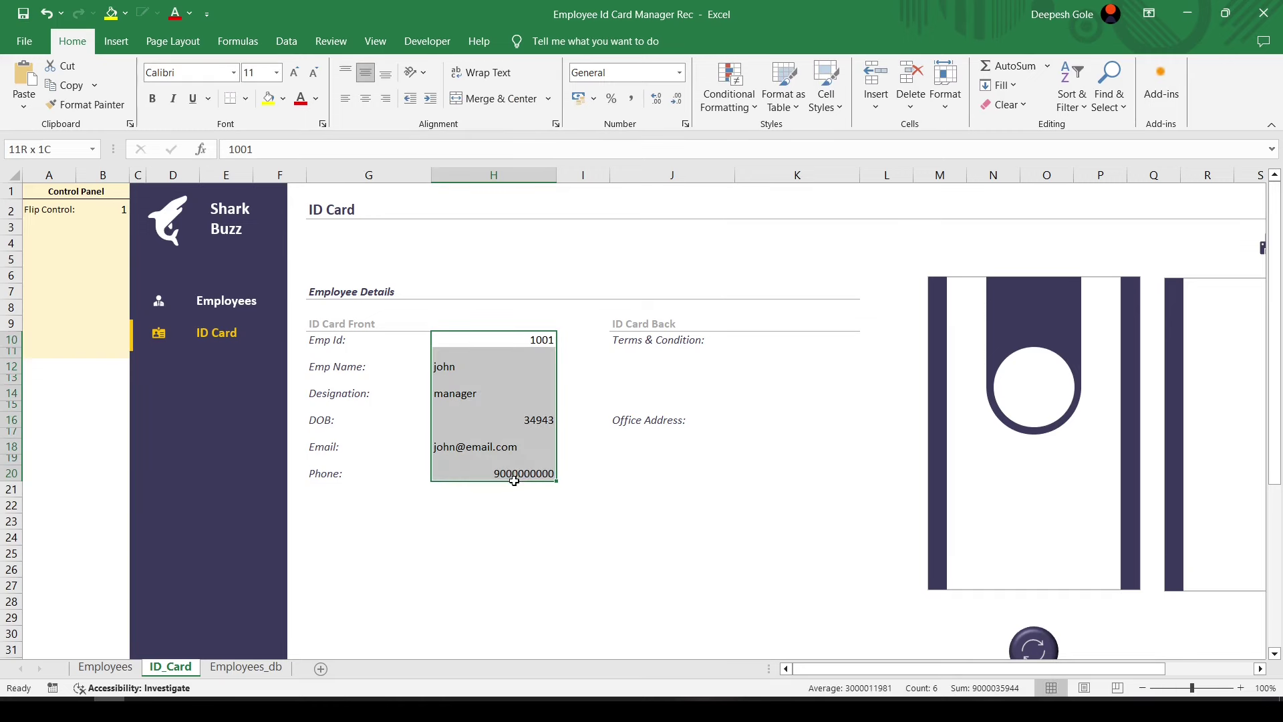
pyautogui.click(345, 98)
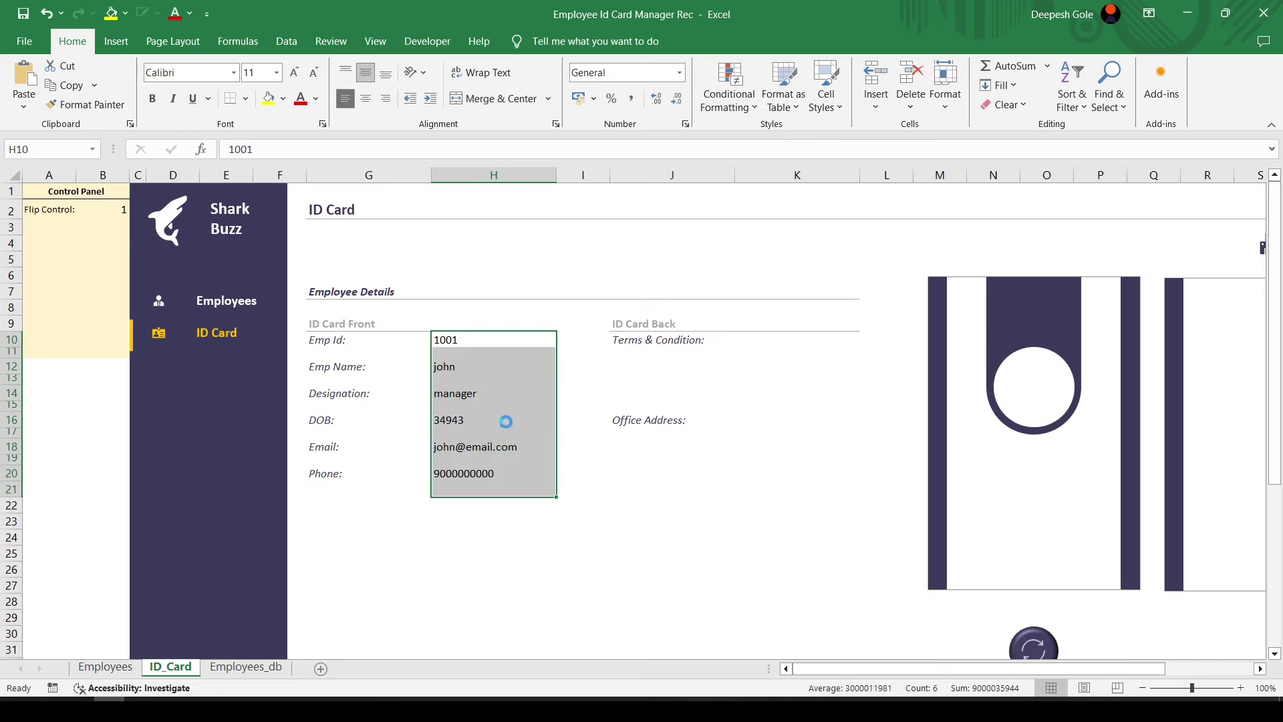
pyautogui.click(459, 340)
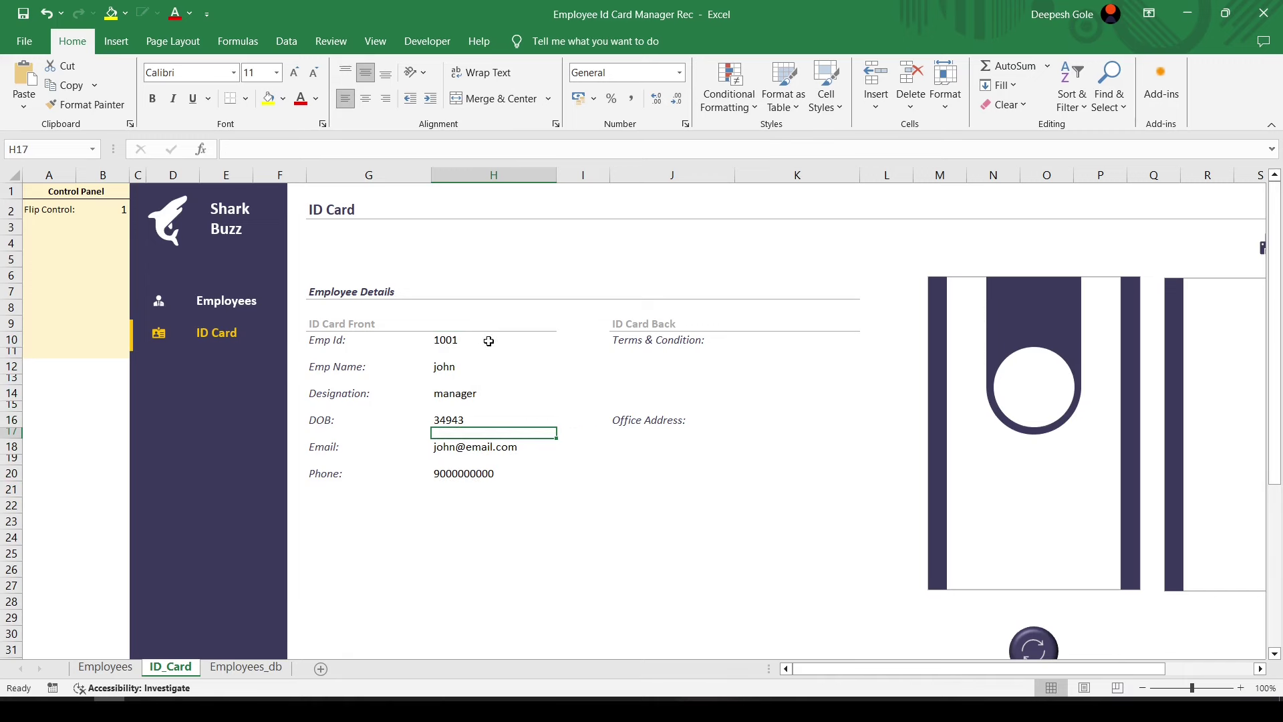
# Format the DOB cell H16 as Short Date, showing 01-09-1995
pyautogui.click(465, 416)
pyautogui.click(679, 72)
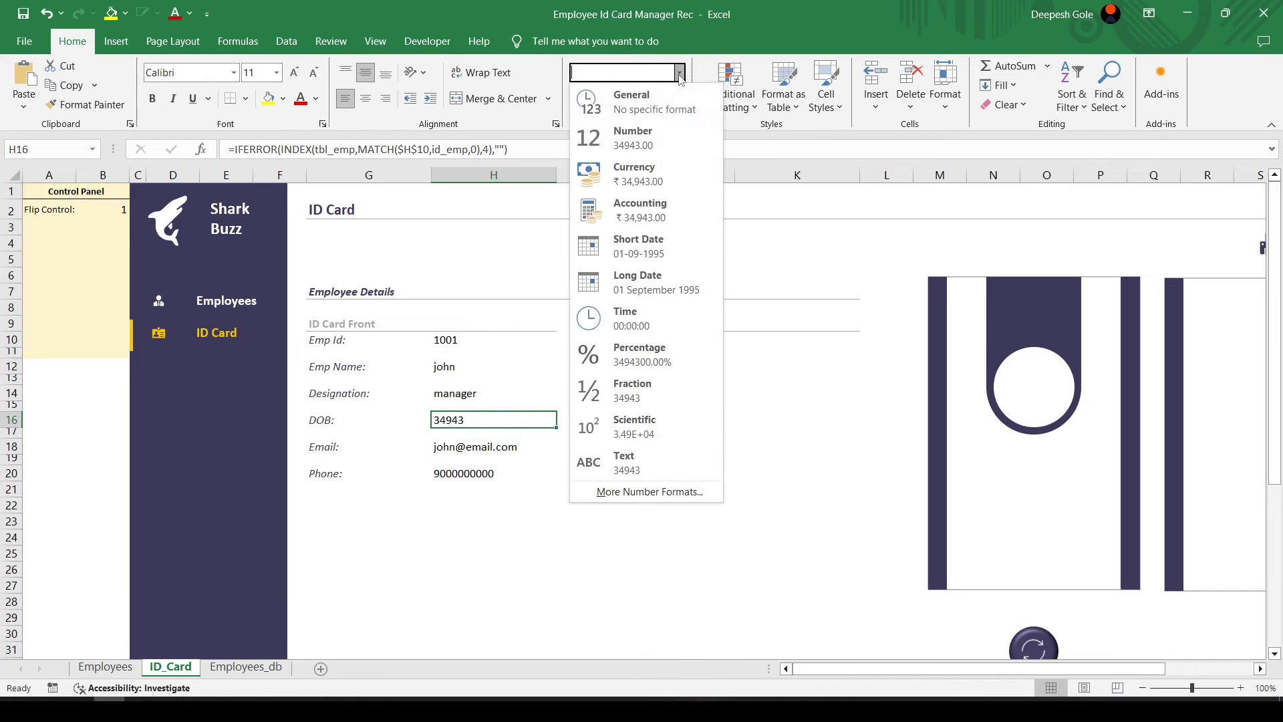
pyautogui.click(622, 236)
pyautogui.click(630, 486)
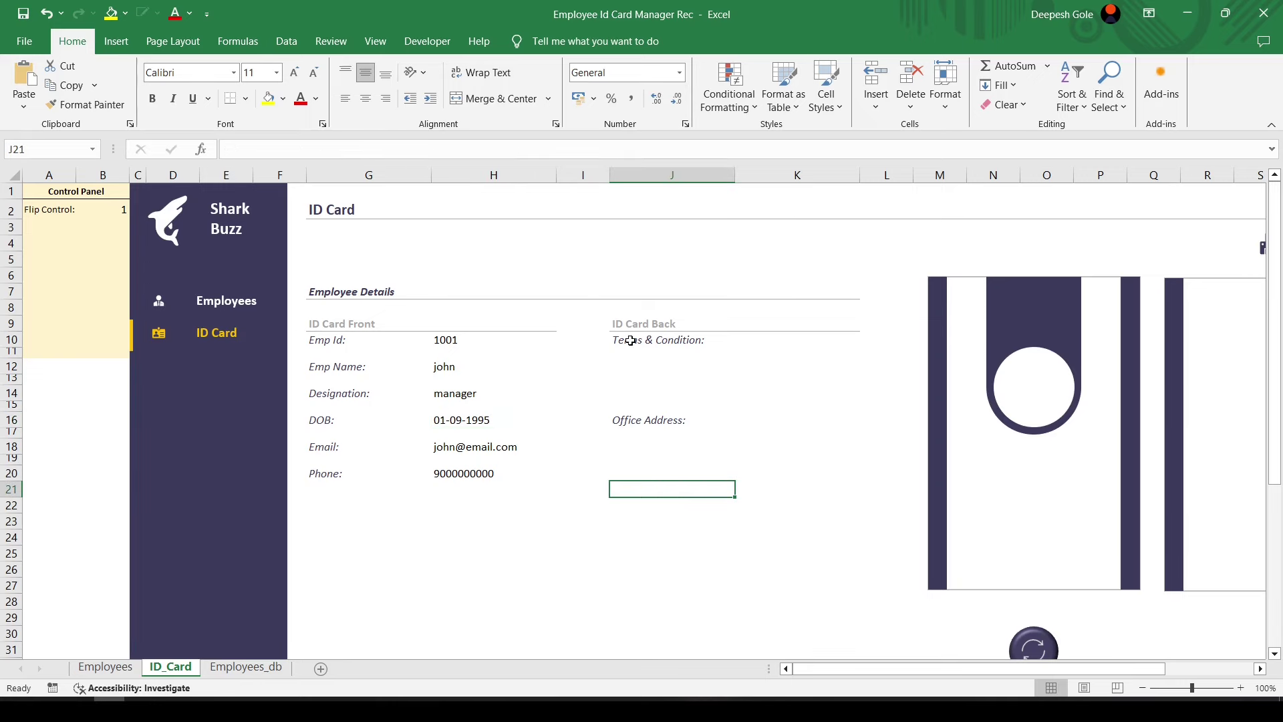
pyautogui.hscroll(3, 516, 410)
pyautogui.click(680, 411)
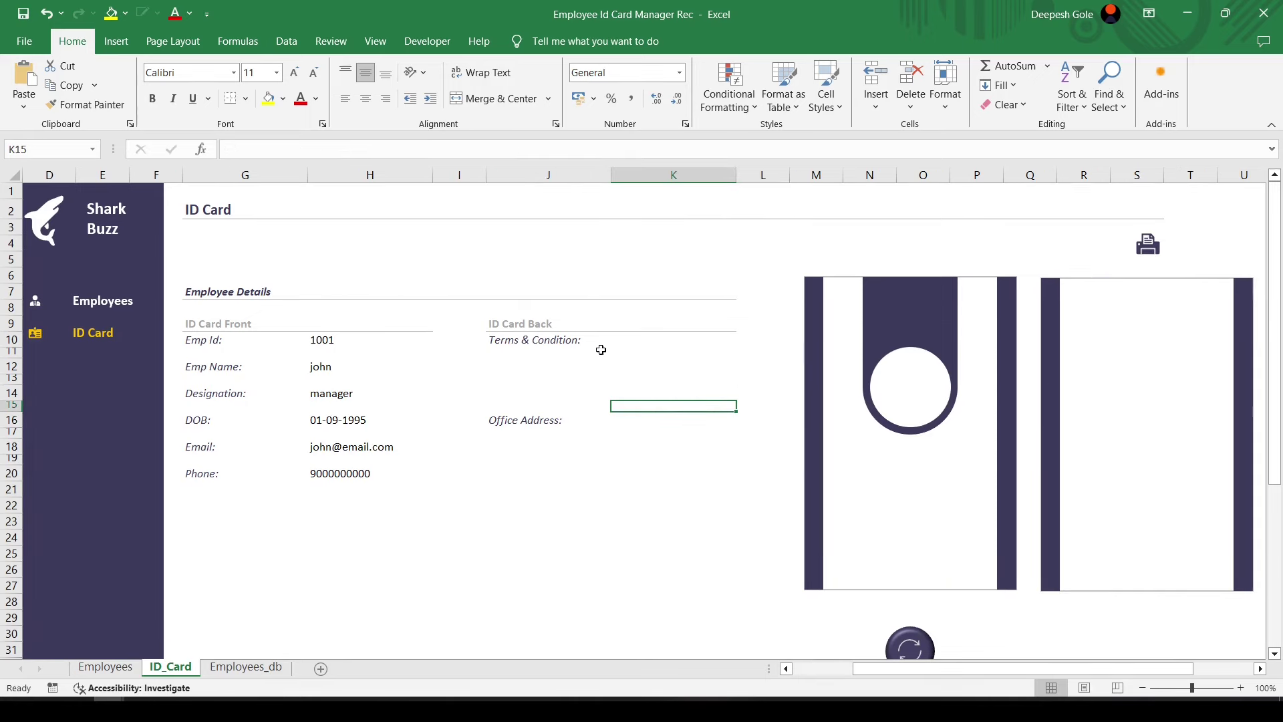
# Copy the lorem ipsum terms line from the notes and select K10:K15 on the card
pyautogui.click(324, 699)
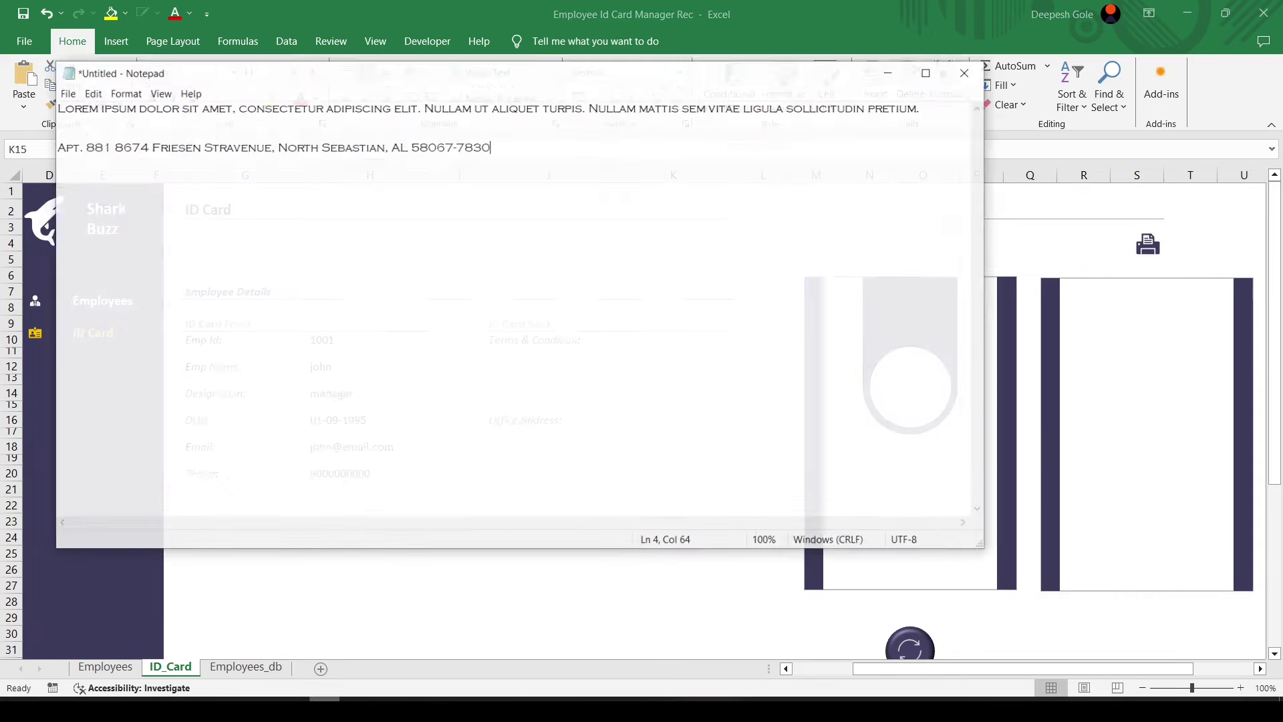
pyautogui.moveTo(937, 91); pyautogui.dragTo(3, 83)
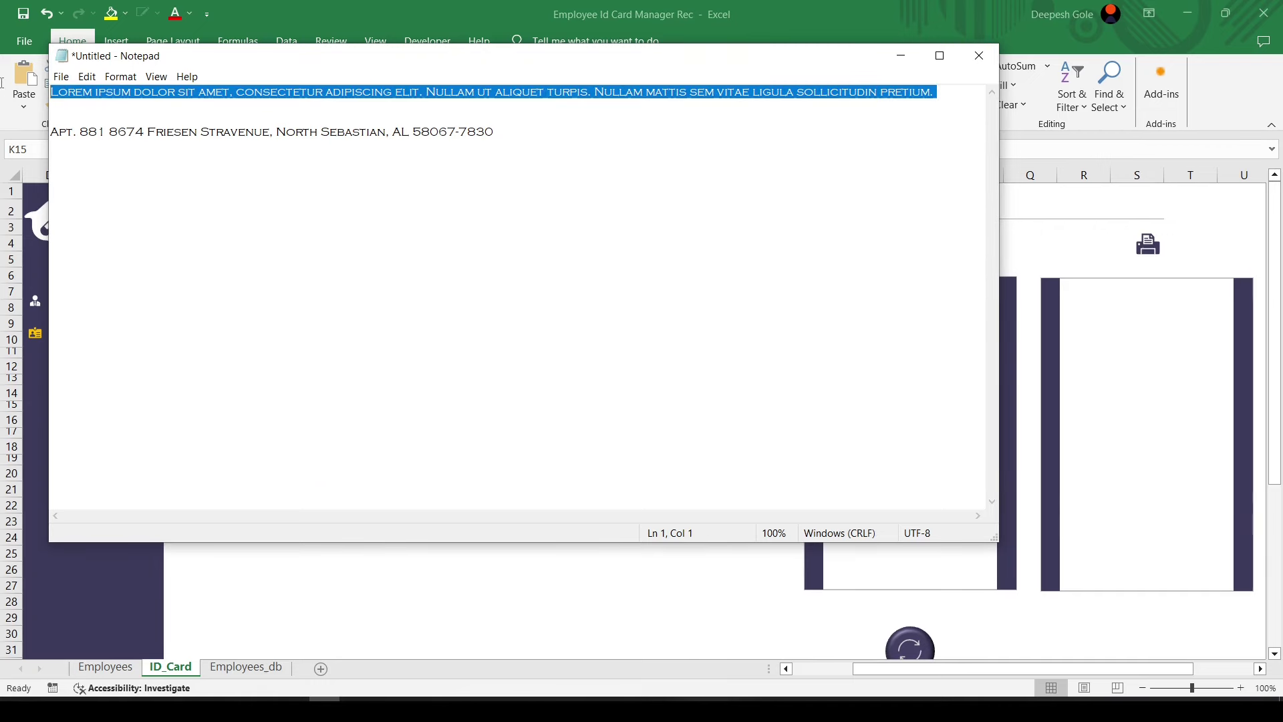
pyautogui.click(901, 55)
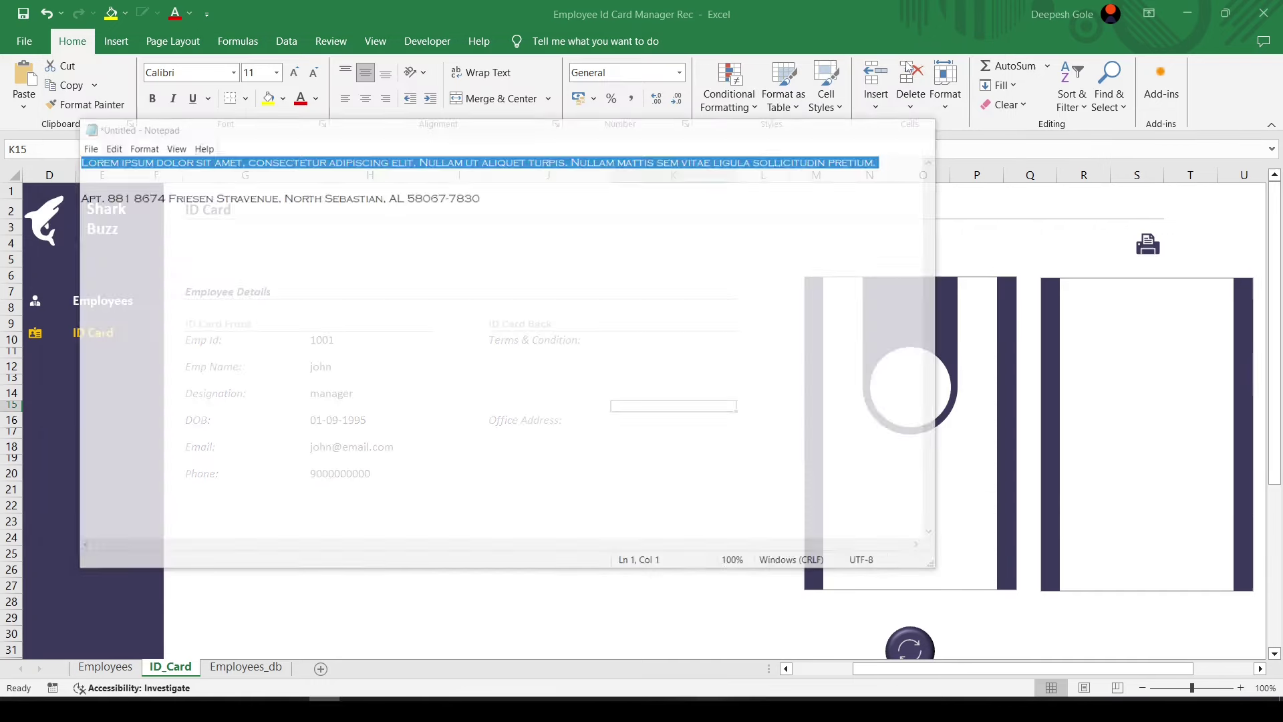
pyautogui.click(623, 359)
pyautogui.click(628, 339)
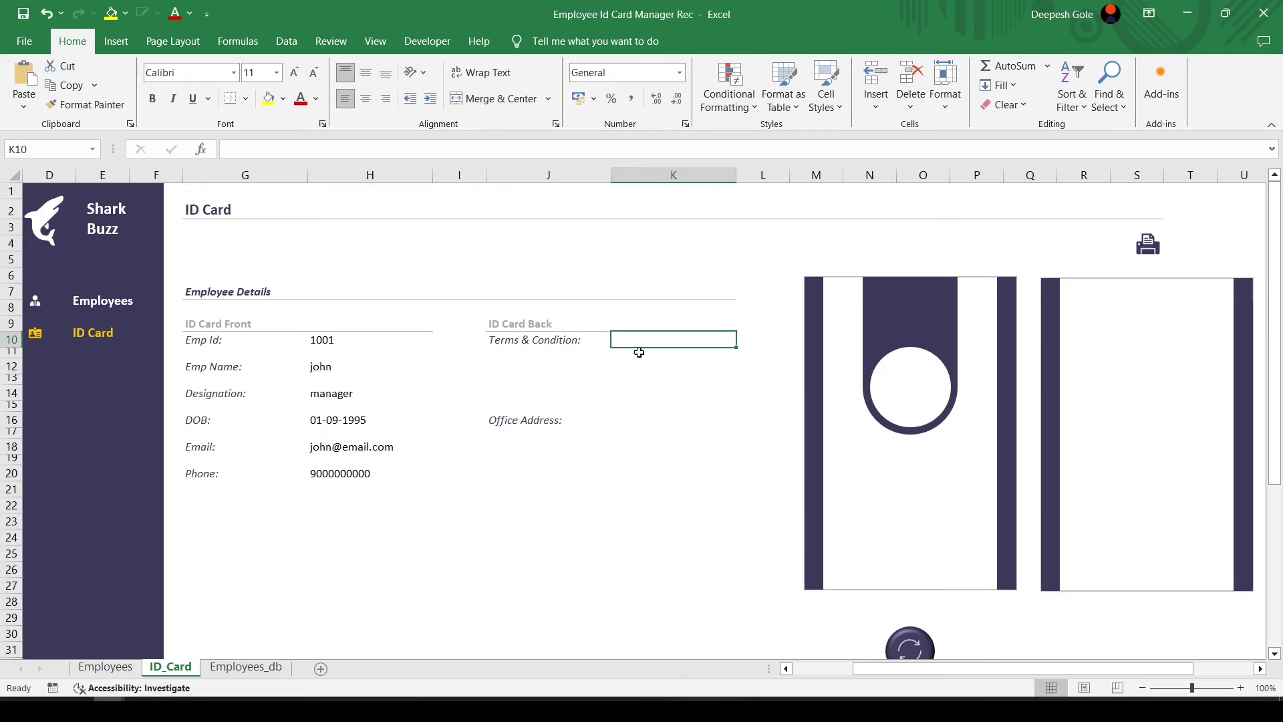
pyautogui.moveTo(639, 352); pyautogui.dragTo(643, 401)
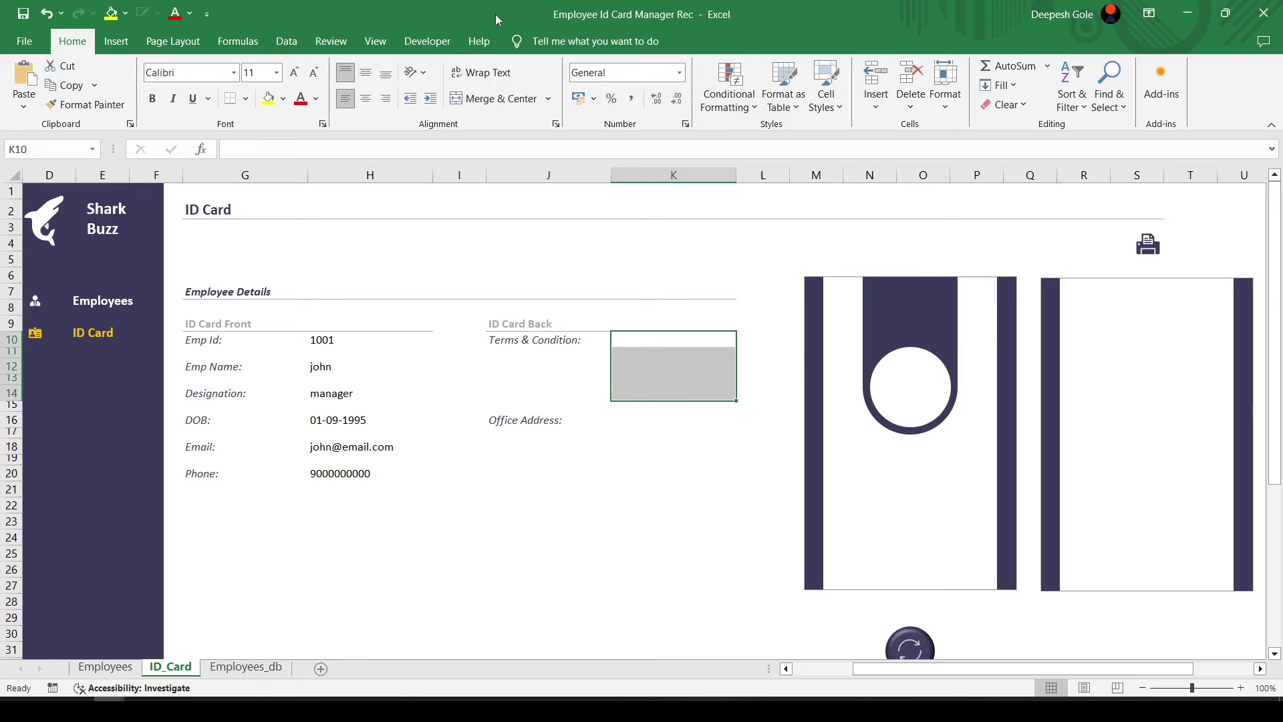
# Merge K10:K15 with wrap text and fill it with the left-aligned lorem ipsum terms
pyautogui.click(494, 98)
pyautogui.click(481, 72)
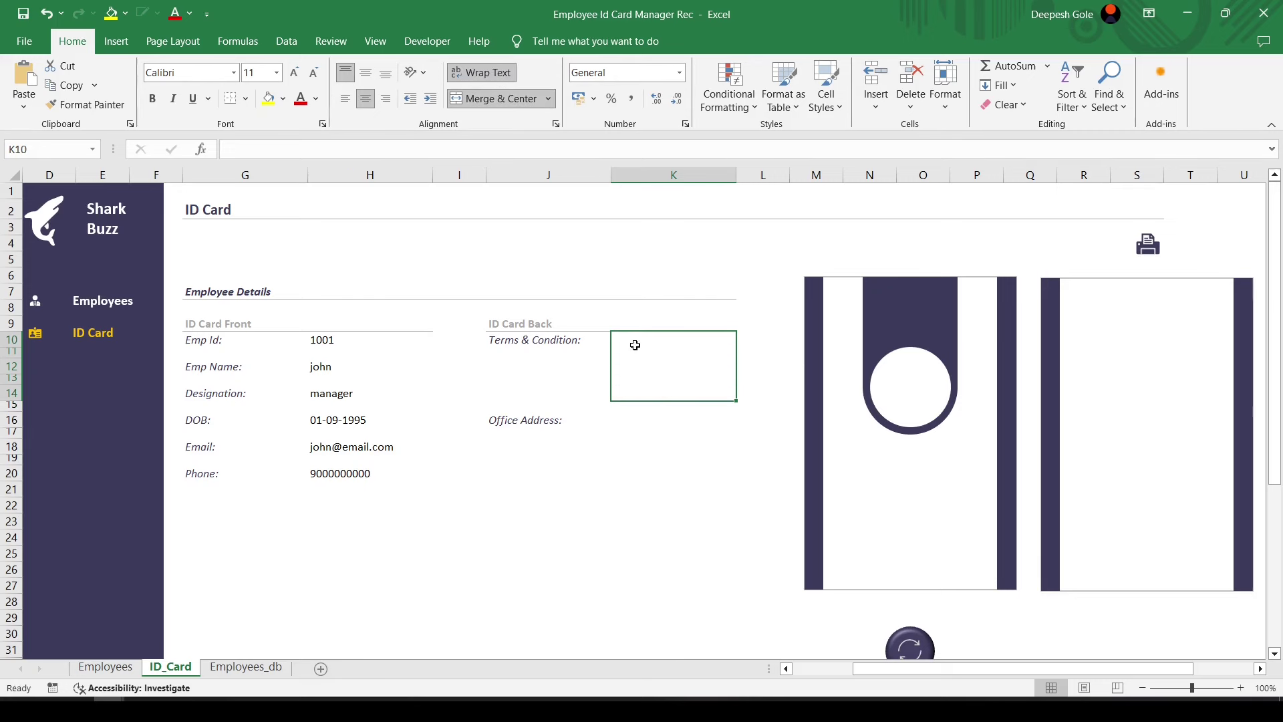
pyautogui.write('Lorem ipsum dolor sit amet, consectetur adipiscing elit. Nullam ut aliquet turpis. Nullam mattis sem vitae ligula sollicitudin pretium.')
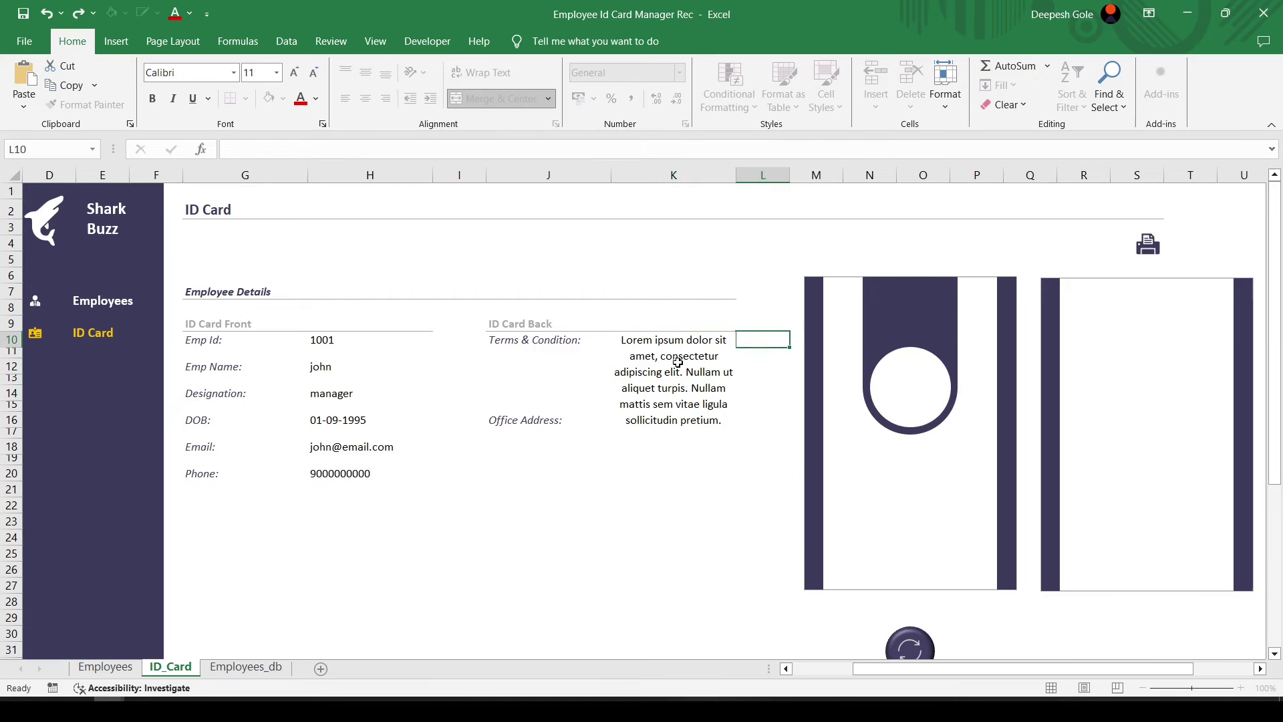
pyautogui.click(677, 363)
pyautogui.click(345, 98)
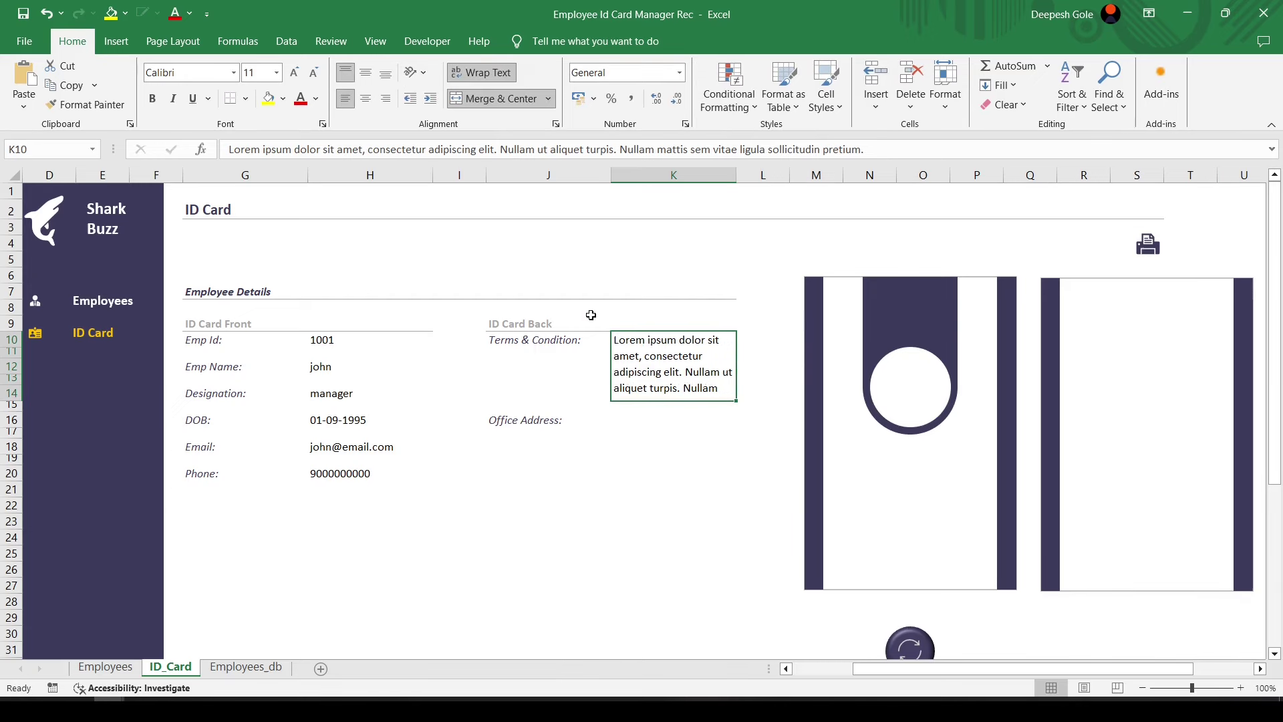
pyautogui.click(622, 445)
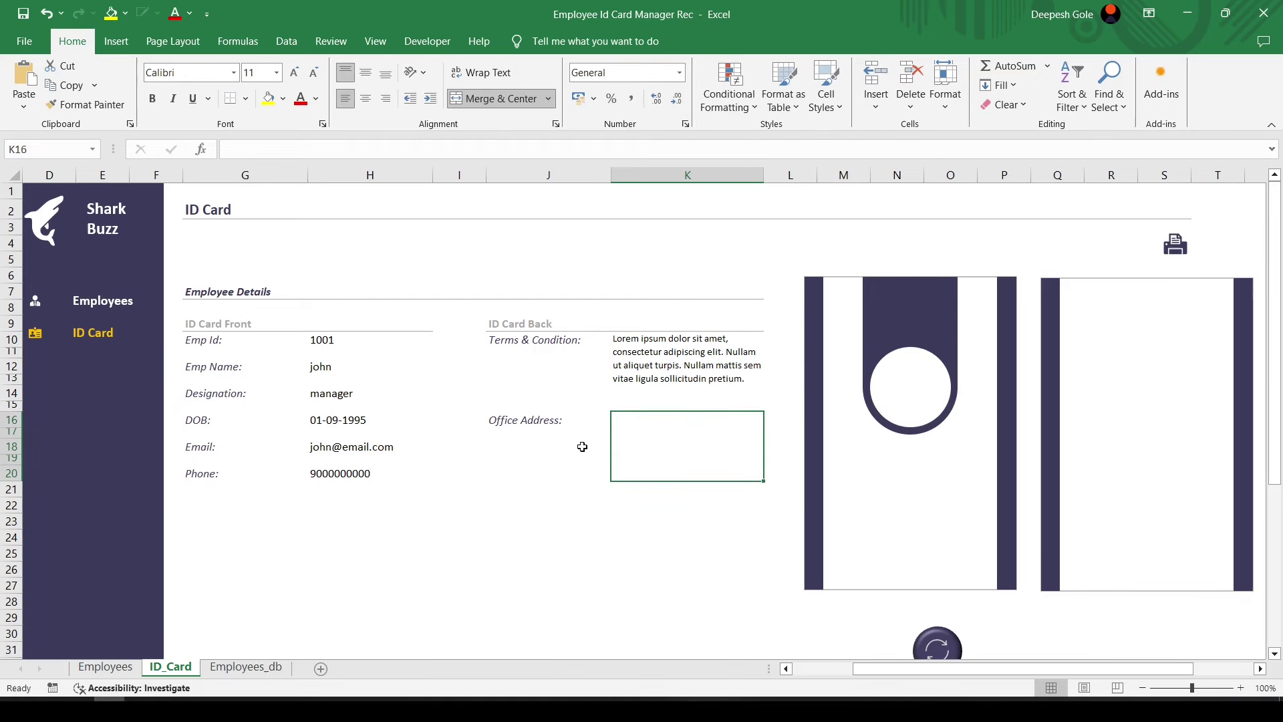
pyautogui.click(676, 364)
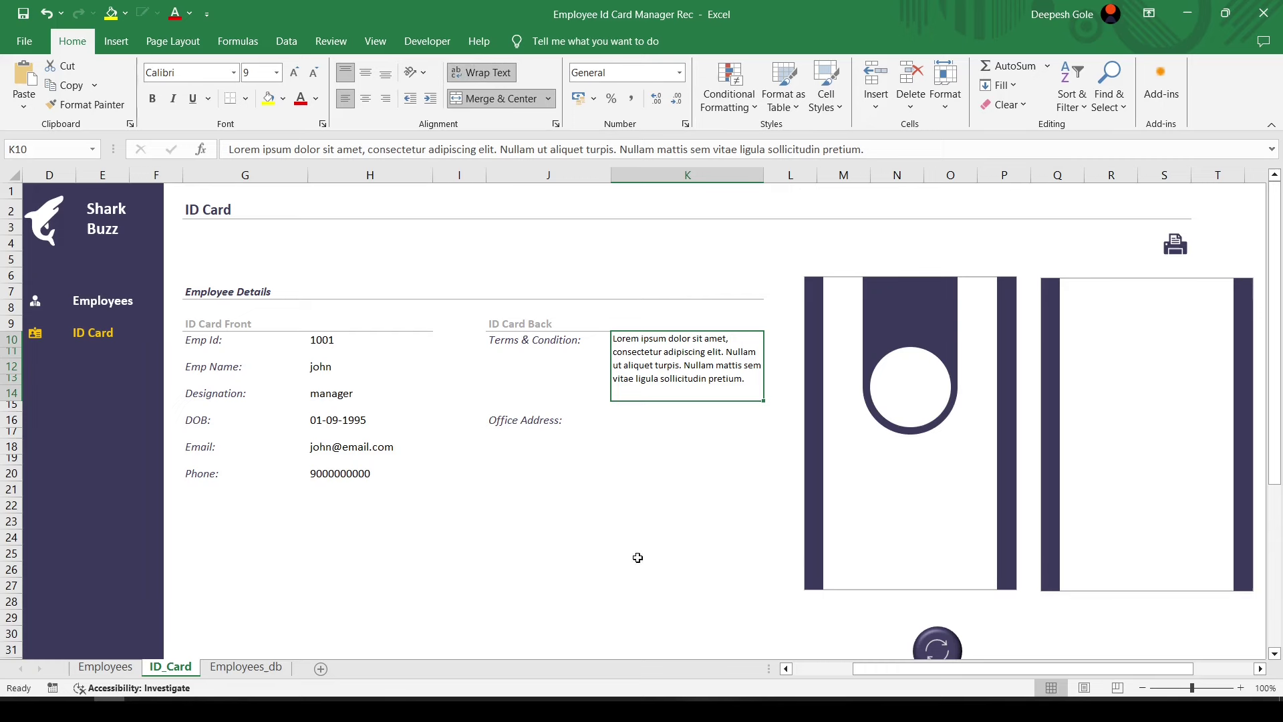
pyautogui.click(676, 435)
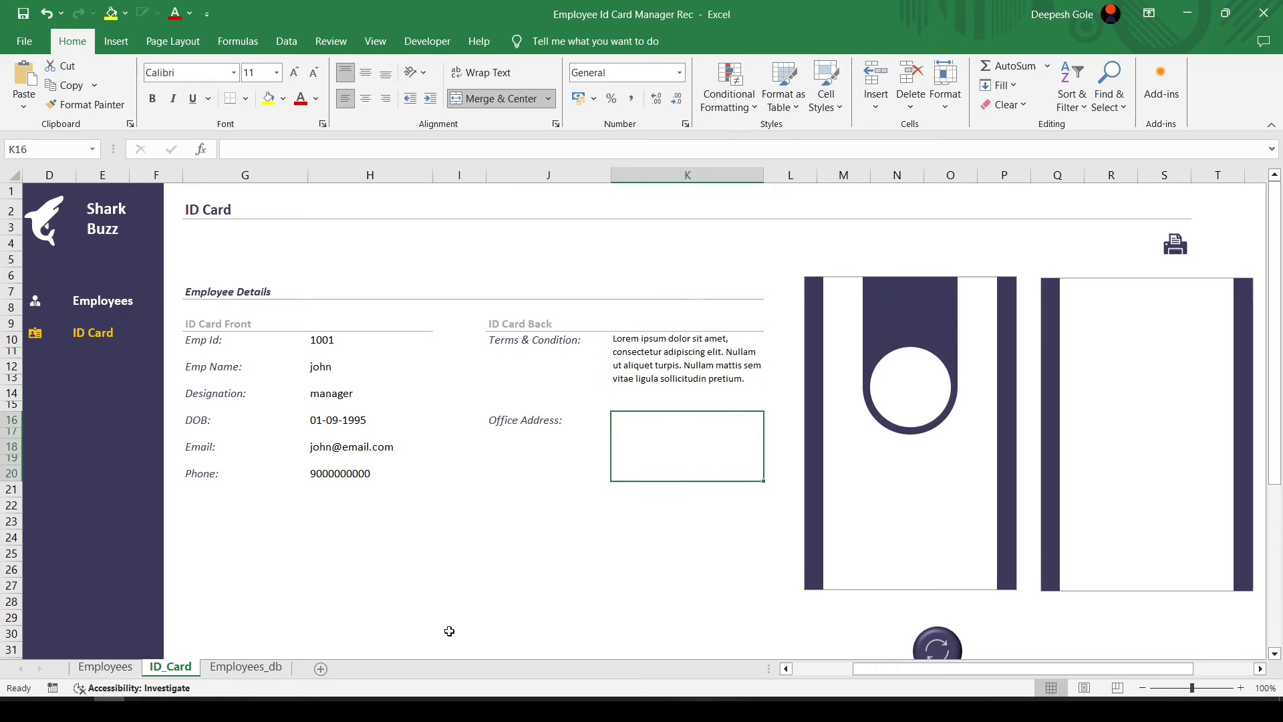
# Copy the address line from the notes and paste it into Office Address cell K16
pyautogui.hotkey('alt', 'Tab')
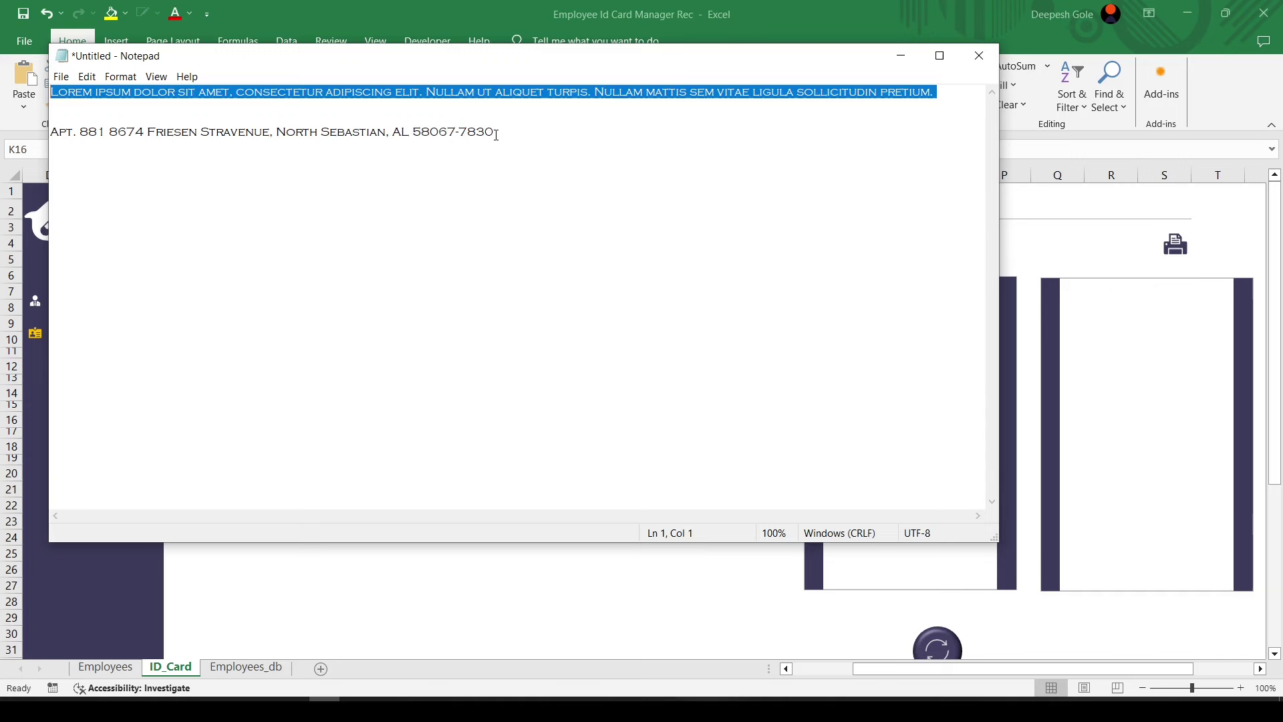
pyautogui.moveTo(497, 134); pyautogui.dragTo(25, 134)
pyautogui.hotkey('ctrl', 'c')
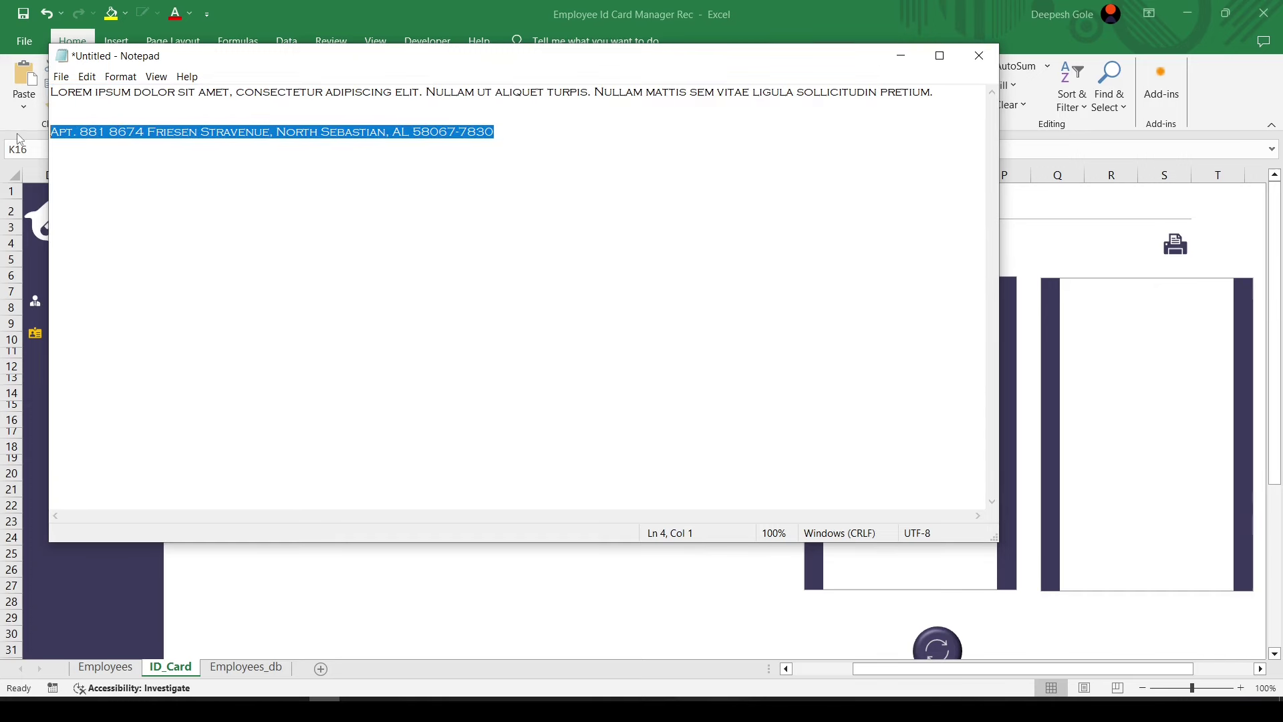
pyautogui.click(901, 55)
pyautogui.press('F2')
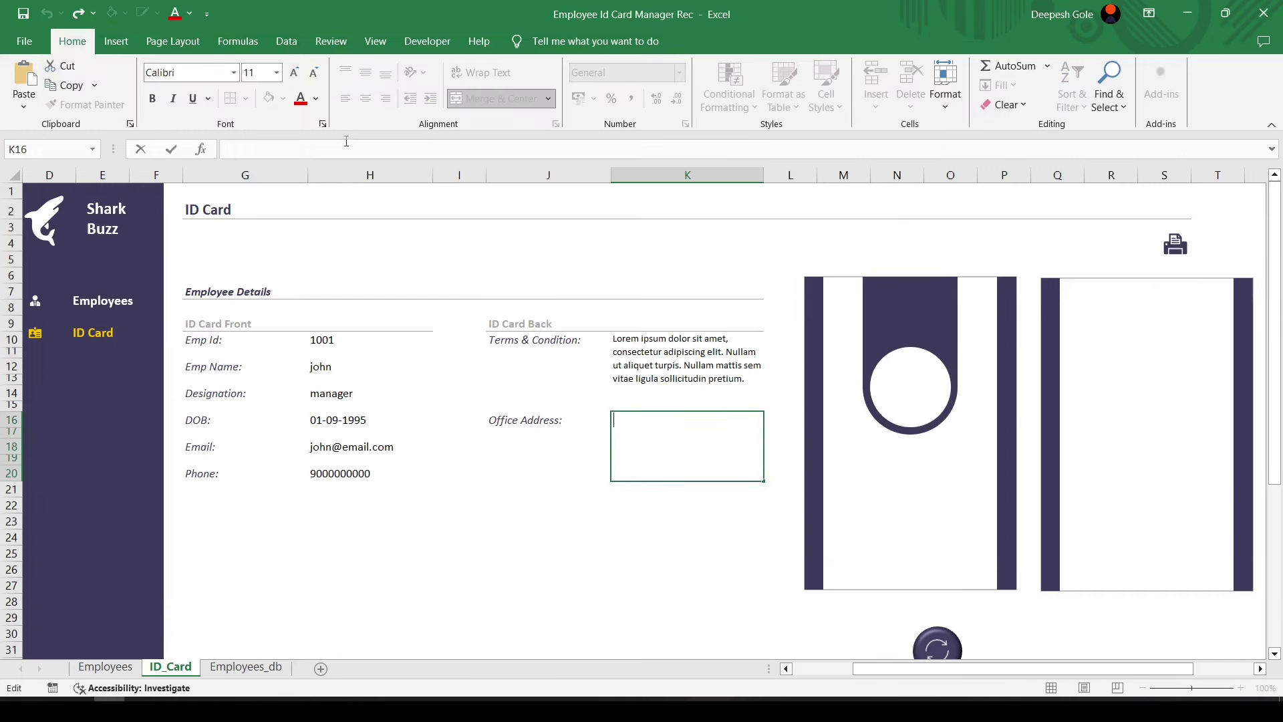
pyautogui.hotkey('ctrl', 'v')
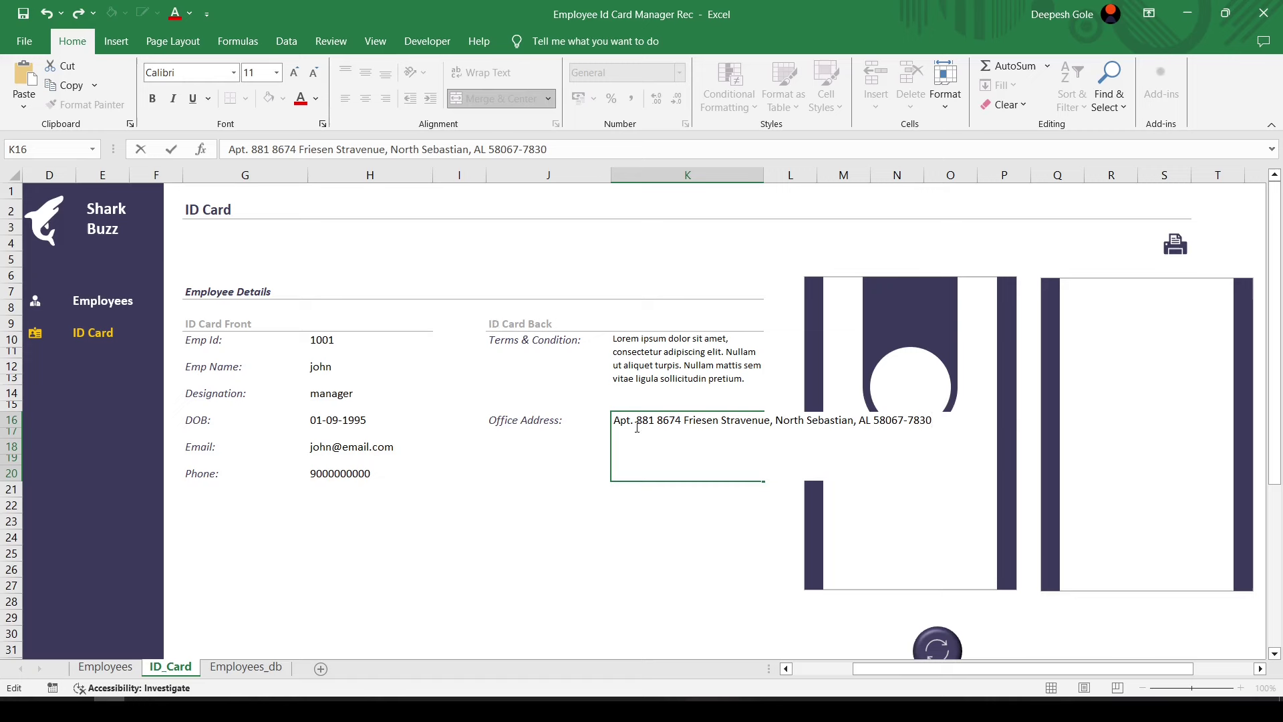
pyautogui.click(703, 531)
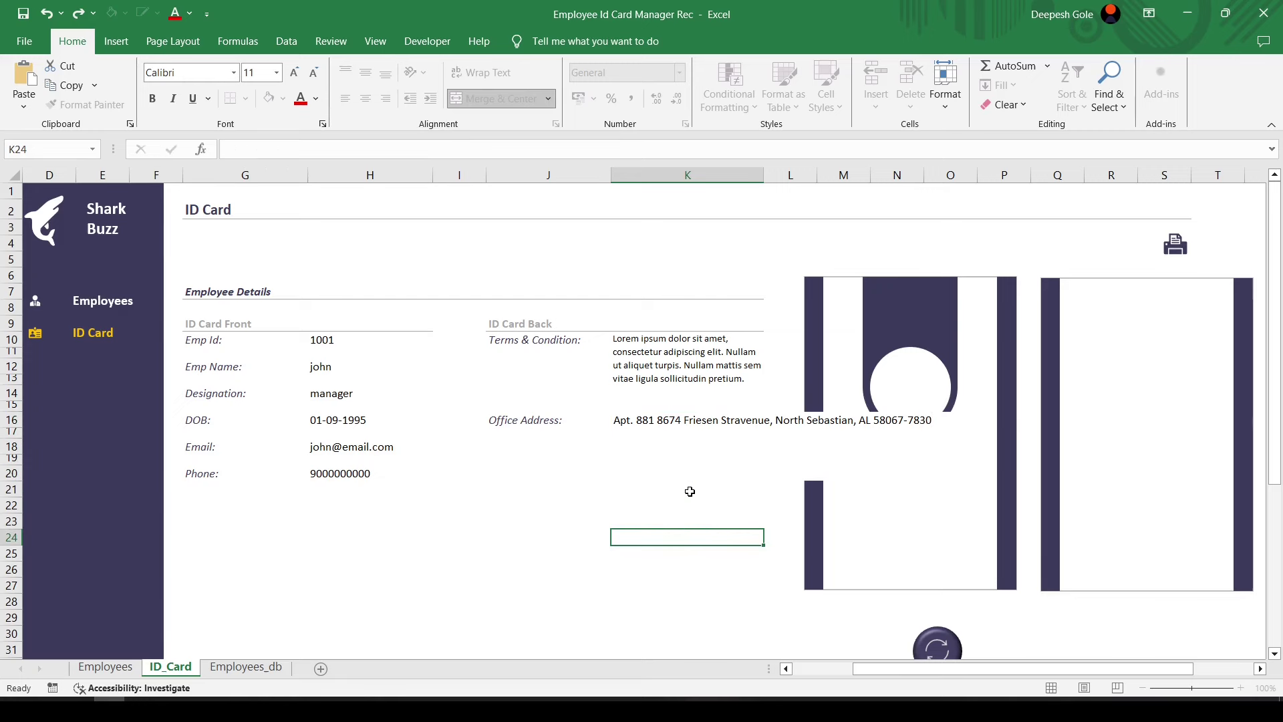
# Wrap the Office Address text and set its font size to 9
pyautogui.click(669, 450)
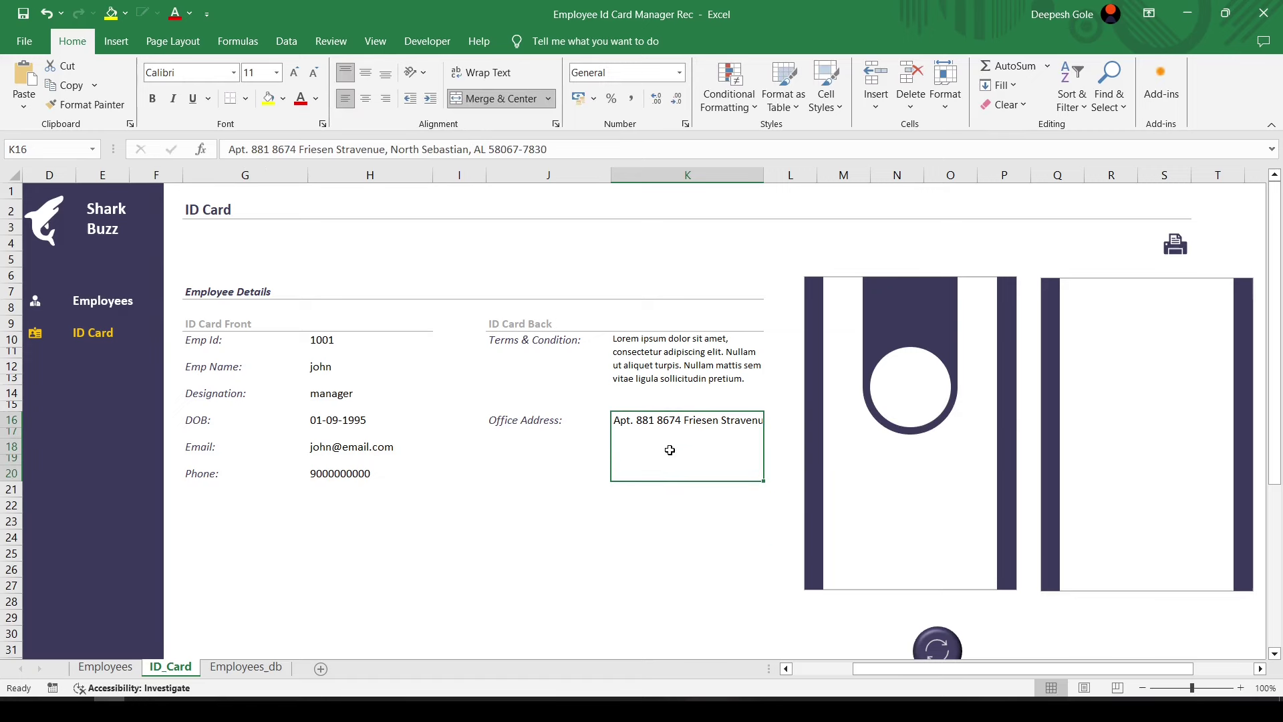
pyautogui.click(481, 72)
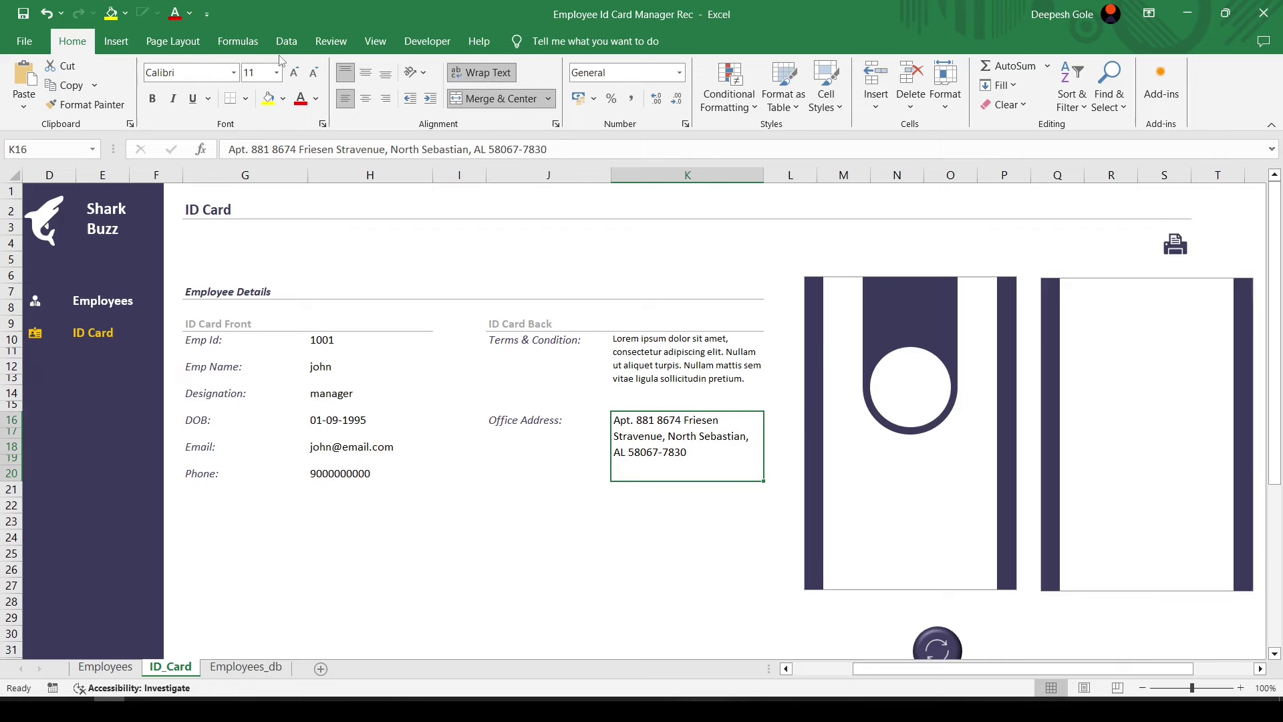
pyautogui.click(313, 73)
pyautogui.click(313, 72)
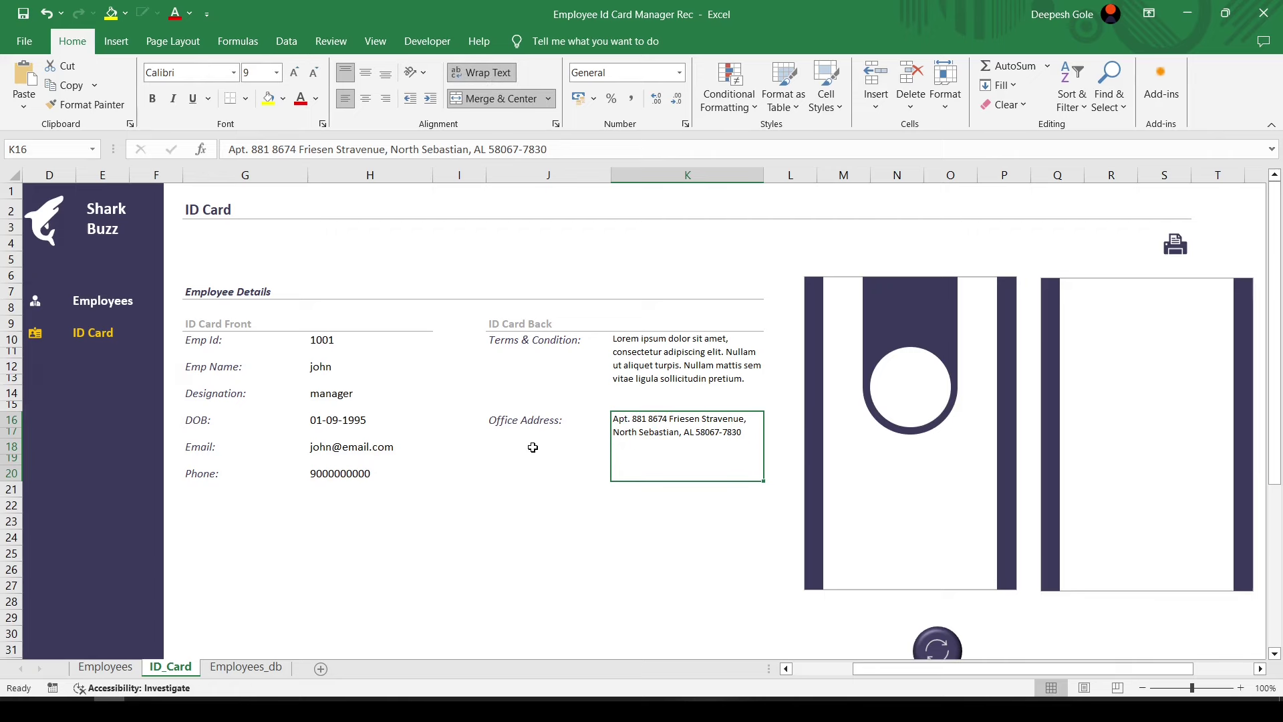
pyautogui.click(738, 548)
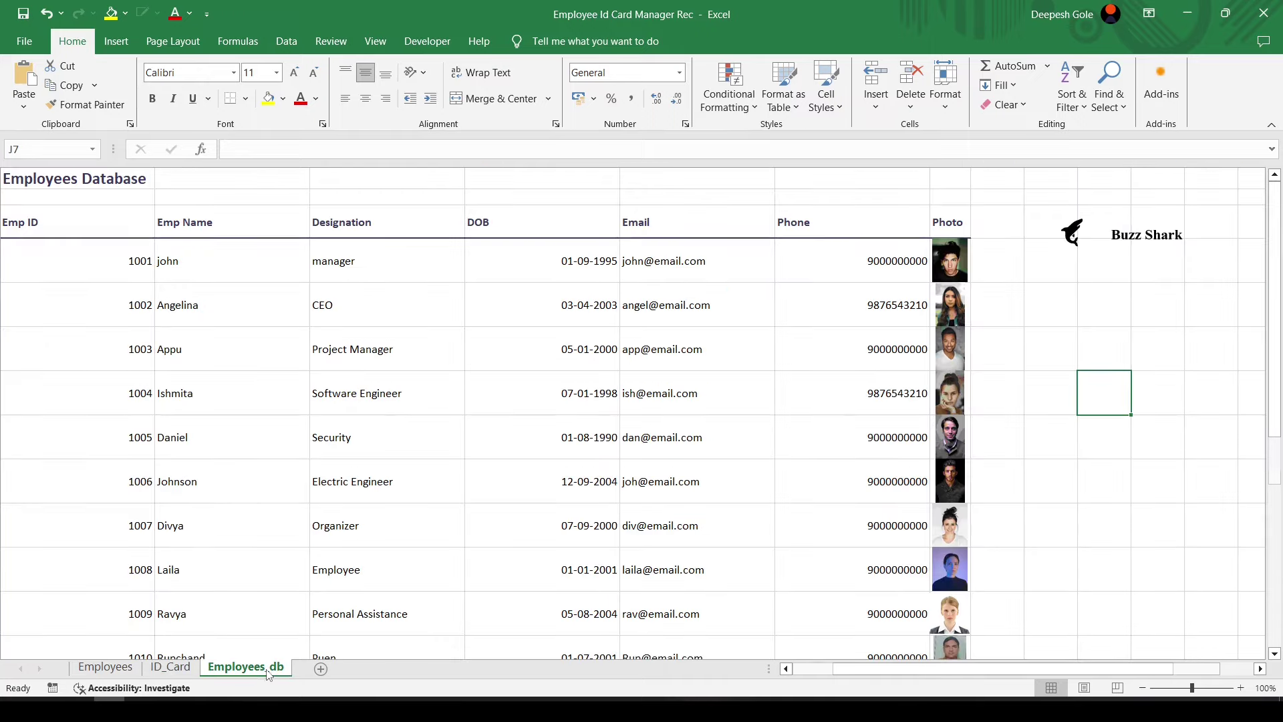
# Copy the Buzz Shark logo and name onto ID_Card and drag the shark onto the card's top band
pyautogui.click(1072, 234)
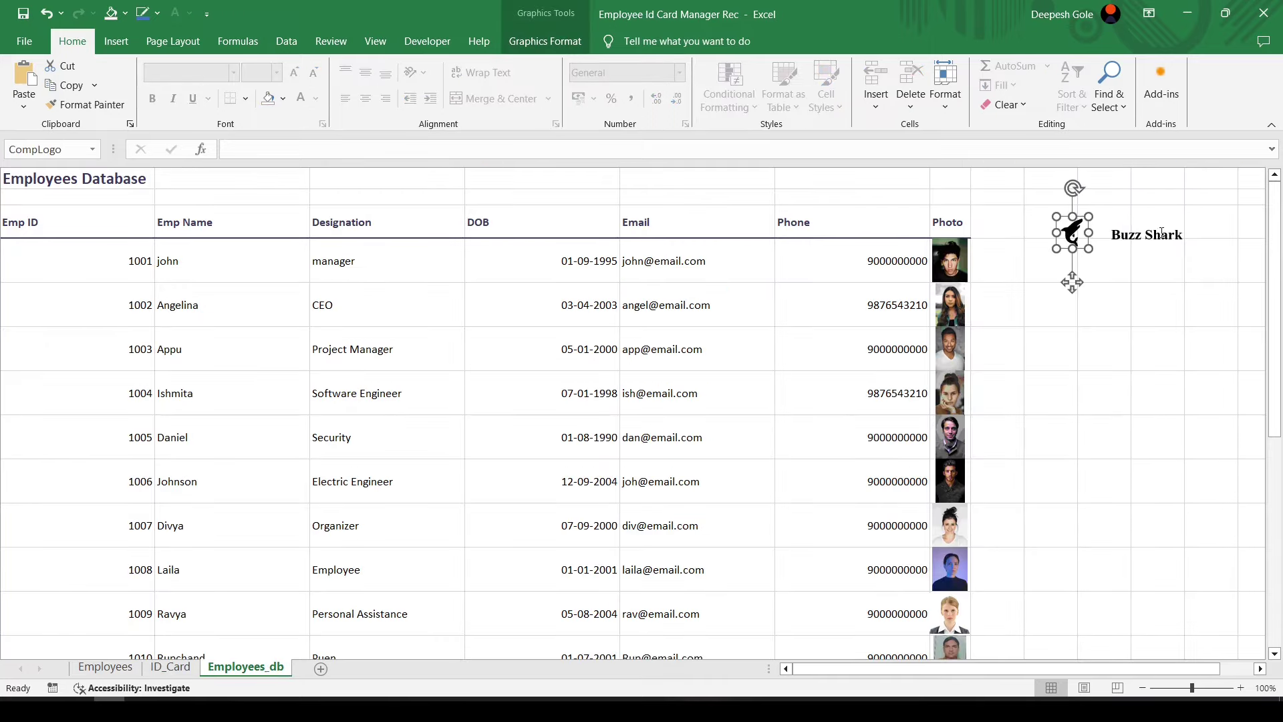
pyautogui.click(1104, 392)
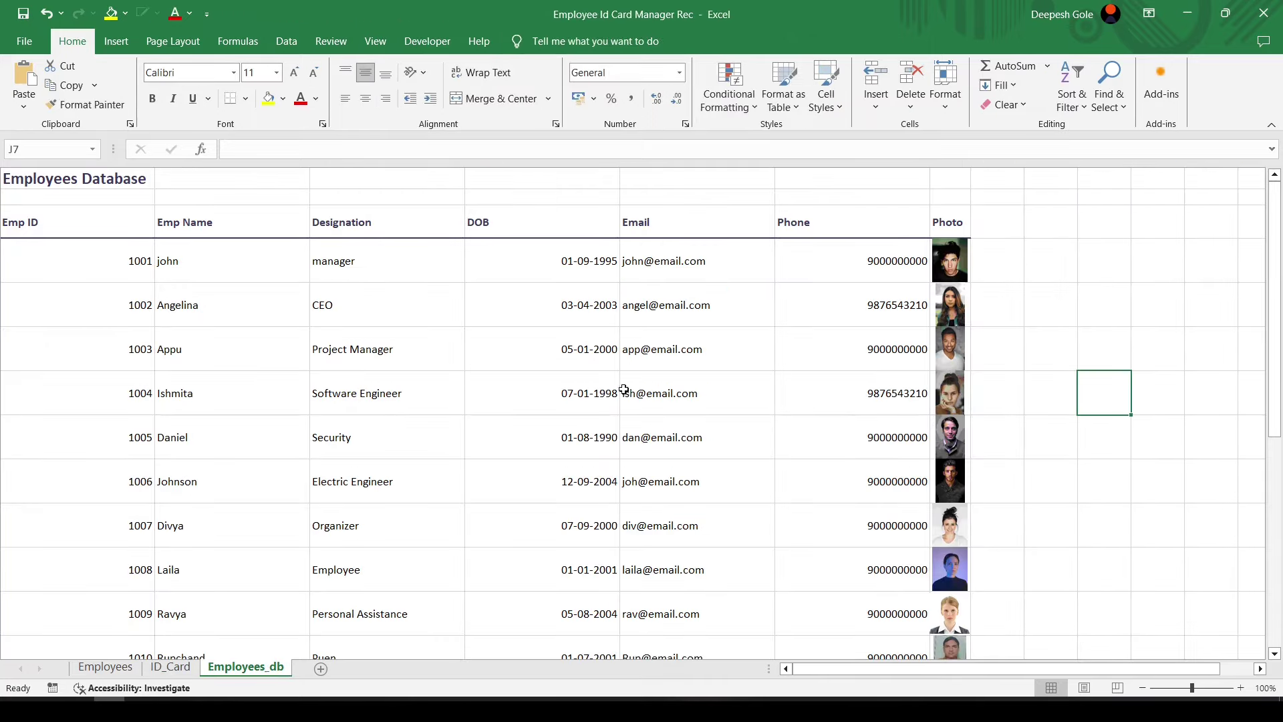
pyautogui.click(171, 667)
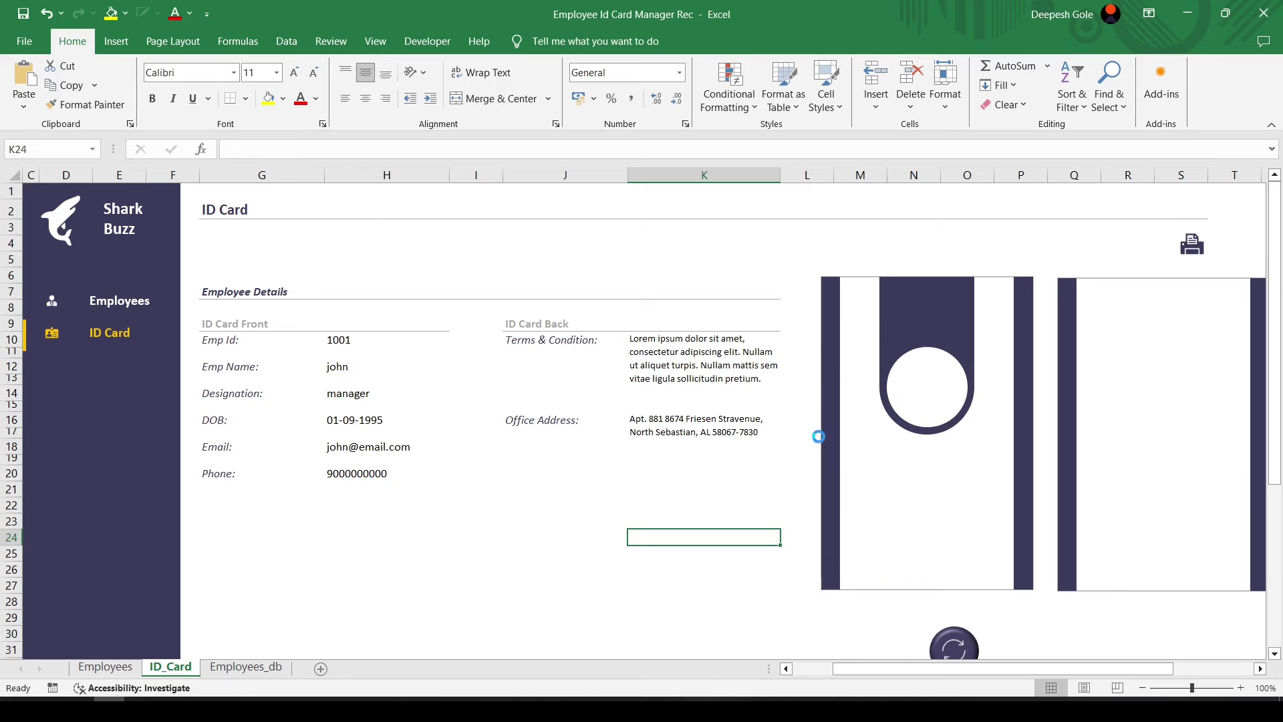
pyautogui.hotkey('ctrl', 'v')
pyautogui.click(708, 495)
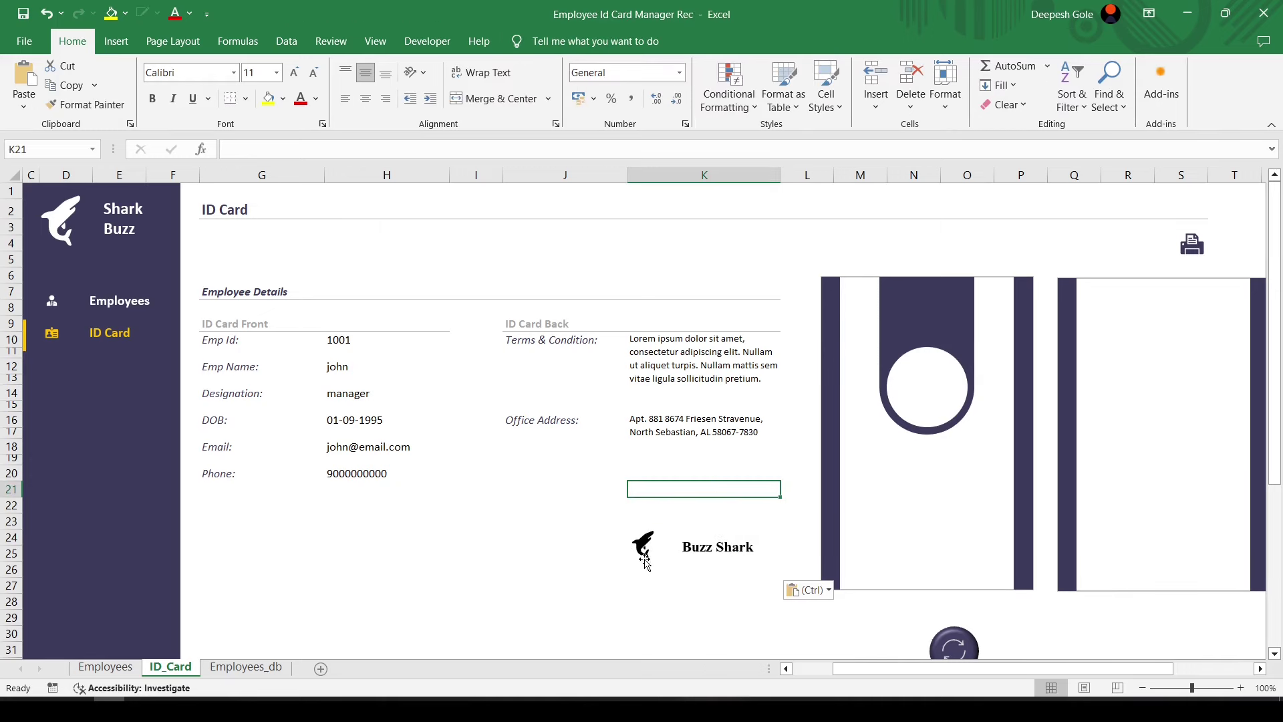
pyautogui.click(646, 558)
pyautogui.moveTo(651, 563)
pyautogui.mouseDown()
pyautogui.moveTo(653, 473)
pyautogui.moveTo(902, 315)
pyautogui.moveTo(929, 307)
pyautogui.moveTo(934, 320)
pyautogui.mouseUp()
# Place the Buzz Shark name under the logo and make both the text and logo white
pyautogui.click(934, 320)
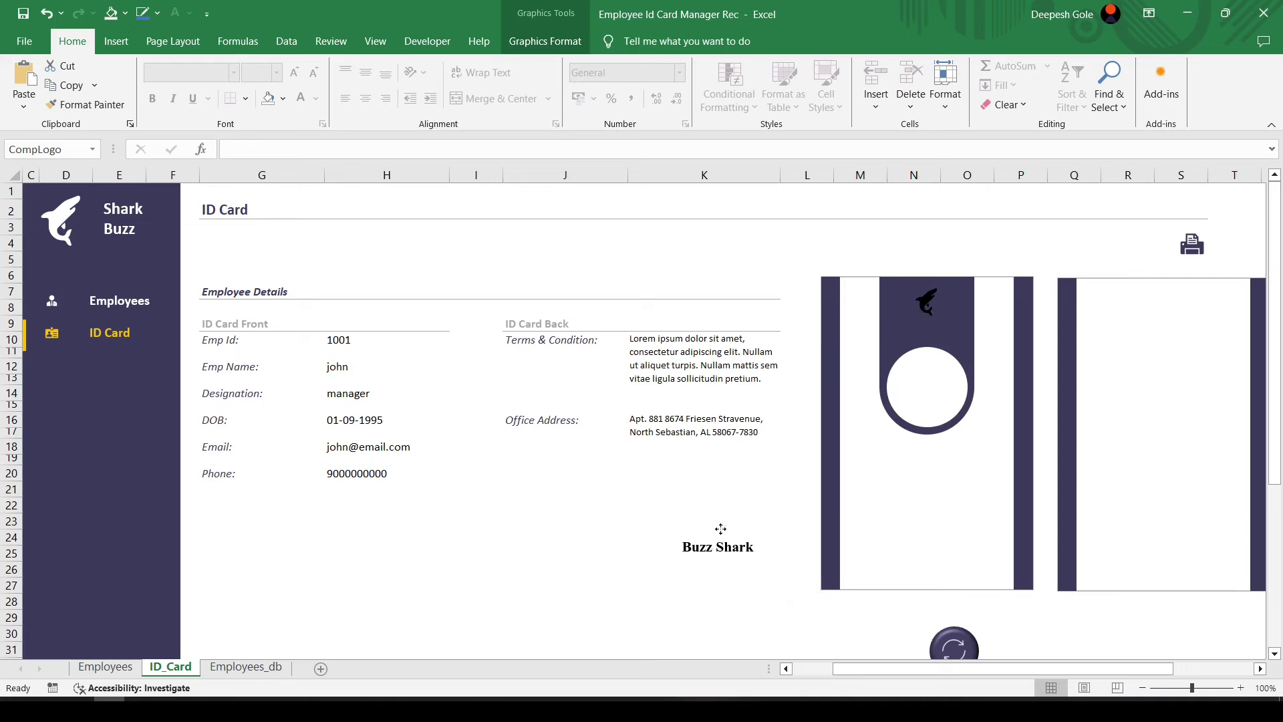
pyautogui.click(727, 555)
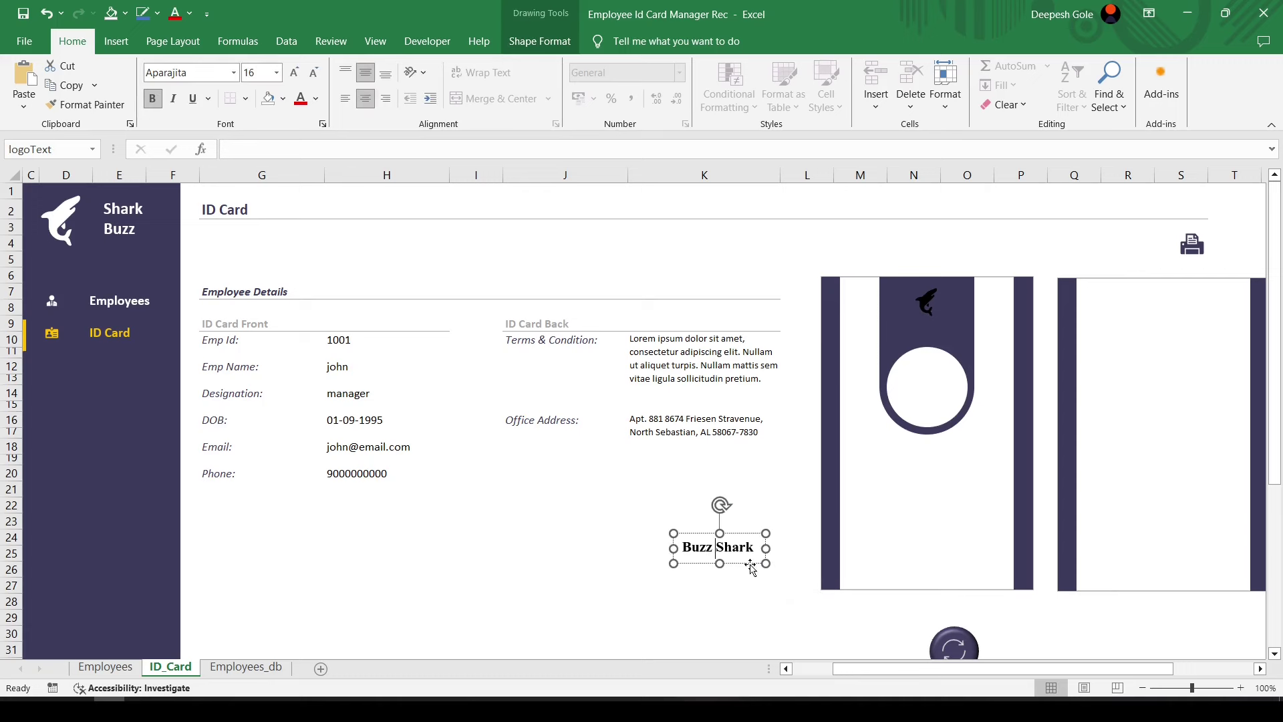
pyautogui.moveTo(752, 568); pyautogui.dragTo(963, 344)
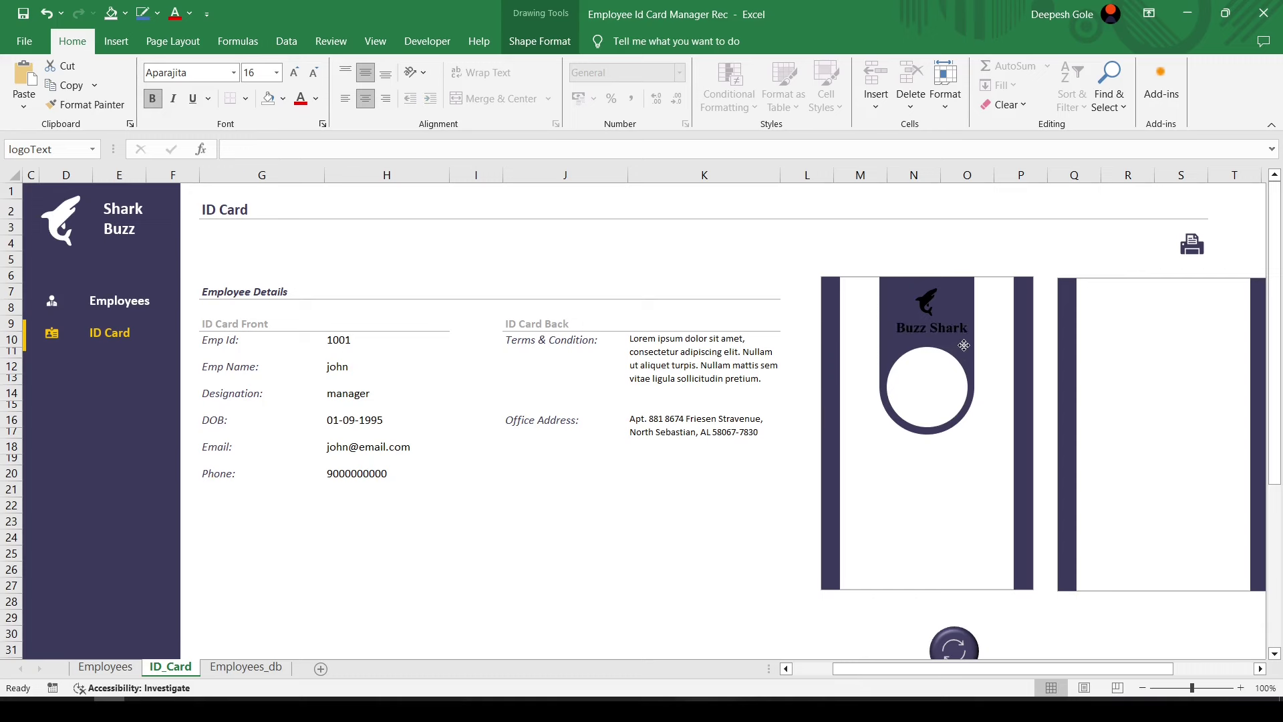
pyautogui.click(541, 42)
pyautogui.click(862, 65)
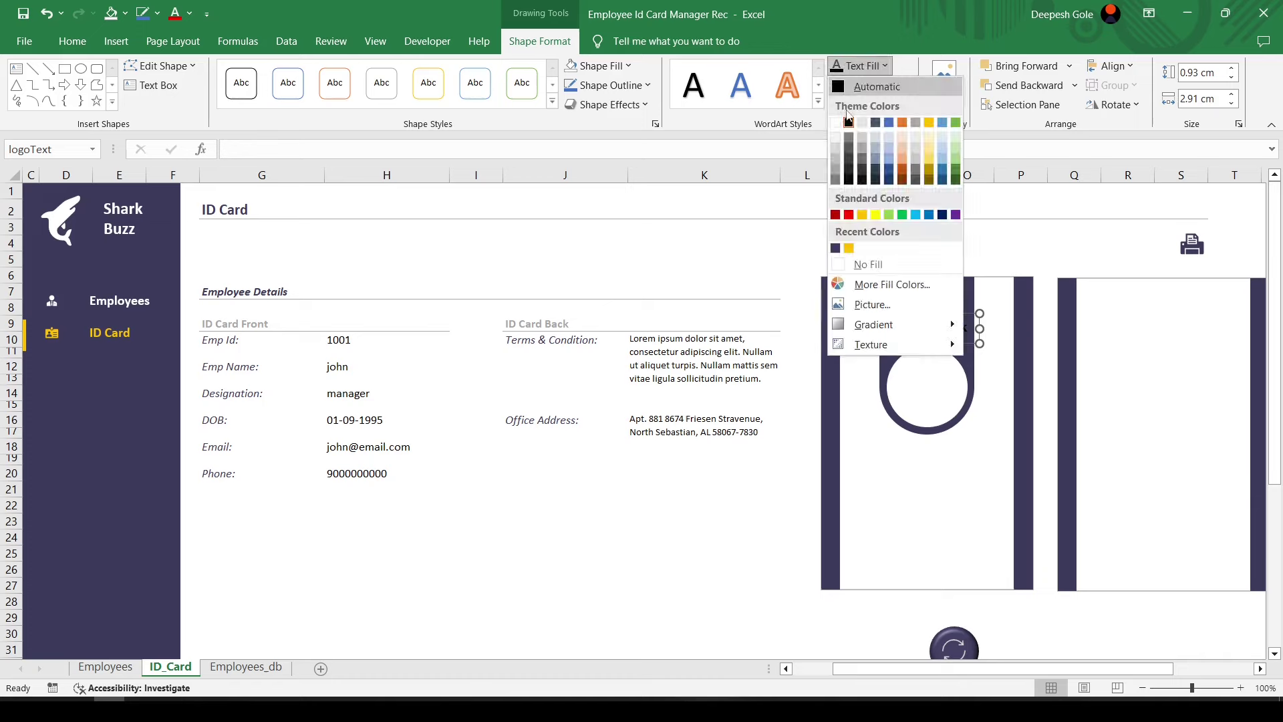
pyautogui.click(836, 122)
pyautogui.click(927, 302)
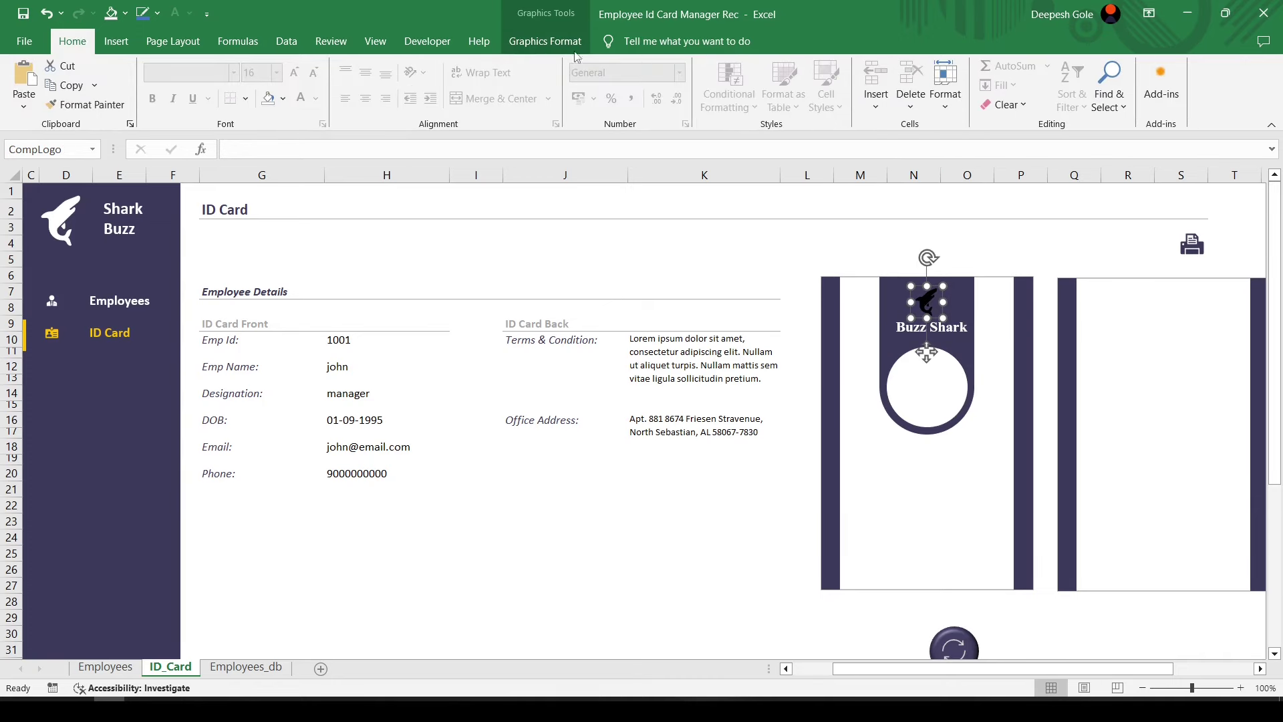
pyautogui.click(547, 41)
pyautogui.click(498, 66)
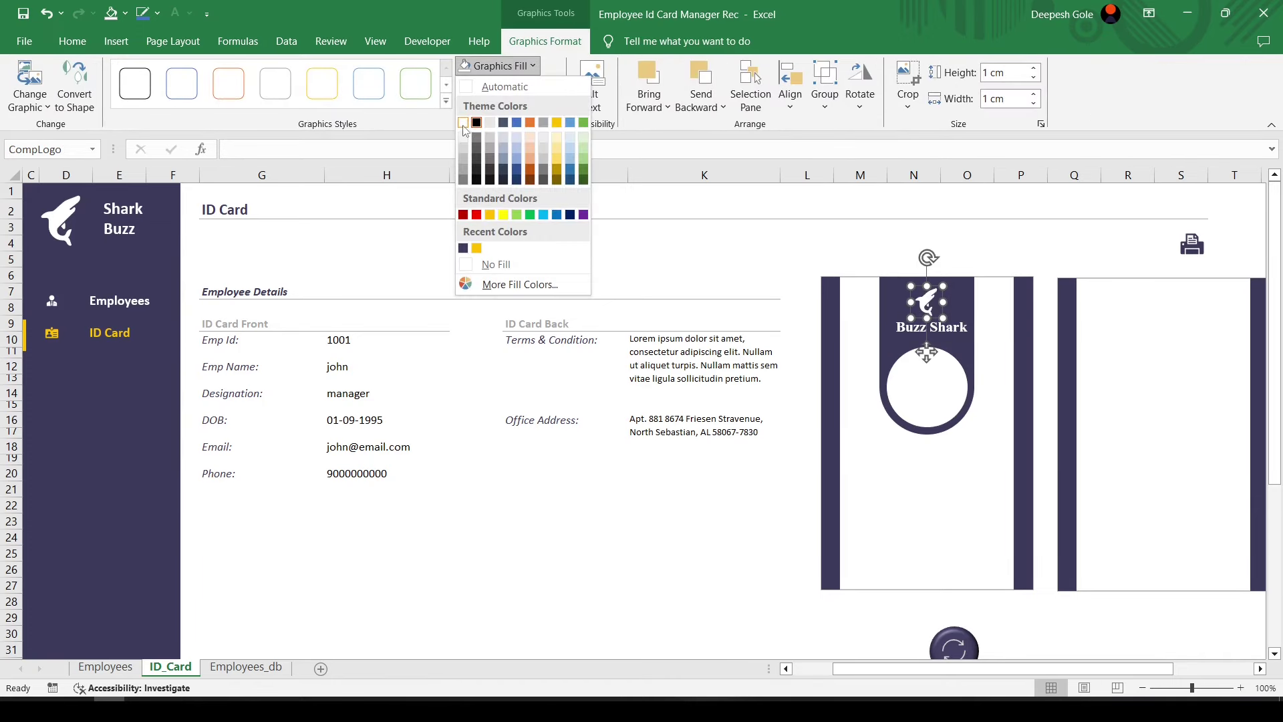
pyautogui.click(465, 128)
# Centre the logo horizontally on the card front, then select the first photo on the Employees sheet
pyautogui.click(982, 349)
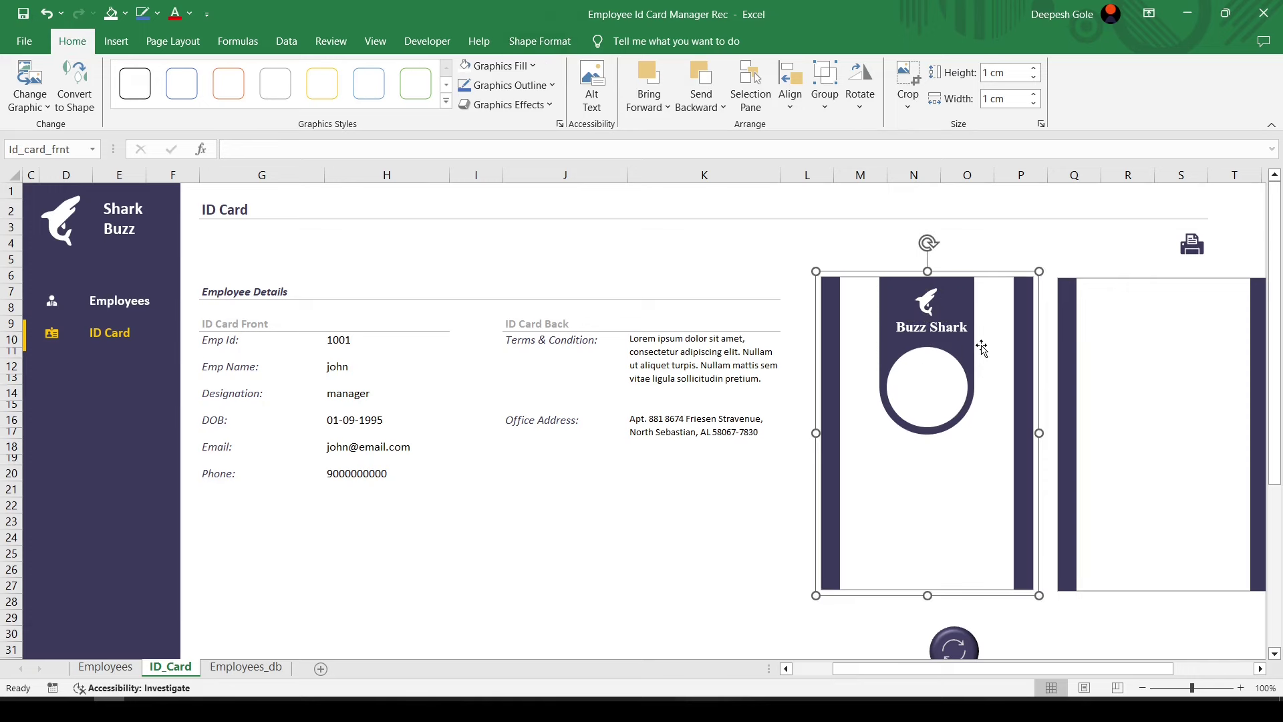
pyautogui.click(926, 304)
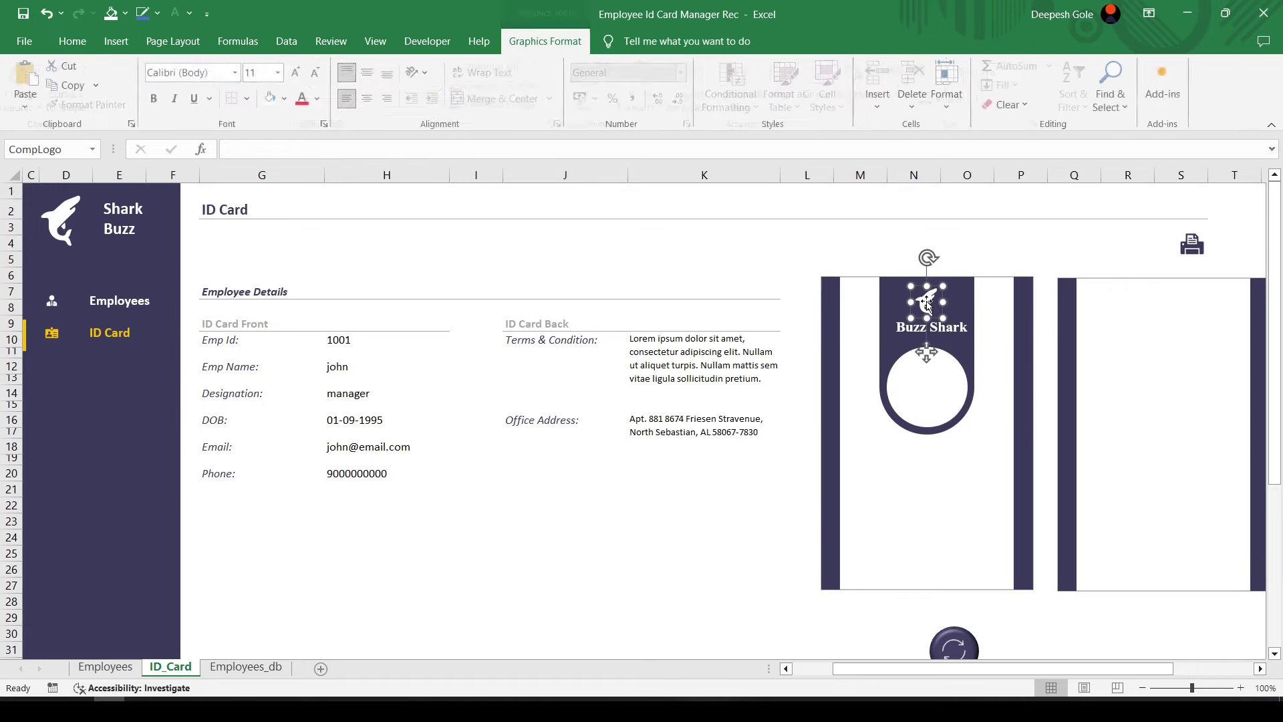
pyautogui.keyDown('shift'); pyautogui.click(978, 405); pyautogui.keyUp('shift')
pyautogui.click(793, 110)
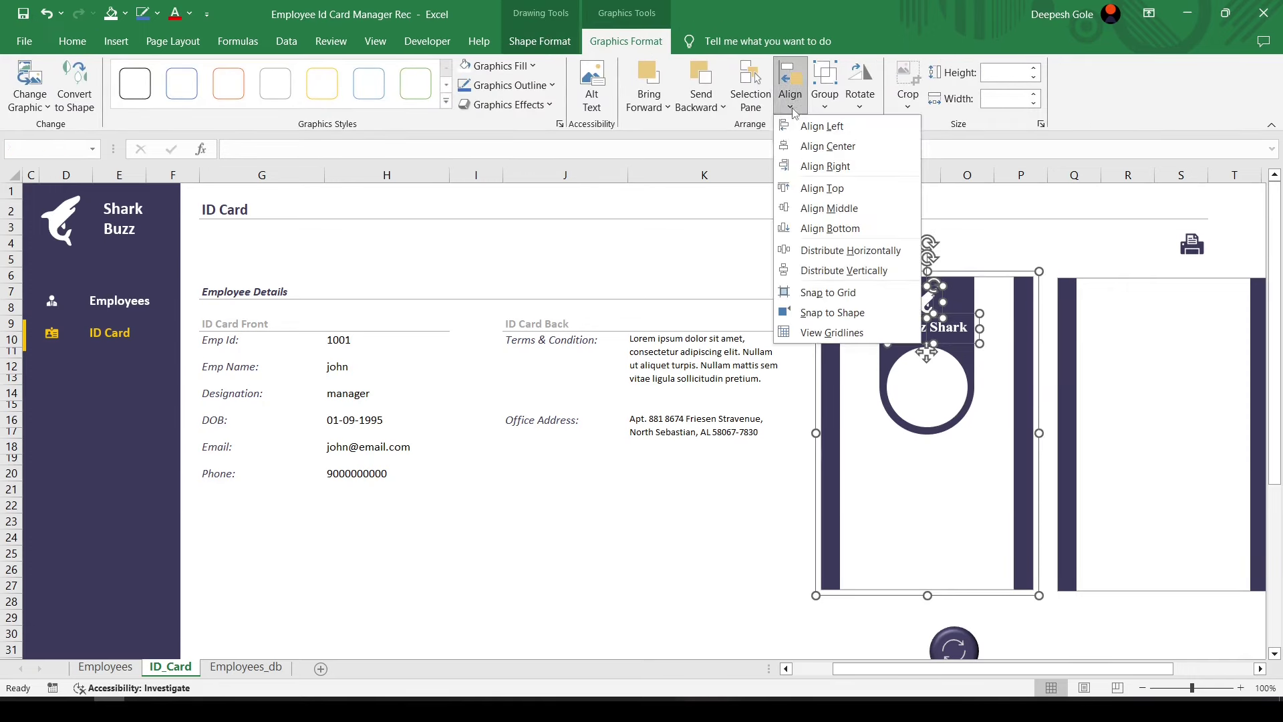
pyautogui.click(834, 147)
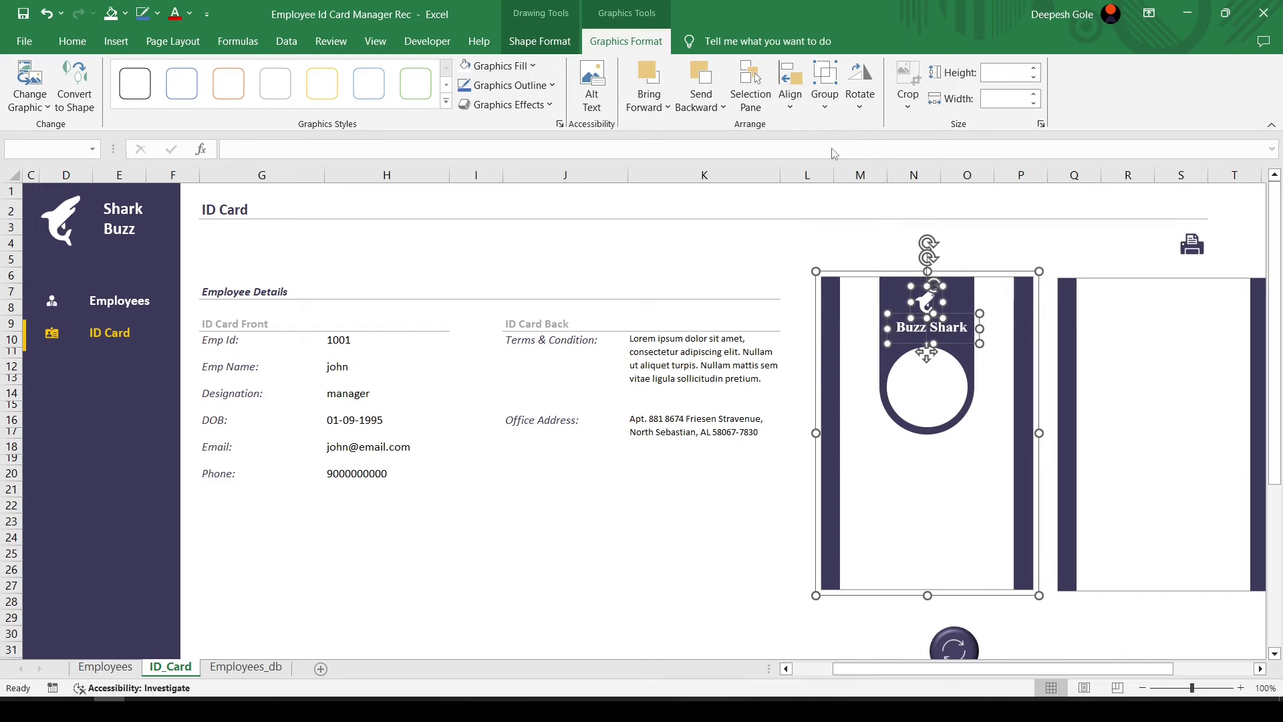
pyautogui.click(1009, 246)
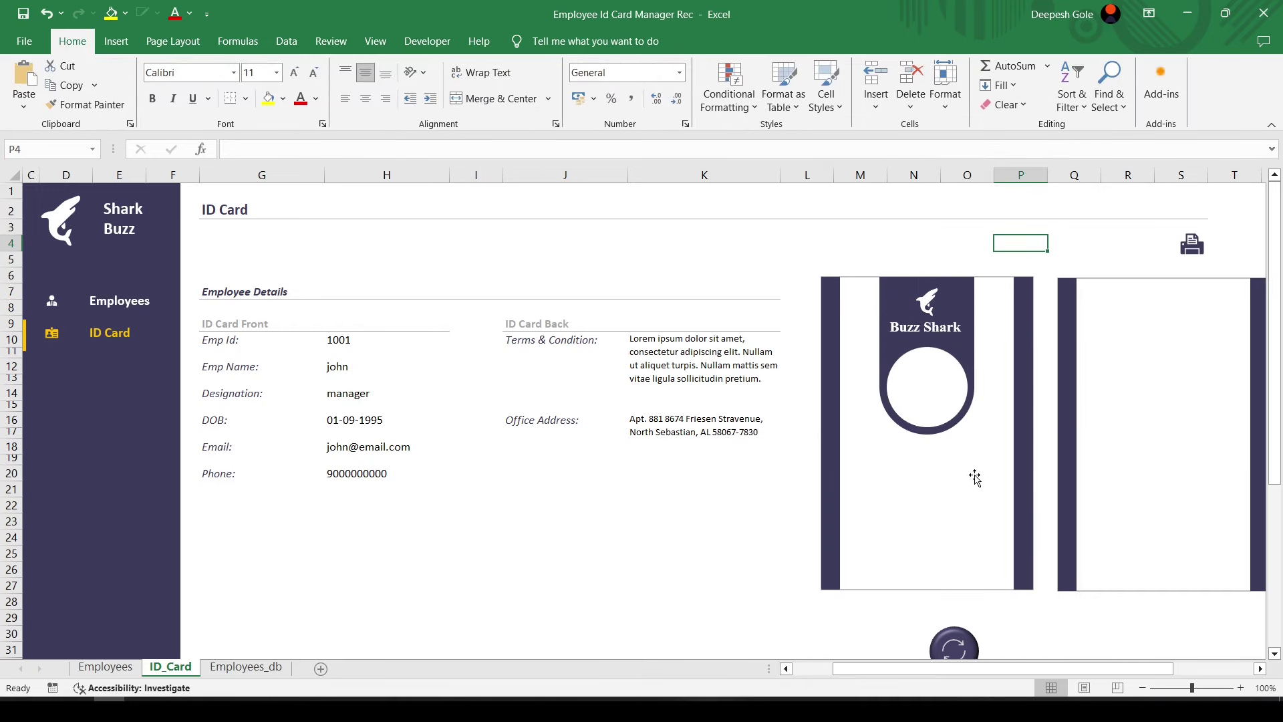
pyautogui.click(133, 672)
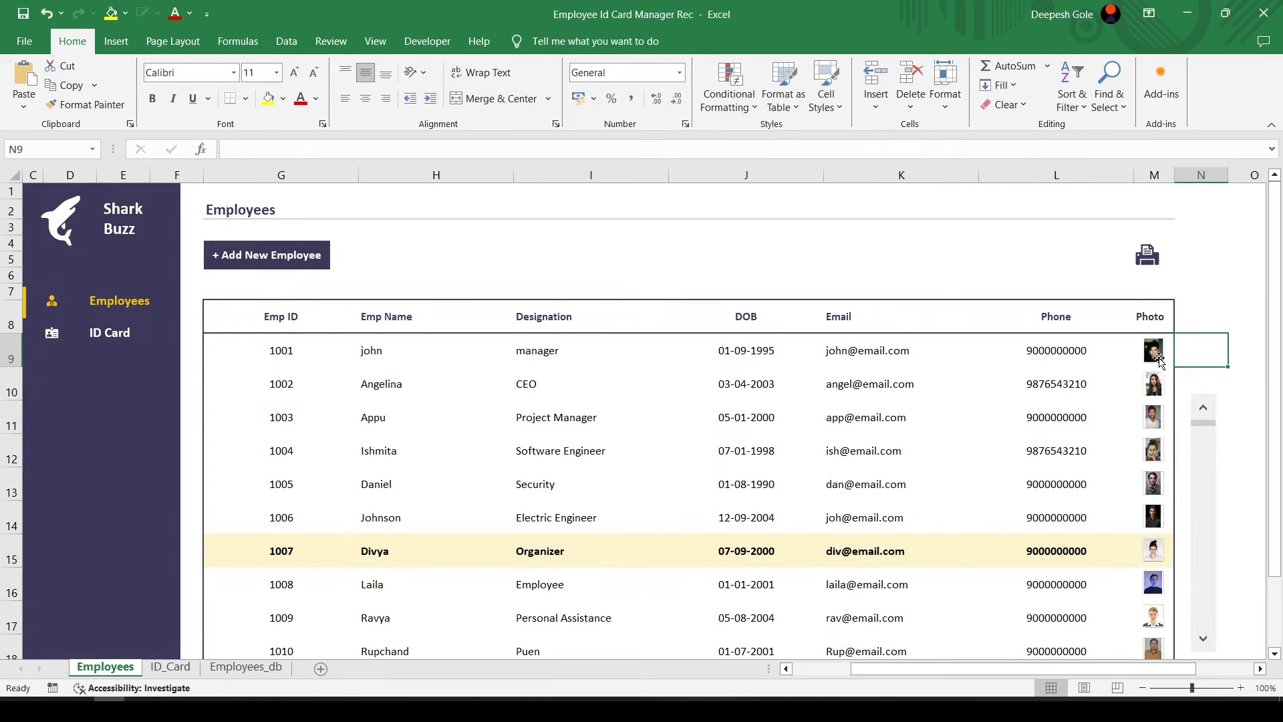
pyautogui.click(1154, 354)
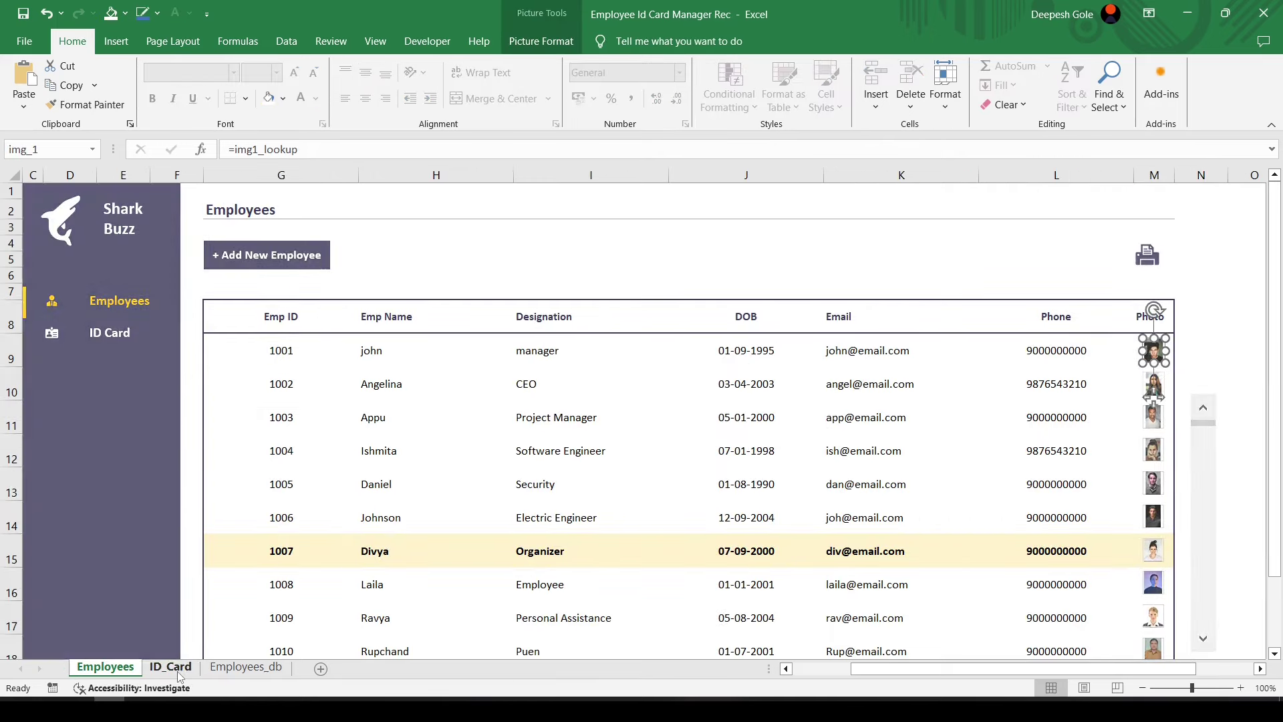
# Paste a linked copy of the employee photo on the ID_Card sheet, enlarge it, and crop it to an oval
pyautogui.click(171, 667)
pyautogui.hotkey('ctrl', 'v')
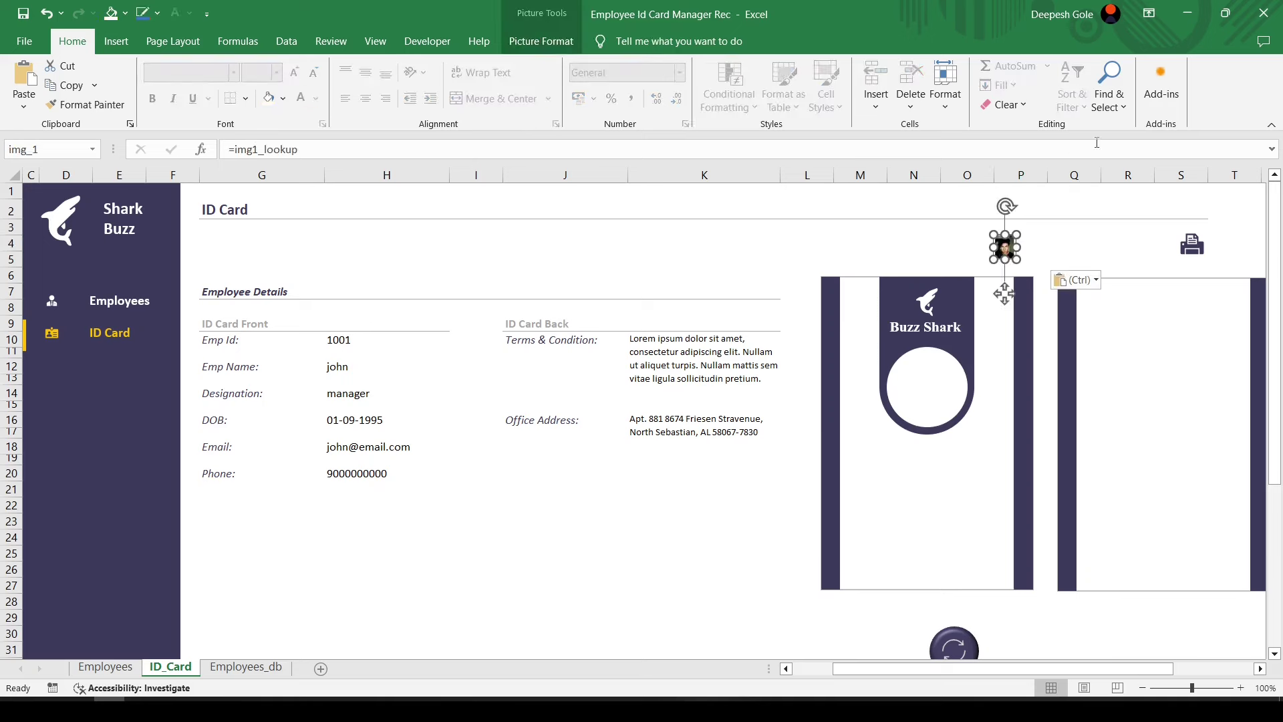
pyautogui.moveTo(992, 262)
pyautogui.mouseDown()
pyautogui.moveTo(935, 362)
pyautogui.moveTo(804, 384)
pyautogui.mouseUp()
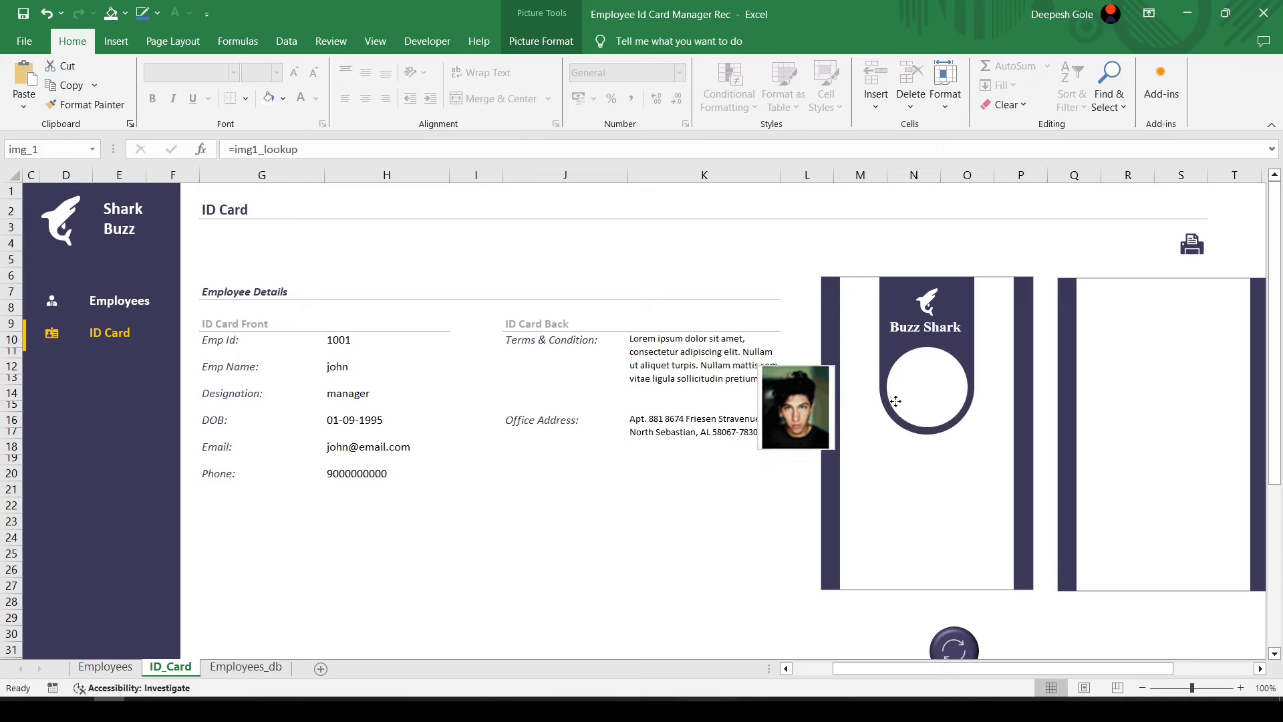
pyautogui.click(541, 41)
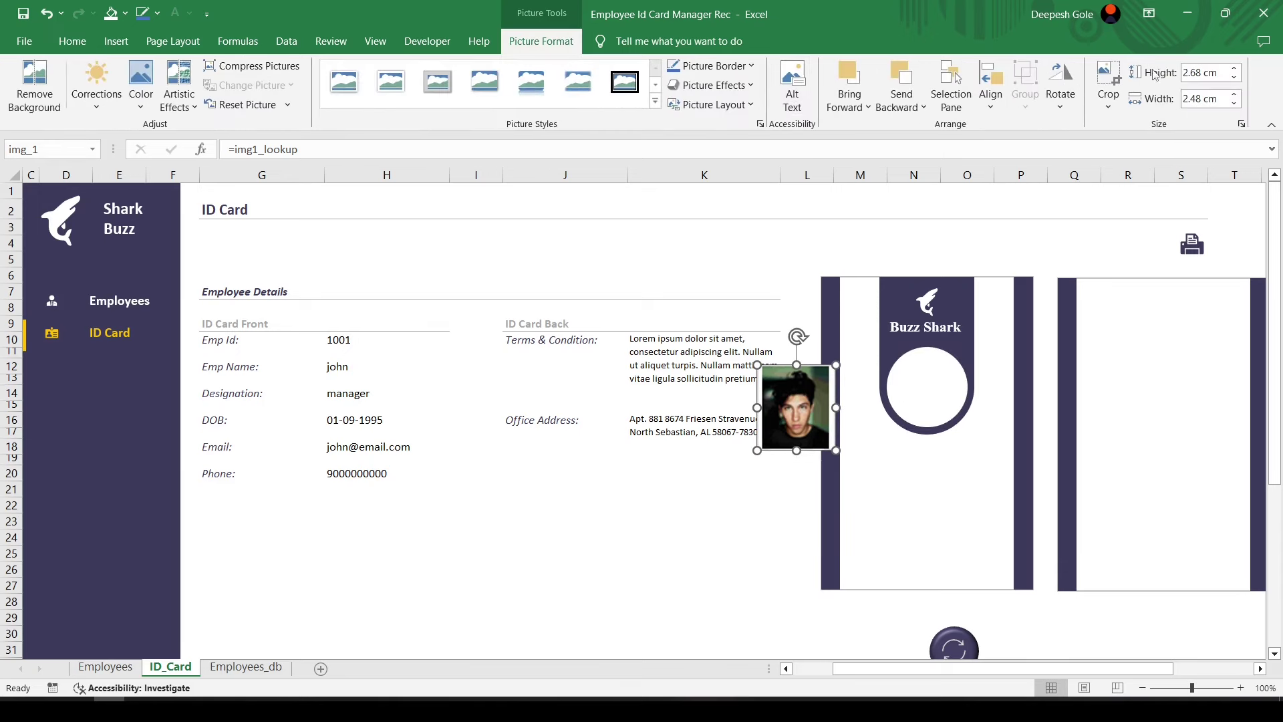
pyautogui.click(1108, 99)
pyautogui.moveTo(1149, 146)
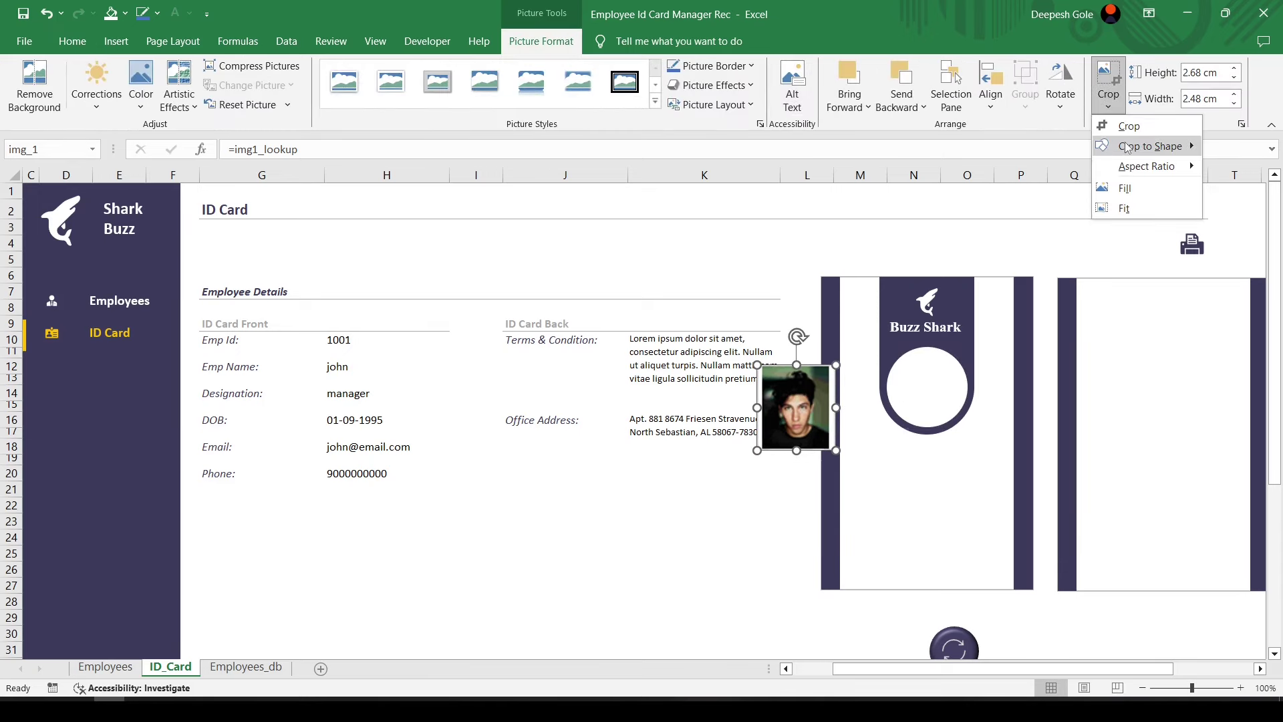
pyautogui.click(892, 199)
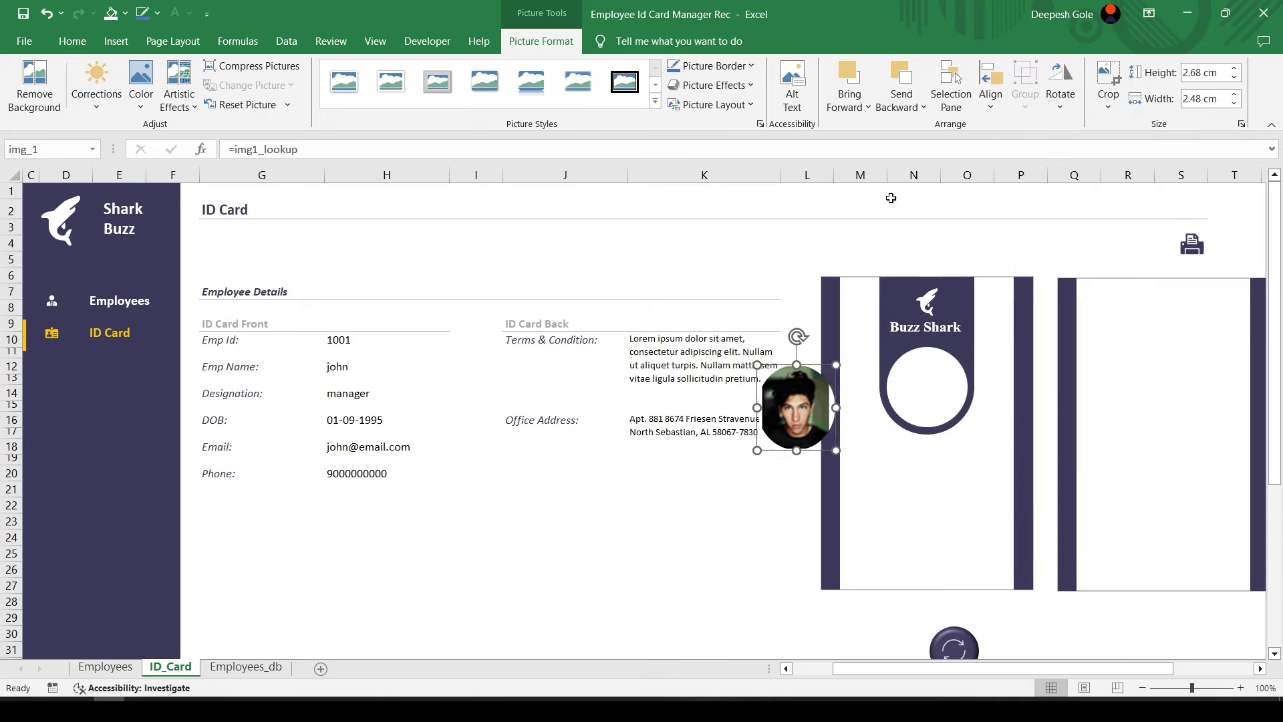
# Resize the photo to 2.5 cm and move it into the circular frame on the card front
pyautogui.click(1220, 74)
pyautogui.write('2.5')
pyautogui.click(1212, 98)
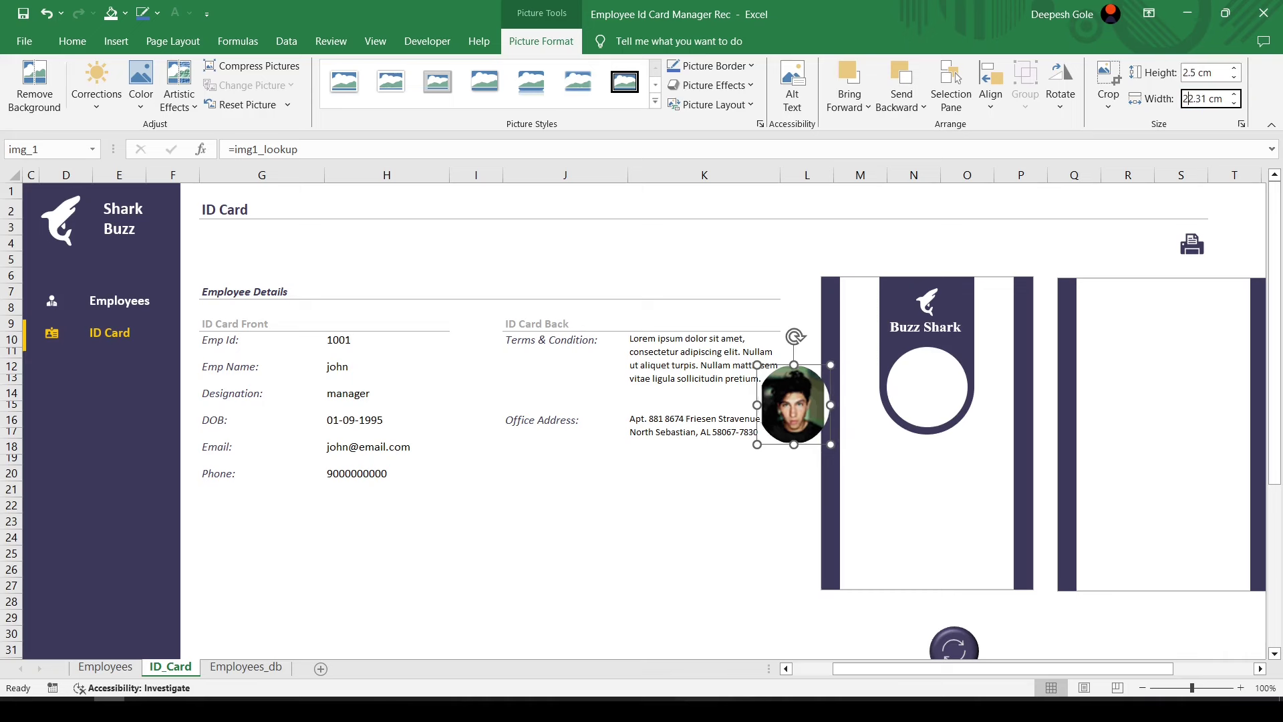
pyautogui.write('2.5')
pyautogui.hotkey('ctrl', 'a')
pyautogui.write('2')
pyautogui.press('Return')
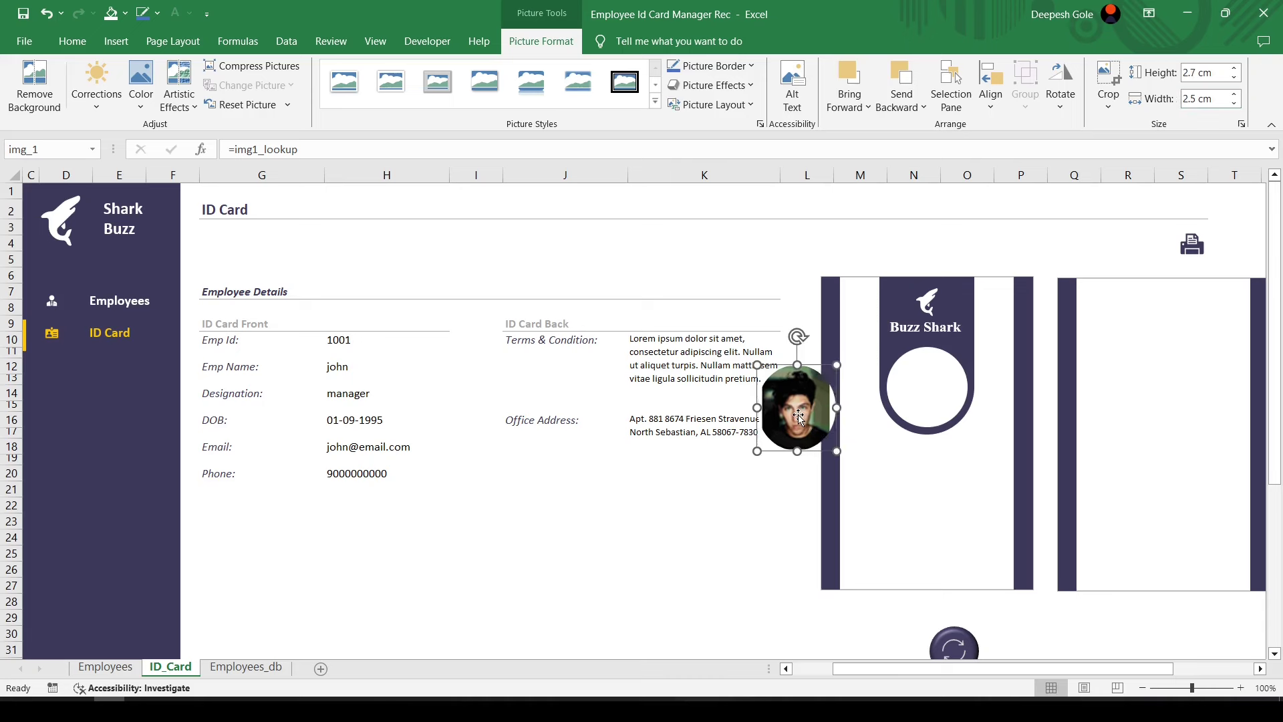
pyautogui.moveTo(798, 414); pyautogui.dragTo(931, 393)
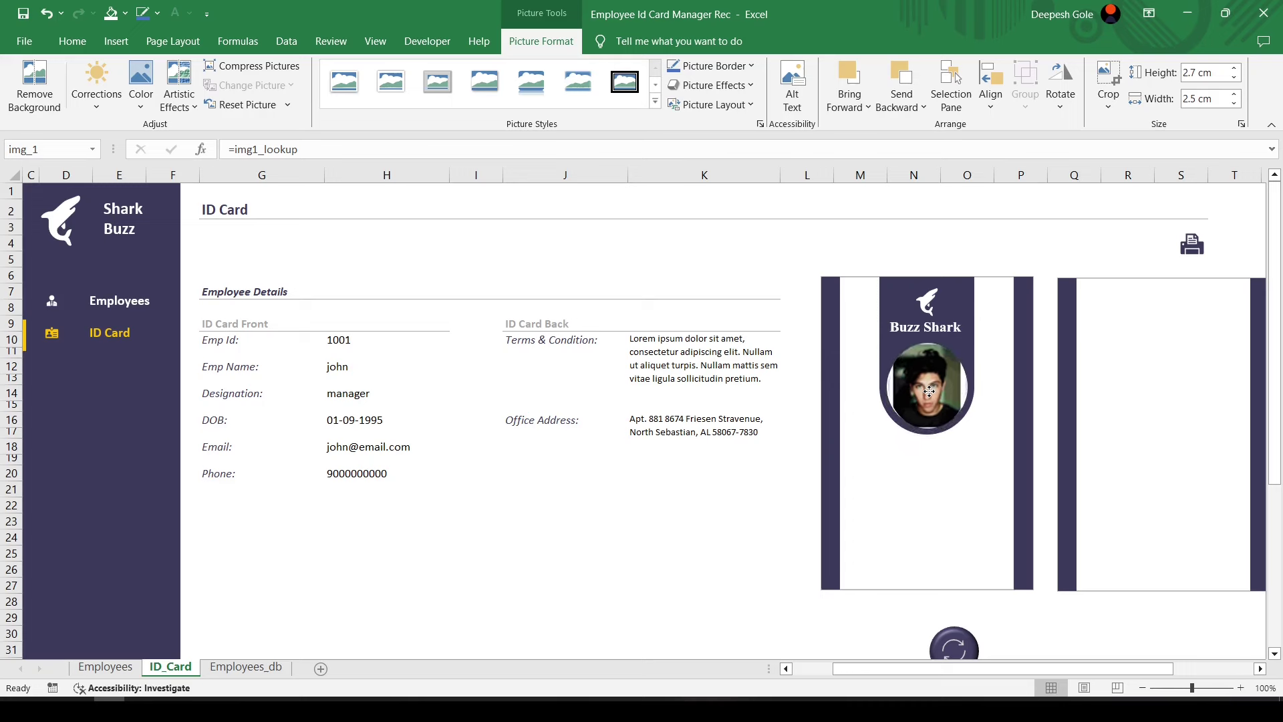
pyautogui.click(704, 569)
pyautogui.click(239, 41)
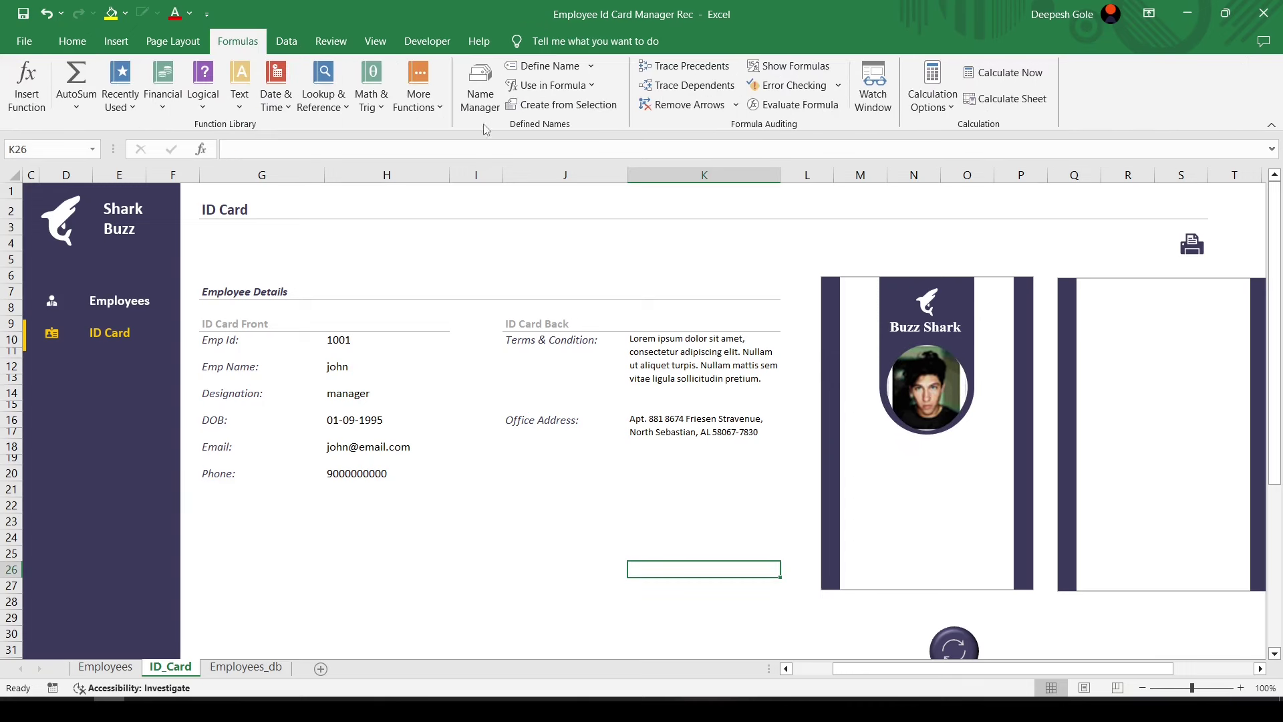
# Start a new name id_img_lookup with an INDEX over Employees_db!$A$4:$B$9999
pyautogui.click(495, 97)
pyautogui.click(443, 201)
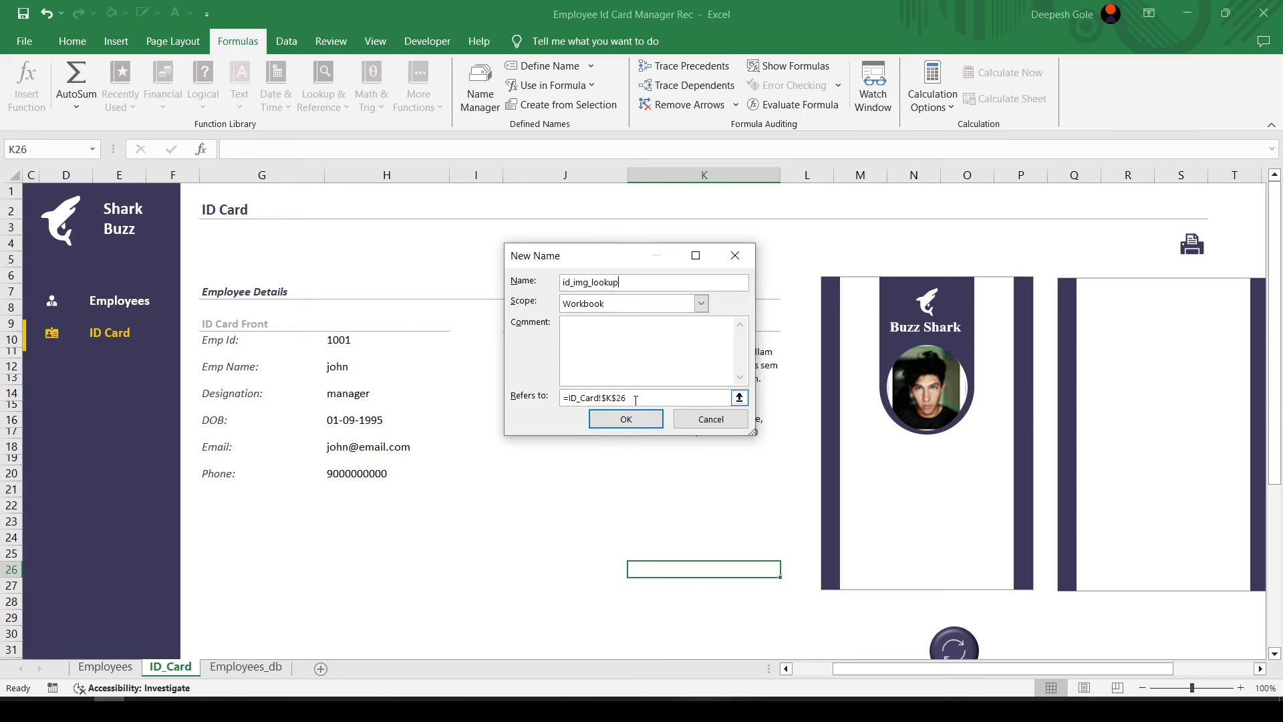
pyautogui.tripleClick(572, 398)
pyautogui.write('=index(')
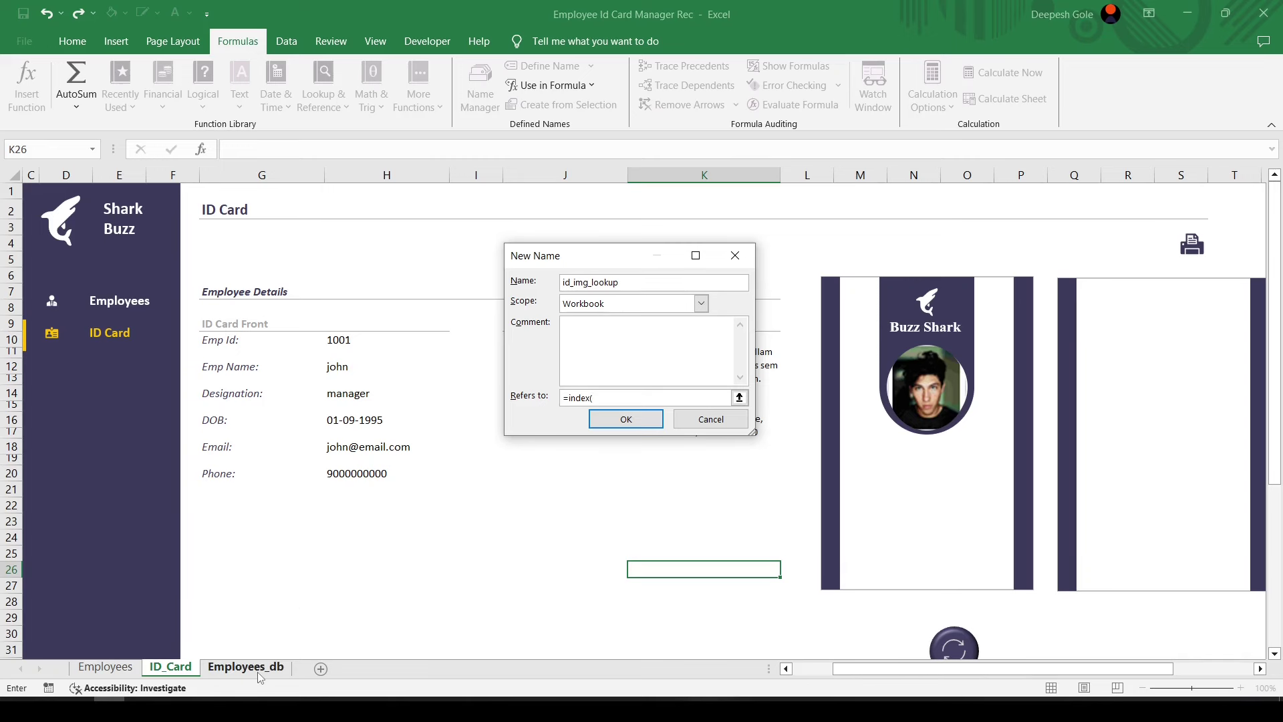
pyautogui.click(278, 667)
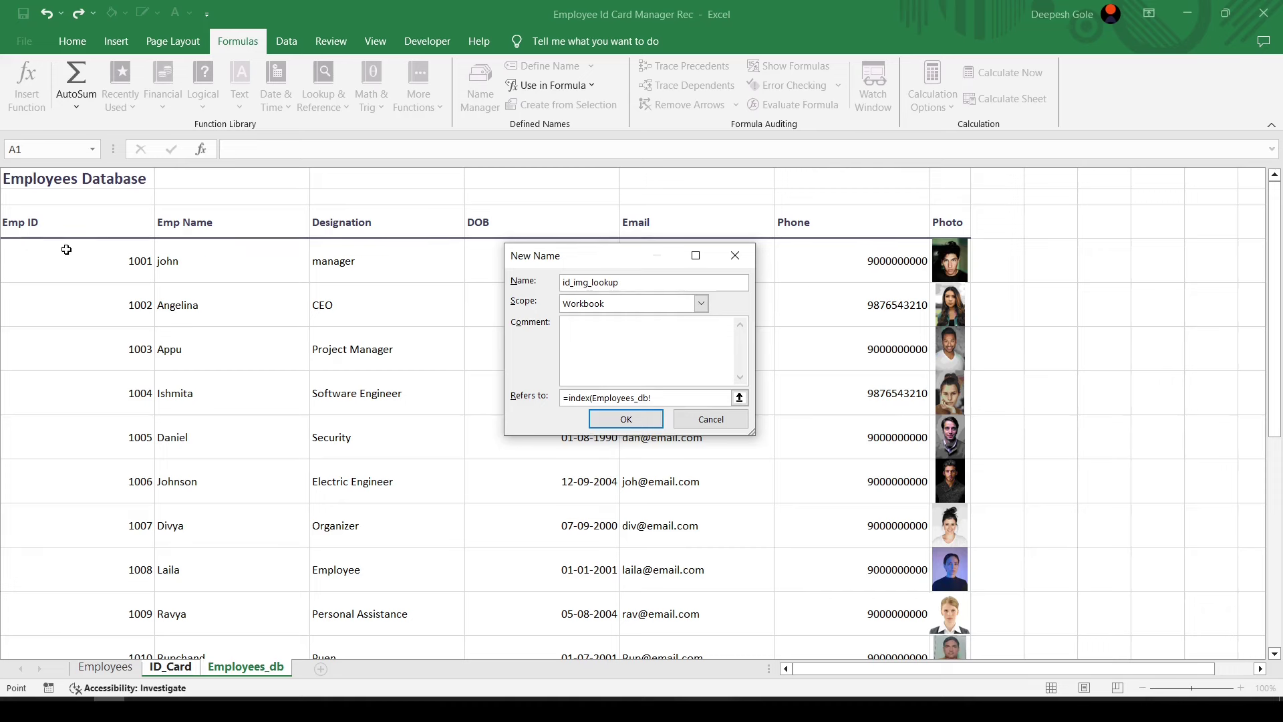
pyautogui.moveTo(66, 249)
pyautogui.mouseDown()
pyautogui.moveTo(229, 333)
pyautogui.moveTo(267, 398)
pyautogui.mouseUp()
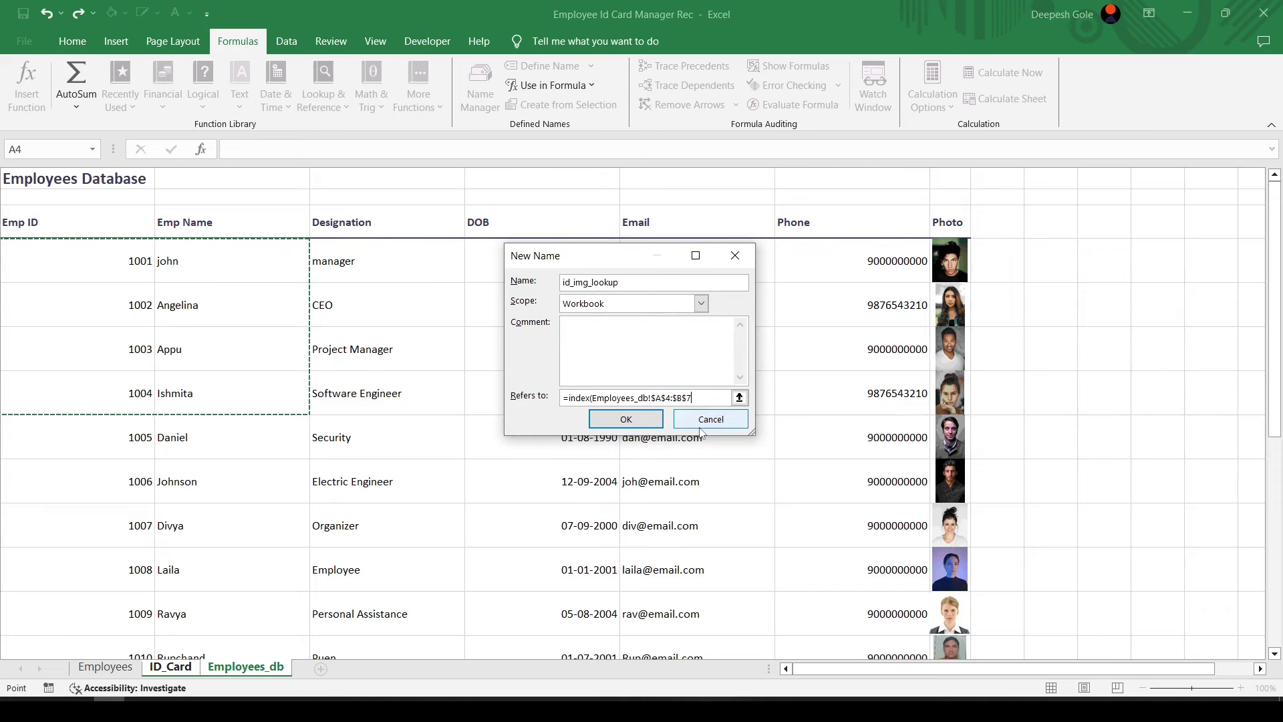
pyautogui.press('BackSpace')
pyautogui.write('9999,mat')
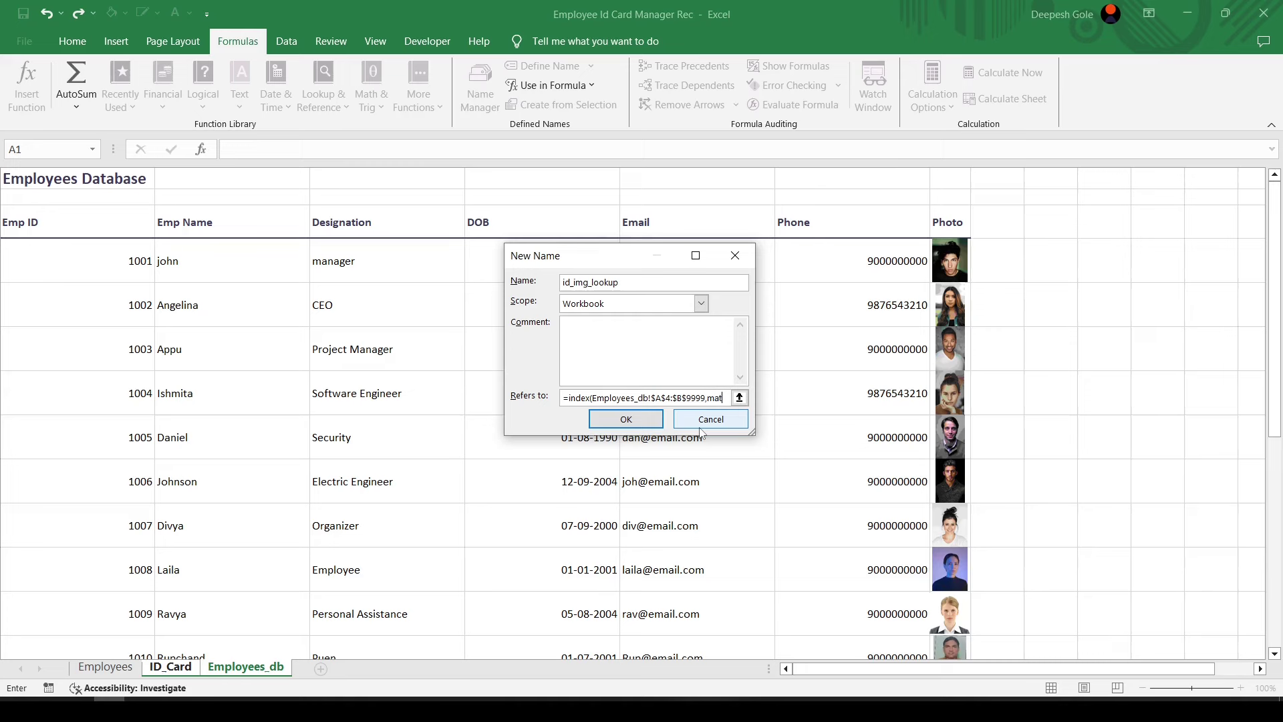
pyautogui.write('ch(')
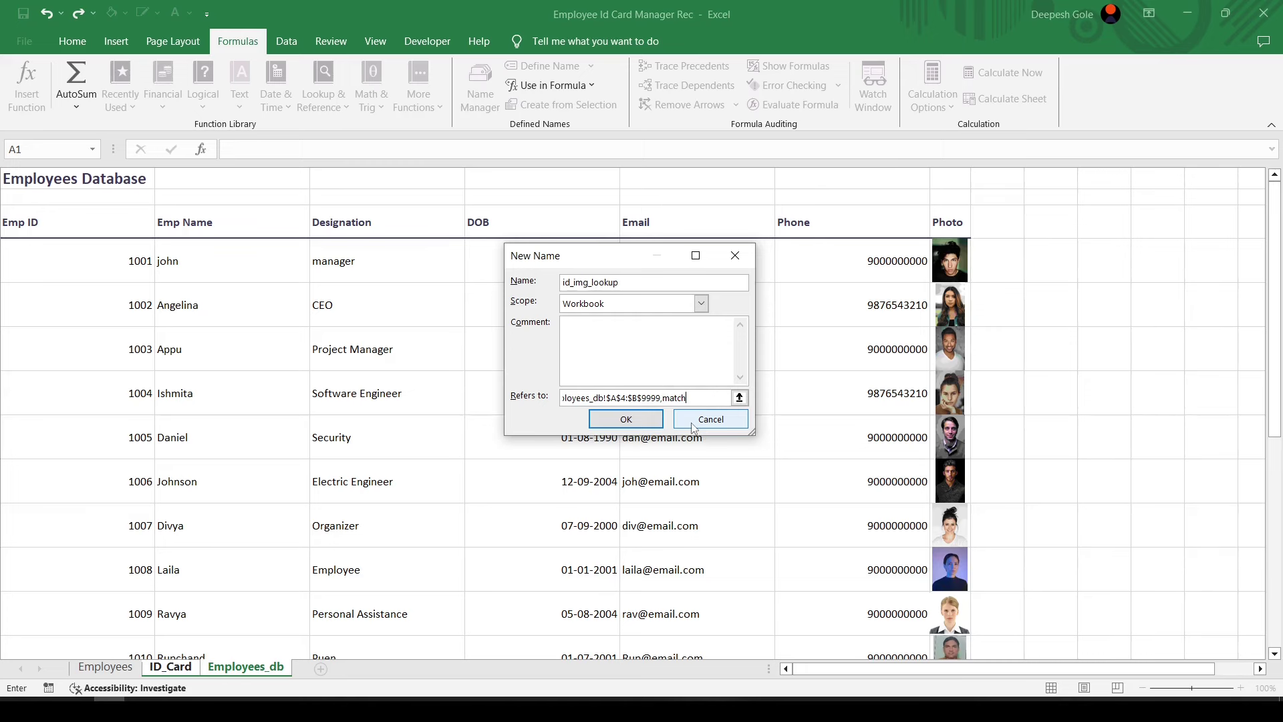
# Complete the MATCH of ID_Card!$H$10 against the Employees_db ID column and save the name
pyautogui.click(170, 667)
pyautogui.click(343, 343)
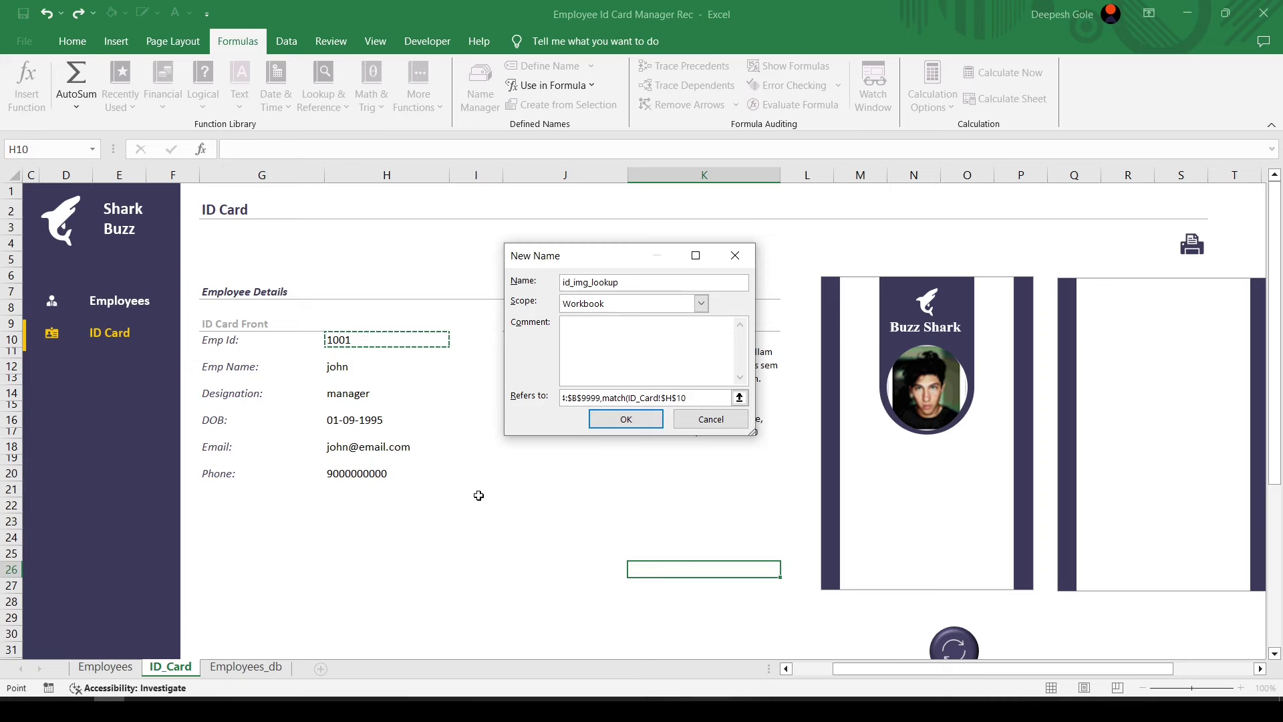
pyautogui.write(',')
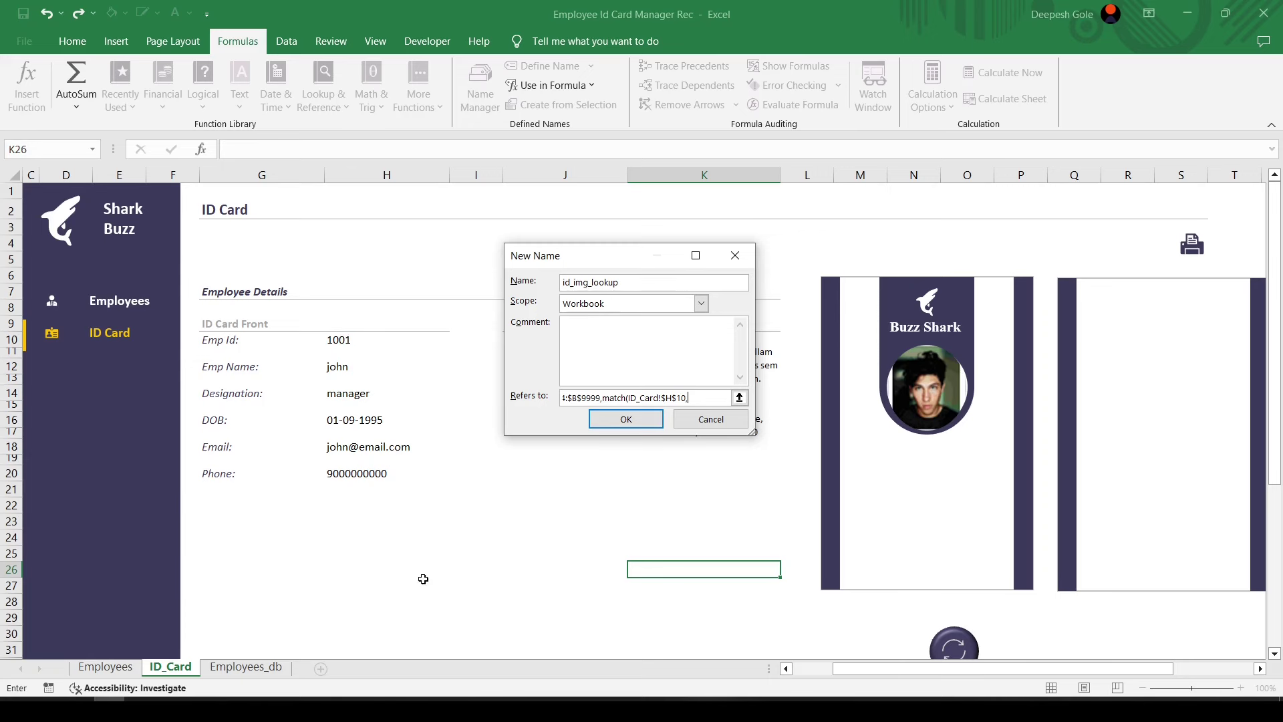
pyautogui.click(246, 667)
pyautogui.click(100, 256)
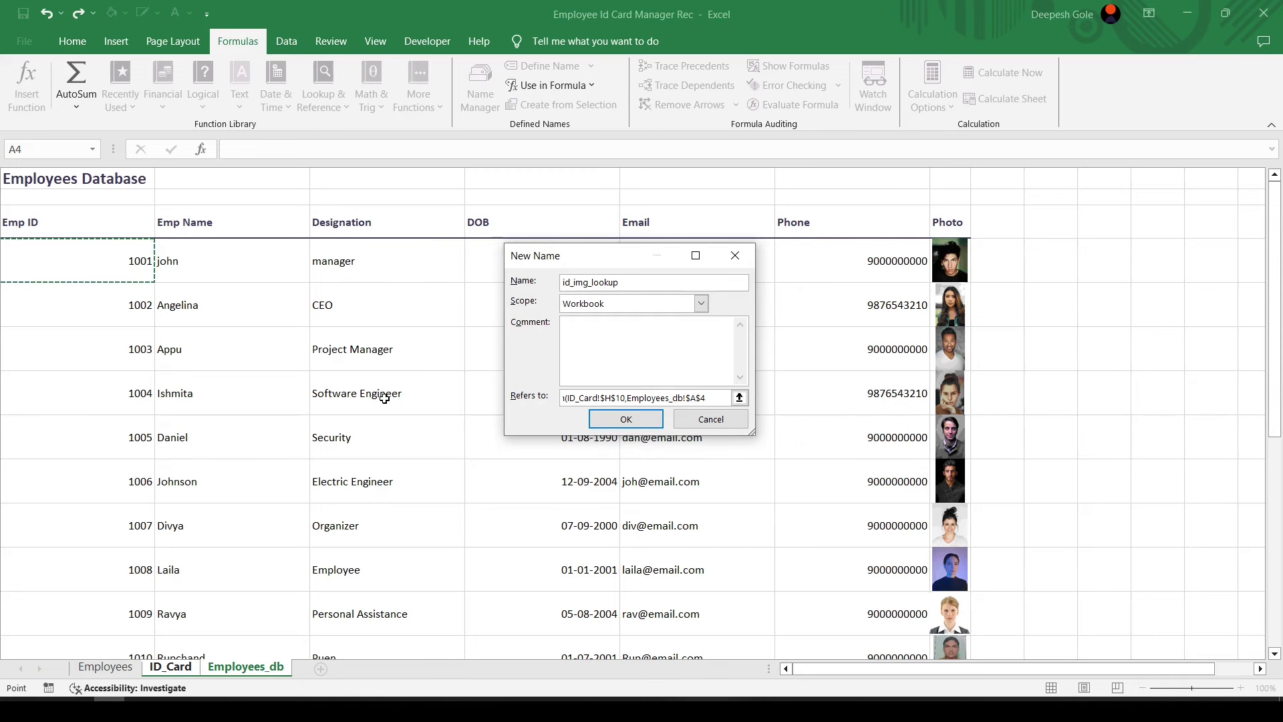
pyautogui.write(':$A$9999,0),7)')
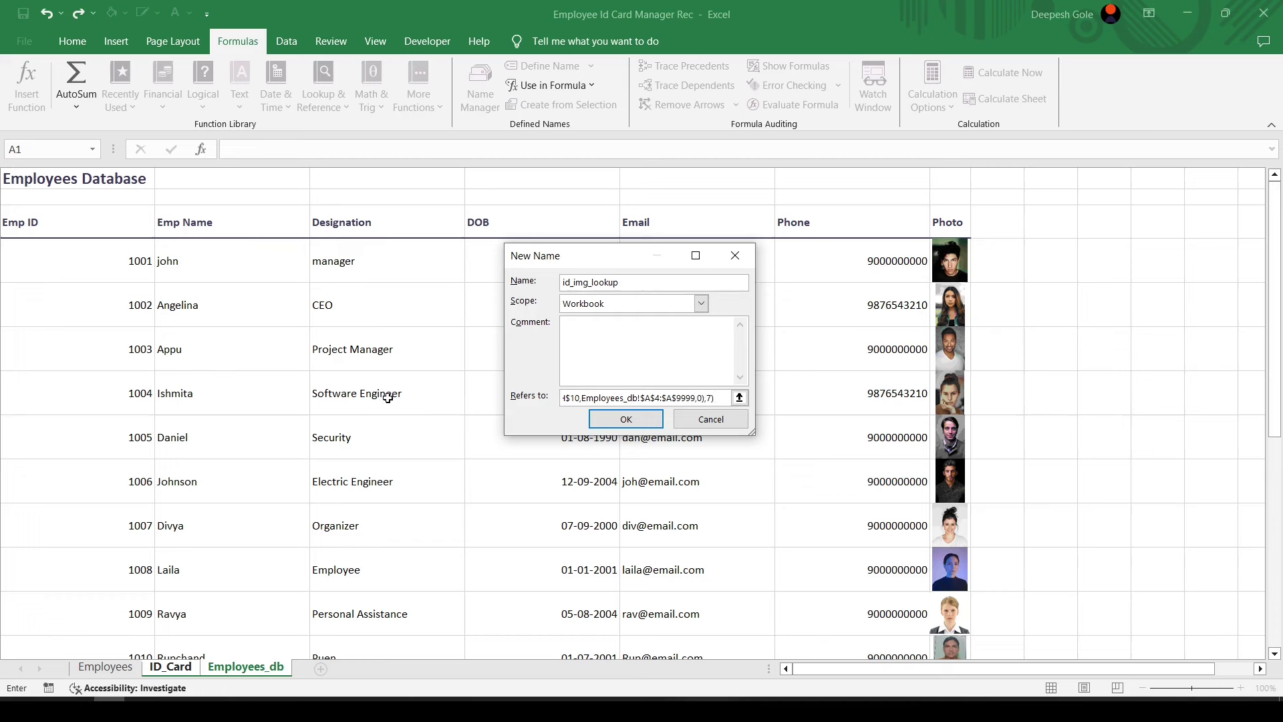
pyautogui.click(626, 419)
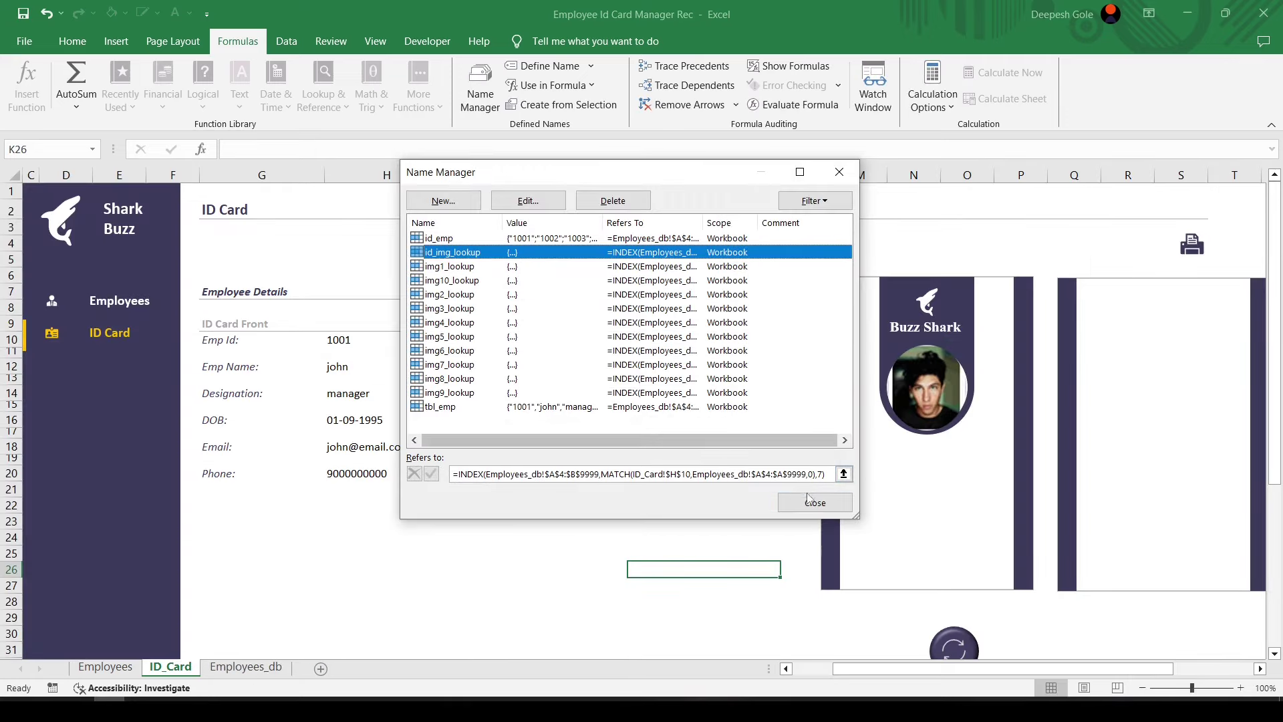
# Change the card photo's formula to =id_img_lookup
pyautogui.click(814, 502)
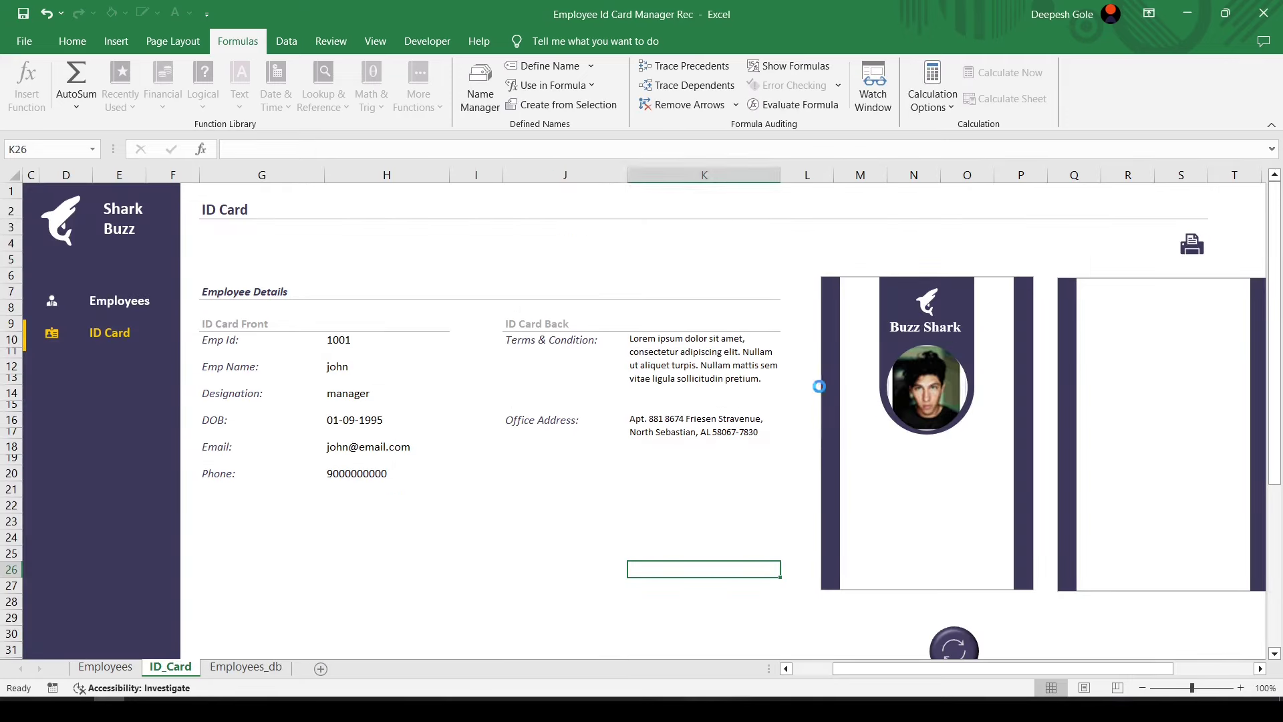
pyautogui.click(935, 386)
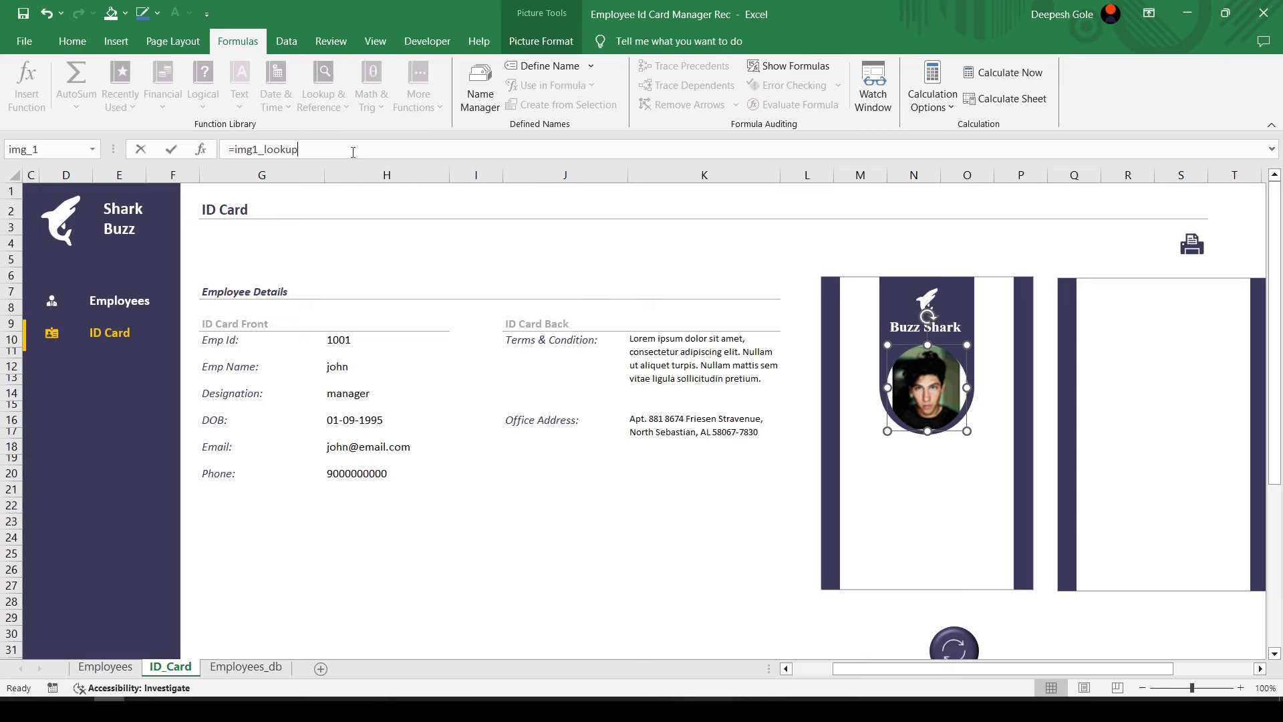
pyautogui.press('BackSpace')
pyautogui.press('BackSpace')
pyautogui.press('BackSpace')
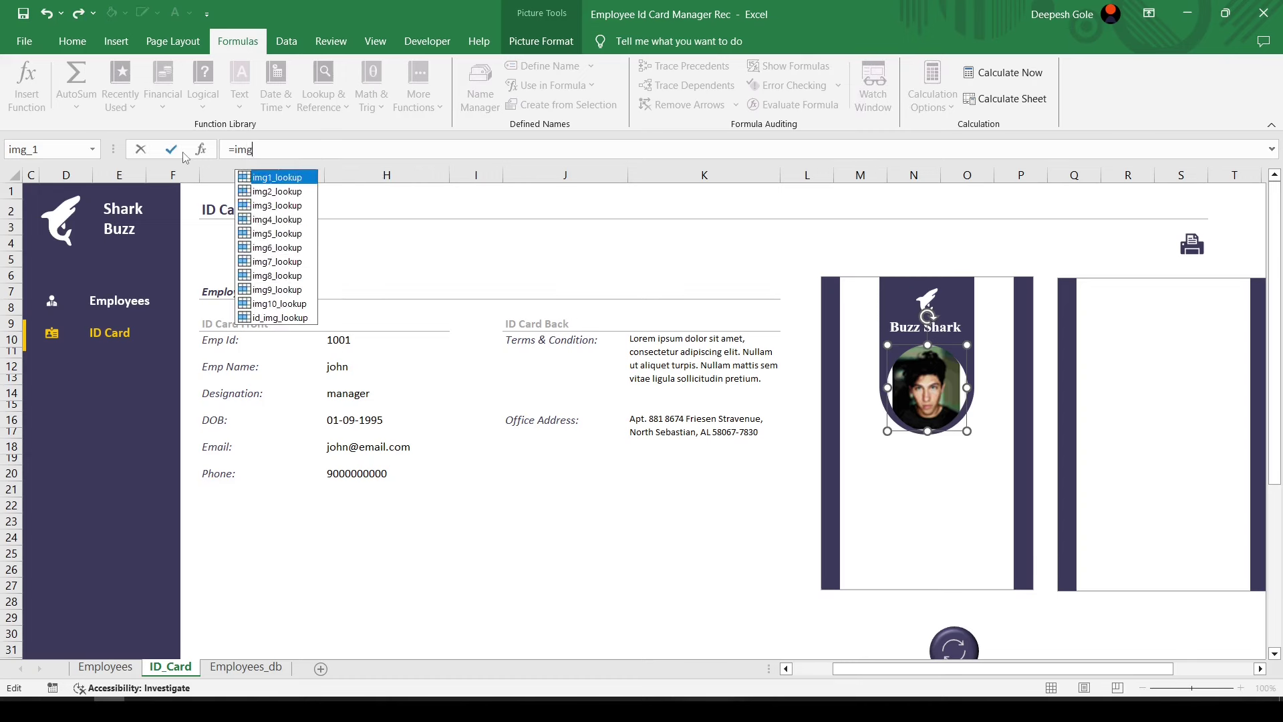
pyautogui.press('BackSpace')
pyautogui.press('BackSpace')
pyautogui.press('BackSpace')
pyautogui.write('id')
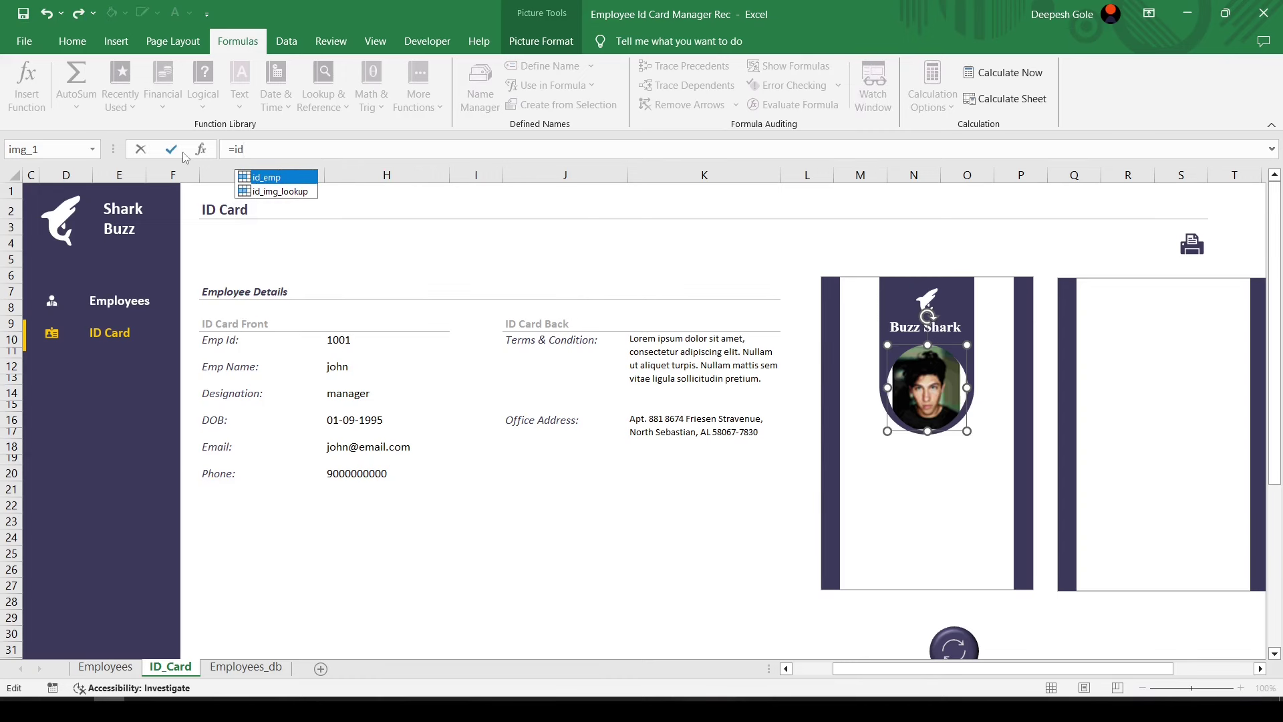
pyautogui.press('Down')
pyautogui.press('Tab')
pyautogui.press('Return')
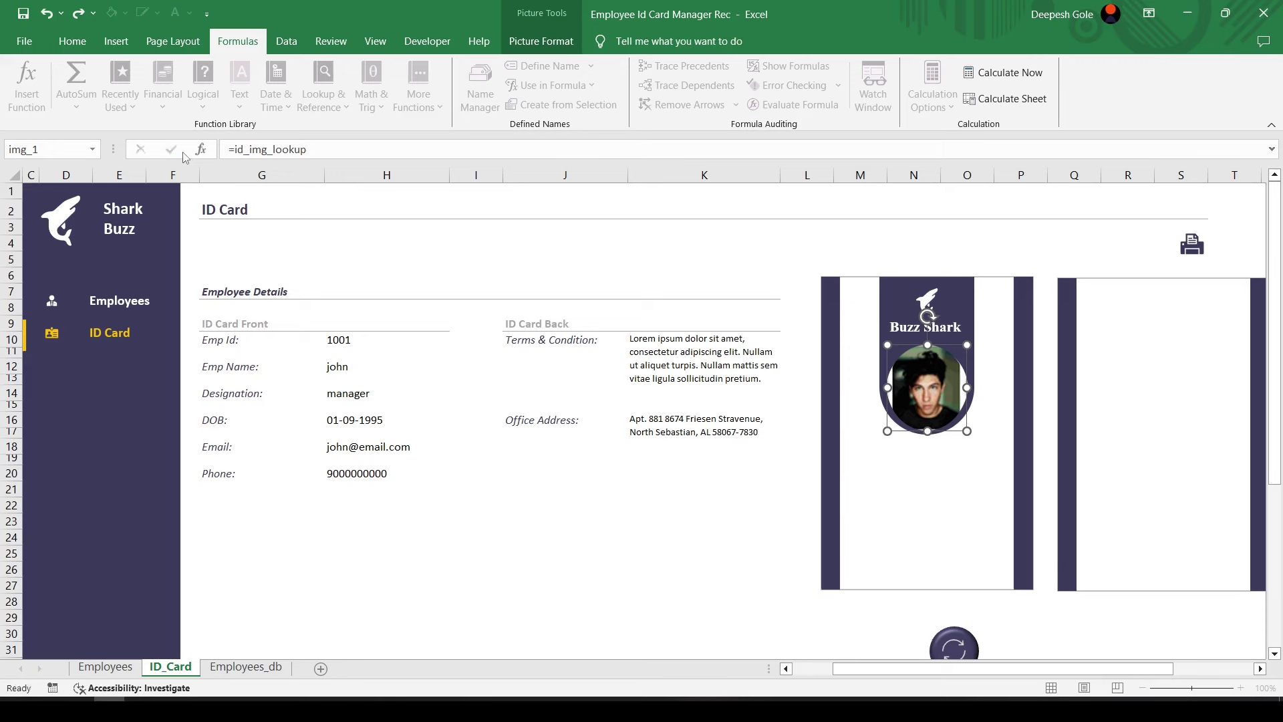
# Enter Emp Id 1002 in H10 to load that employee's photo and details
pyautogui.click(361, 342)
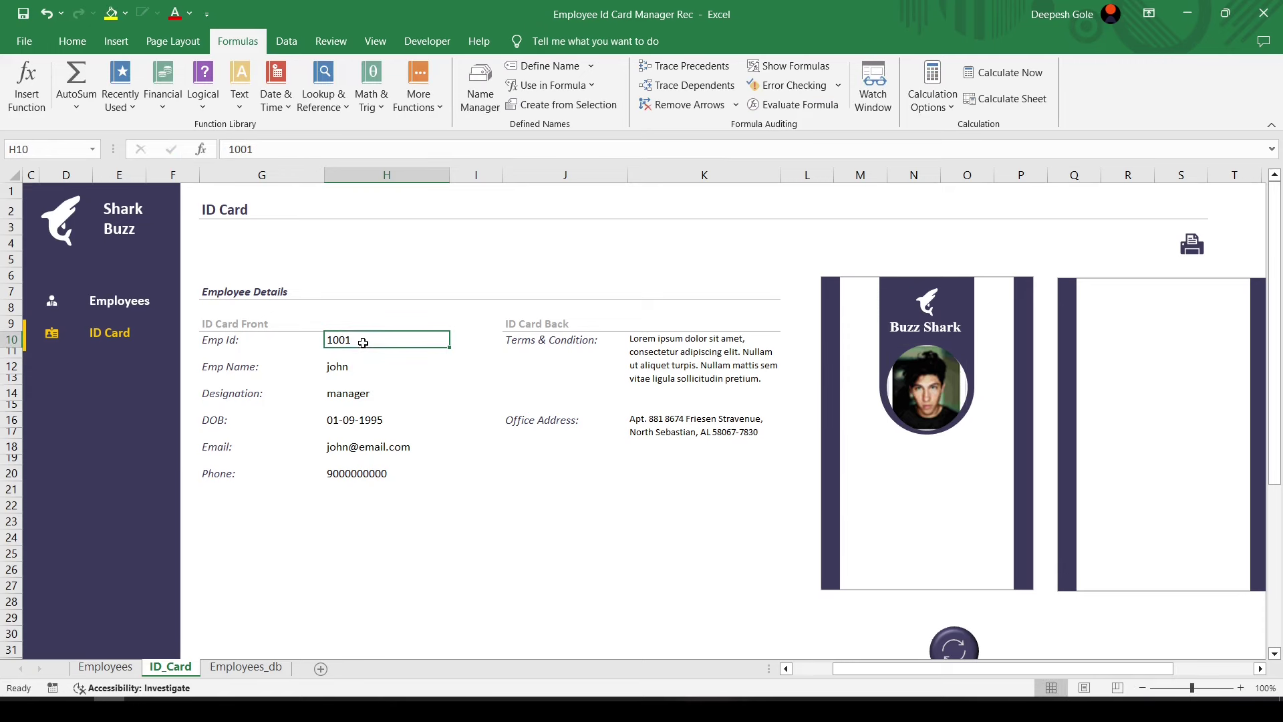
pyautogui.write('1002')
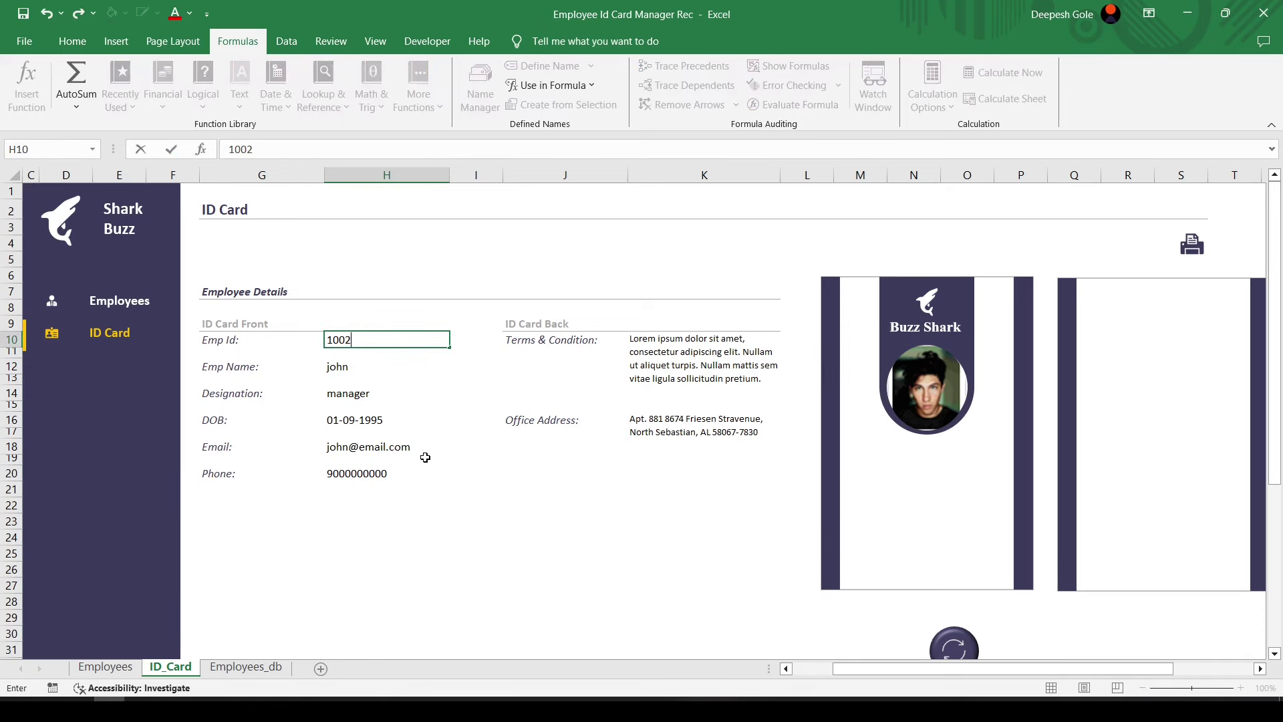
pyautogui.press('Return')
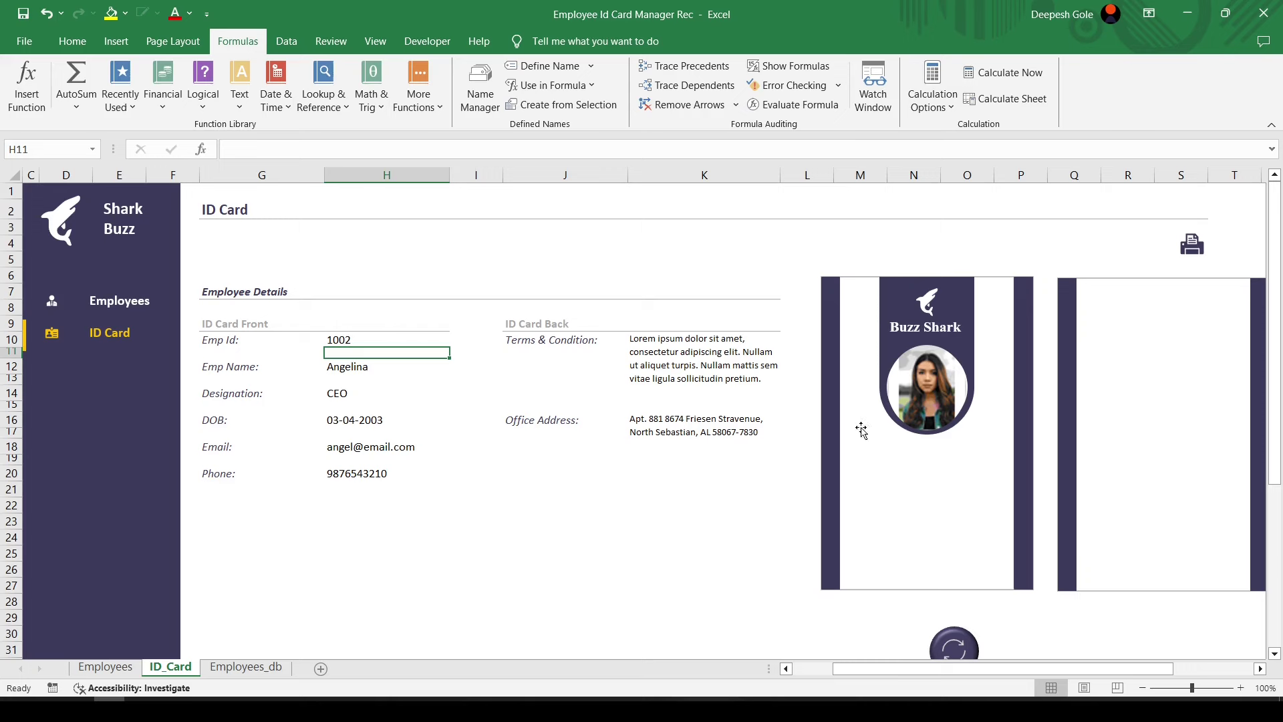
pyautogui.click(565, 553)
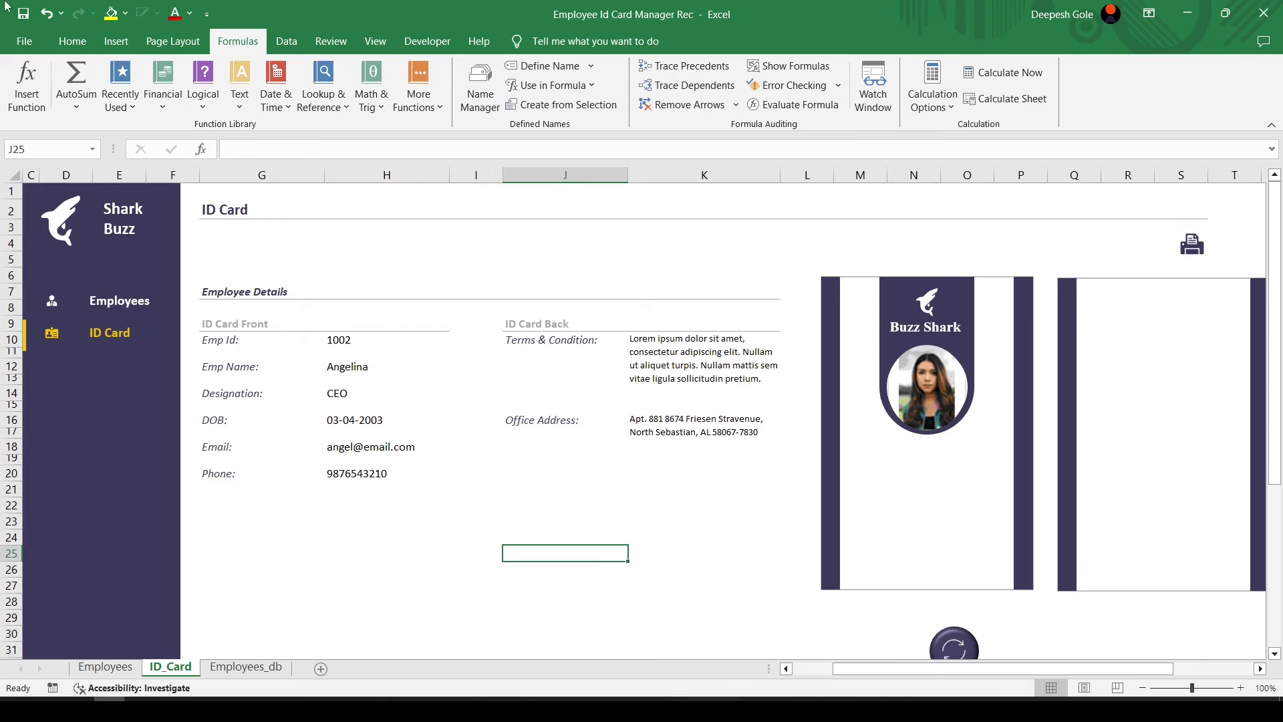
# Insert a text box linked to the Emp Name cell $H$12
pyautogui.click(113, 42)
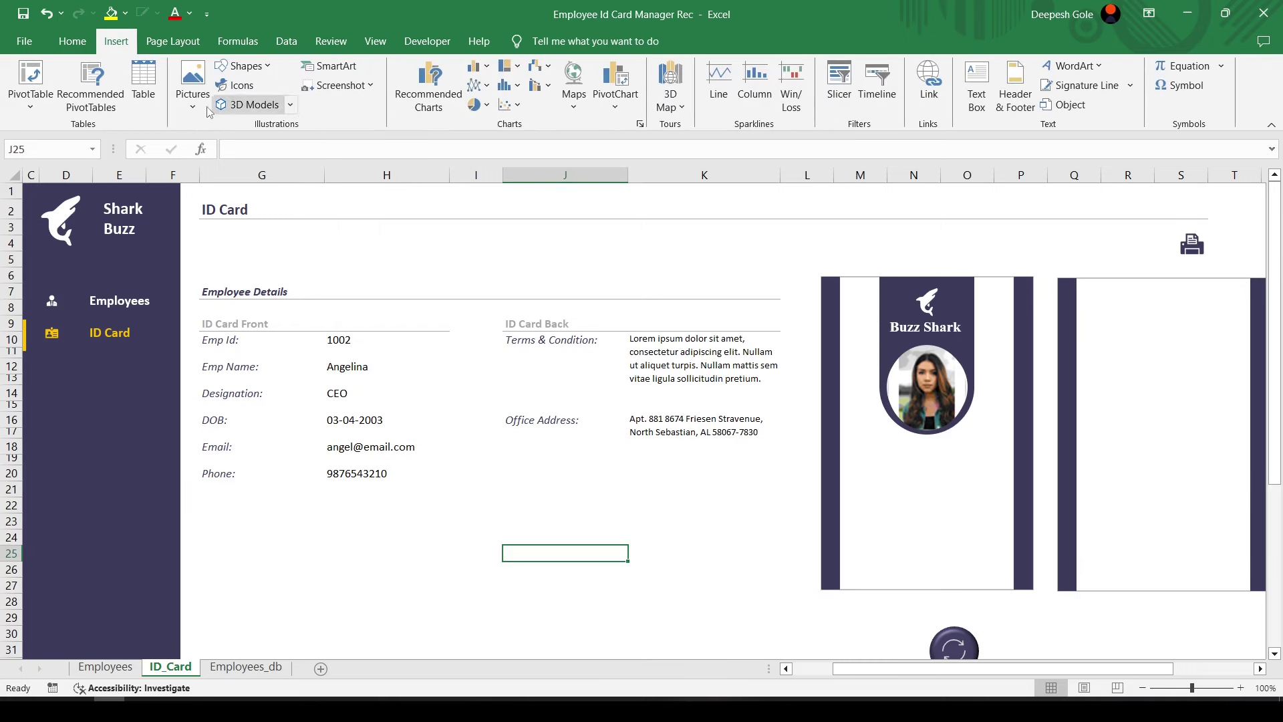
pyautogui.click(253, 70)
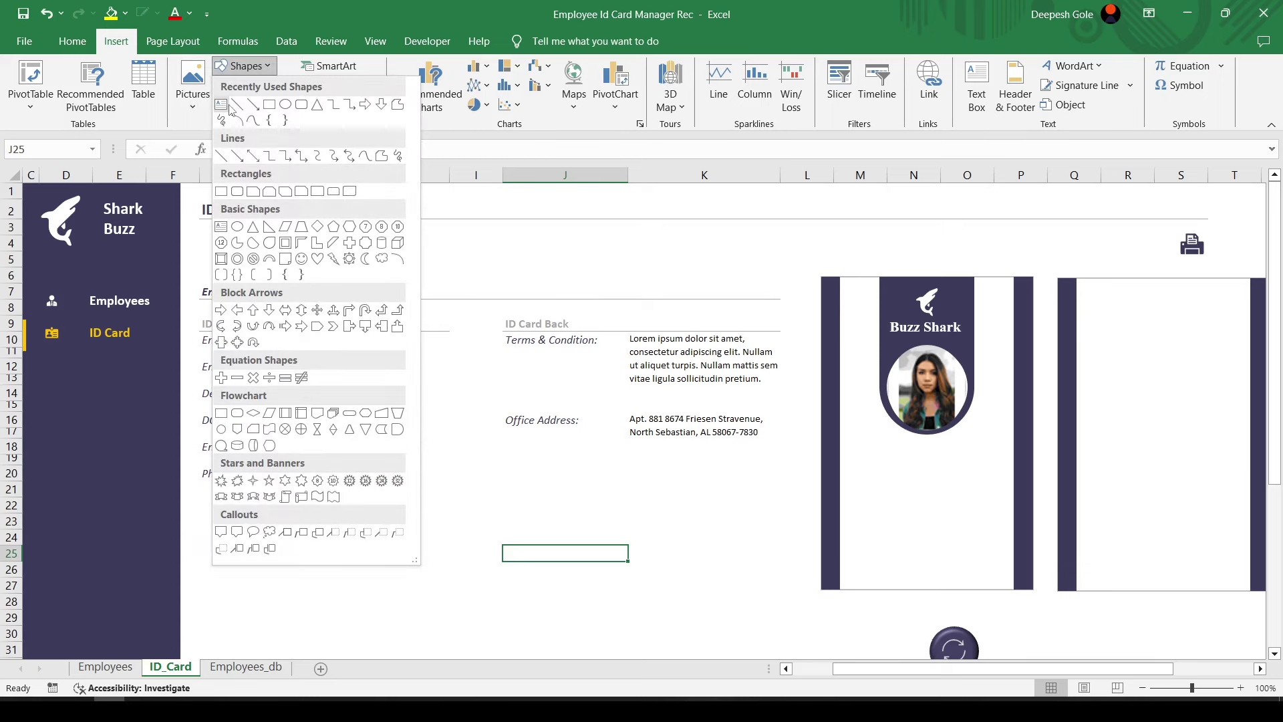
pyautogui.click(227, 105)
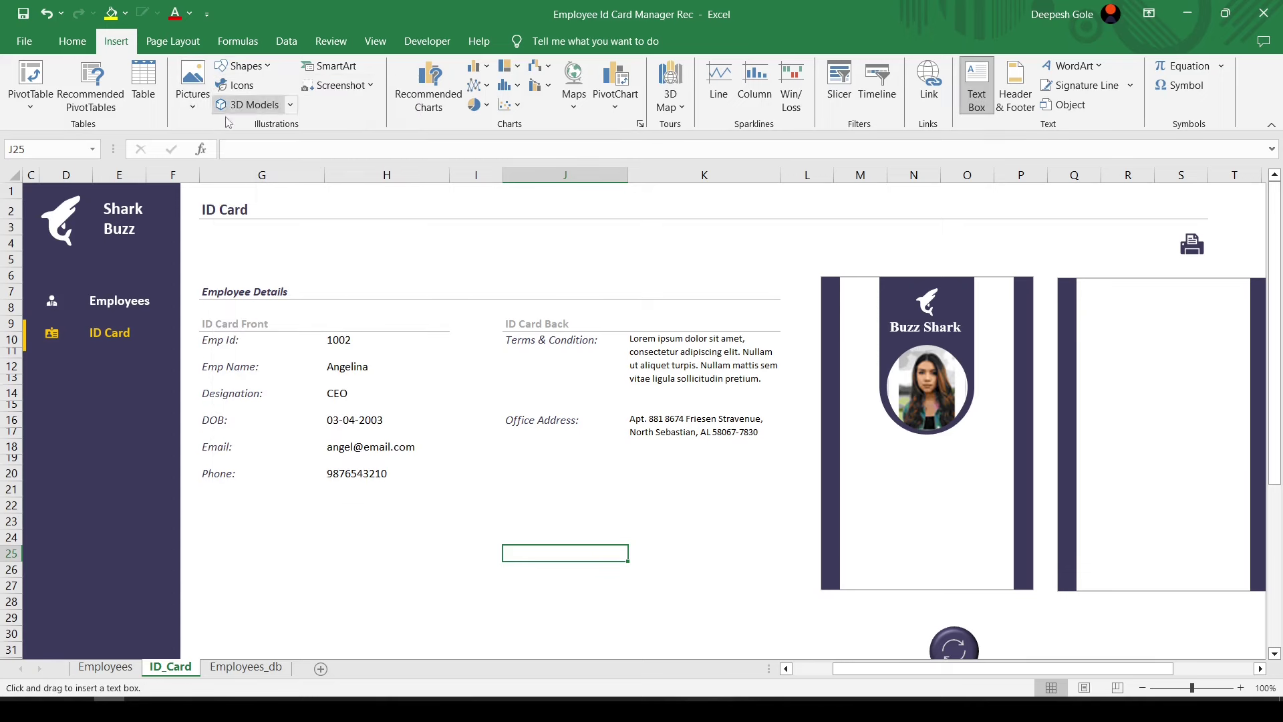
pyautogui.click(508, 487)
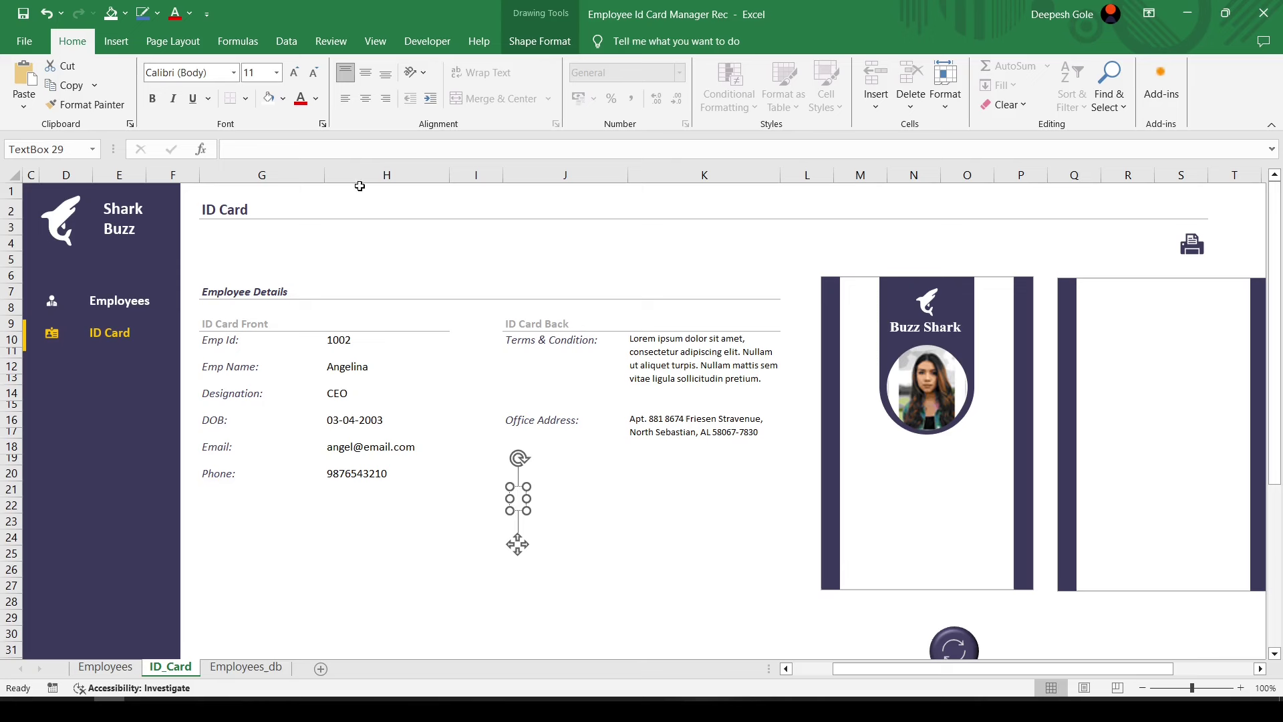
pyautogui.click(360, 155)
pyautogui.write('=')
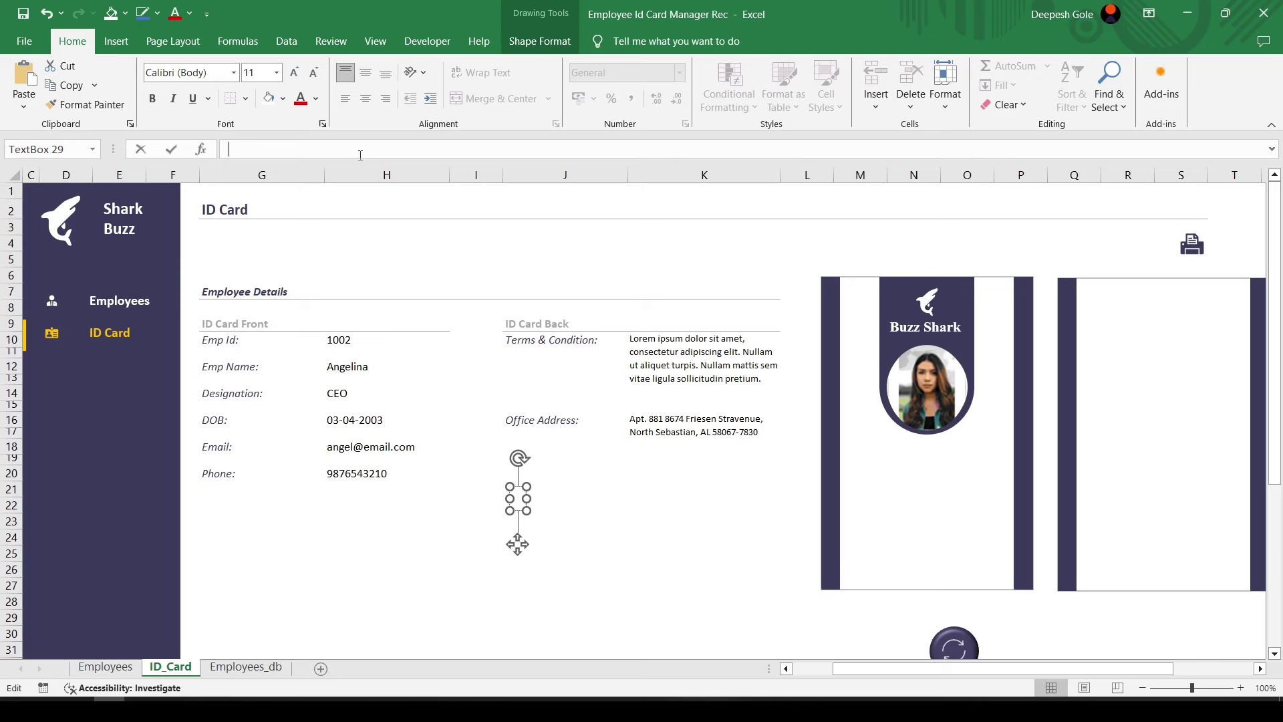
pyautogui.click(349, 367)
pyautogui.press('Return')
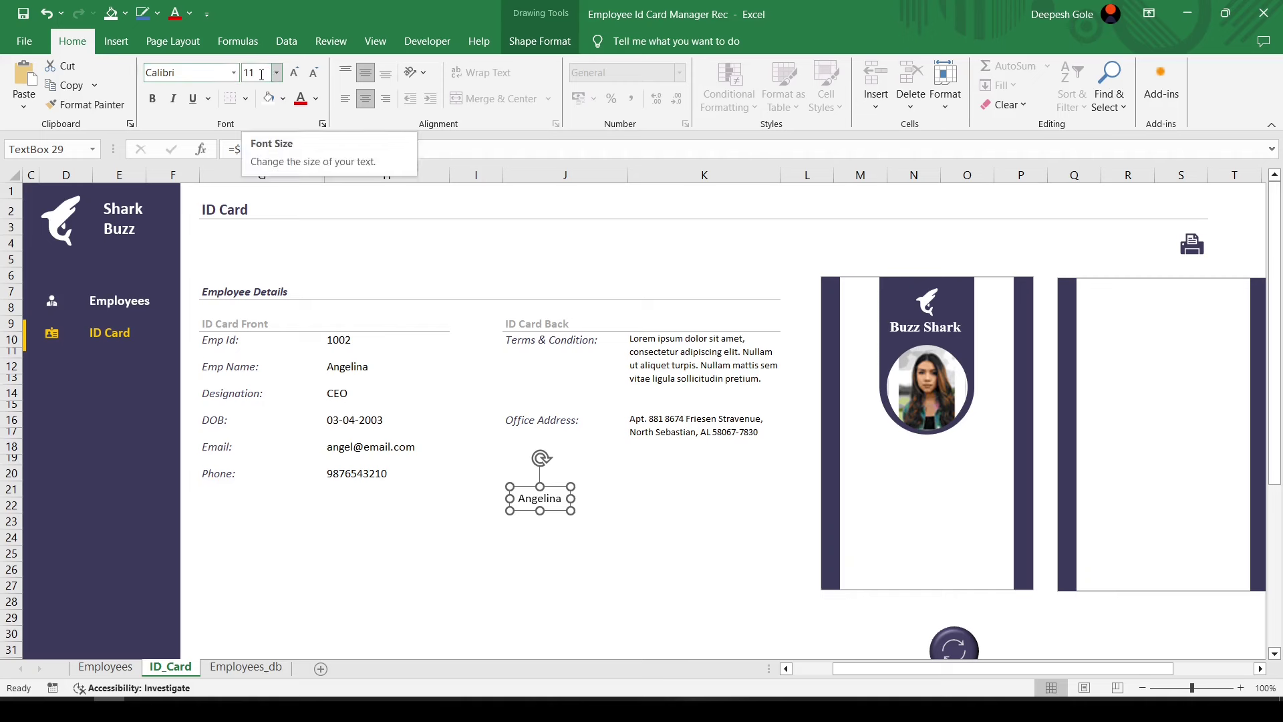
# Make the name box 18 pt in the recent dark colour, place it below the photo, and duplicate it
pyautogui.click(262, 74)
pyautogui.write('1')
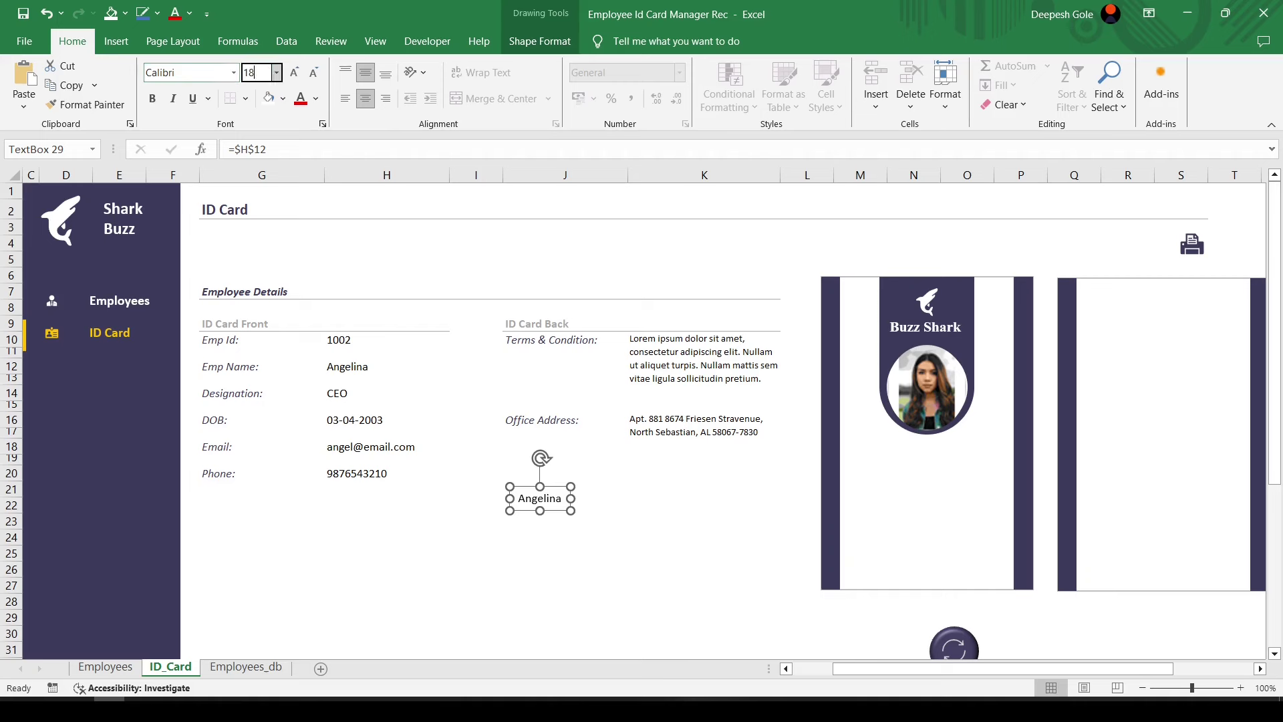
pyautogui.press('Return')
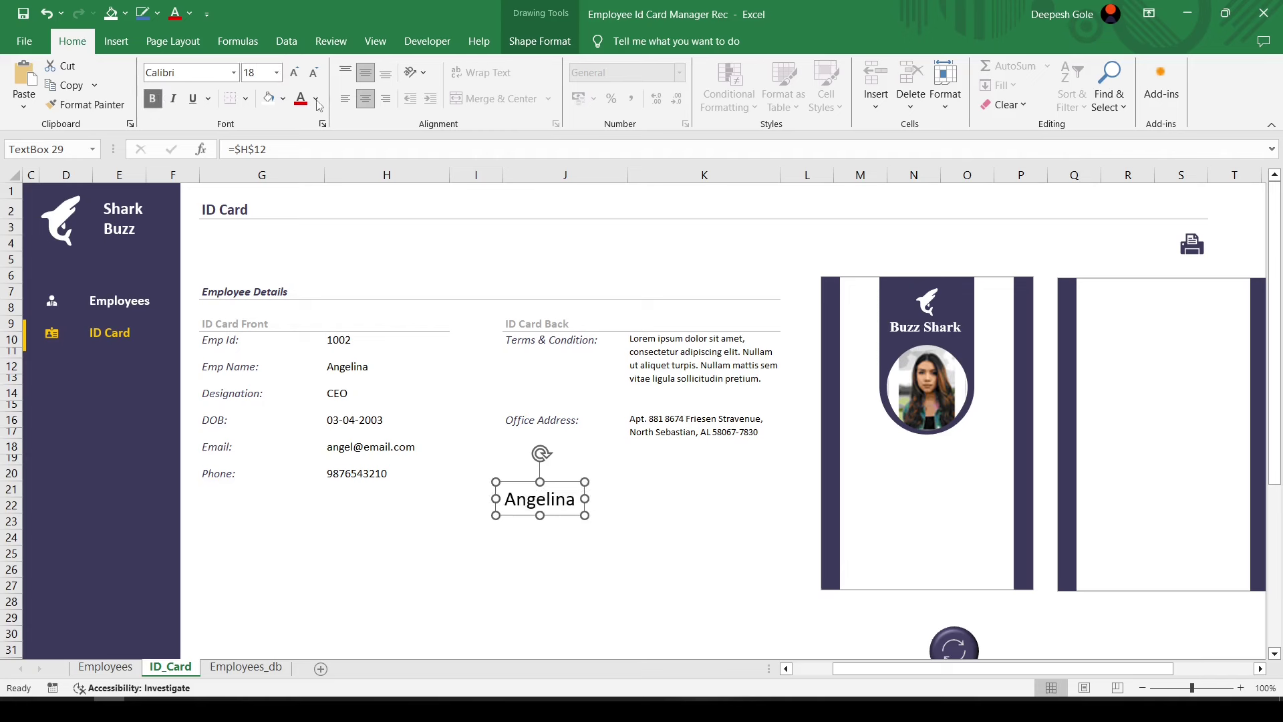
pyautogui.click(317, 101)
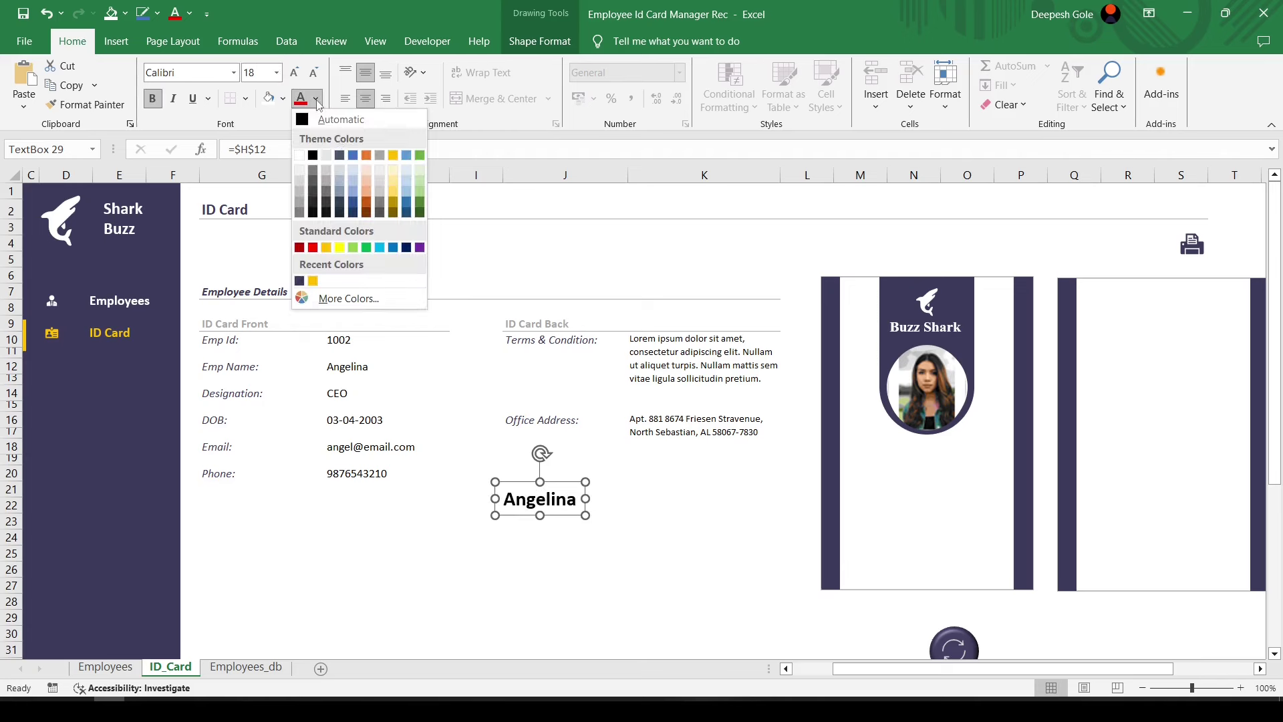
pyautogui.click(298, 282)
pyautogui.moveTo(564, 515); pyautogui.dragTo(949, 463)
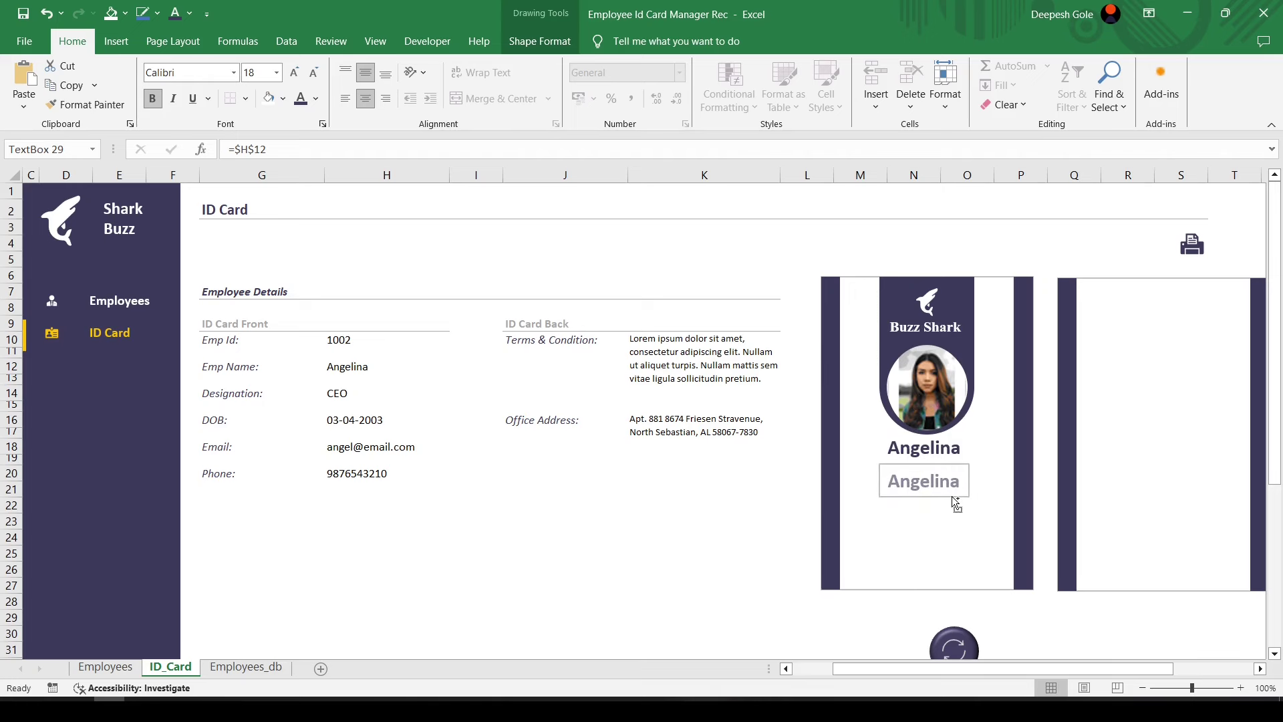
pyautogui.moveTo(948, 462); pyautogui.dragTo(952, 496)
# Relink the copy to $H$14 at 12 pt so CEO shows just below the name
pyautogui.click(286, 150)
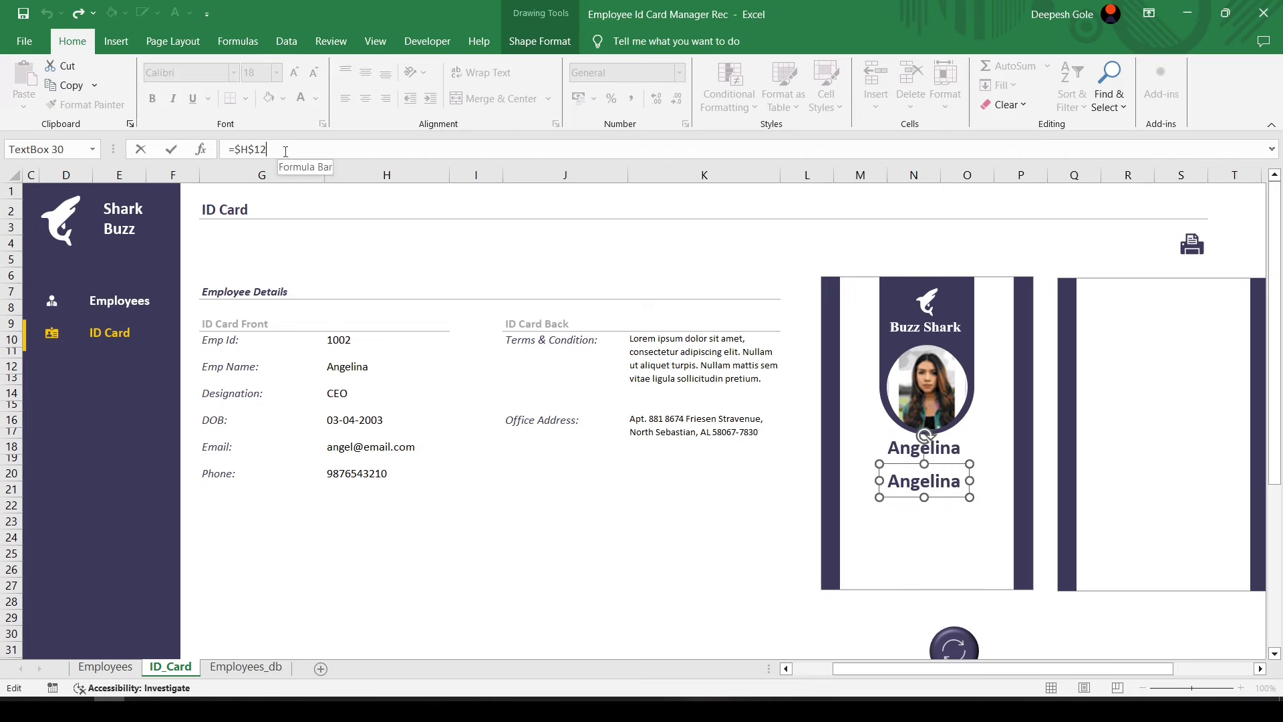
pyautogui.press('BackSpace')
pyautogui.write('4')
pyautogui.press('Return')
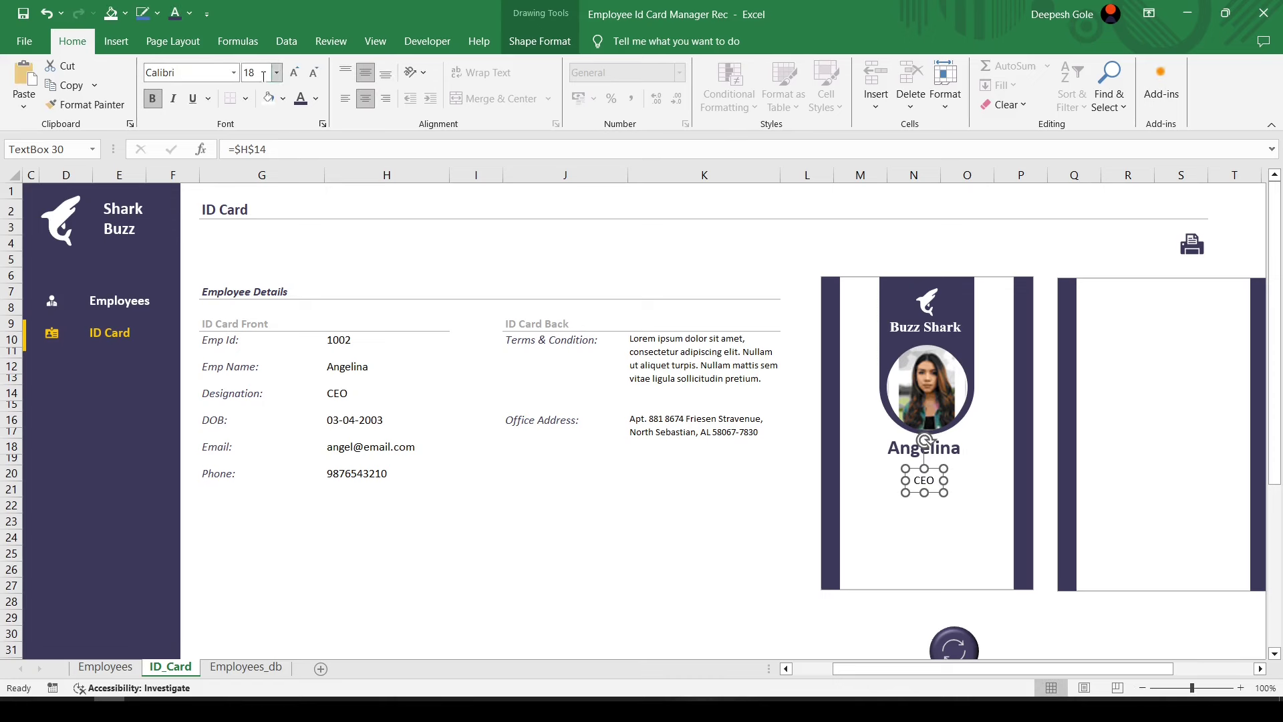
pyautogui.click(264, 75)
pyautogui.write('12')
pyautogui.press('Return')
pyautogui.click(301, 100)
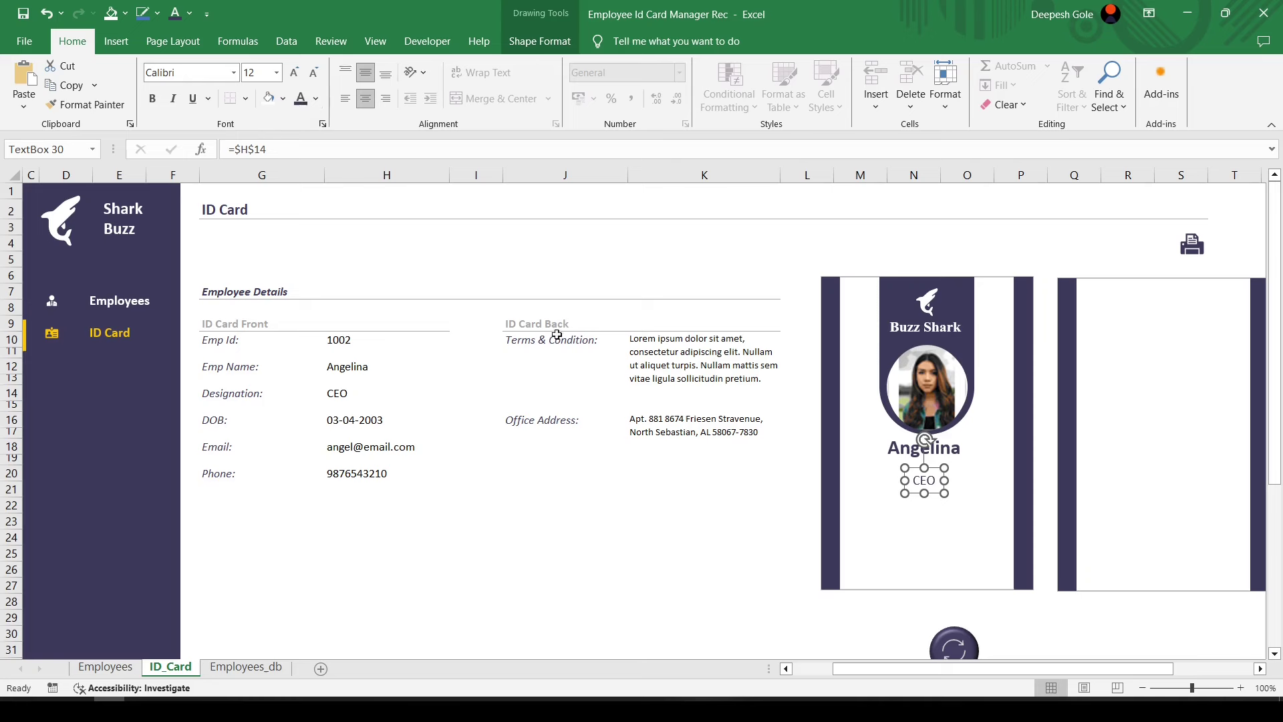
pyautogui.moveTo(937, 493)
pyautogui.mouseDown()
pyautogui.moveTo(938, 481)
pyautogui.moveTo(886, 501)
pyautogui.mouseUp()
# Replace a copied box's text with an 11 pt, non-bold 'Name' label
pyautogui.click(886, 501)
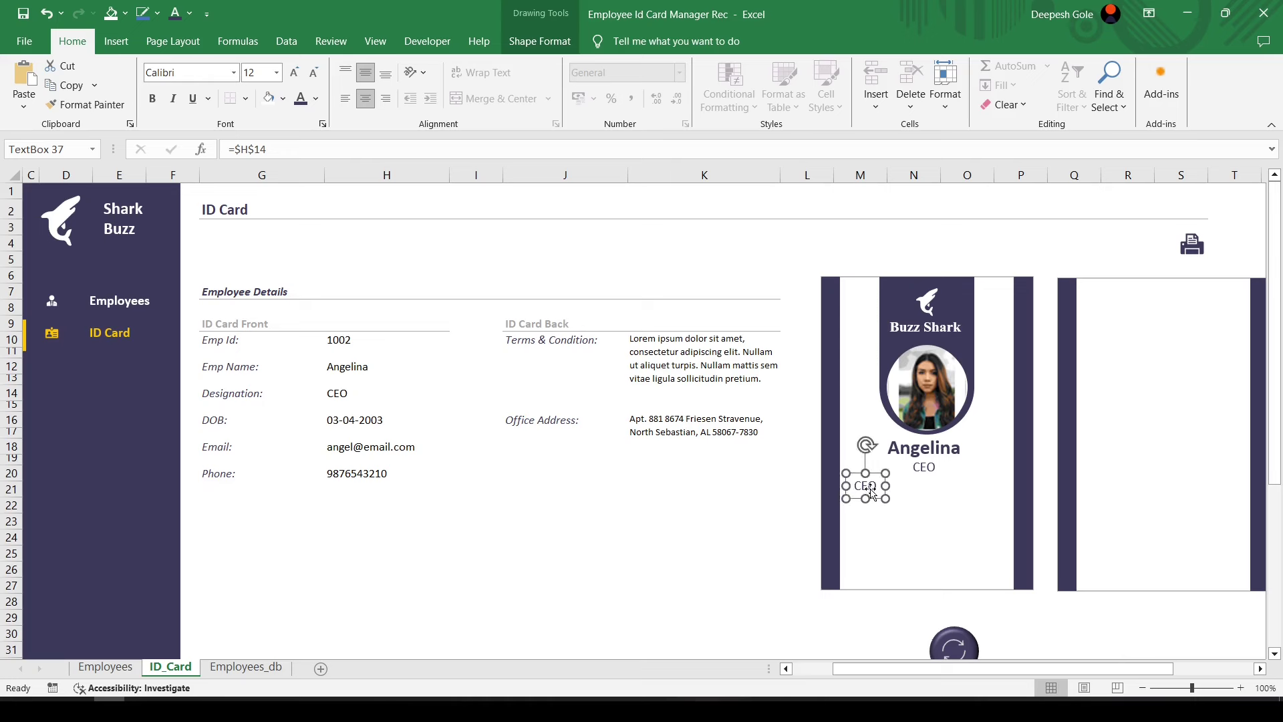
pyautogui.hotkey('ctrl', 'a')
pyautogui.hotkey('ctrl', 'b')
pyautogui.write('Name')
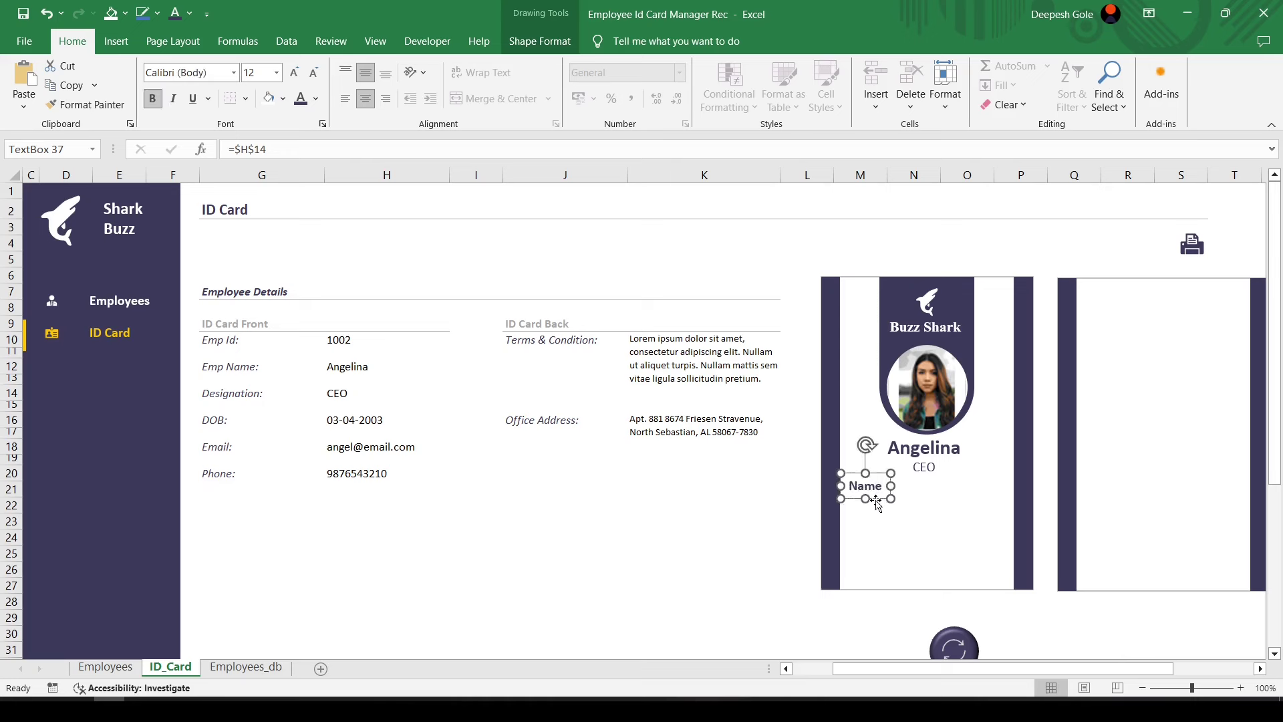
pyautogui.click(264, 75)
pyautogui.write('11')
pyautogui.click(159, 102)
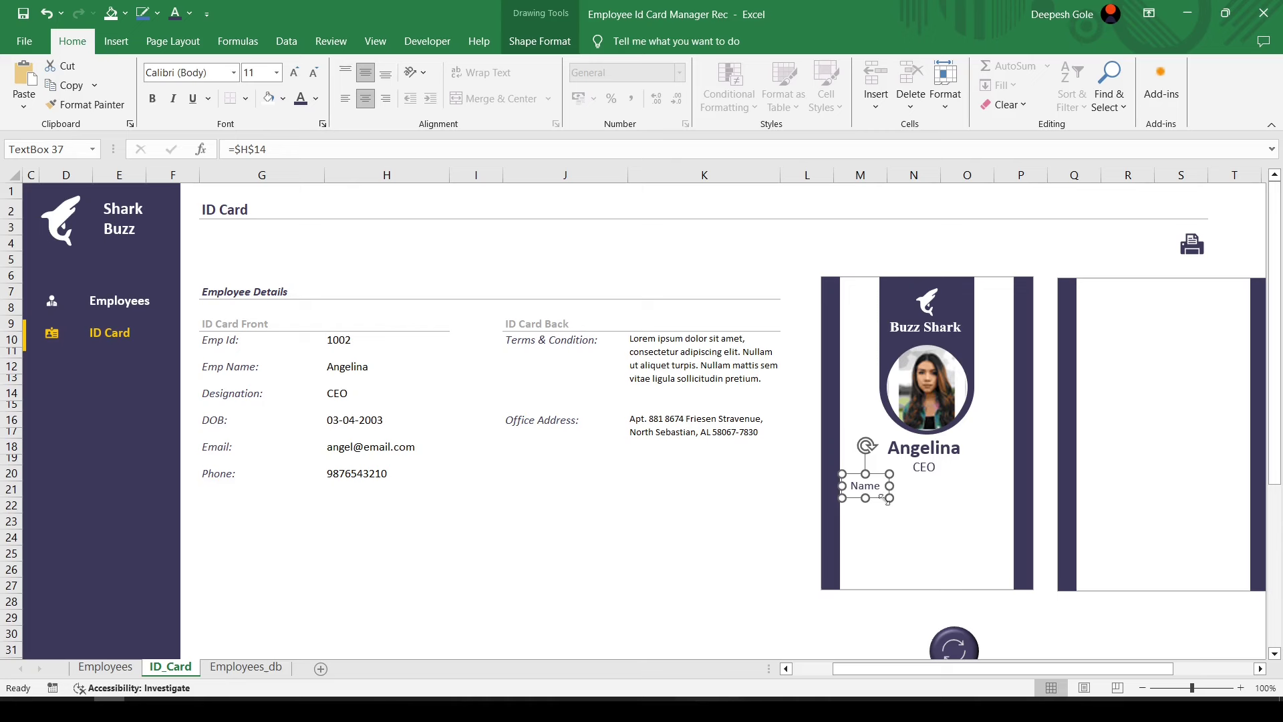
pyautogui.moveTo(888, 499); pyautogui.dragTo(889, 506)
pyautogui.write('DOB')
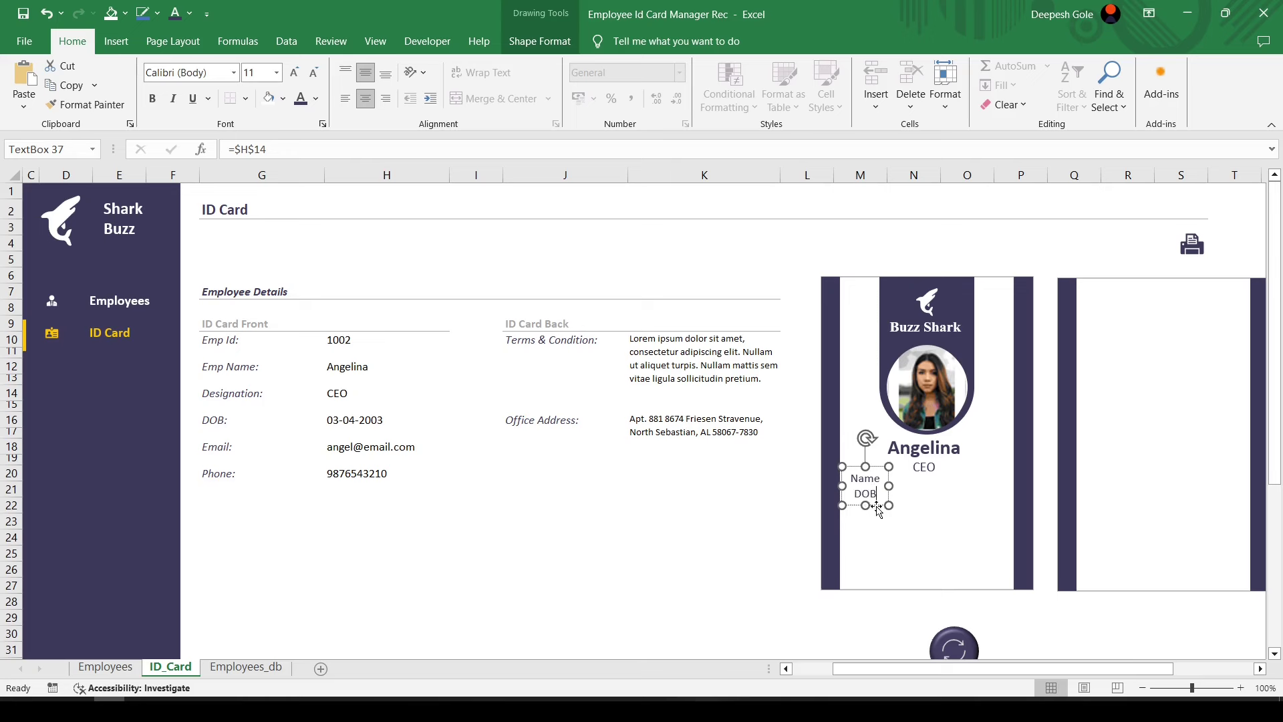
pyautogui.press('Escape')
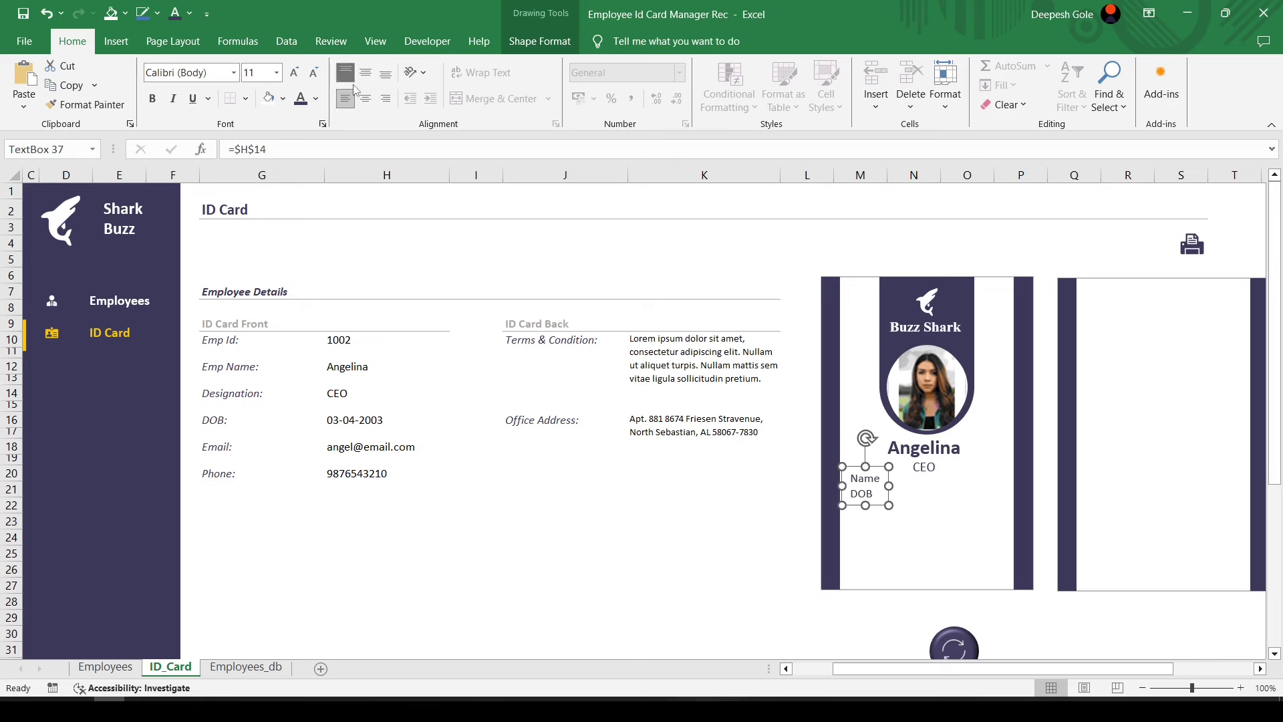
# Extend the labels to Name, DOB, Email and Phone lines and position the list
pyautogui.click(876, 480)
pyautogui.press('Return')
pyautogui.write('Email')
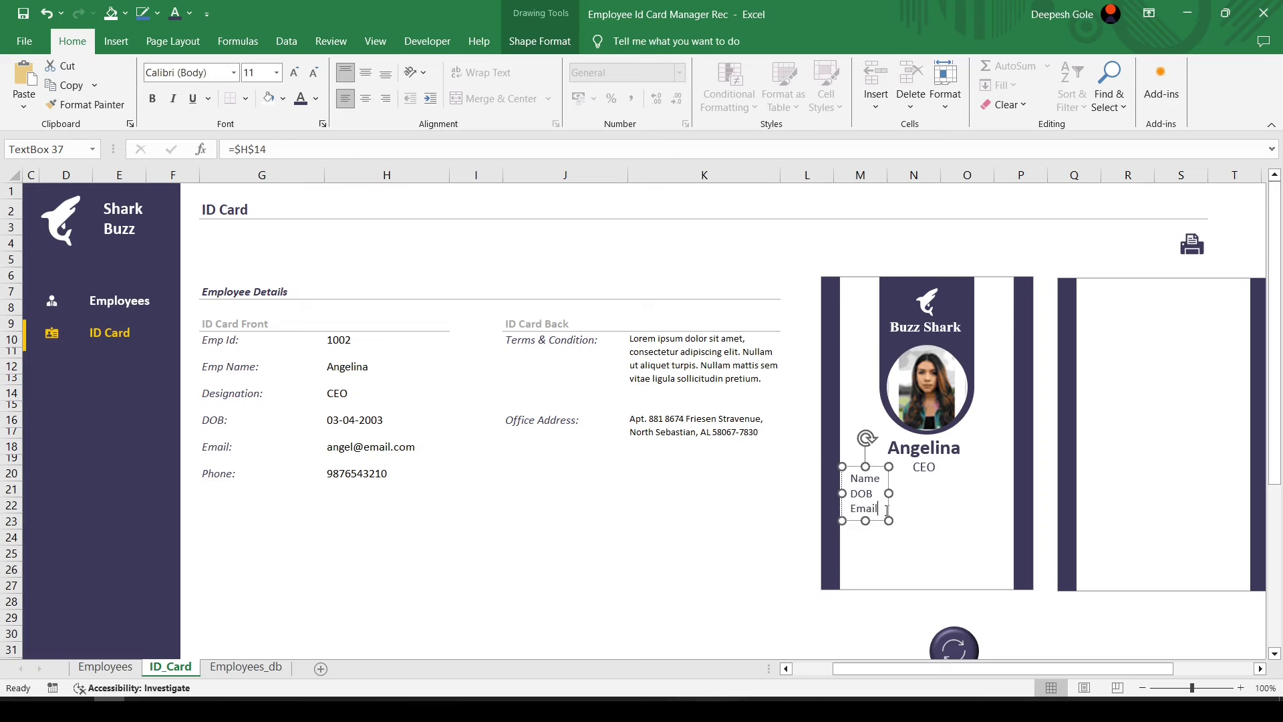
pyautogui.press('Return')
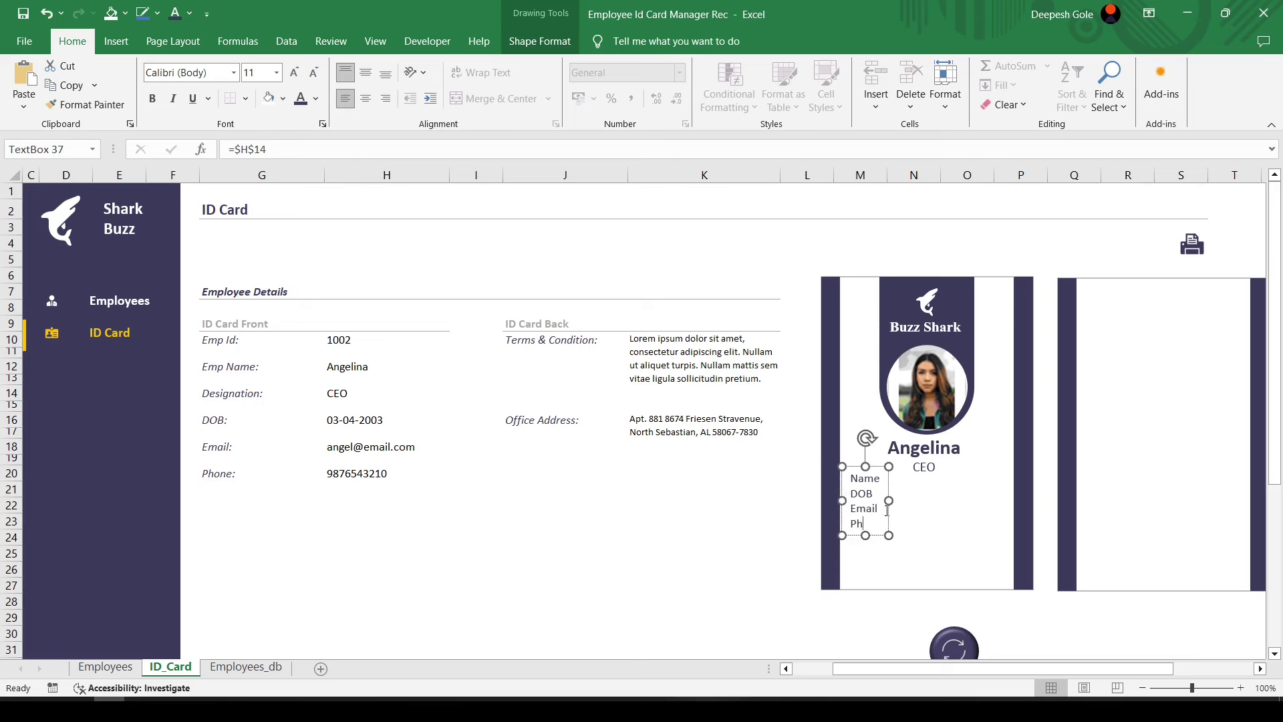
pyautogui.write('one')
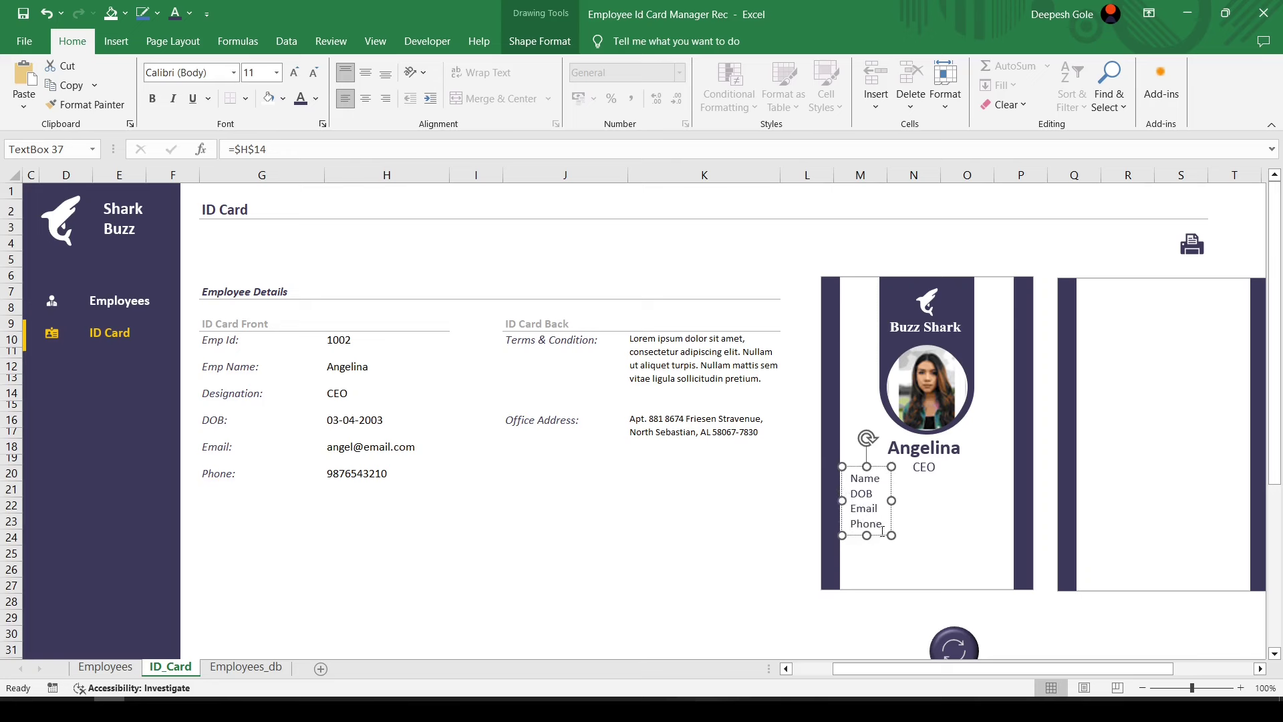
pyautogui.moveTo(881, 535); pyautogui.dragTo(877, 544)
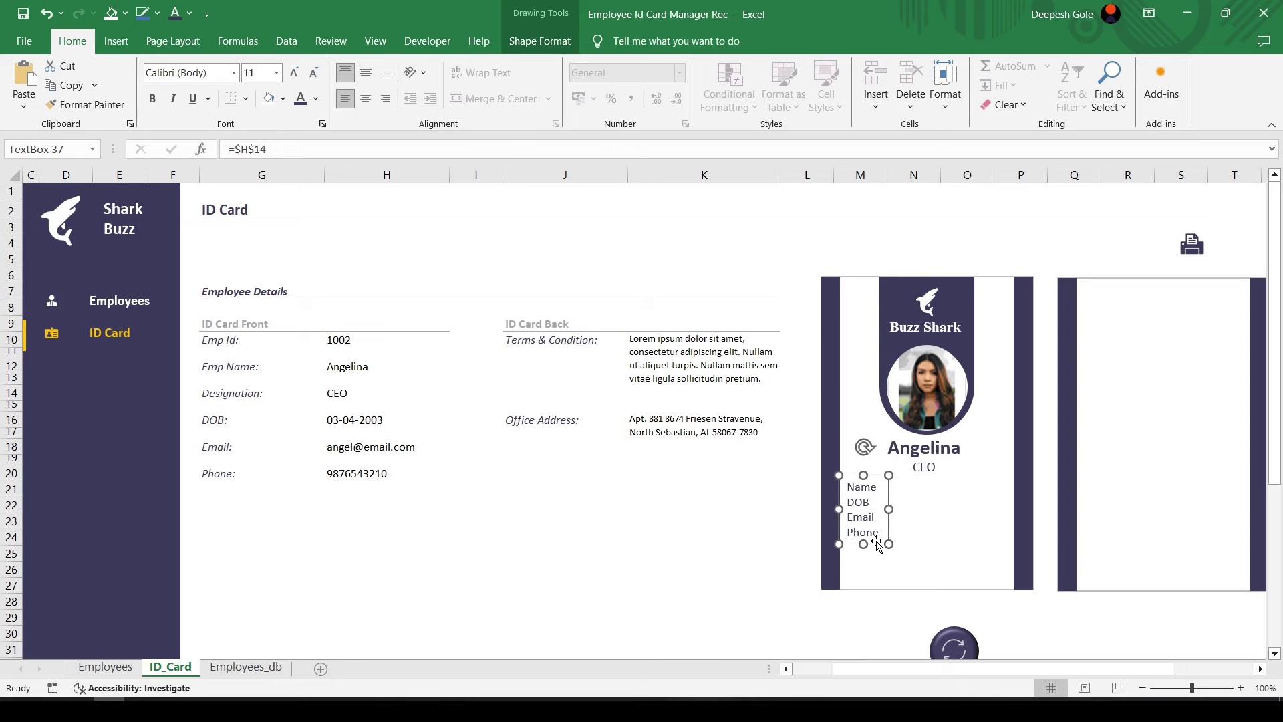
# Duplicate the label box into a colon column beside the labels
pyautogui.moveTo(877, 544)
pyautogui.keyDown('ctrl'); pyautogui.mouseDown()
pyautogui.moveTo(923, 543)
pyautogui.moveTo(895, 530)
pyautogui.mouseUp(); pyautogui.keyUp('ctrl')
pyautogui.press('Return')
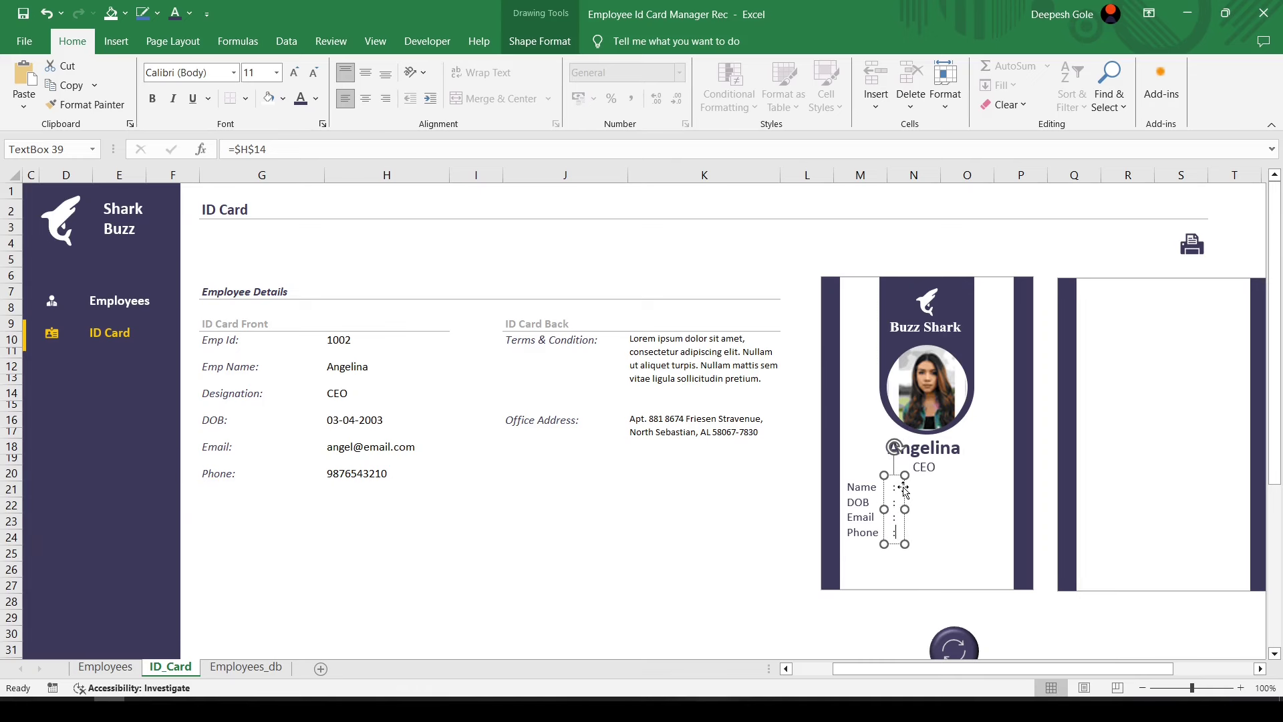
pyautogui.moveTo(893, 542); pyautogui.dragTo(893, 542)
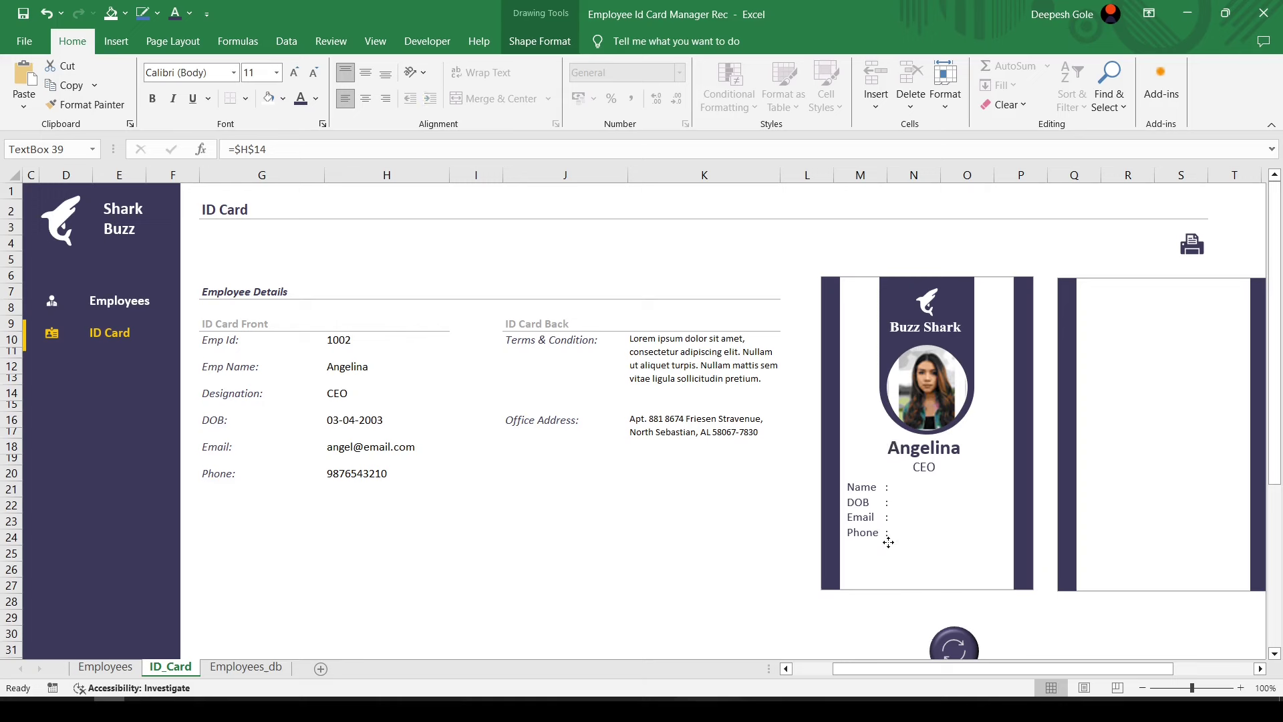
pyautogui.click(702, 582)
# Save, then copy the CEO box as an 11 pt dark value box on the Name row
pyautogui.hotkey('ctrl', 's')
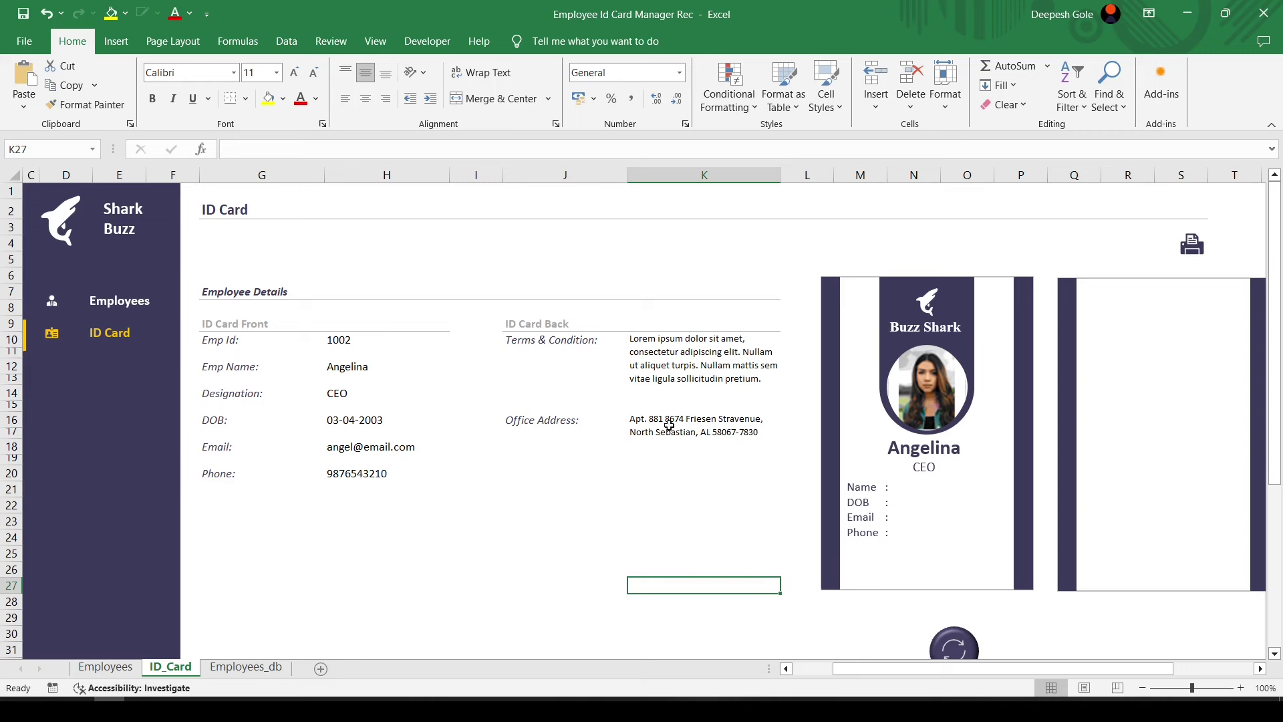
pyautogui.click(870, 500)
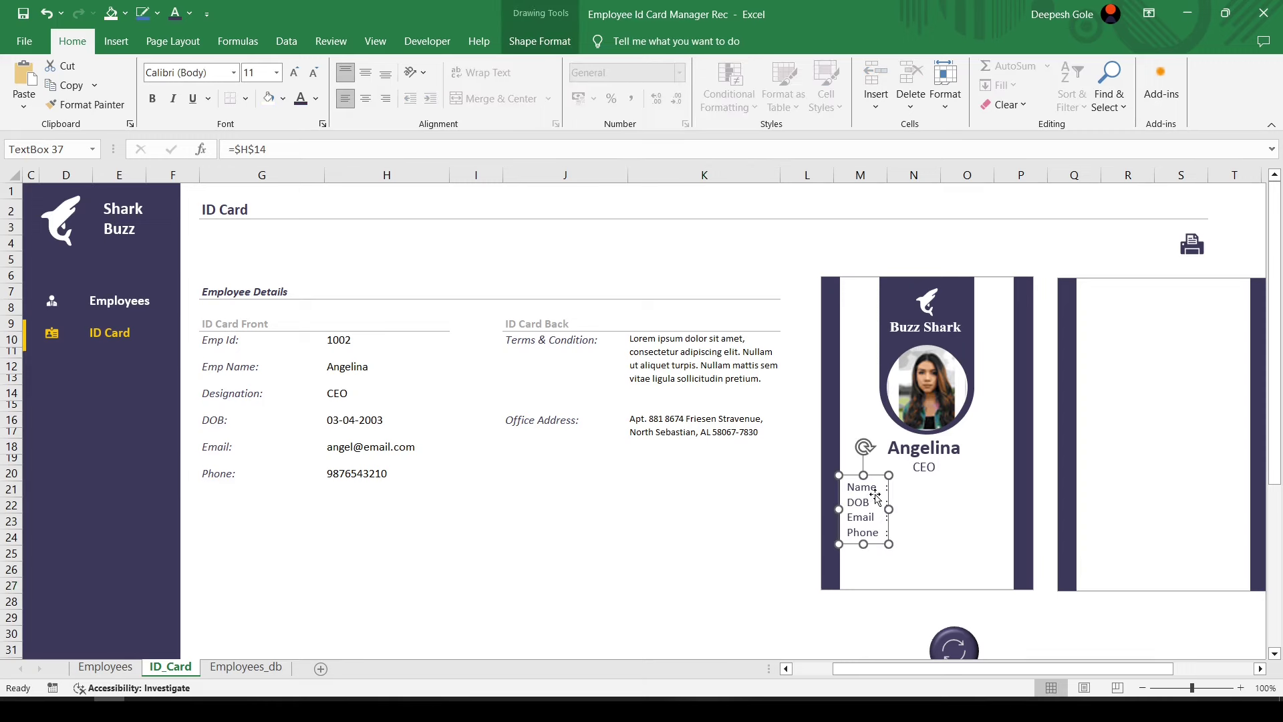
pyautogui.click(917, 470)
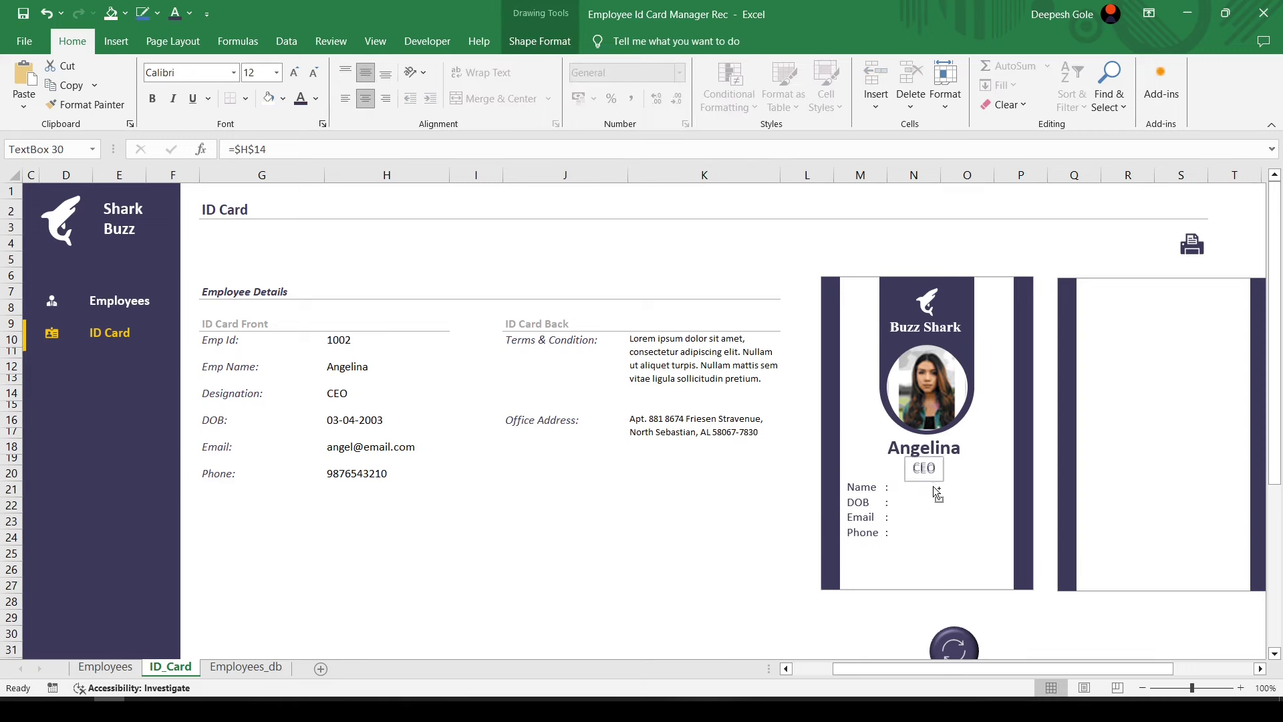
pyautogui.moveTo(936, 509); pyautogui.dragTo(936, 510)
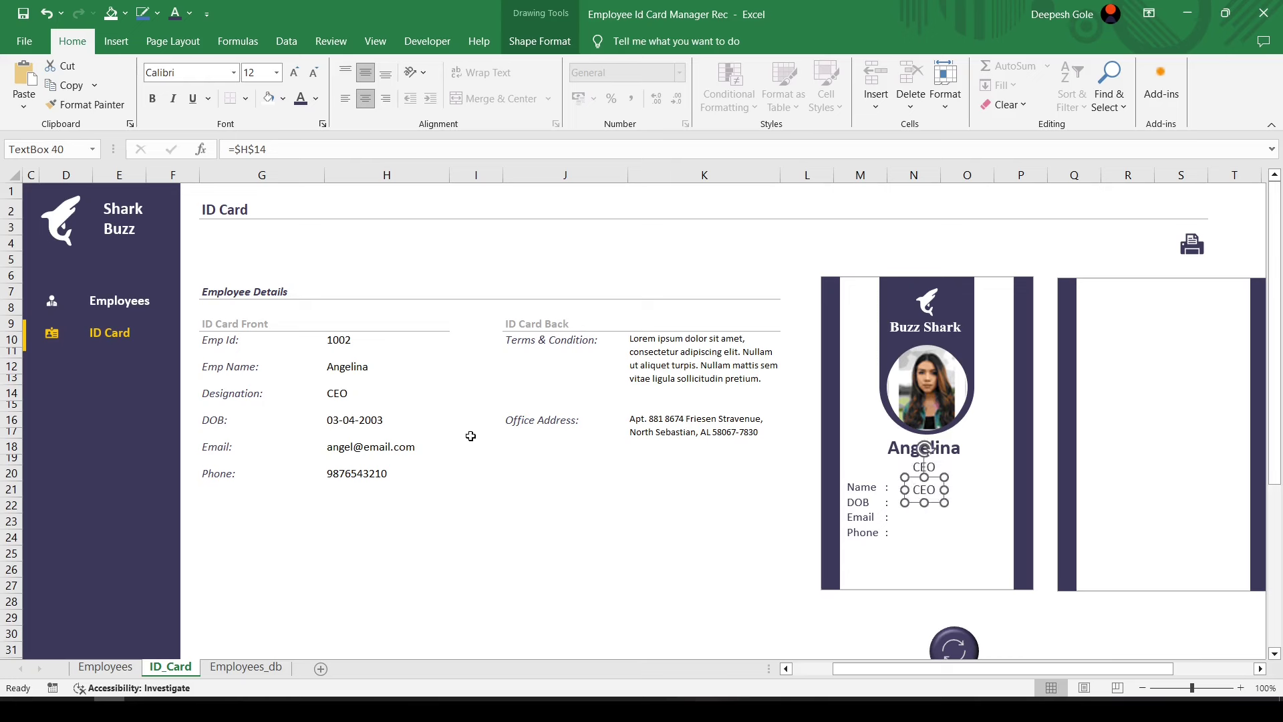
pyautogui.click(265, 72)
pyautogui.write('11')
pyautogui.press('Return')
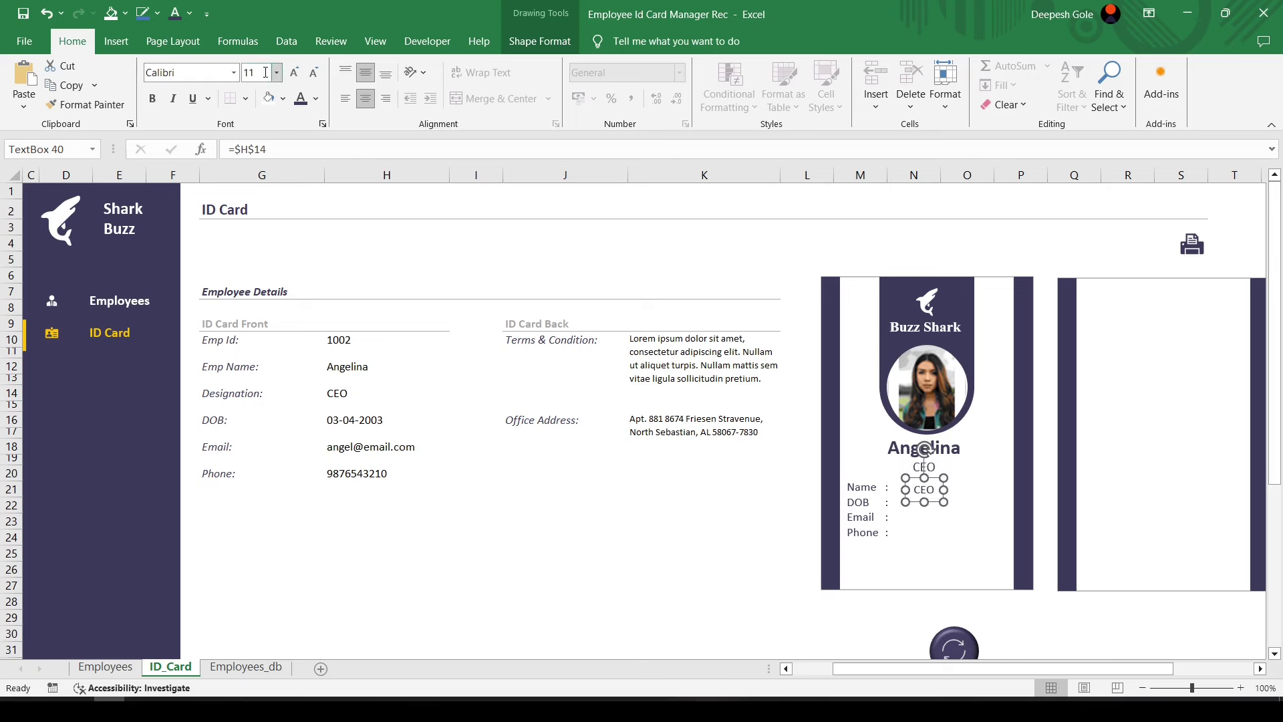
pyautogui.click(315, 98)
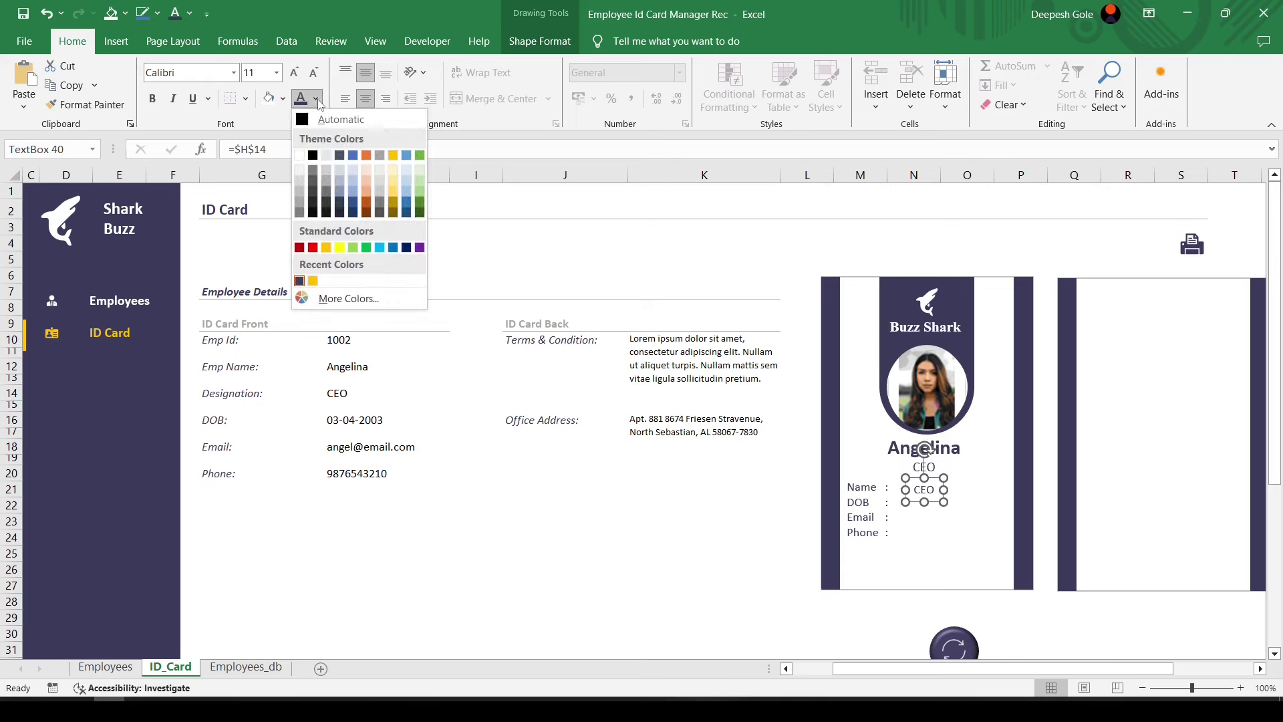
pyautogui.click(313, 152)
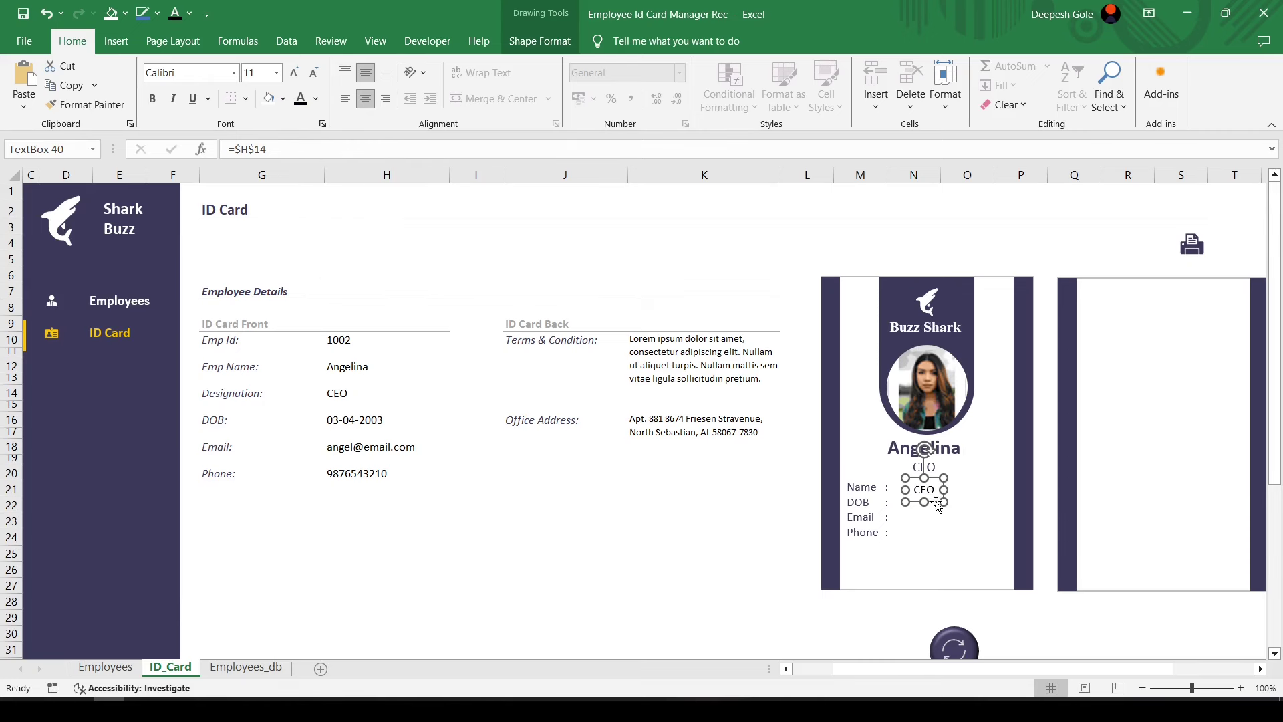
pyautogui.moveTo(936, 501); pyautogui.dragTo(923, 502)
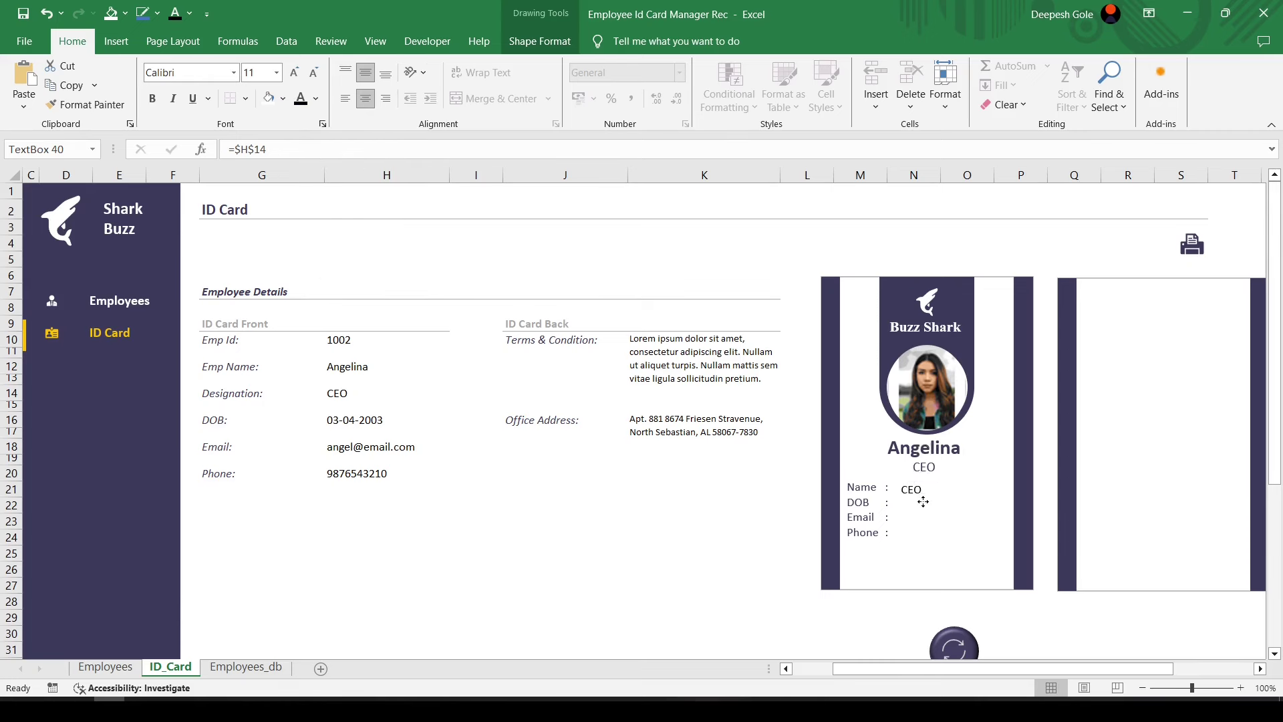
# Link the value box to $H$12, widen it, and left-align it beside Name :
pyautogui.click(373, 150)
pyautogui.hotkey('shift', 'Home')
pyautogui.write('=')
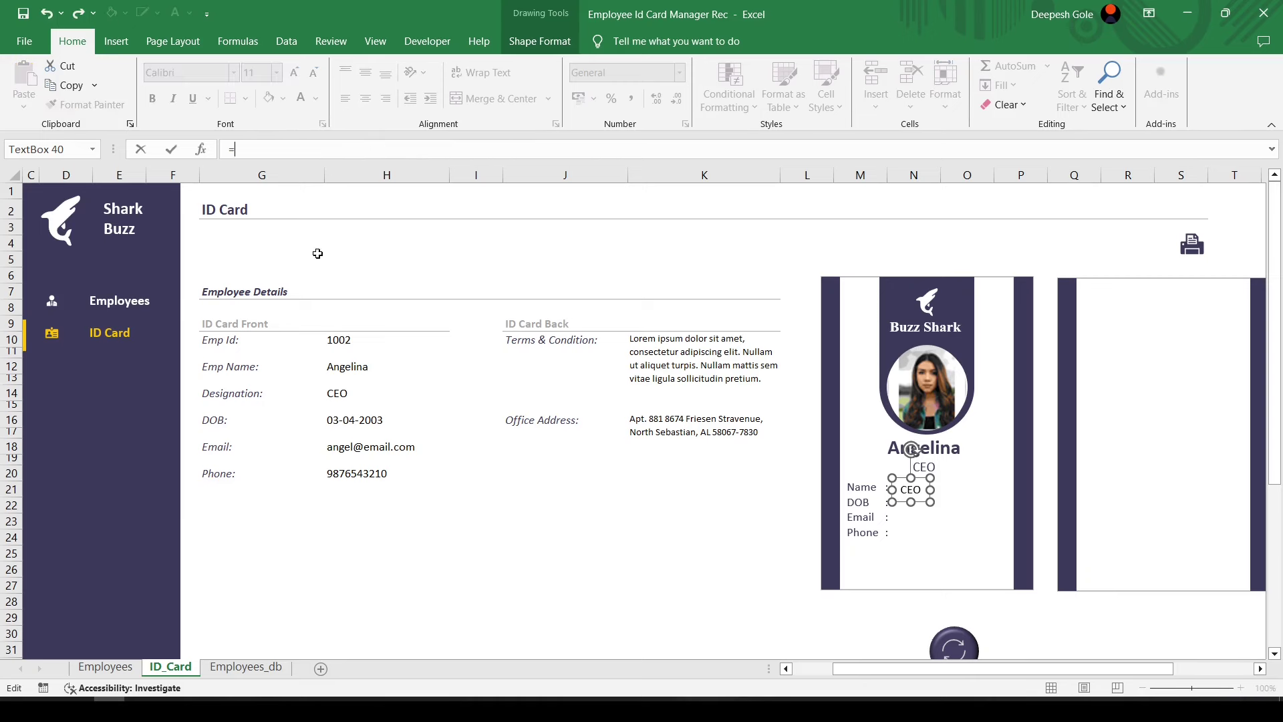
pyautogui.click(348, 367)
pyautogui.press('Return')
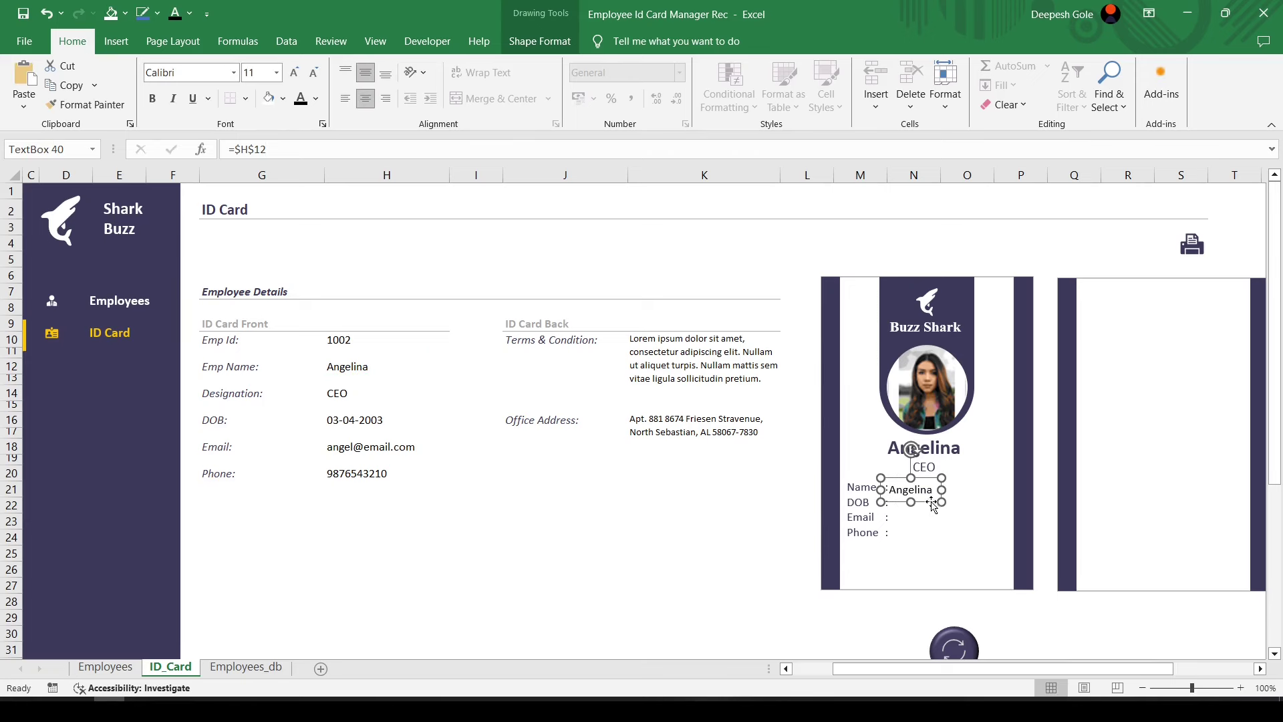
pyautogui.moveTo(933, 506); pyautogui.dragTo(939, 498)
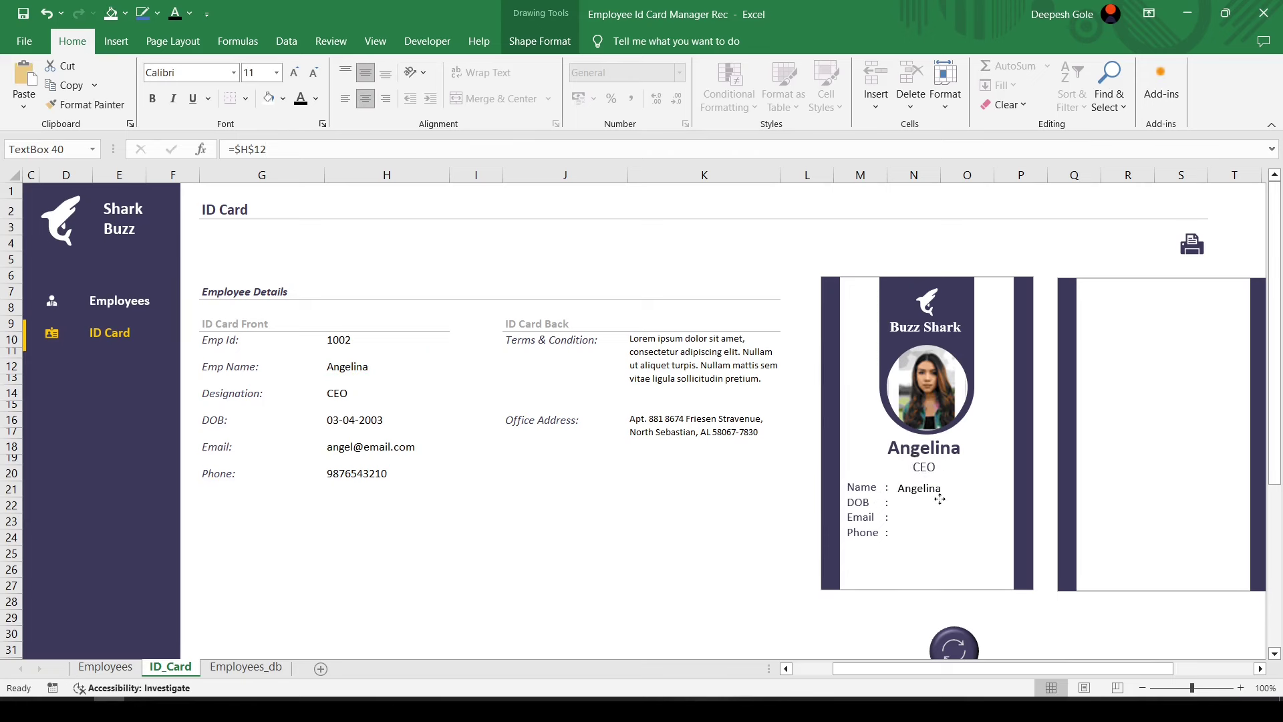
pyautogui.click(939, 498)
pyautogui.moveTo(946, 495); pyautogui.dragTo(1011, 487)
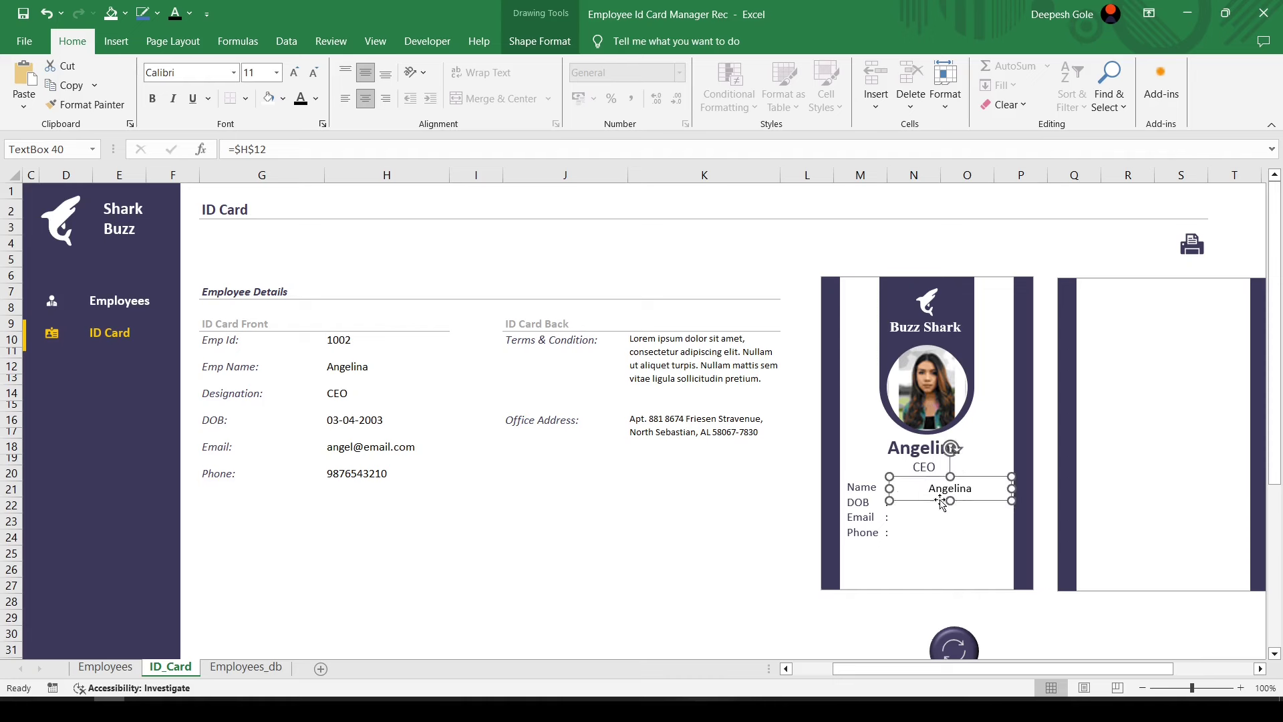
pyautogui.click(345, 98)
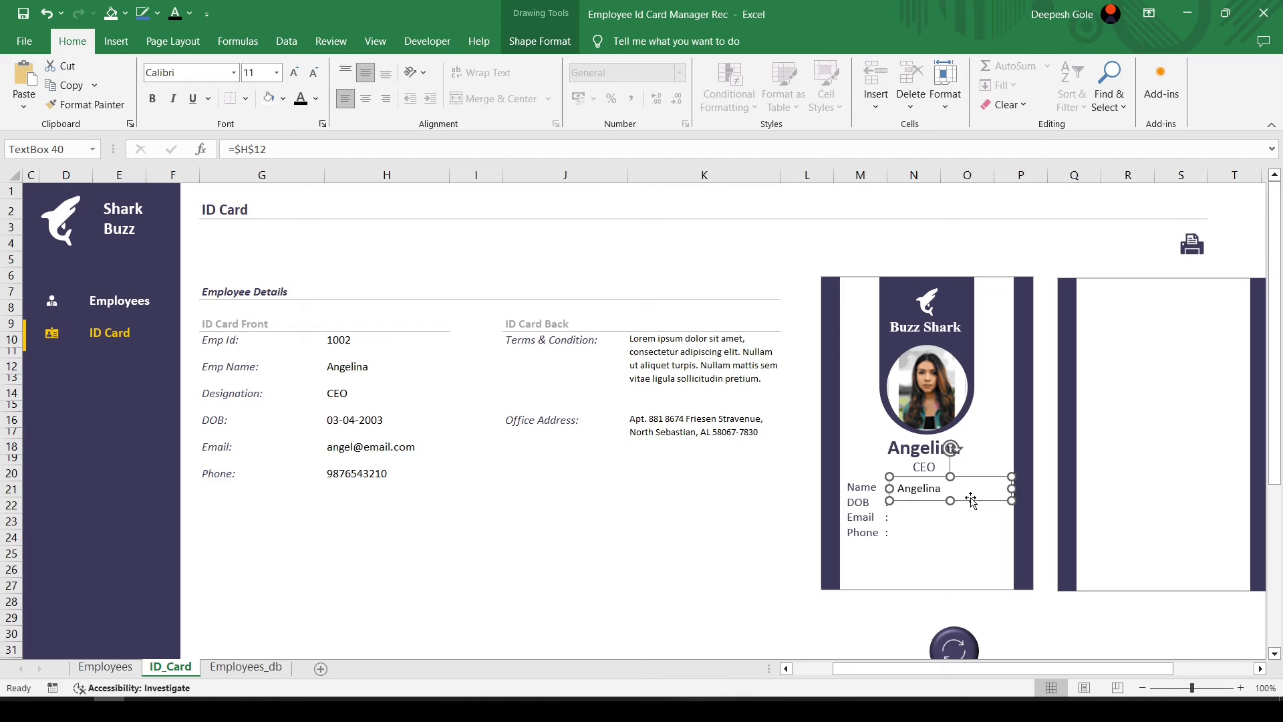
# Copy the name value onto the DOB row and link it to $H$16
pyautogui.moveTo(965, 497); pyautogui.dragTo(973, 511)
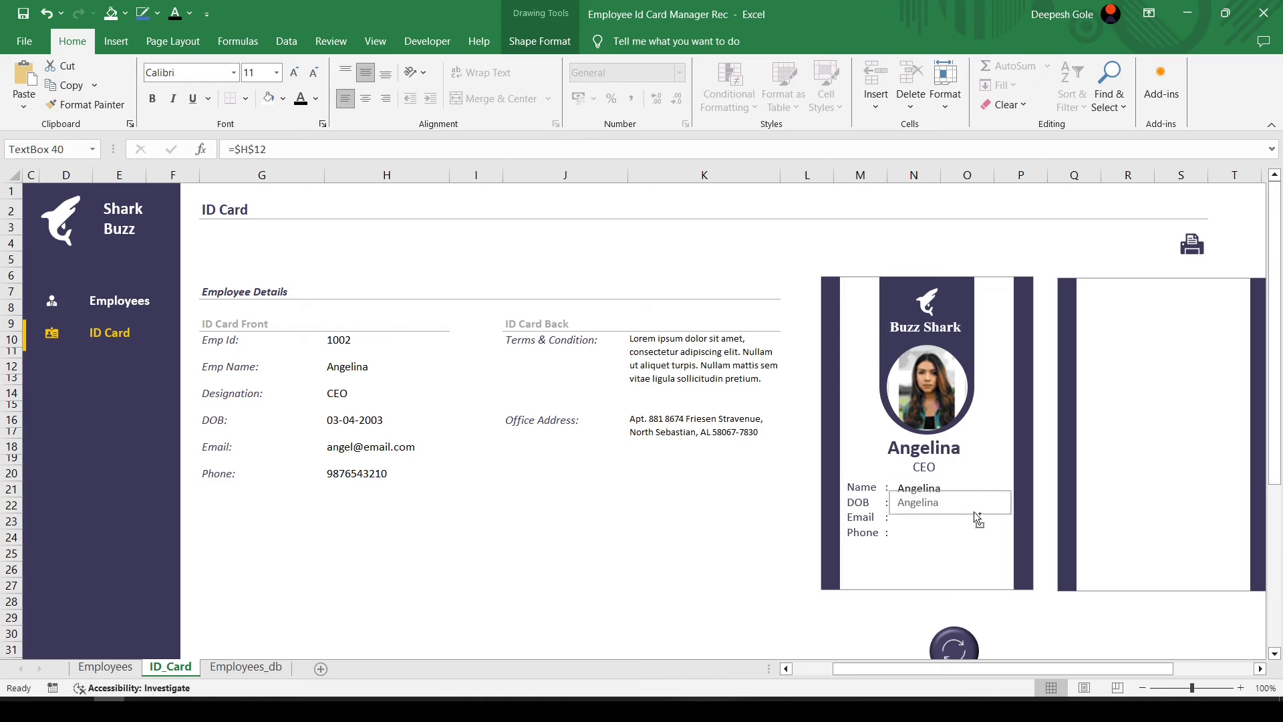
pyautogui.click(295, 156)
pyautogui.press('BackSpace')
pyautogui.write('4')
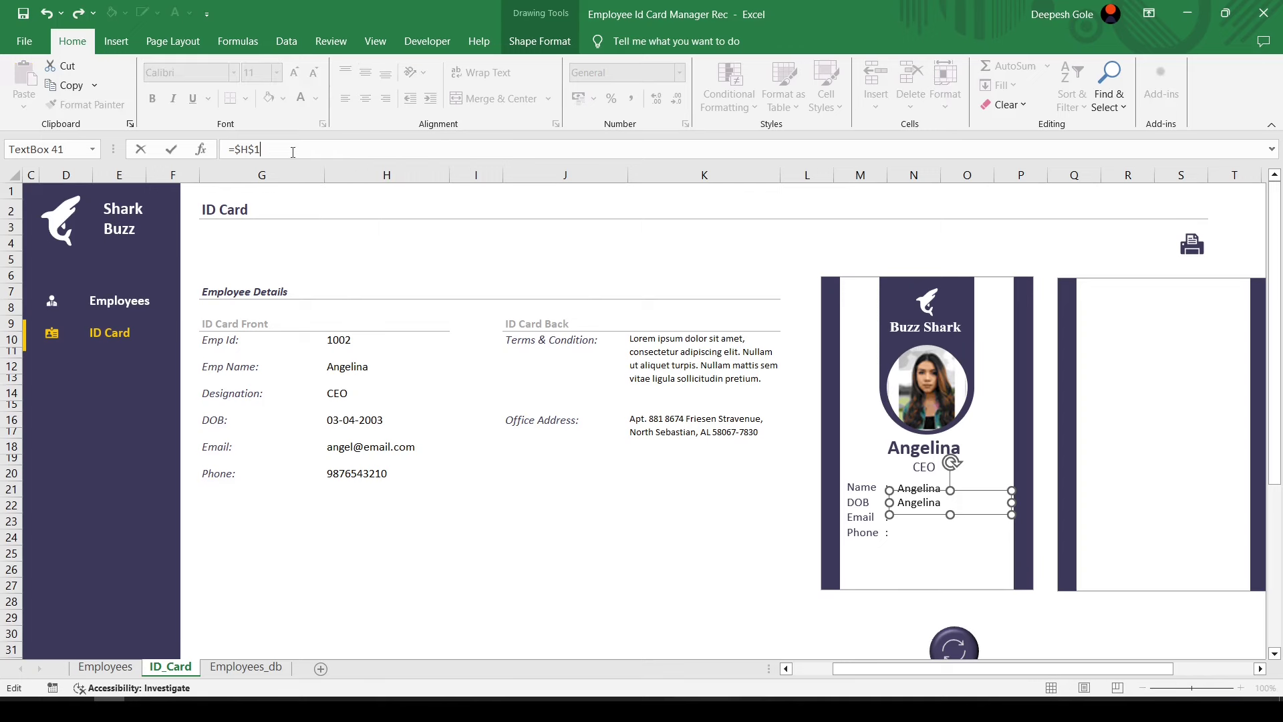
pyautogui.press('Return')
pyautogui.click(300, 147)
pyautogui.press('BackSpace')
pyautogui.write('6')
pyautogui.press('Return')
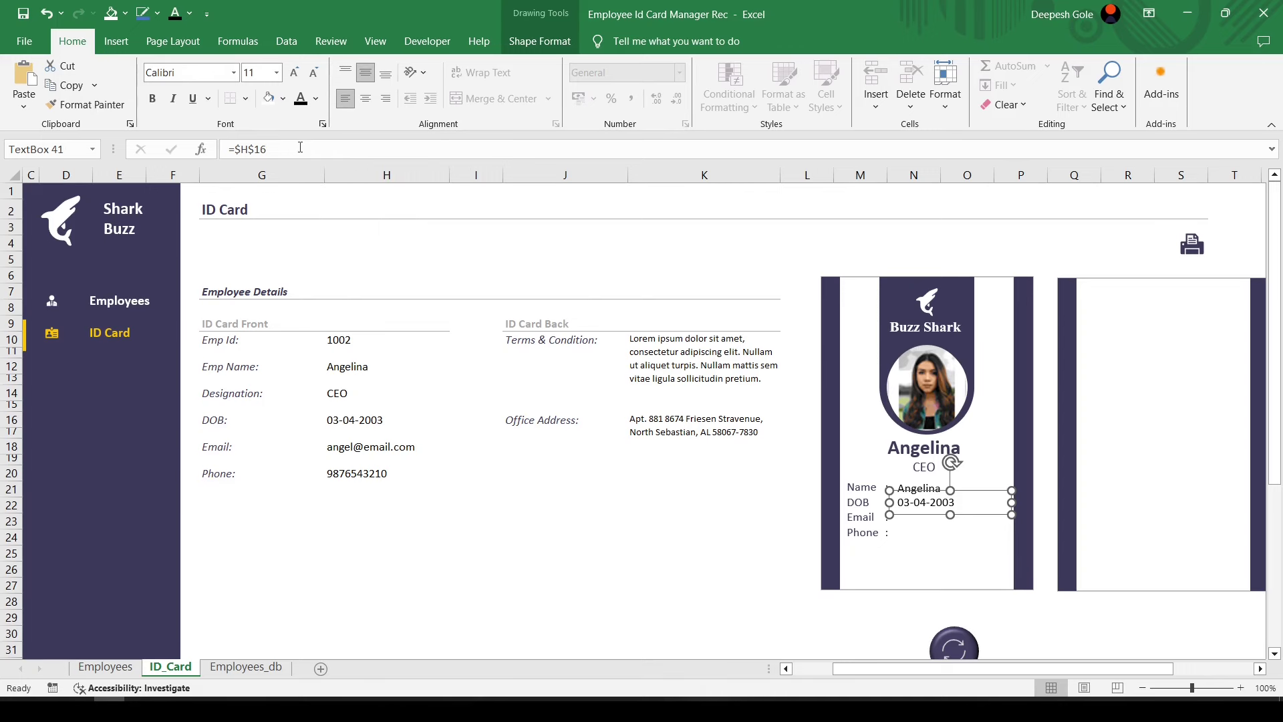
# Add Email and Phone value boxes linked to $H$18 and $H$20
pyautogui.moveTo(919, 511); pyautogui.dragTo(919, 528)
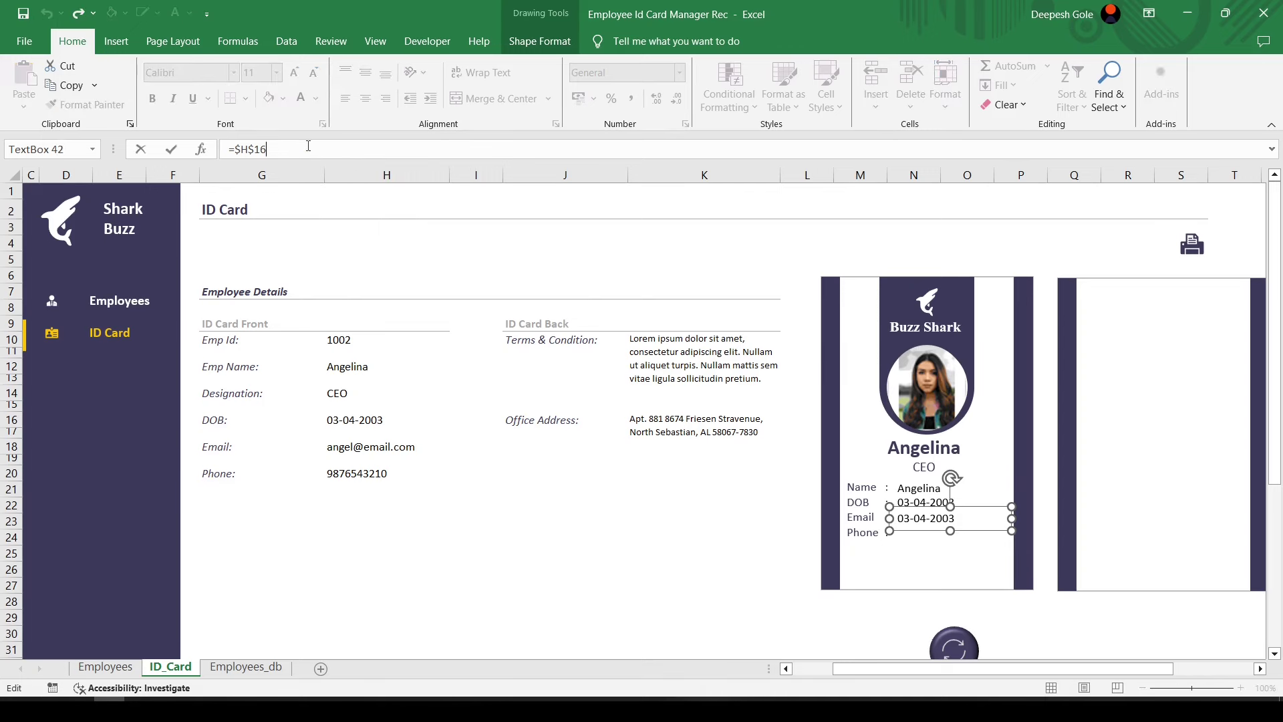
pyautogui.press('BackSpace')
pyautogui.write('8')
pyautogui.press('Return')
pyautogui.moveTo(919, 533); pyautogui.dragTo(920, 547)
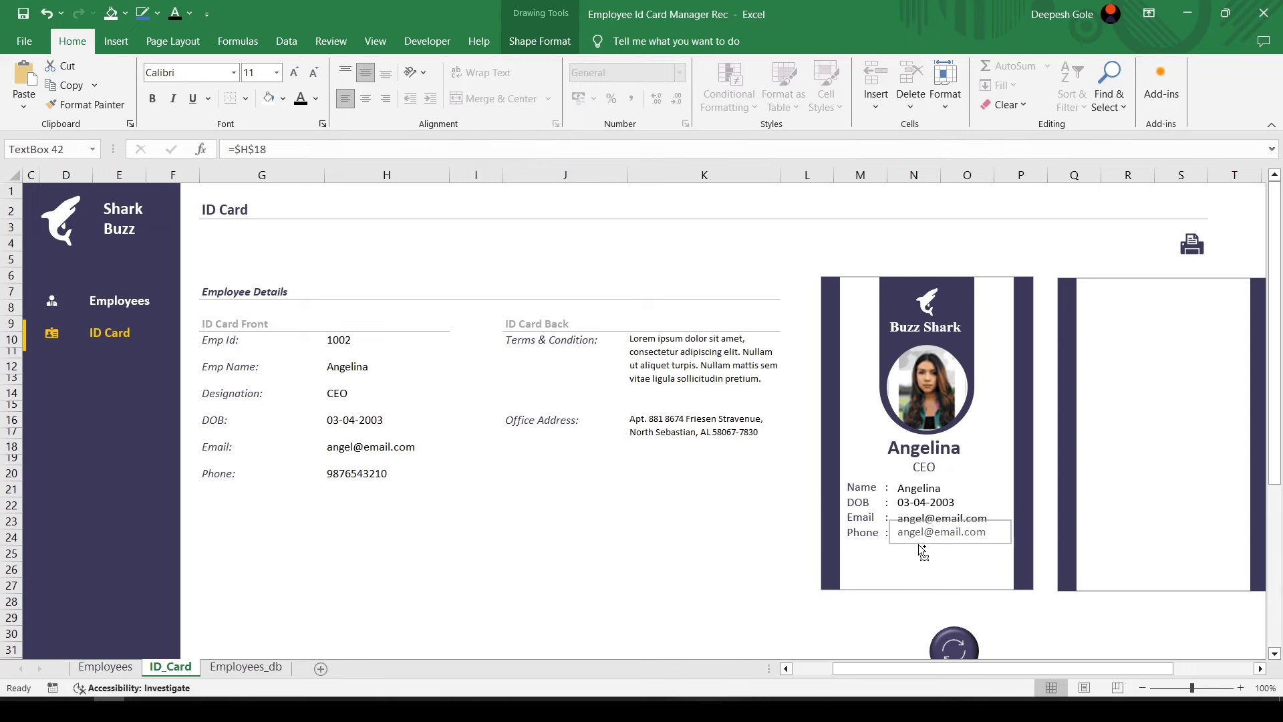
pyautogui.click(276, 153)
pyautogui.press('BackSpace')
pyautogui.press('BackSpace')
pyautogui.write('20')
pyautogui.press('Return')
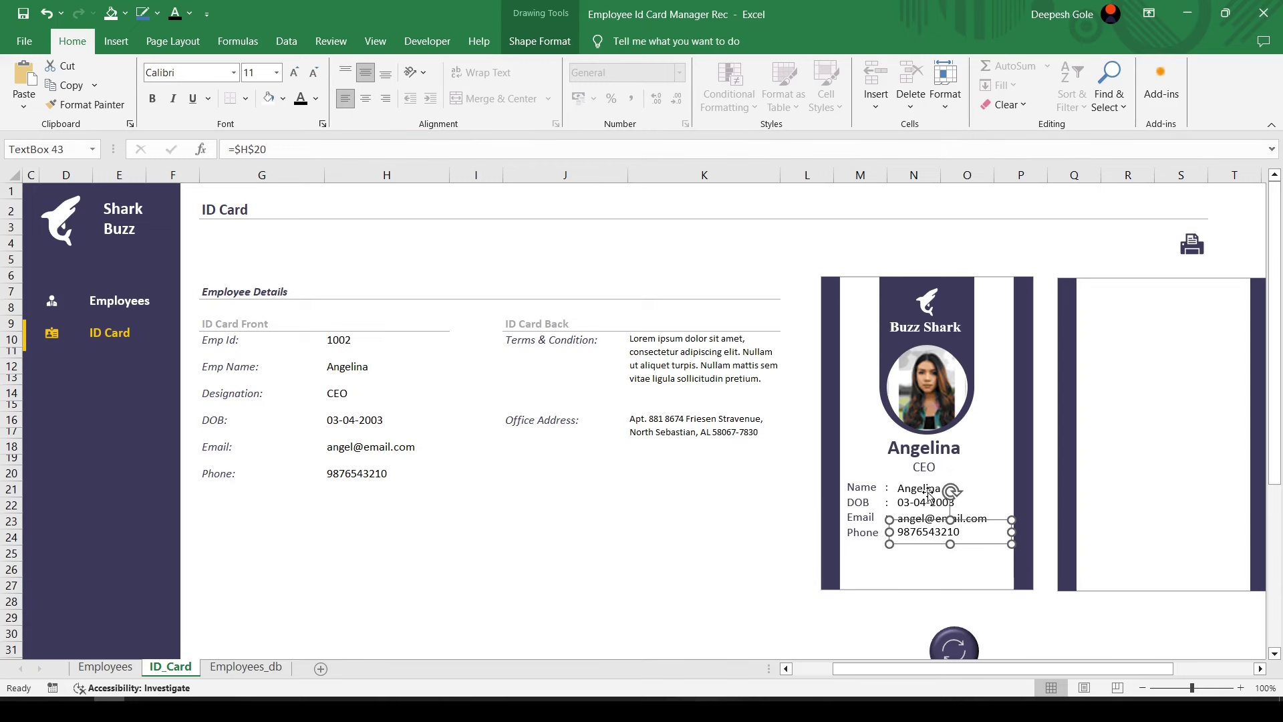
pyautogui.click(928, 495)
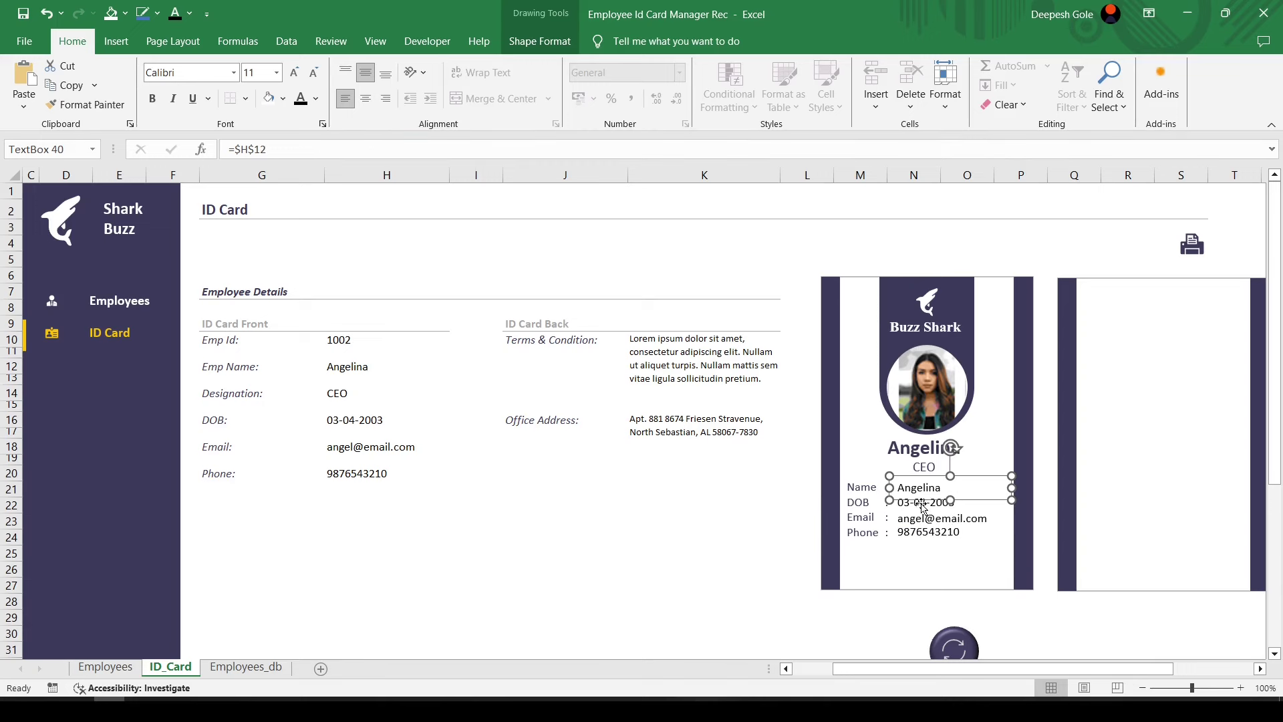
# Copy the Phone field below and link the copy to Emp Id $H$10, showing 1002
pyautogui.moveTo(923, 508); pyautogui.dragTo(936, 576)
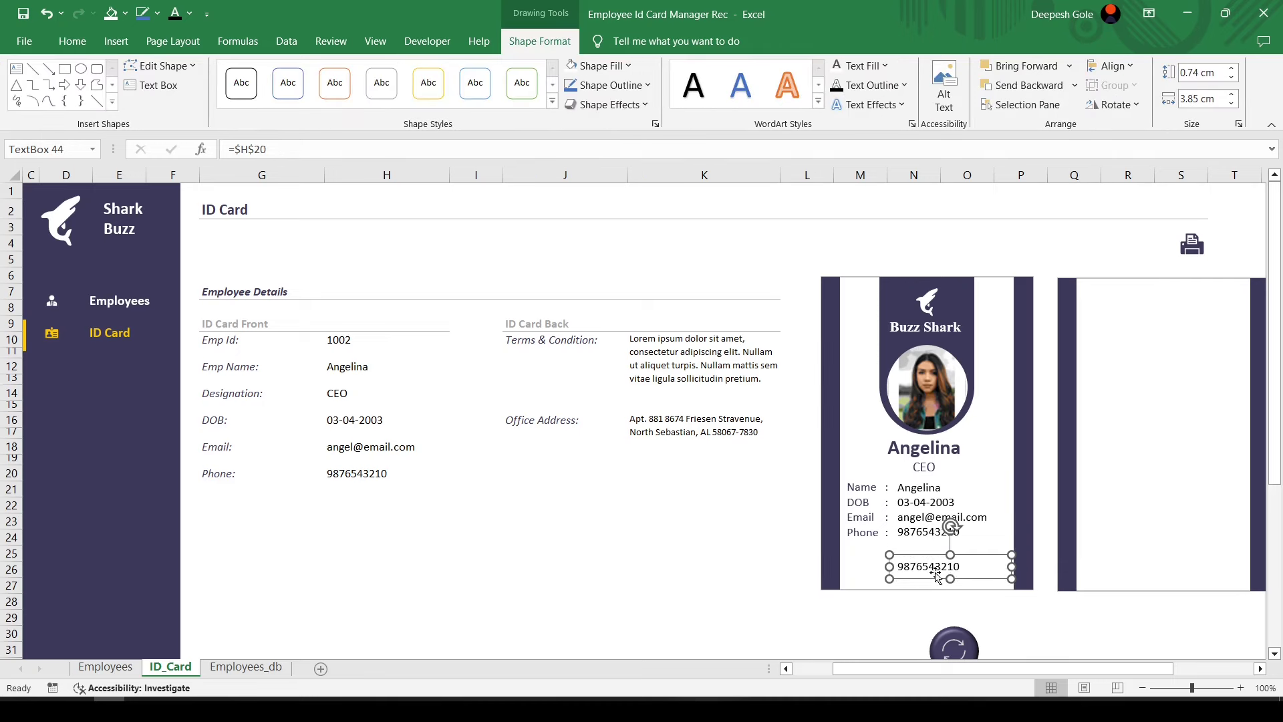
pyautogui.moveTo(310, 152); pyautogui.dragTo(185, 149)
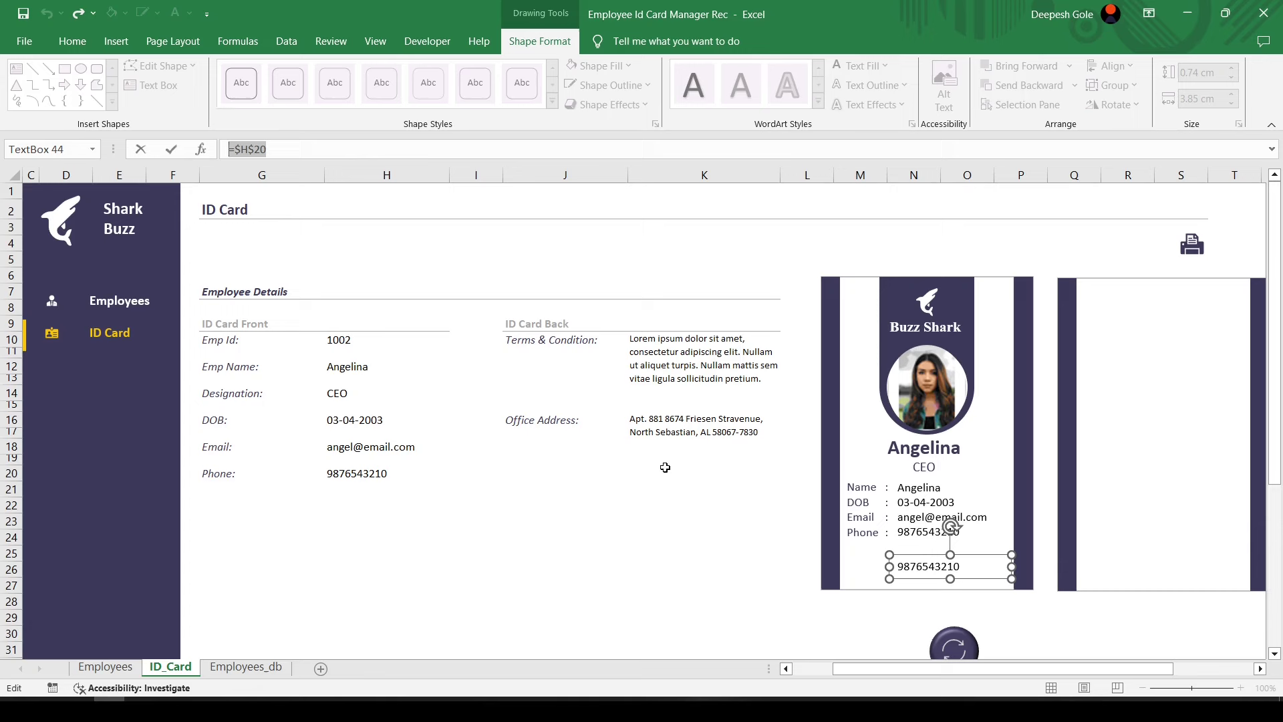
pyautogui.write('=')
pyautogui.click(345, 339)
pyautogui.press('Return')
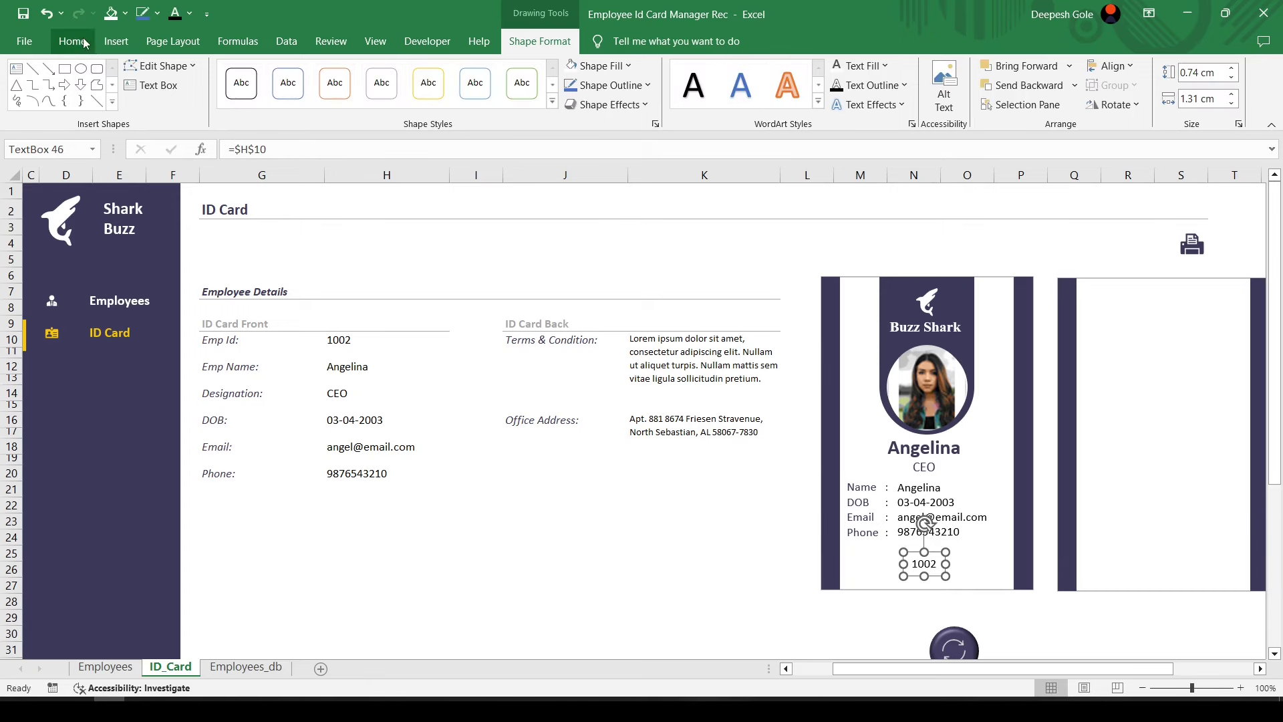
# Format it as a 40-point Free 3 of 9 Extended barcode in the recent dark colour
pyautogui.click(72, 41)
pyautogui.click(221, 74)
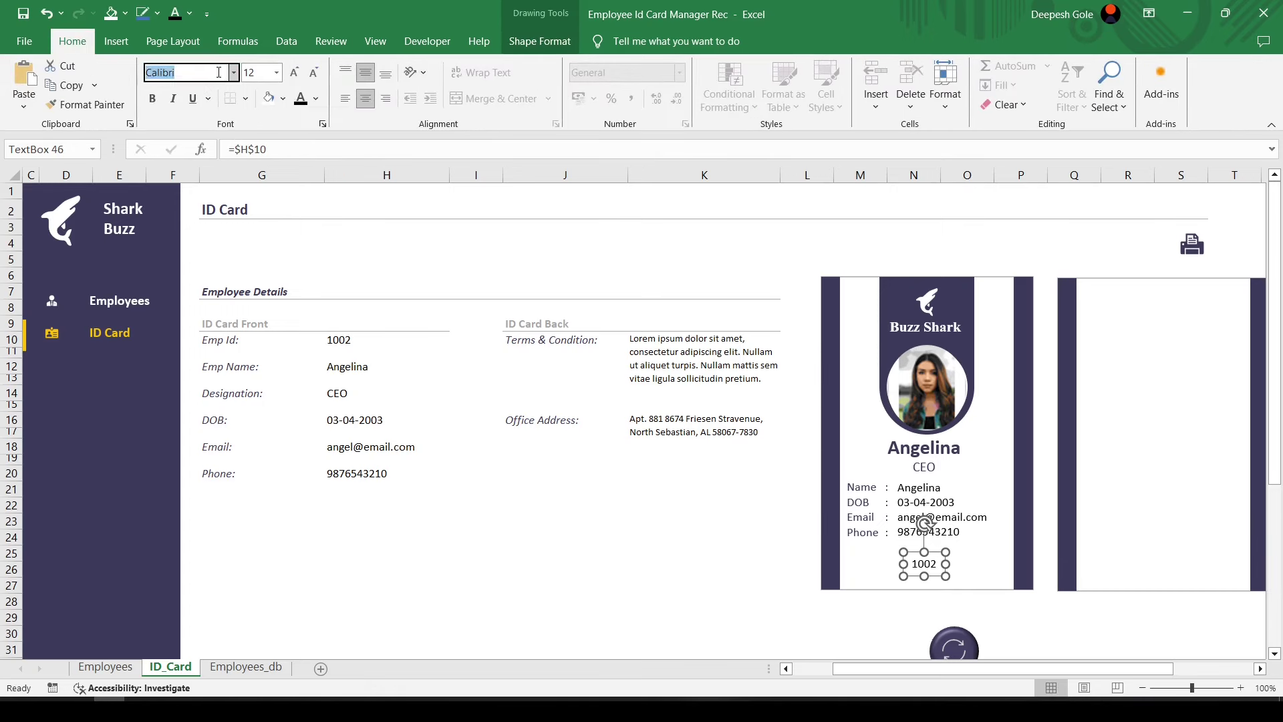
pyautogui.click(234, 72)
pyautogui.moveTo(371, 127); pyautogui.dragTo(371, 175)
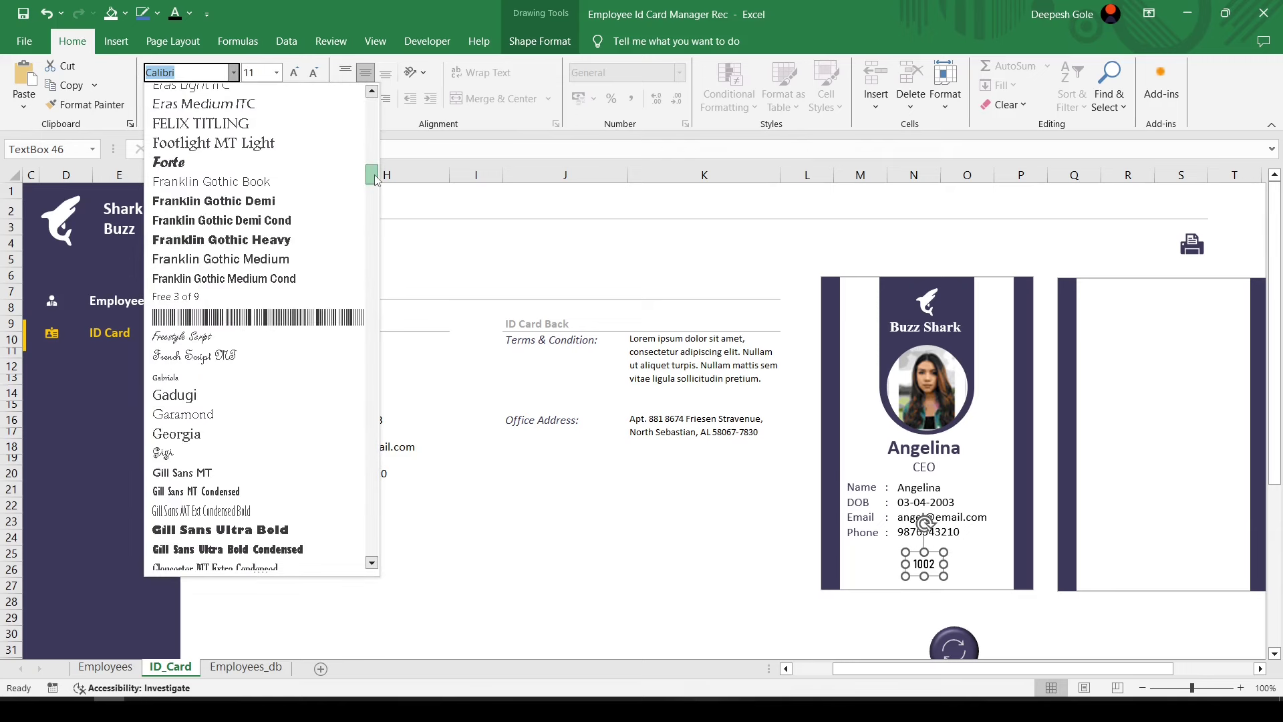
pyautogui.click(275, 324)
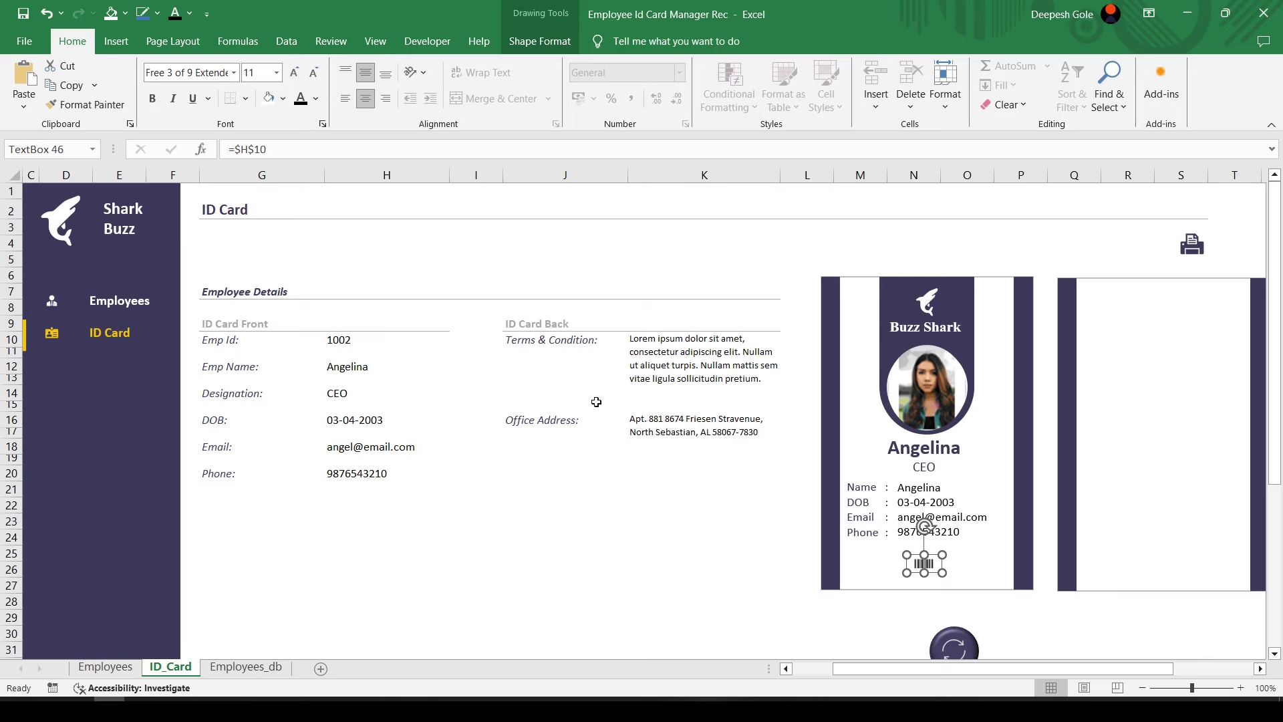
pyautogui.click(294, 75)
pyautogui.click(294, 74)
pyautogui.click(294, 75)
pyautogui.click(294, 75)
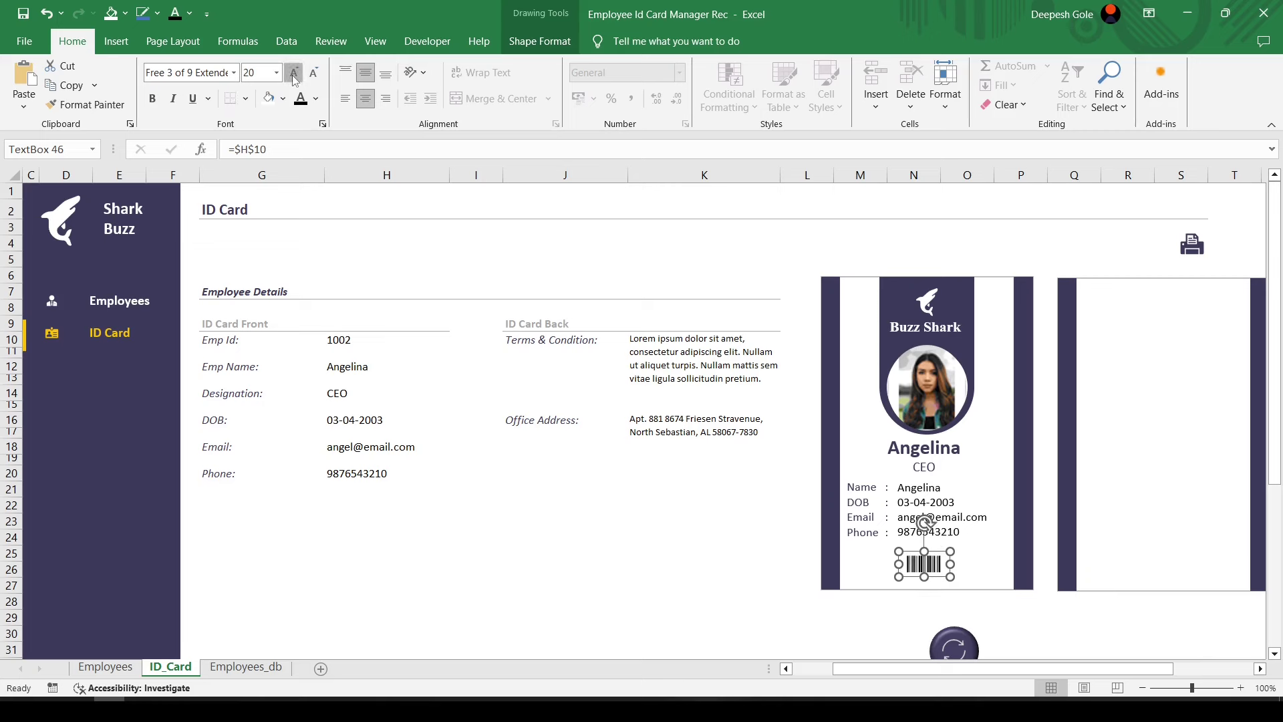
pyautogui.click(294, 75)
pyautogui.click(294, 75)
pyautogui.click(295, 74)
pyautogui.click(294, 74)
pyautogui.click(294, 74)
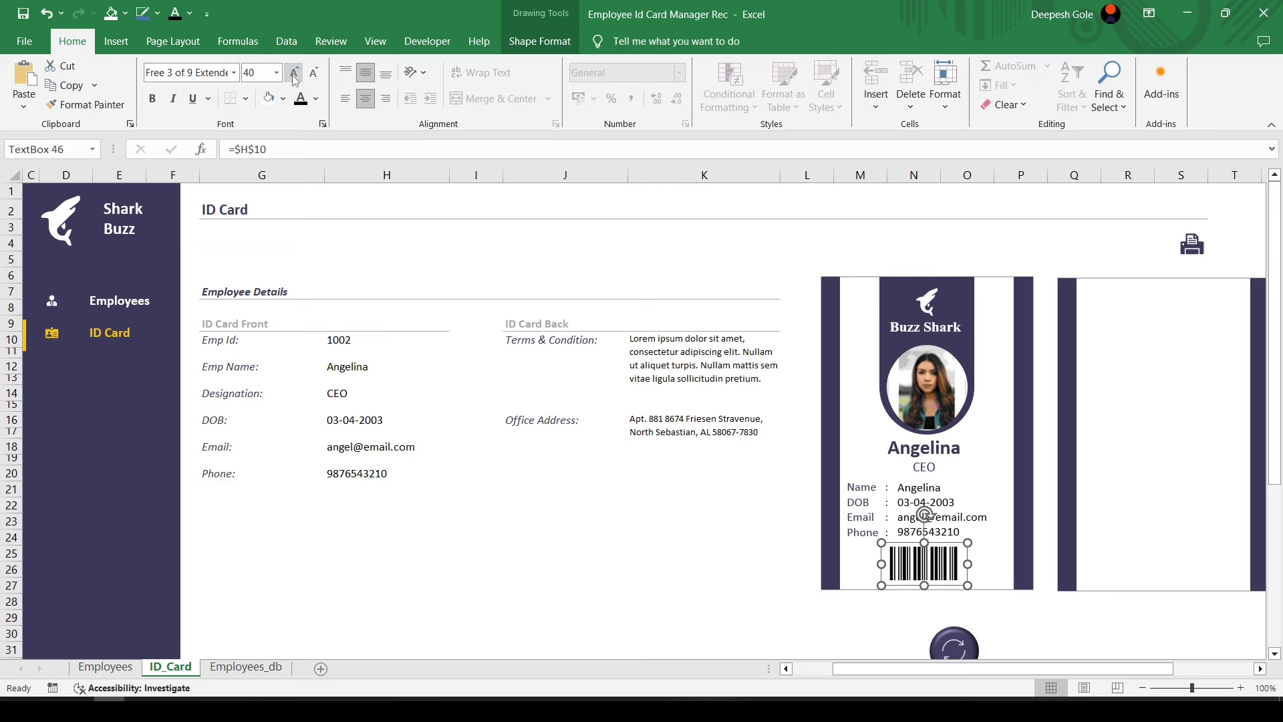
pyautogui.click(316, 99)
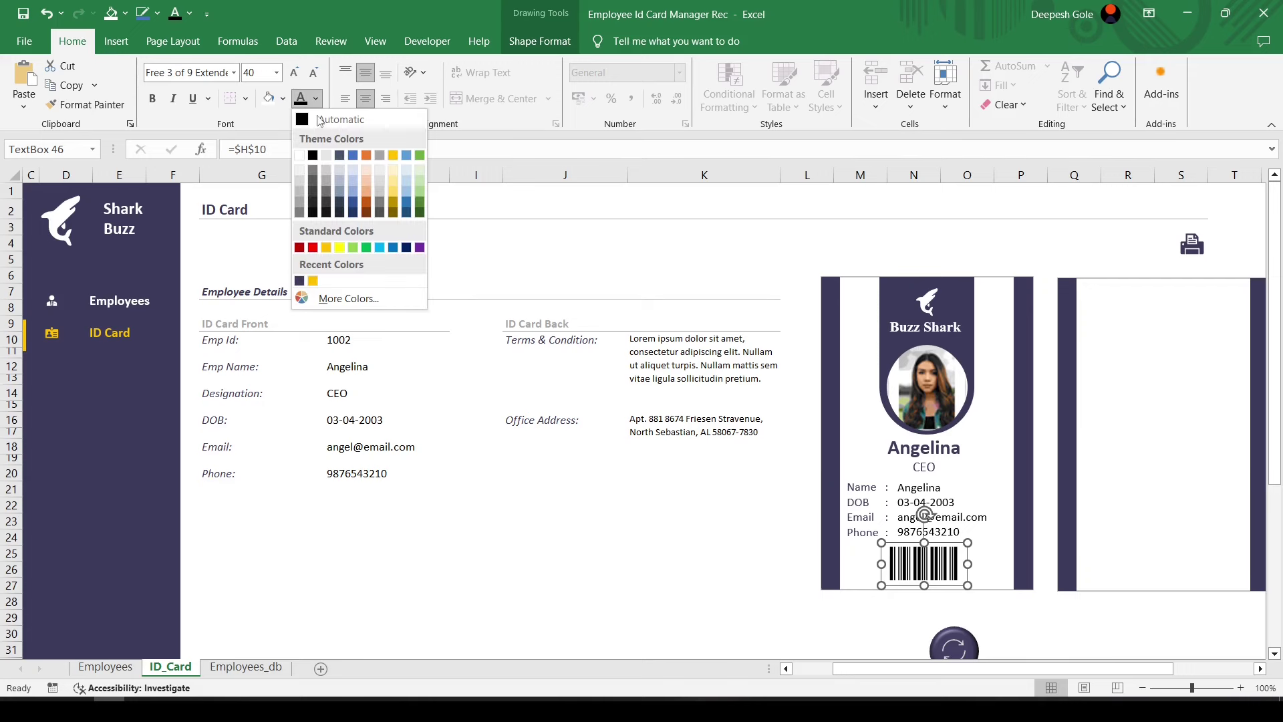
pyautogui.click(299, 280)
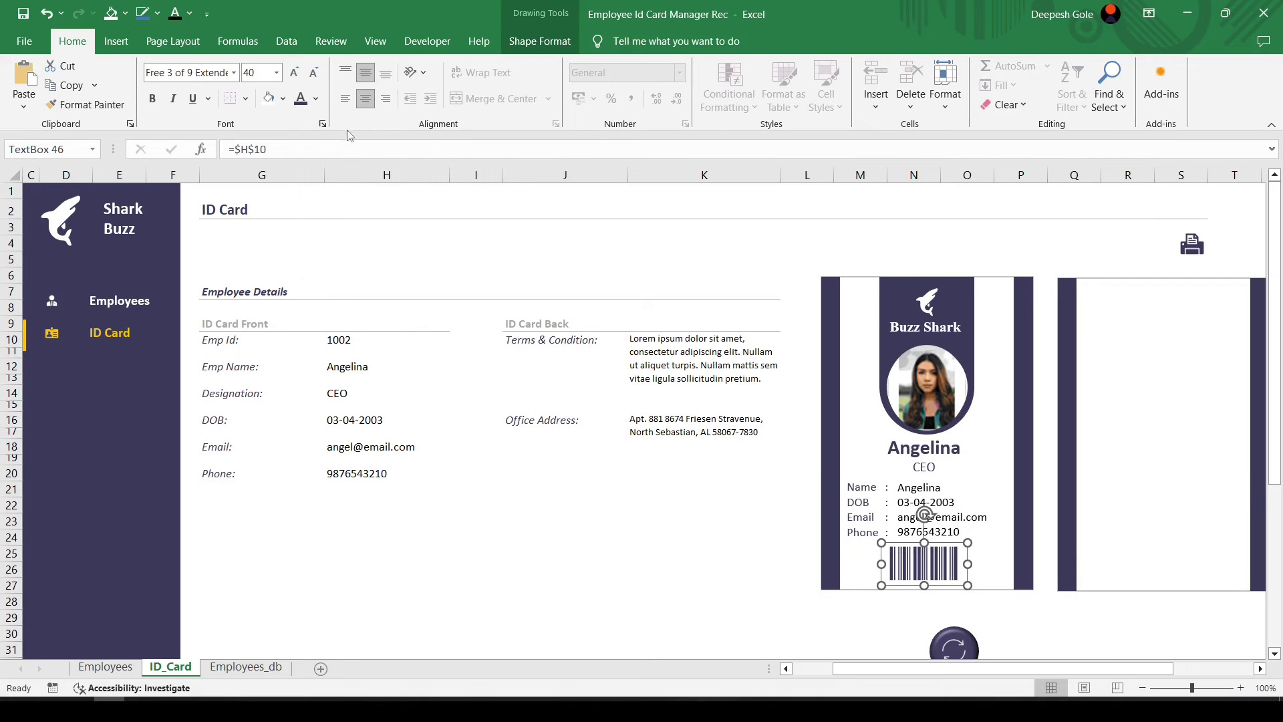
# Expand the barcode's character spacing by 1.8 points
pyautogui.click(322, 125)
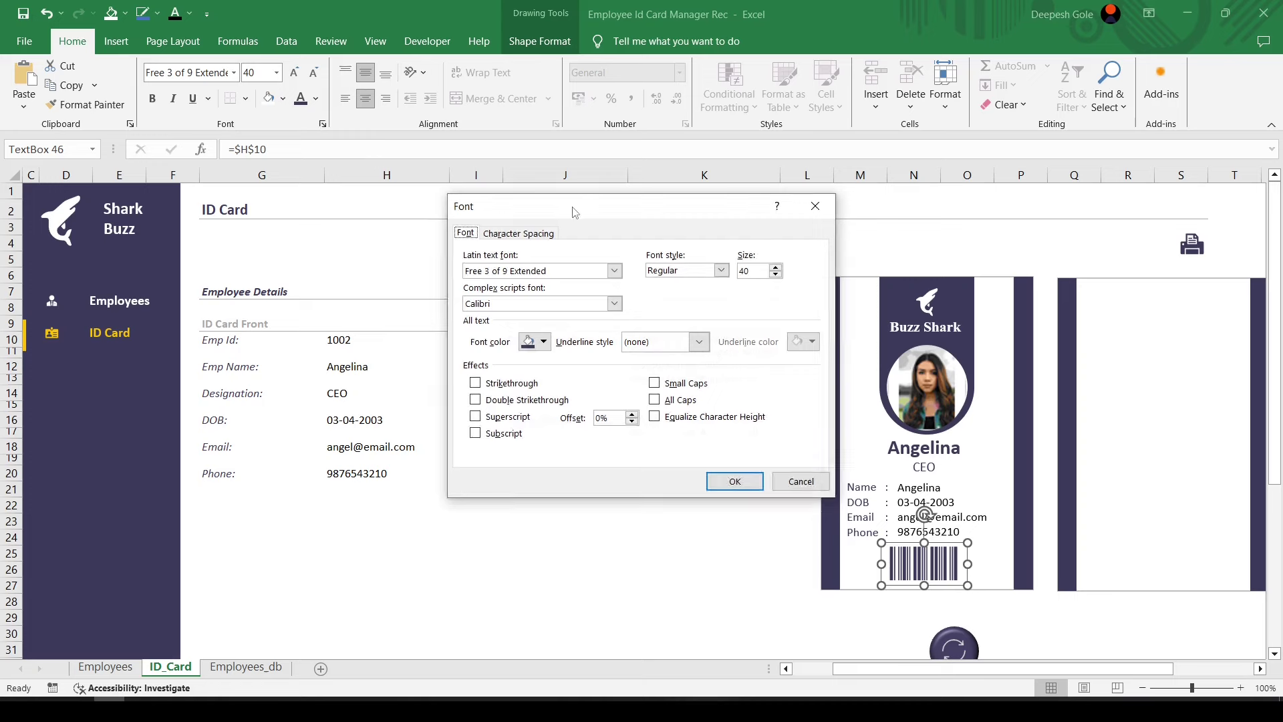
pyautogui.moveTo(573, 209); pyautogui.dragTo(460, 209)
pyautogui.click(411, 233)
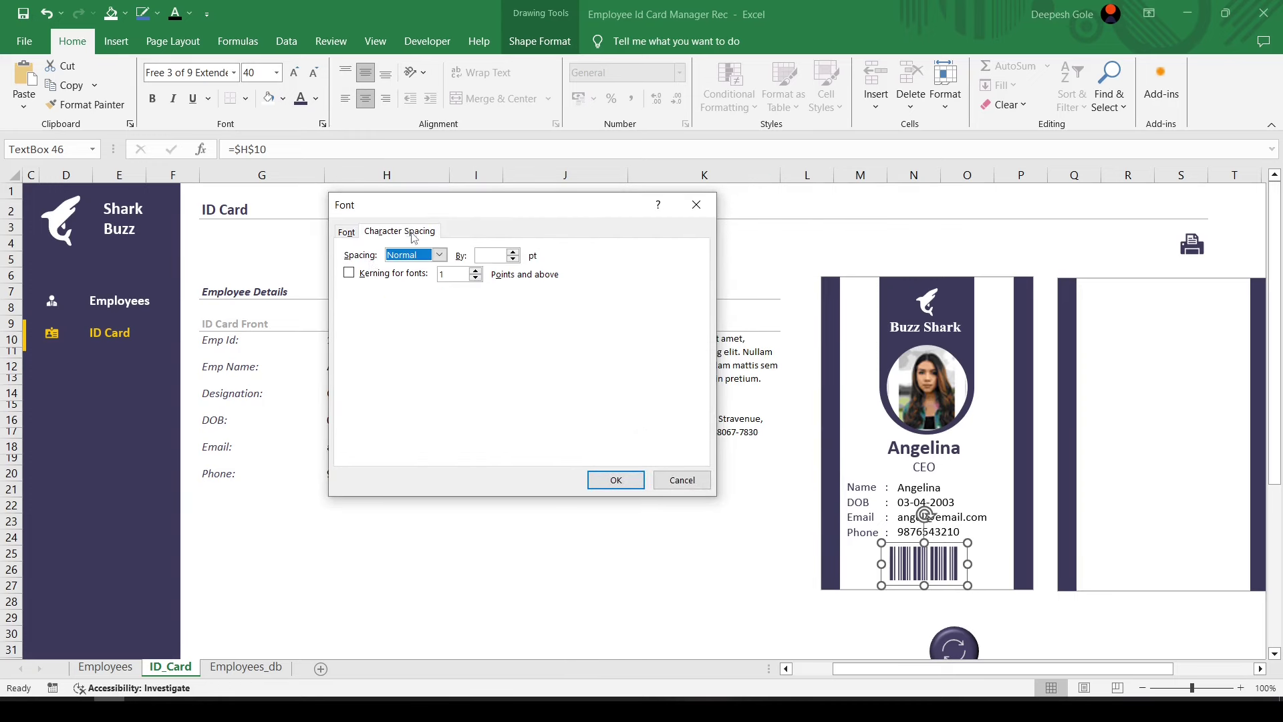
pyautogui.click(440, 255)
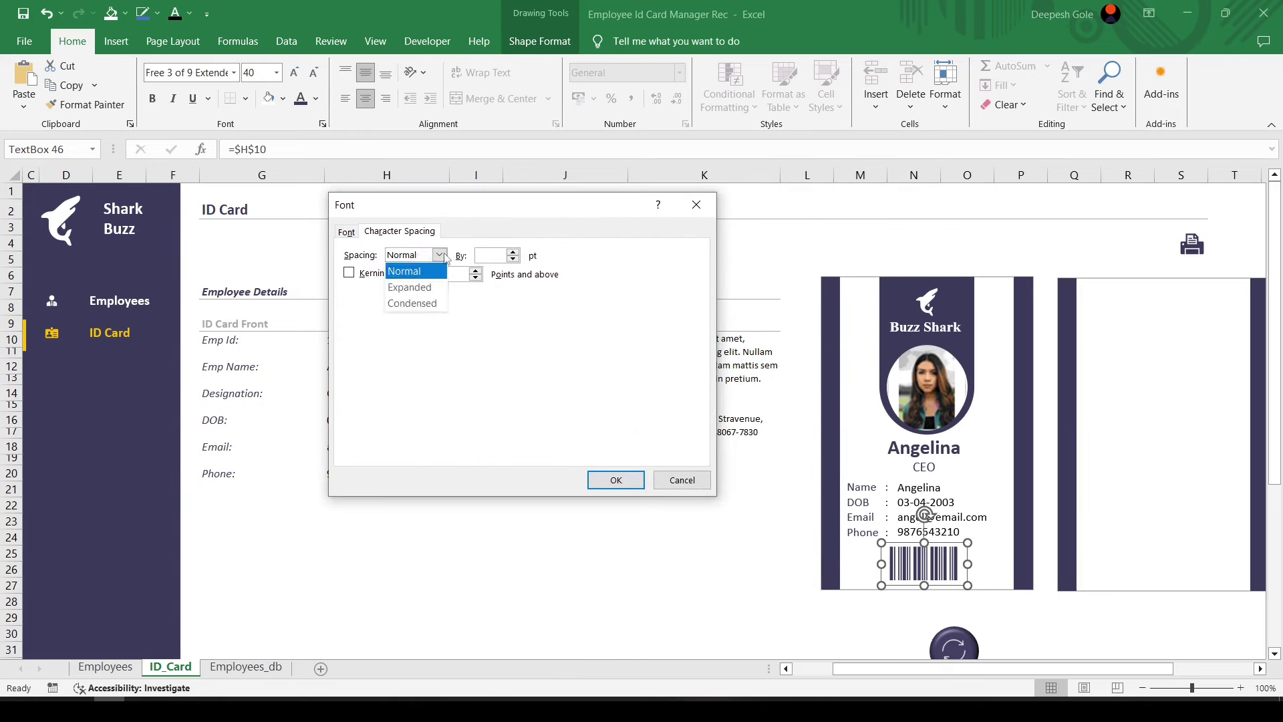
pyautogui.click(416, 287)
pyautogui.click(512, 253)
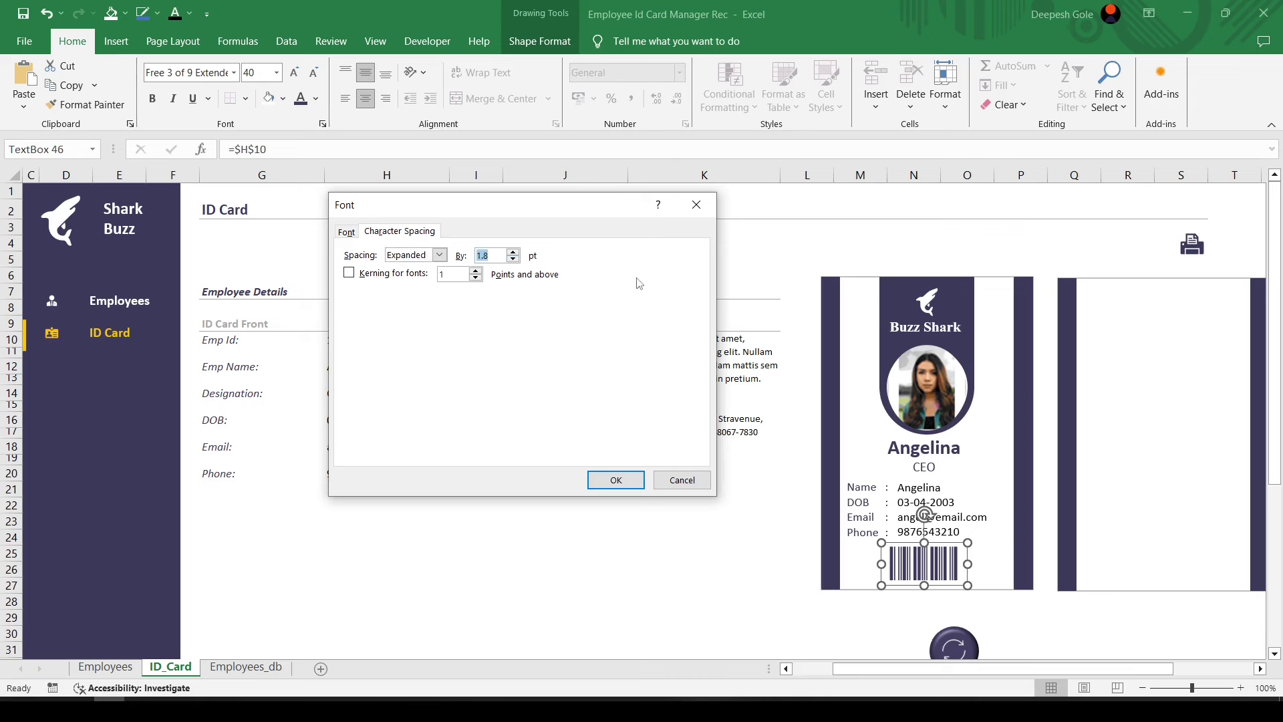
pyautogui.click(623, 478)
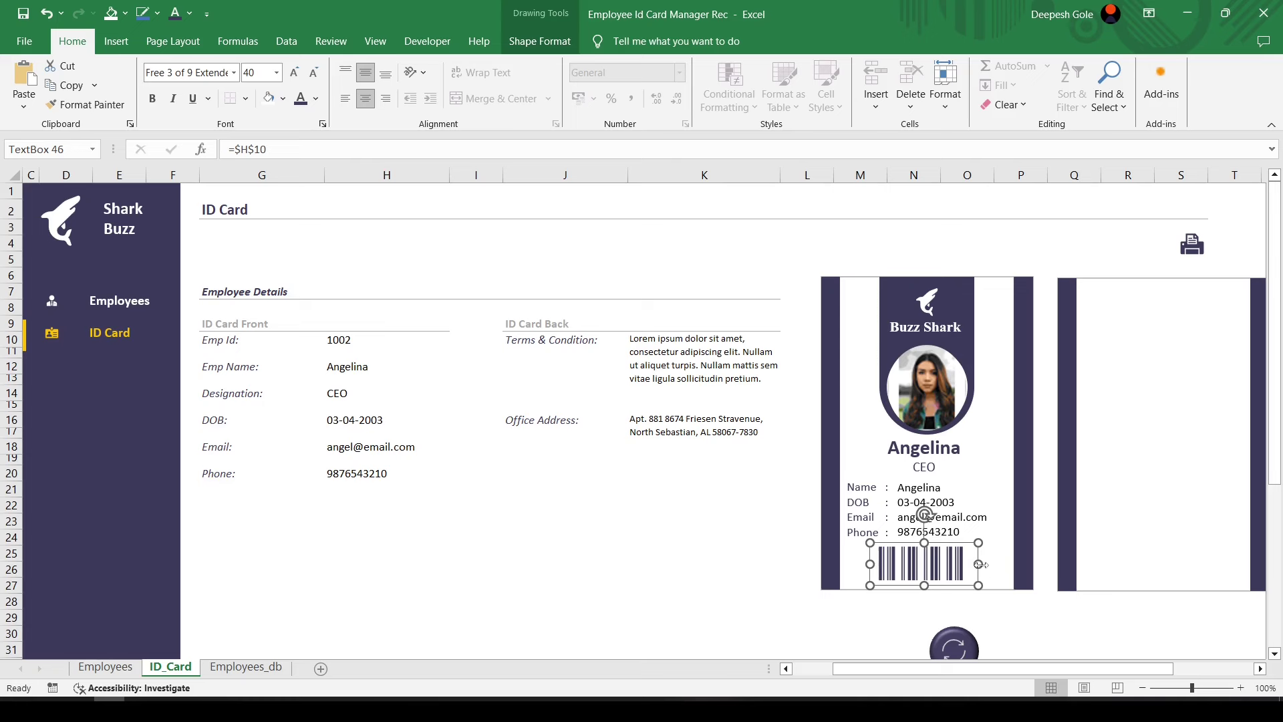
# Widen the barcode box to the left and right beneath the Phone line
pyautogui.moveTo(980, 564); pyautogui.dragTo(1013, 564)
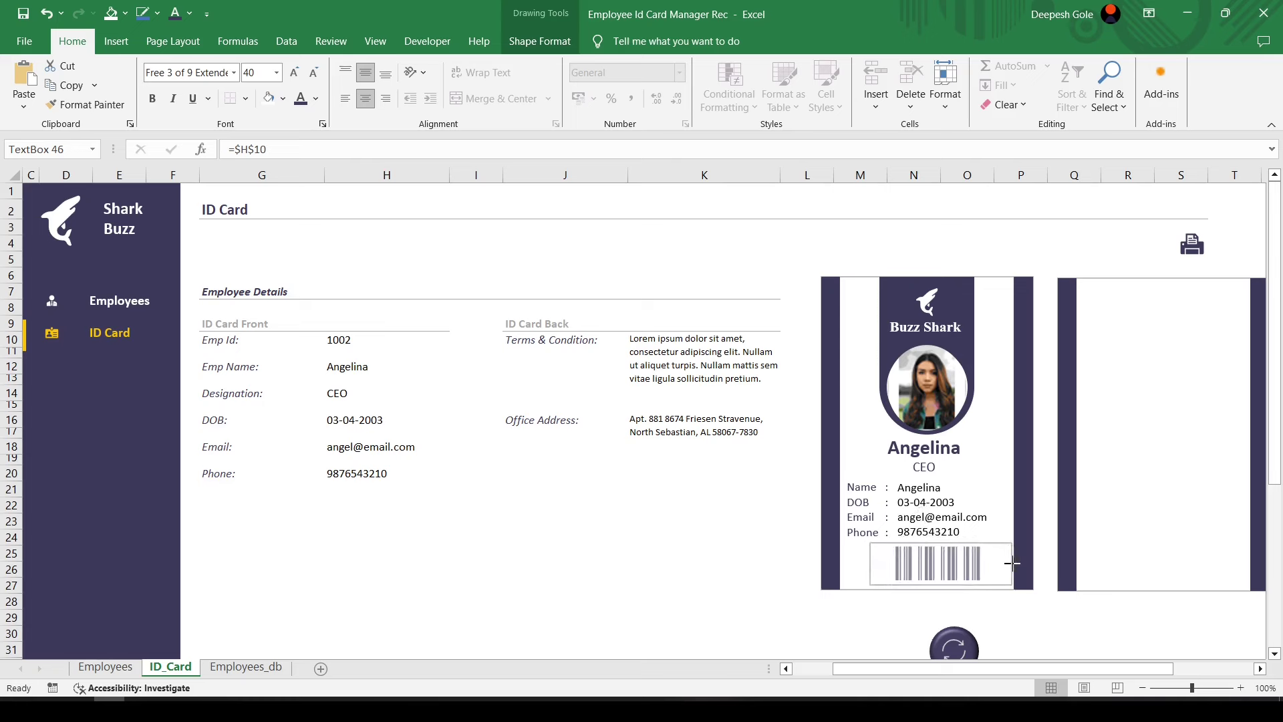
pyautogui.moveTo(870, 565); pyautogui.dragTo(843, 566)
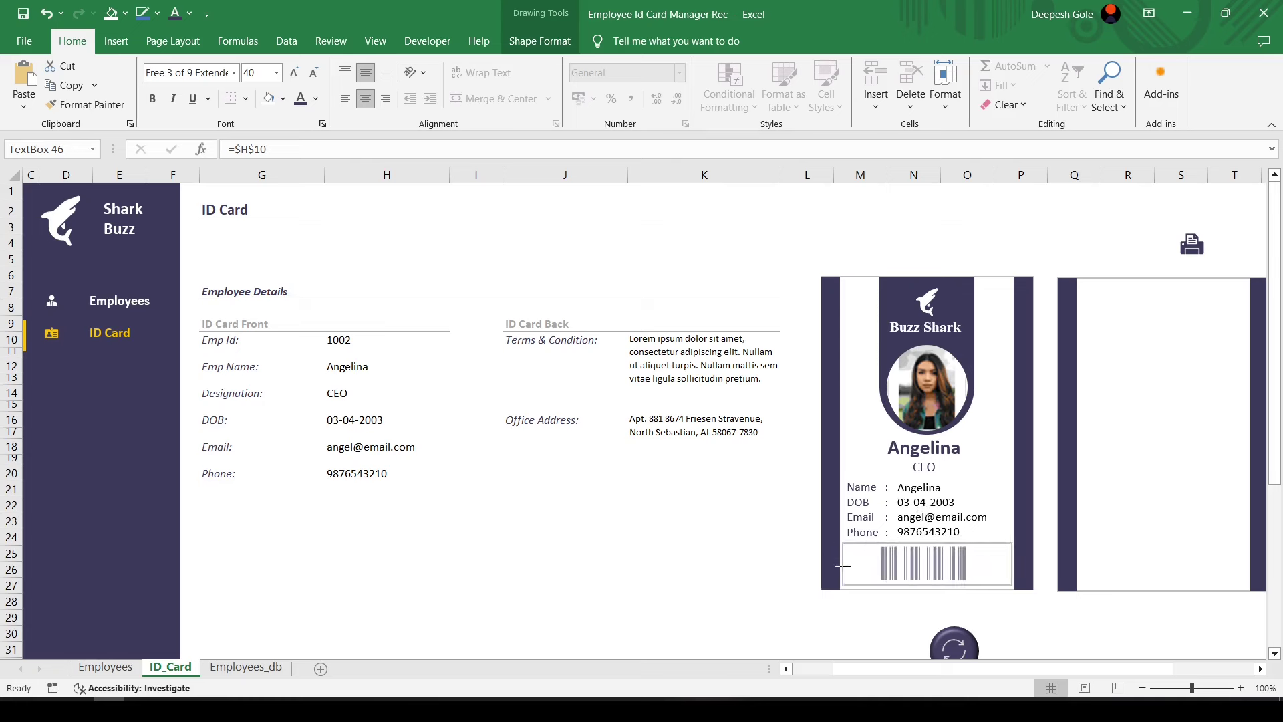
pyautogui.click(687, 550)
# Copy the shark logo and Buzz Shark name onto the top of the card back
pyautogui.click(927, 308)
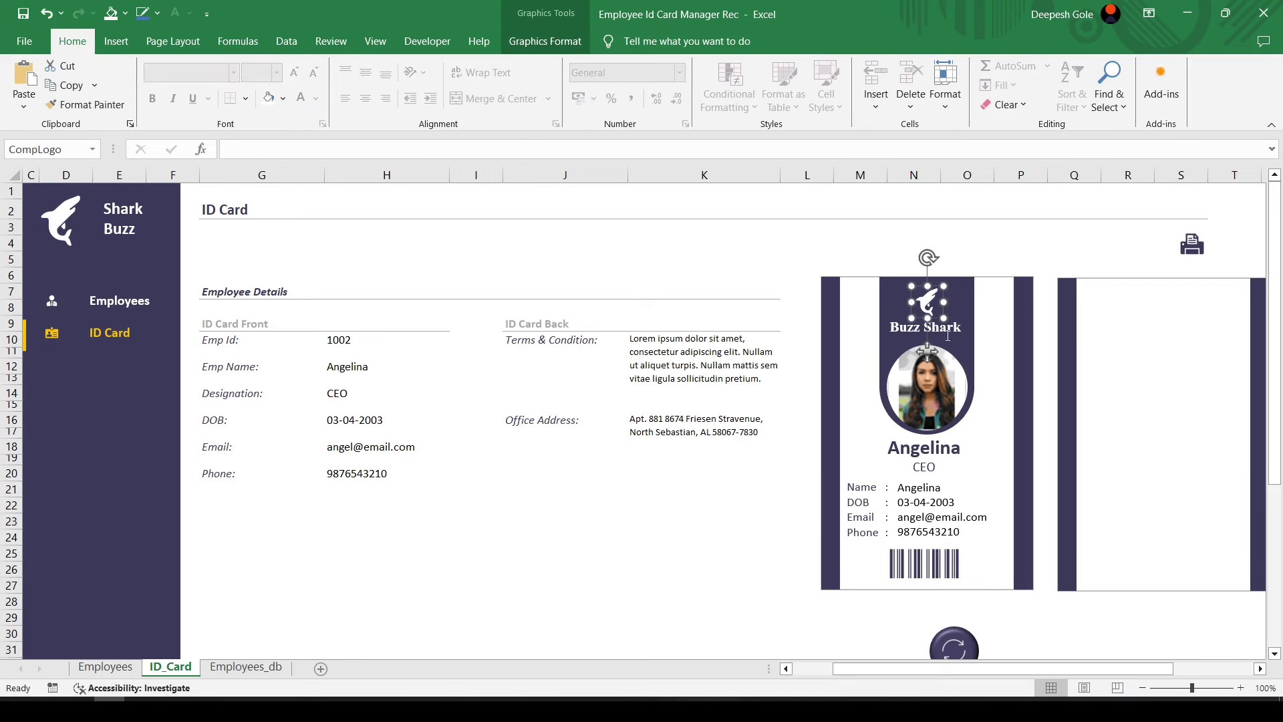
pyautogui.keyDown('shift'); pyautogui.click(949, 330); pyautogui.keyUp('shift')
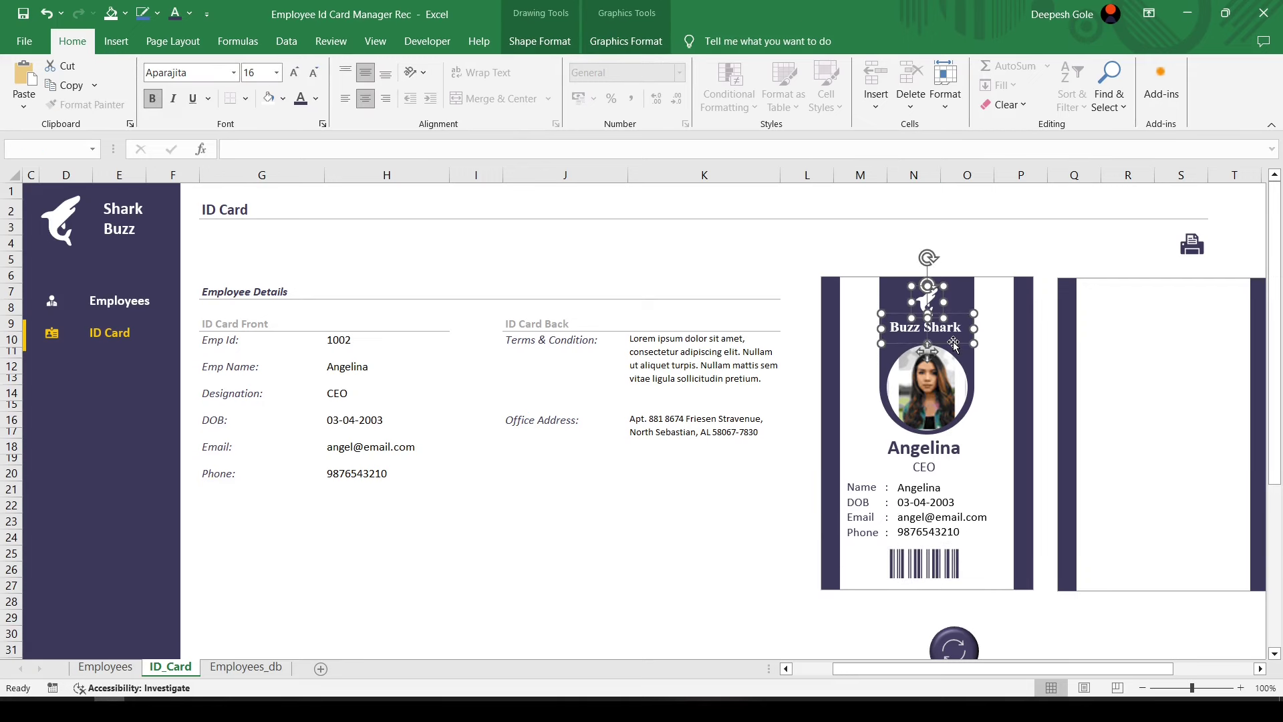
pyautogui.moveTo(957, 349); pyautogui.dragTo(1176, 351)
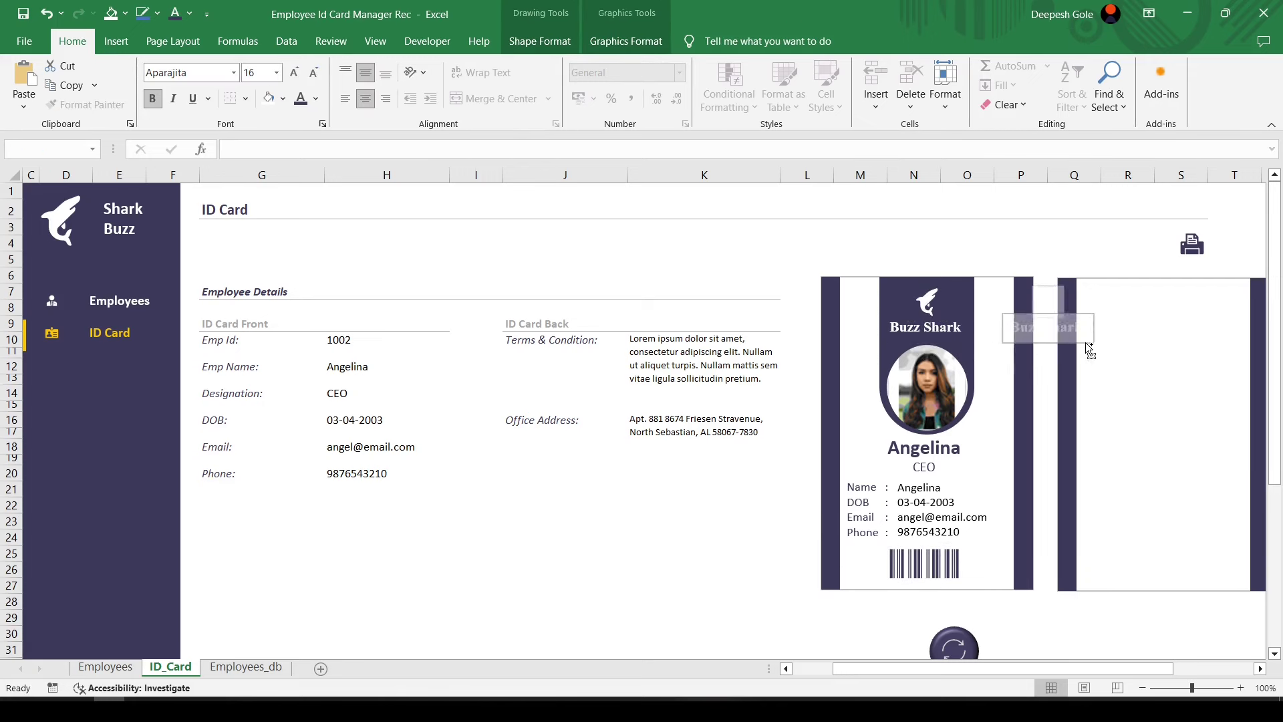
pyautogui.click(1180, 318)
# Colour the back-card logo fill and Buzz Shark text fill dark navy
pyautogui.click(1164, 306)
pyautogui.click(545, 41)
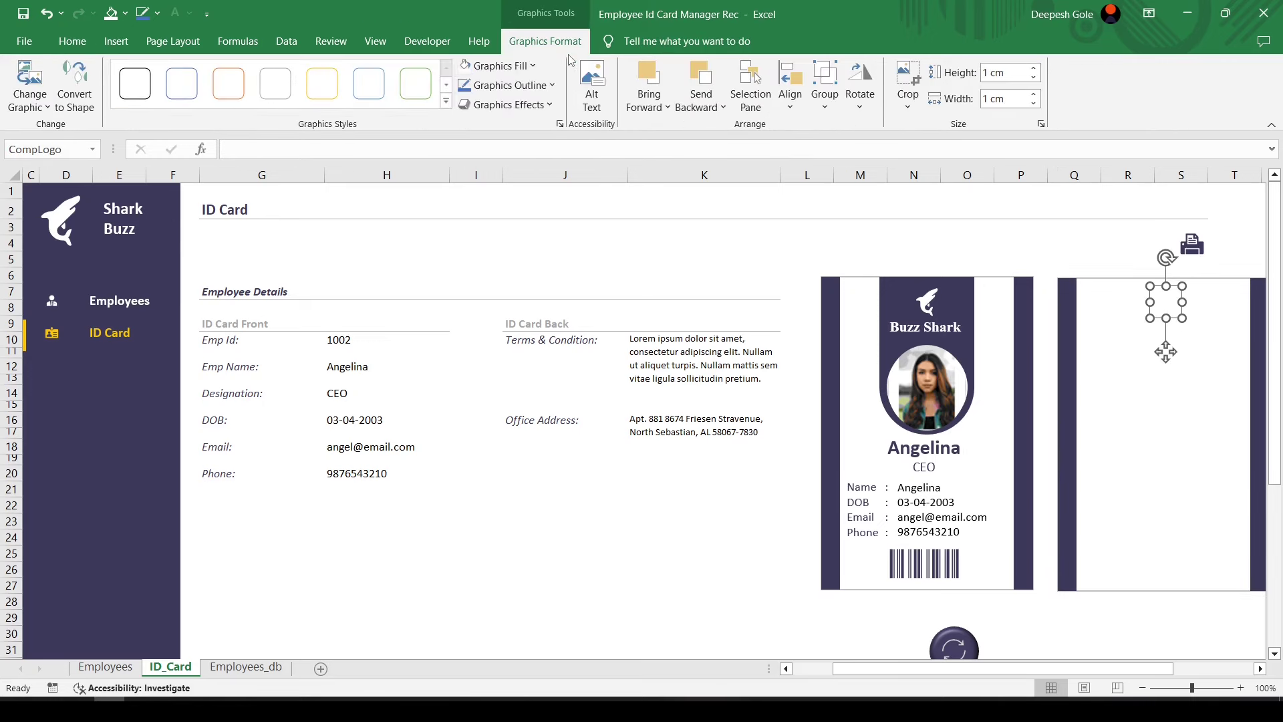
pyautogui.click(508, 64)
pyautogui.click(466, 251)
pyautogui.click(1164, 340)
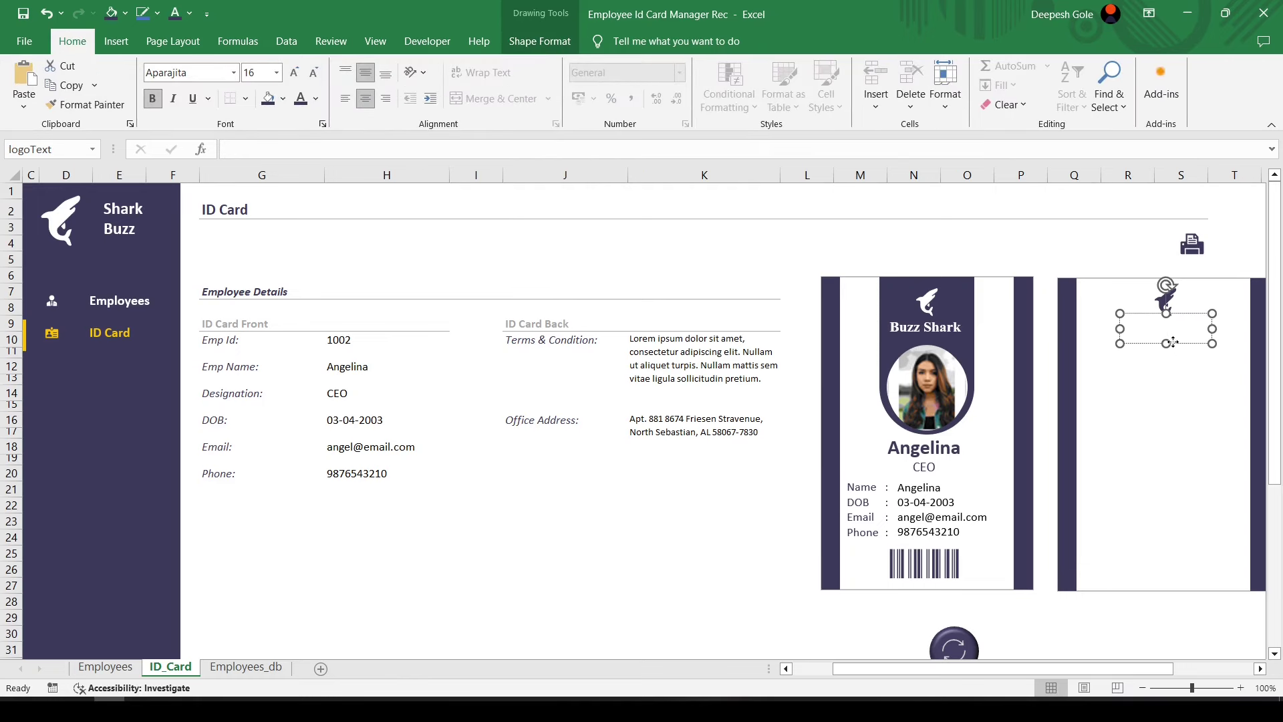
pyautogui.click(540, 41)
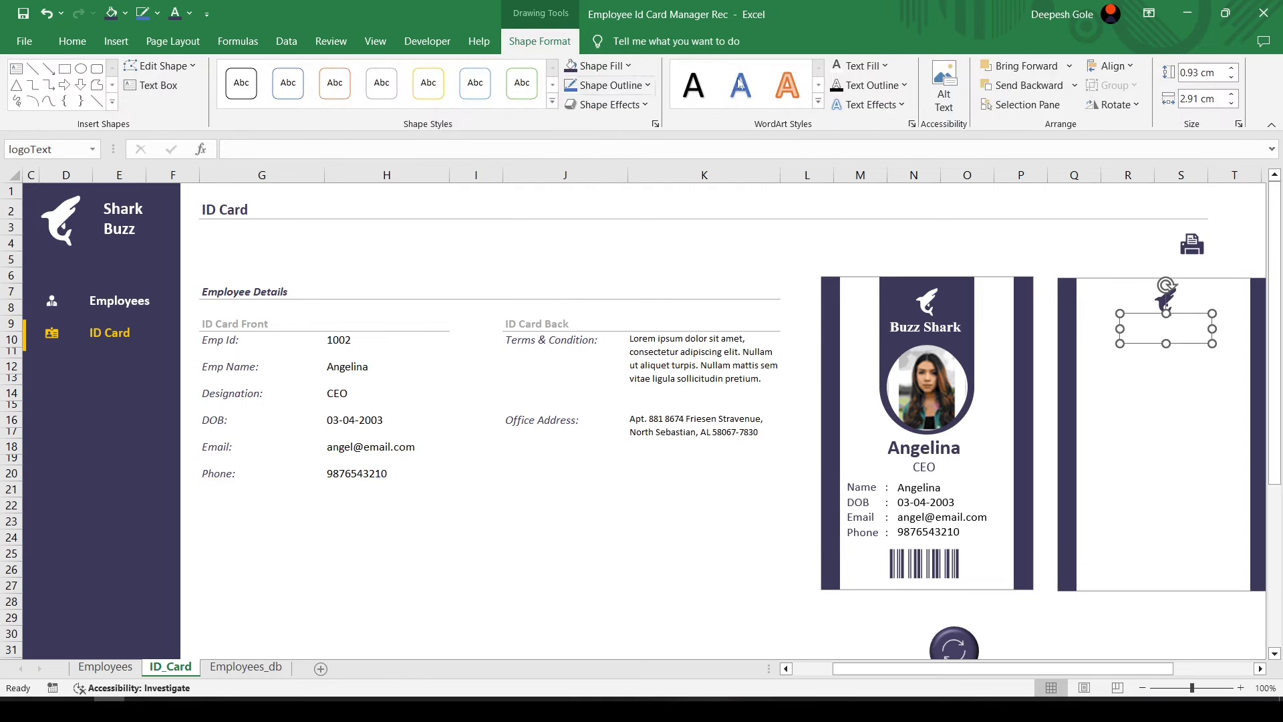
pyautogui.click(882, 71)
pyautogui.click(833, 247)
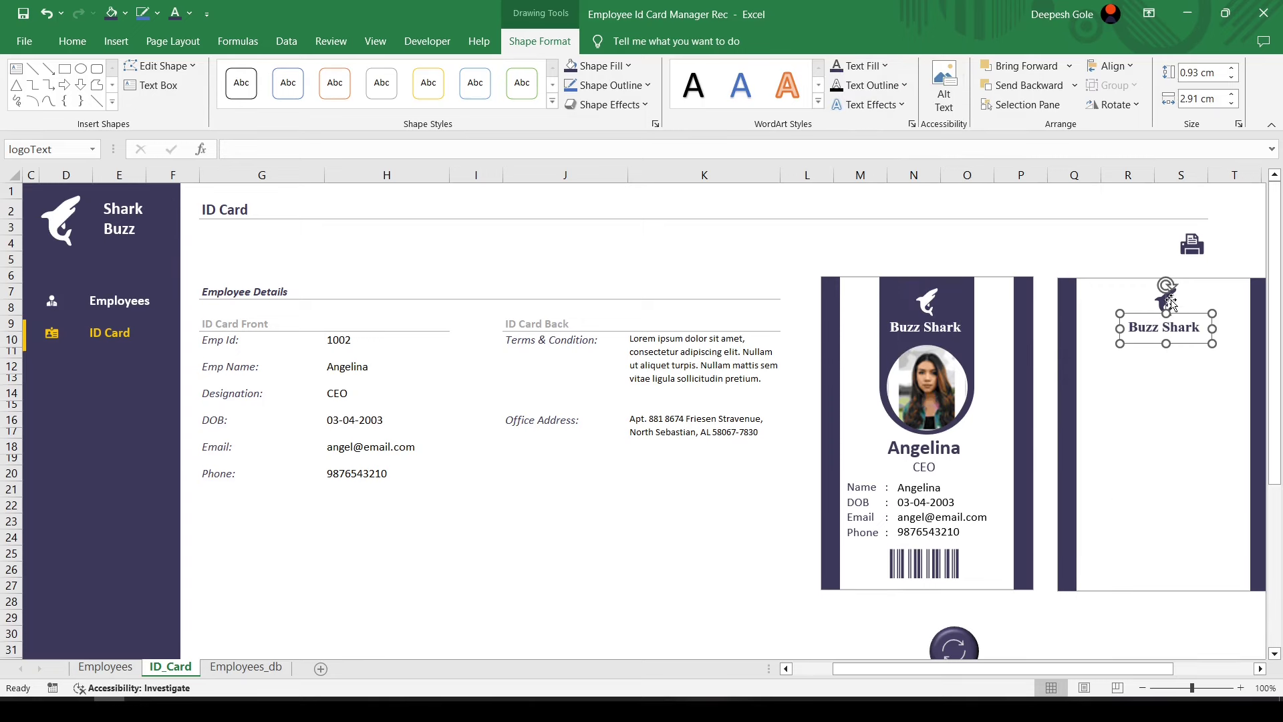
pyautogui.click(1084, 258)
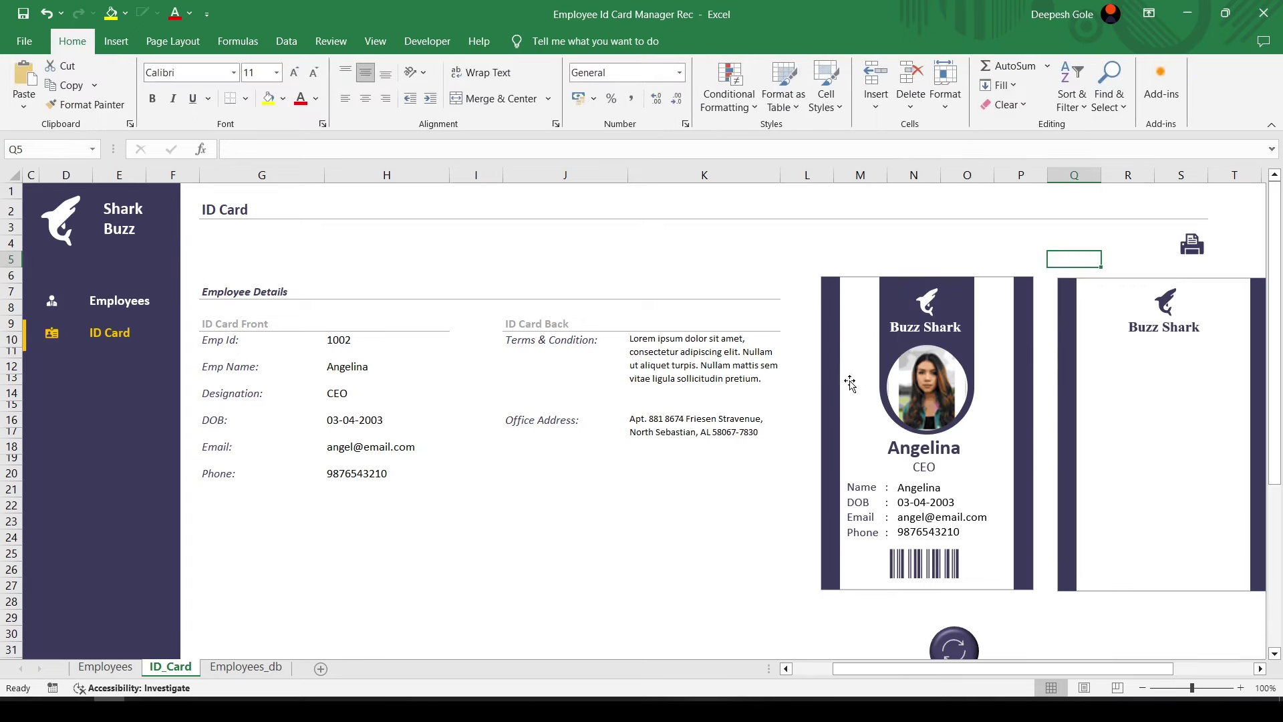
# Draw a new text box and link it to the terms text in K10
pyautogui.click(119, 42)
pyautogui.click(241, 66)
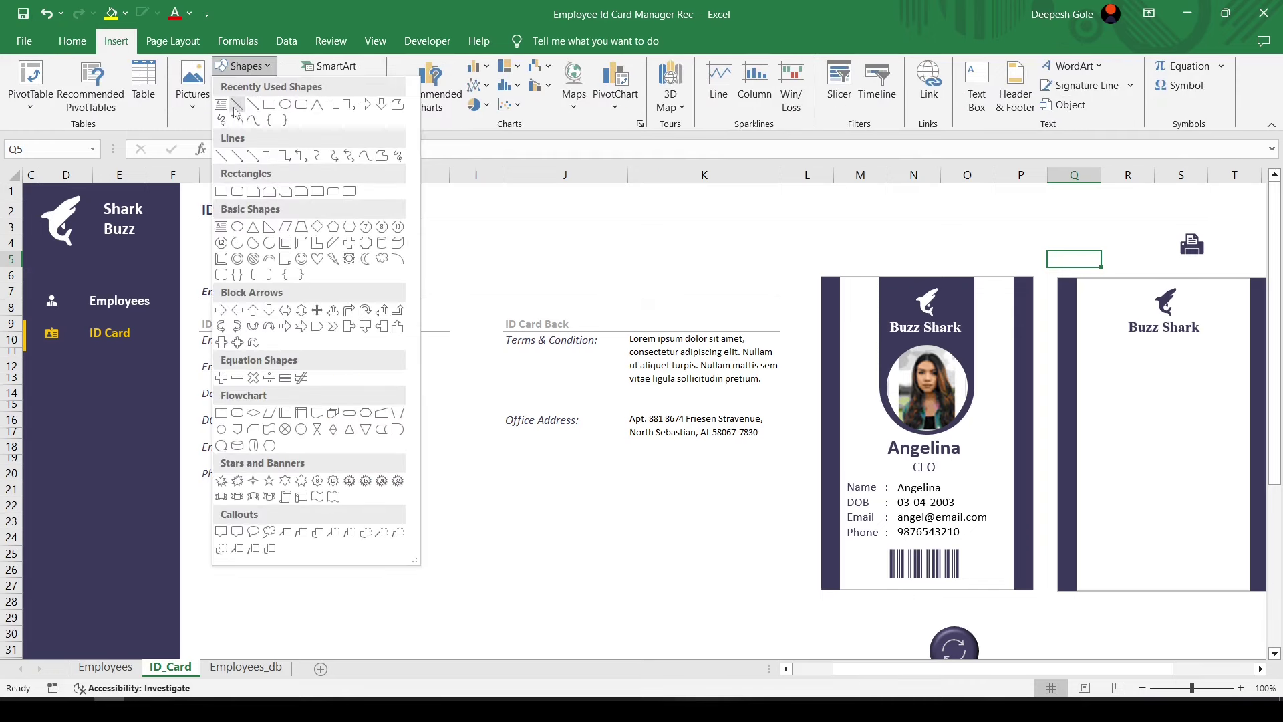
pyautogui.click(220, 104)
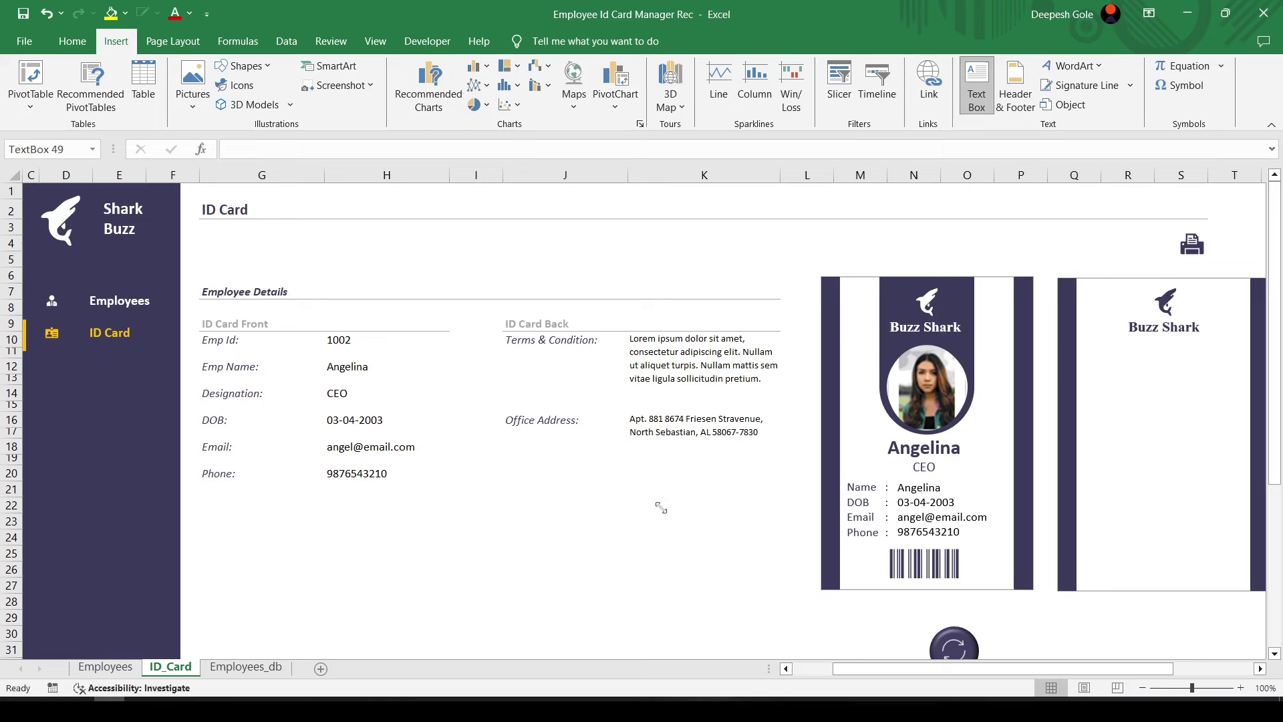
pyautogui.moveTo(660, 508); pyautogui.dragTo(679, 531)
pyautogui.click(301, 151)
pyautogui.write('=')
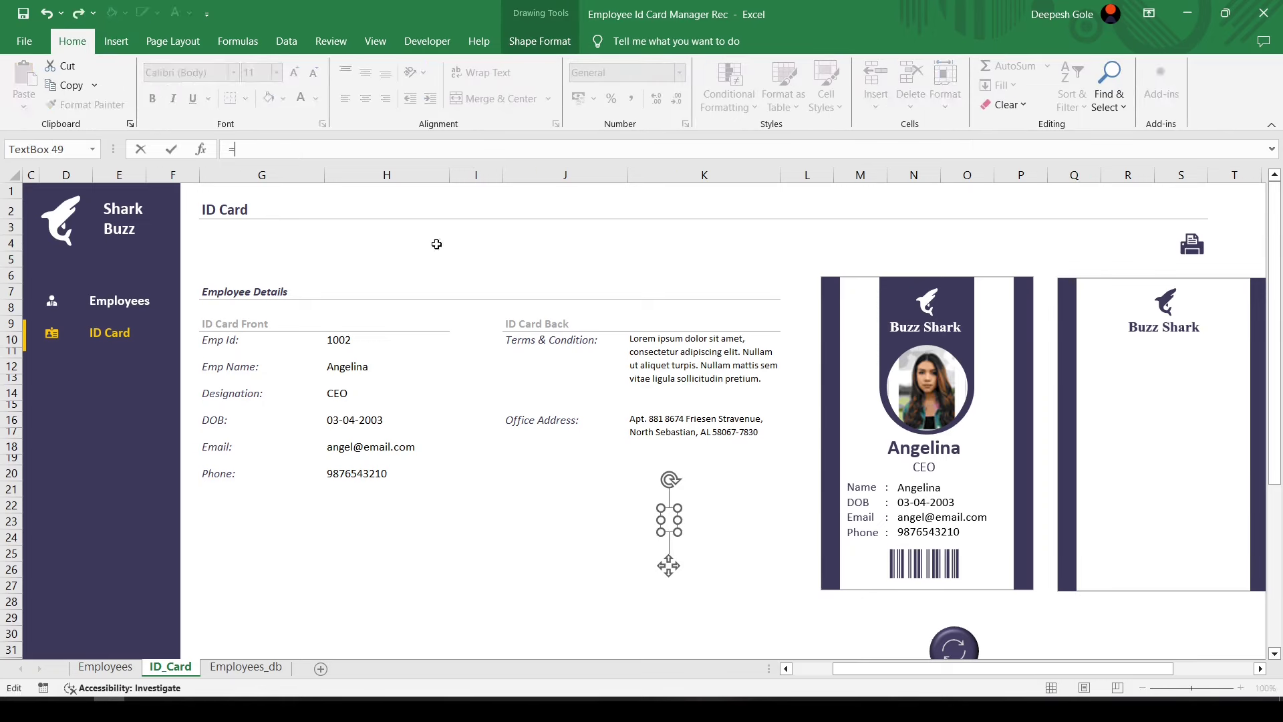
pyautogui.click(657, 341)
pyautogui.press('Return')
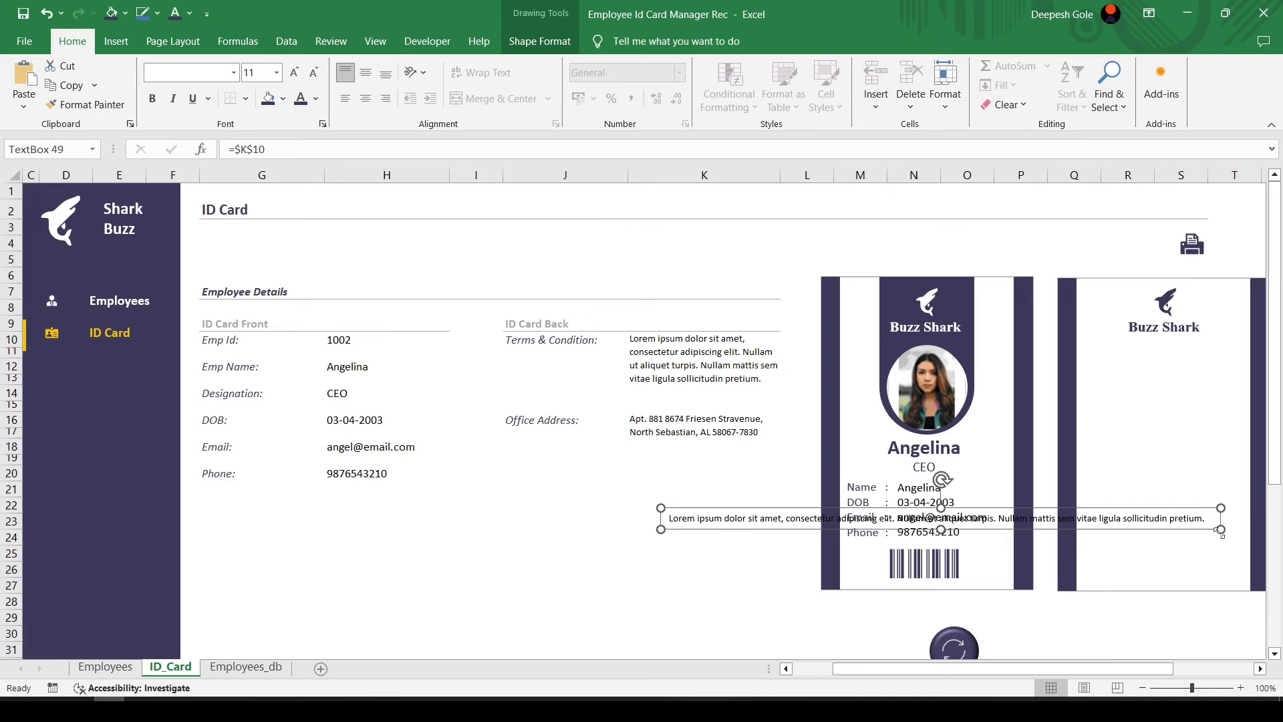
# Wrap the terms box, move it onto the card back, and centre it at size 11
pyautogui.moveTo(1219, 528); pyautogui.dragTo(803, 579)
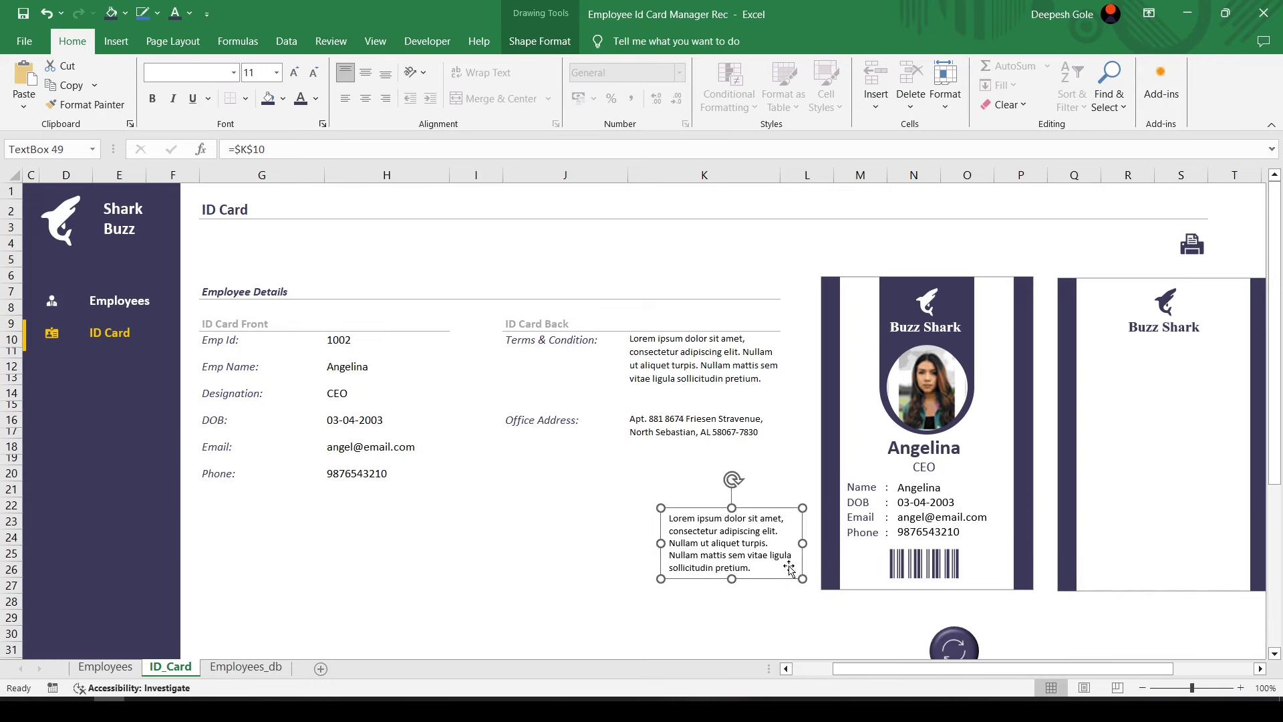
pyautogui.click(366, 72)
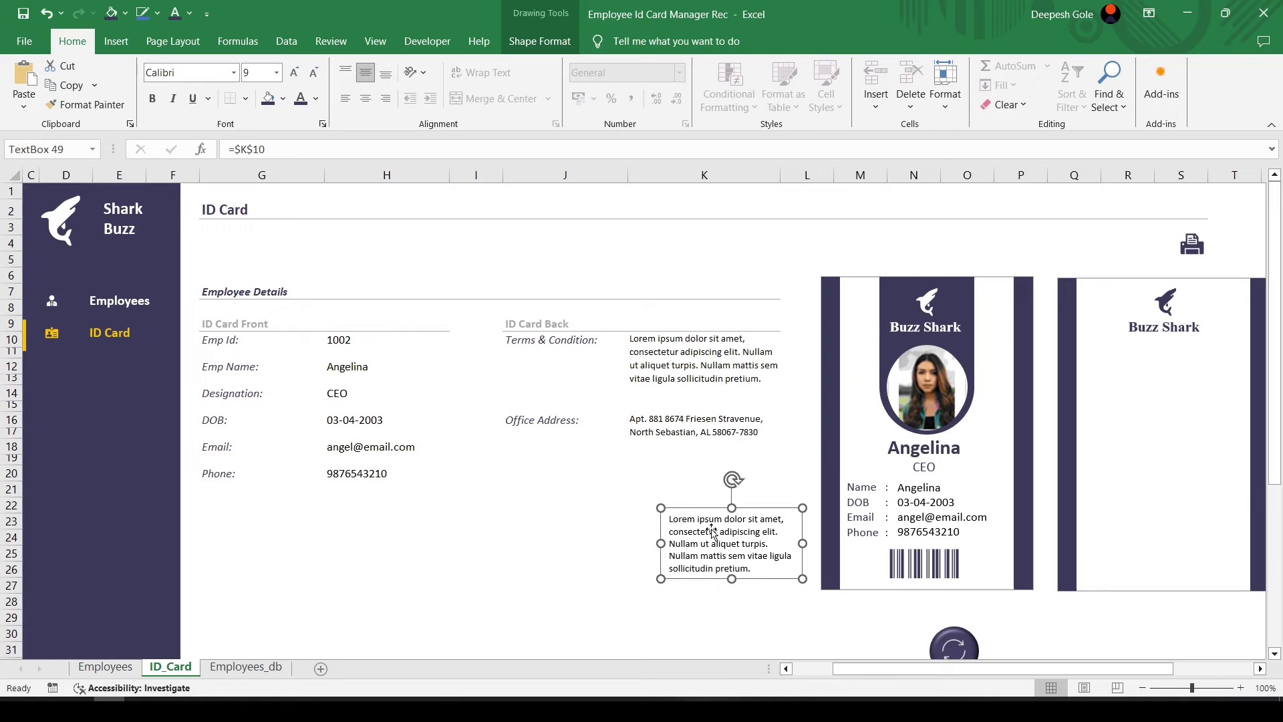
pyautogui.click(345, 72)
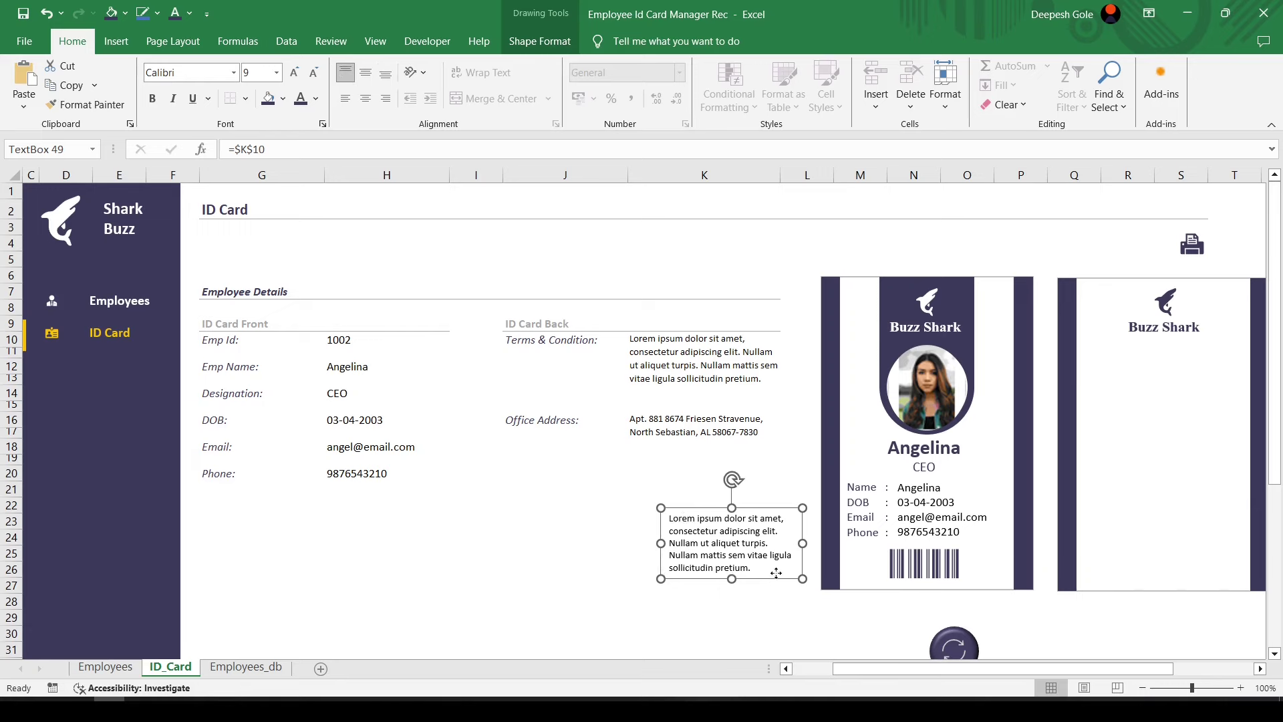
pyautogui.moveTo(776, 573); pyautogui.dragTo(1202, 440)
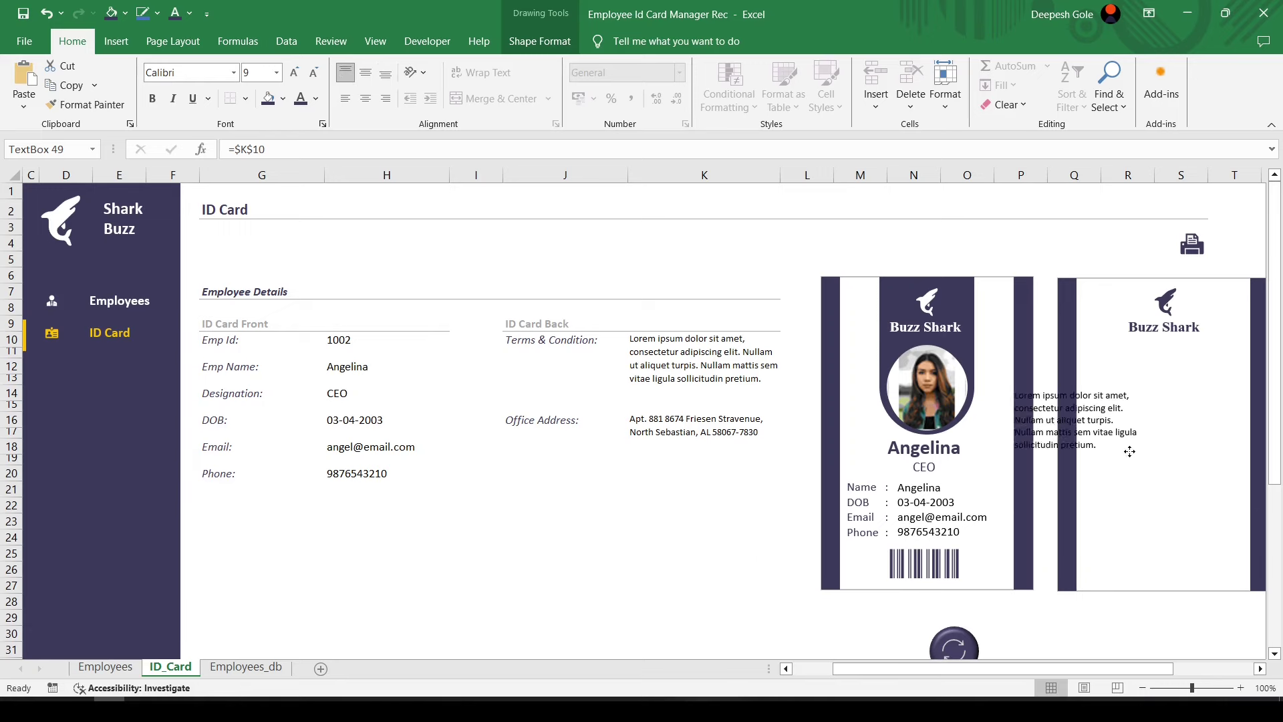
pyautogui.click(366, 99)
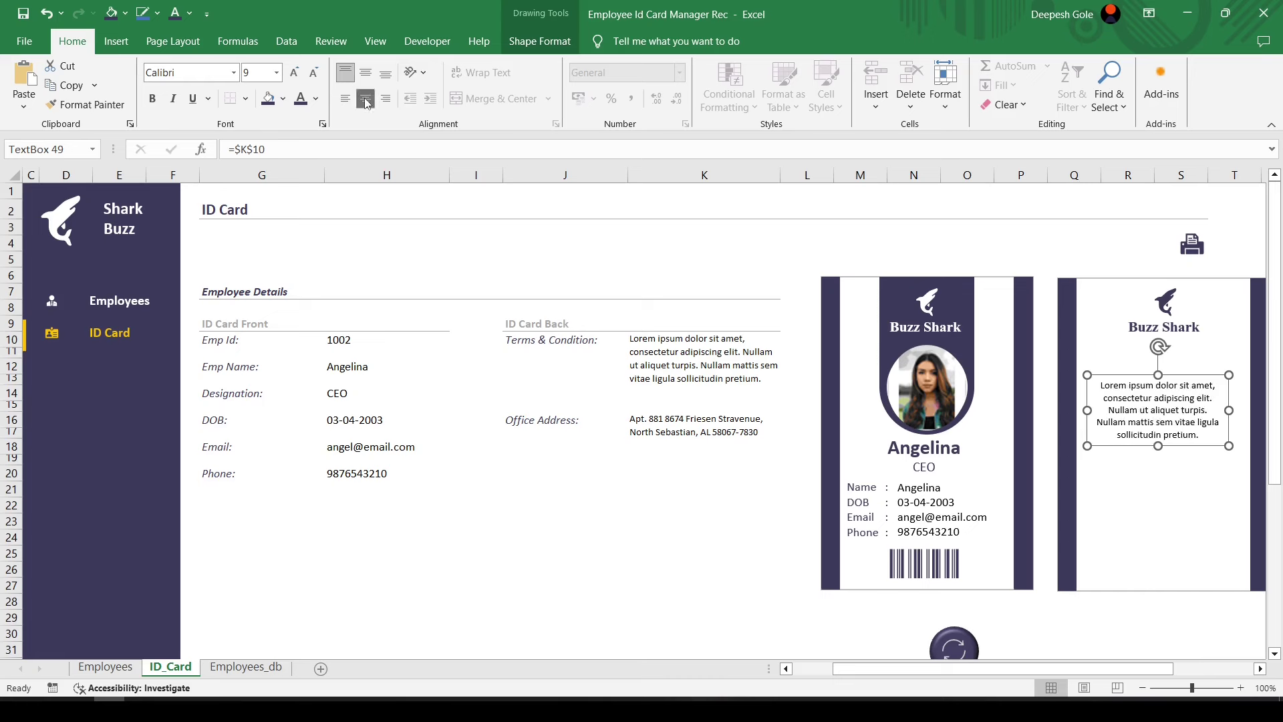
pyautogui.click(262, 74)
pyautogui.write('11')
pyautogui.press('Return')
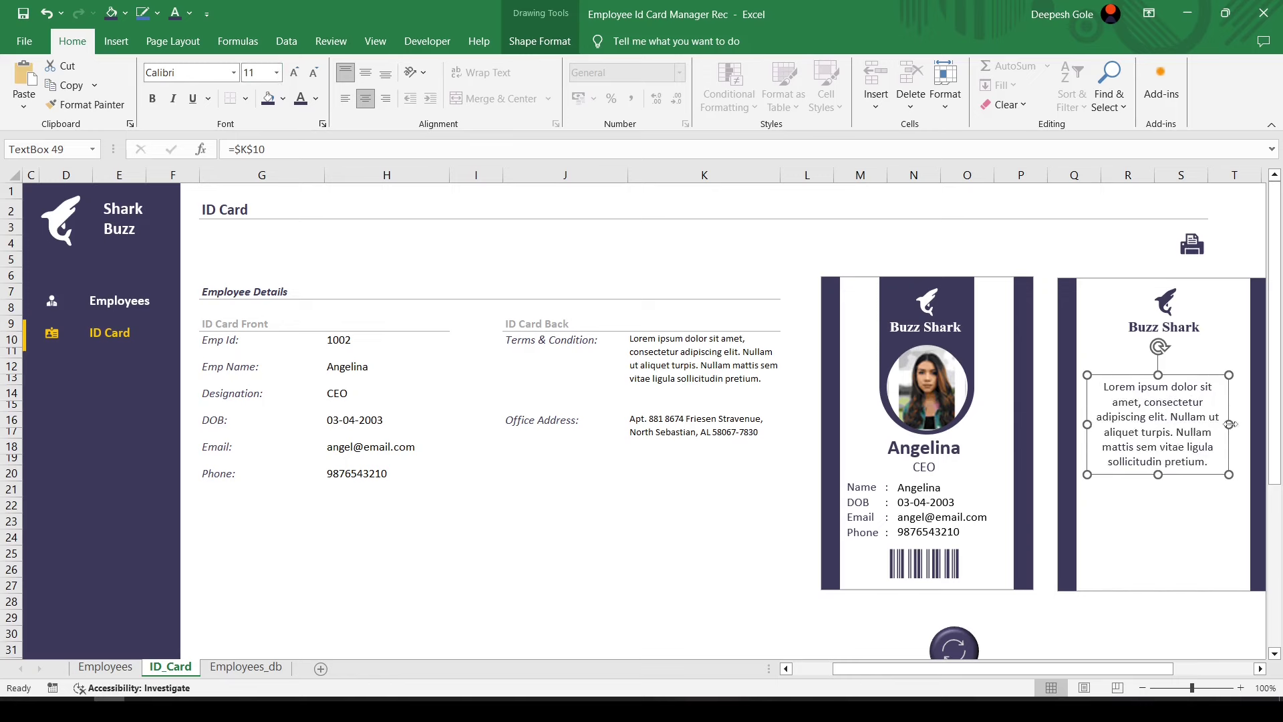
# Widen and raise the terms box, then duplicate it below
pyautogui.moveTo(1231, 424); pyautogui.dragTo(1251, 425)
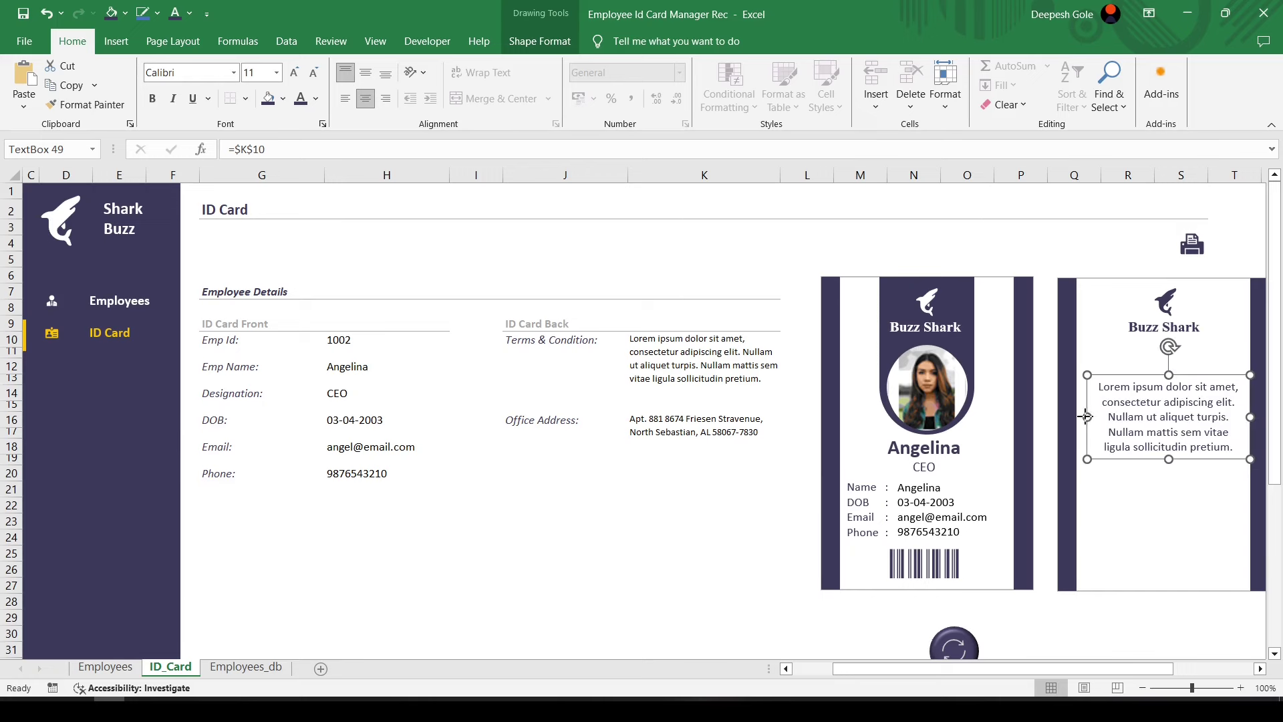
pyautogui.moveTo(1086, 416); pyautogui.dragTo(1078, 416)
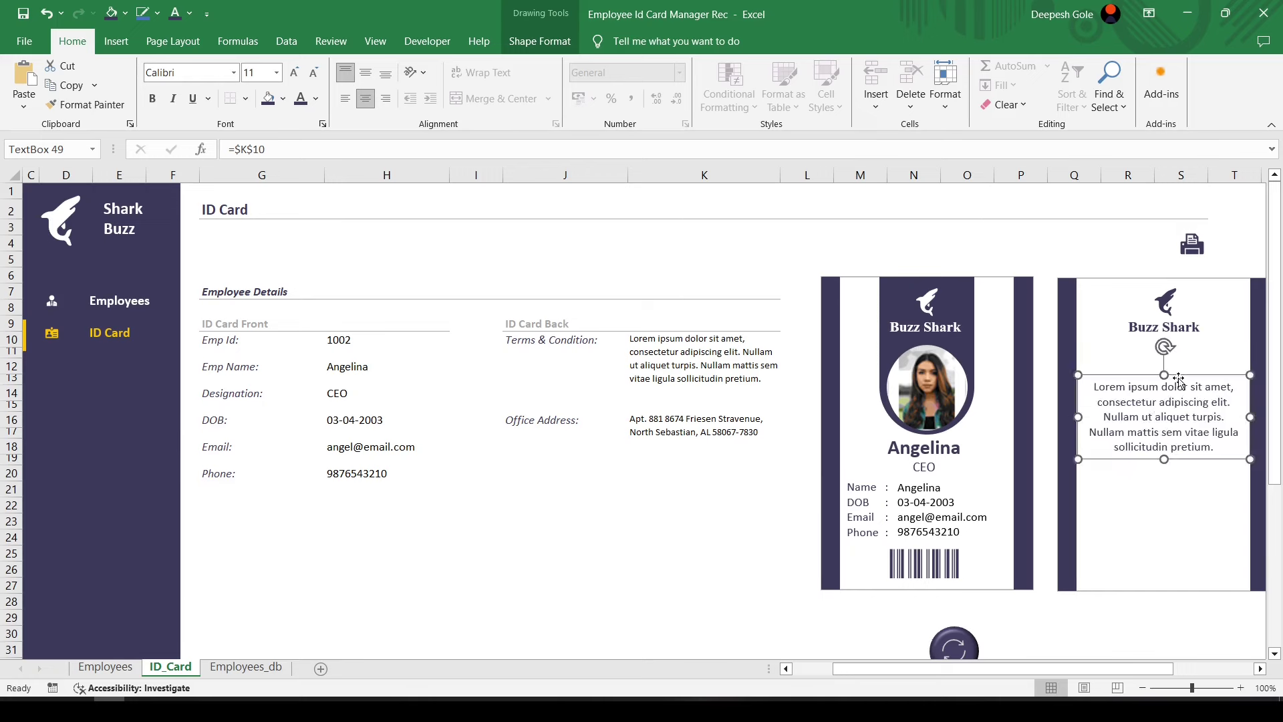
pyautogui.moveTo(1179, 379); pyautogui.dragTo(1179, 361)
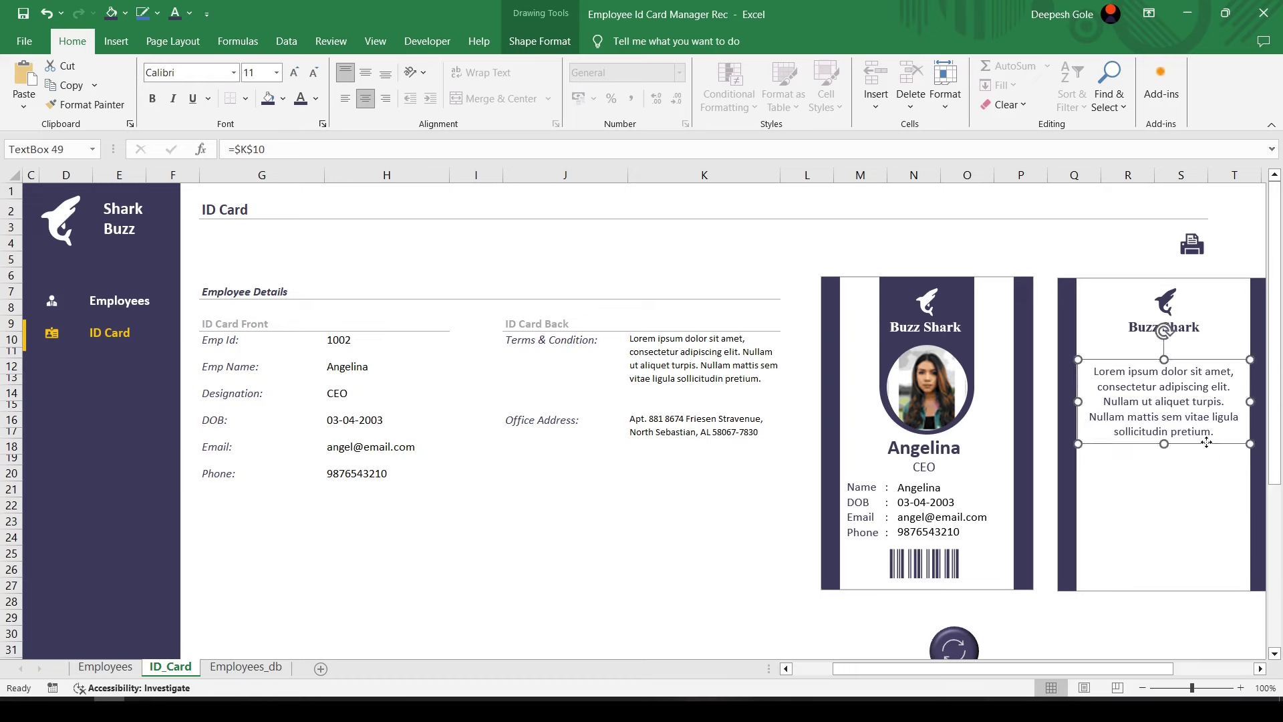
pyautogui.moveTo(1206, 442); pyautogui.dragTo(1211, 557)
# Relink the copied box from $K$10 to the office address in $K$16
pyautogui.click(304, 149)
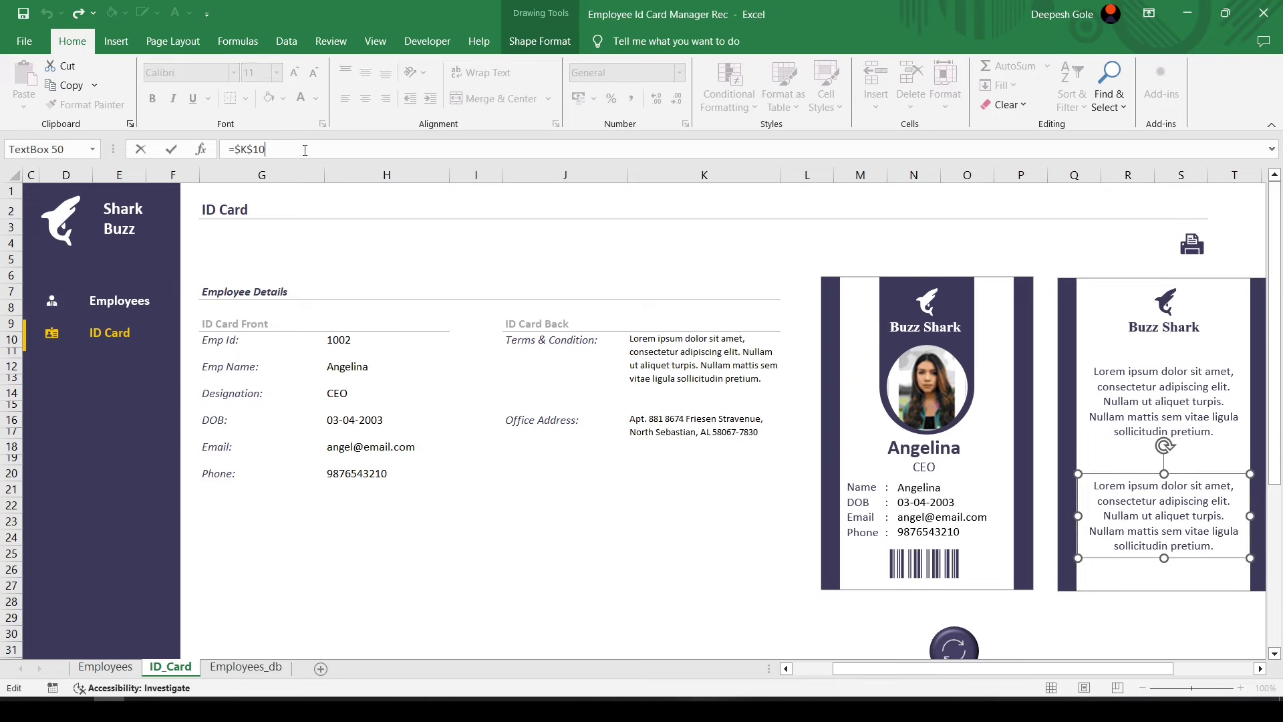
pyautogui.doubleClick(305, 150)
pyautogui.press('BackSpace')
pyautogui.click(718, 420)
pyautogui.press('Return')
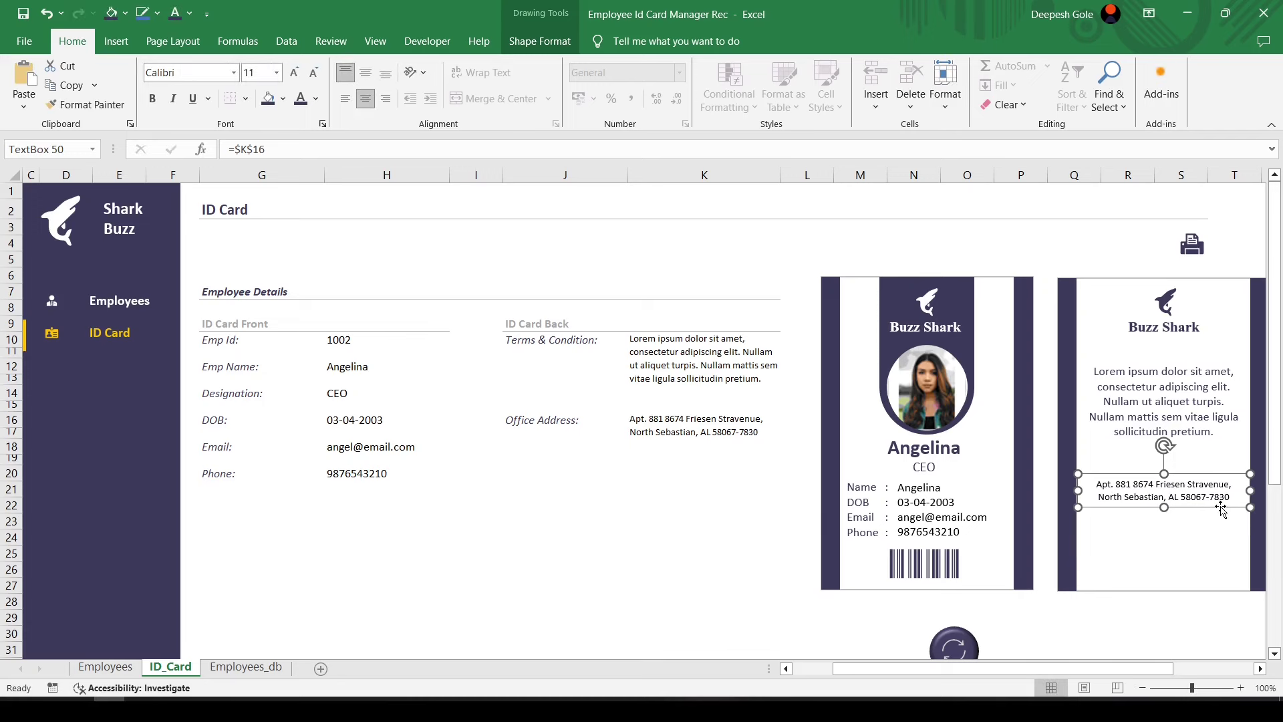
# Move both boxes lower, copy the terms formatting onto the address box, and select all back objects
pyautogui.moveTo(1223, 511); pyautogui.dragTo(1217, 558)
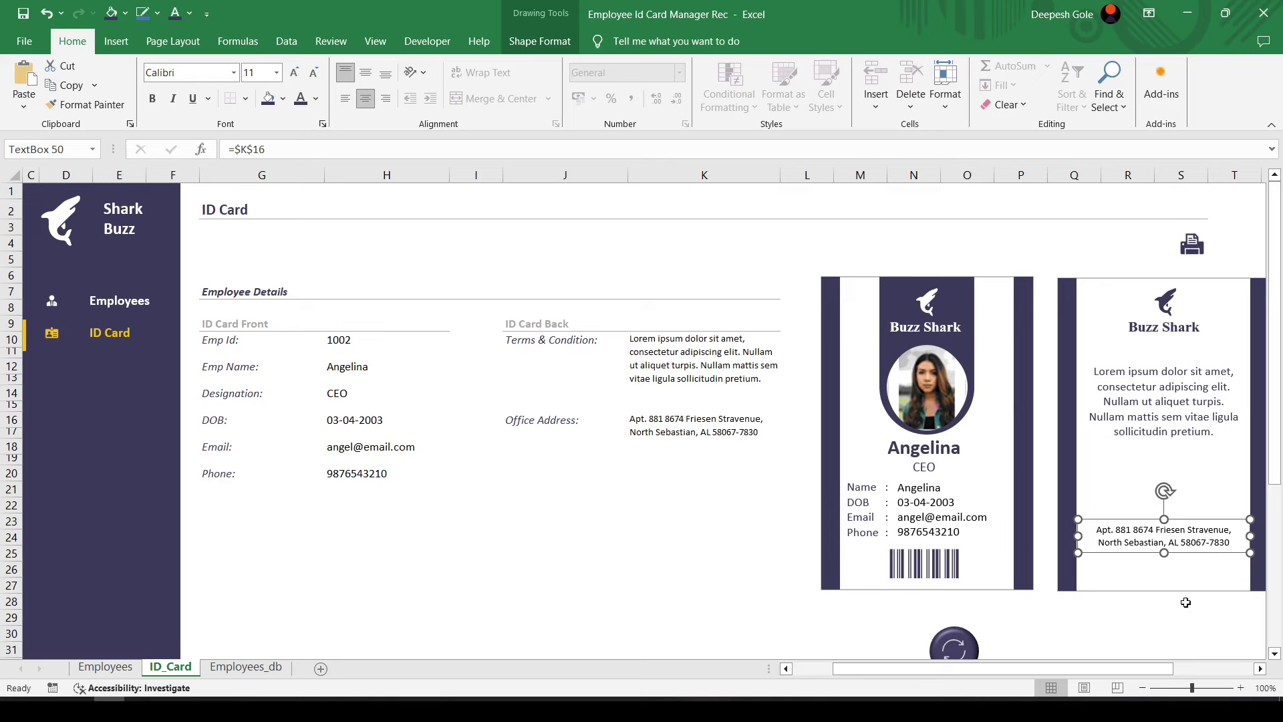
pyautogui.moveTo(1175, 409); pyautogui.dragTo(1177, 444)
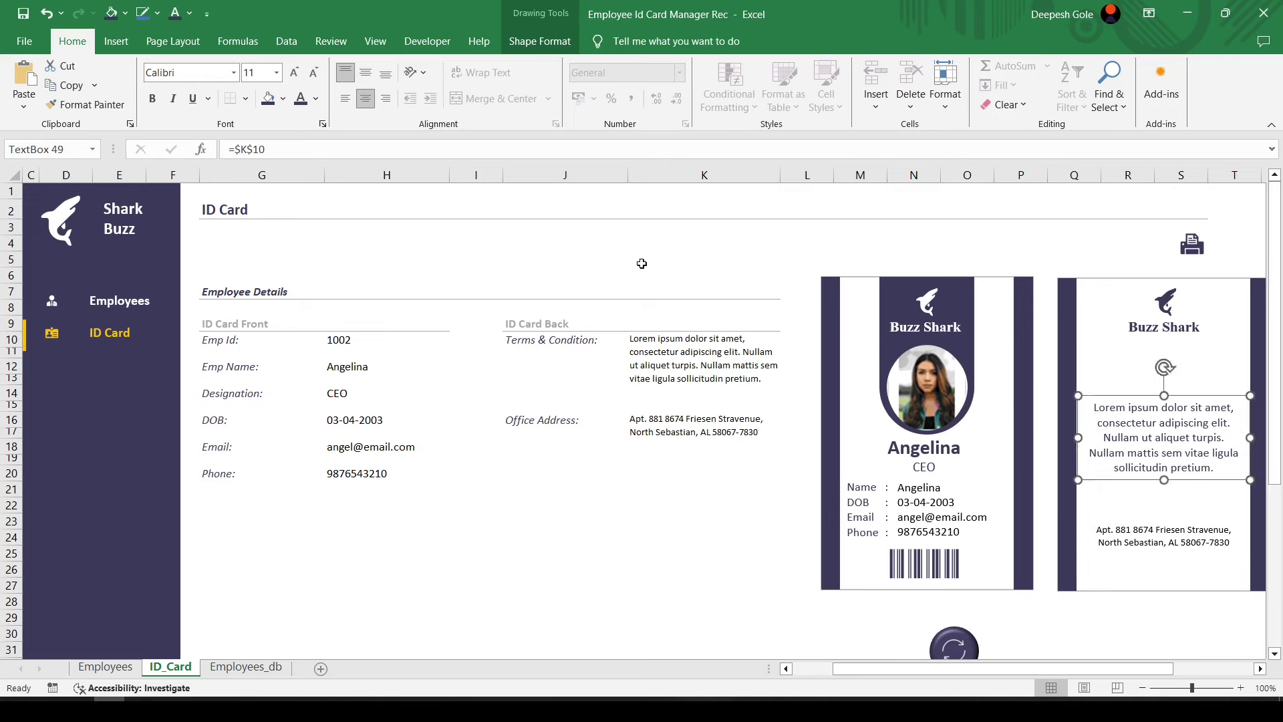
pyautogui.click(101, 109)
pyautogui.click(1151, 544)
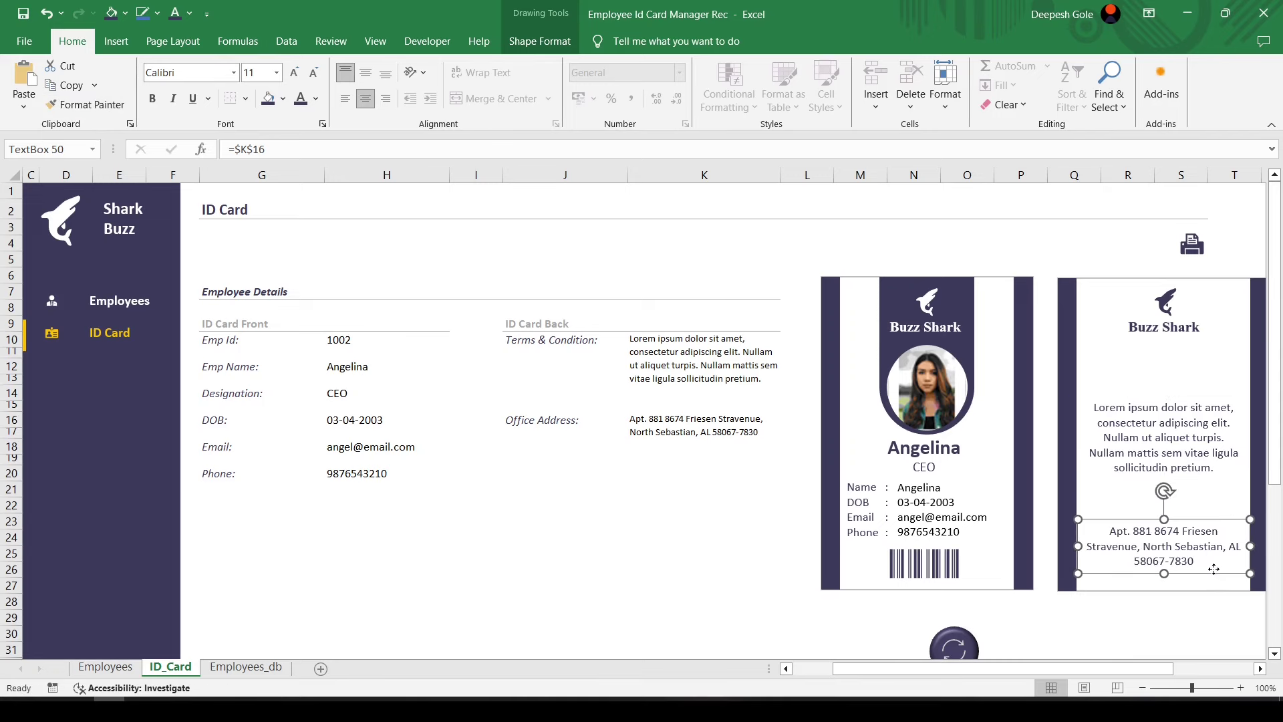
pyautogui.moveTo(1215, 571); pyautogui.dragTo(1214, 581)
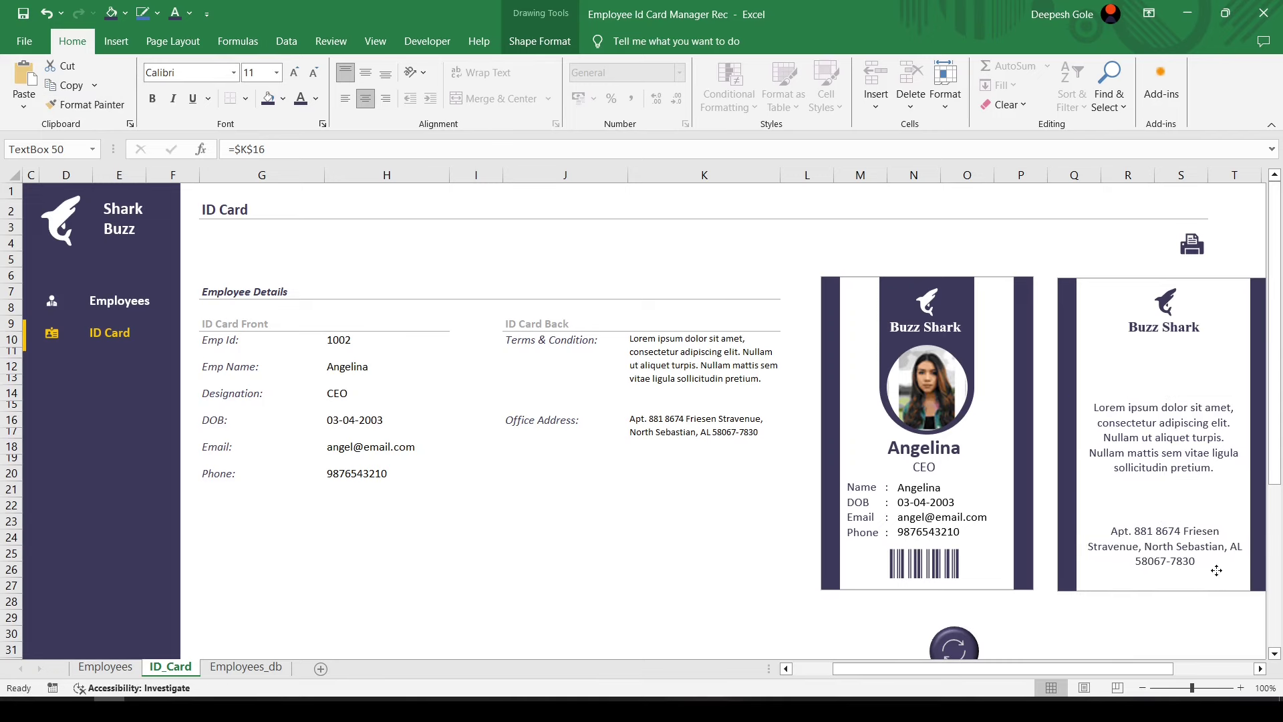
pyautogui.hotkey('ctrl', 'a')
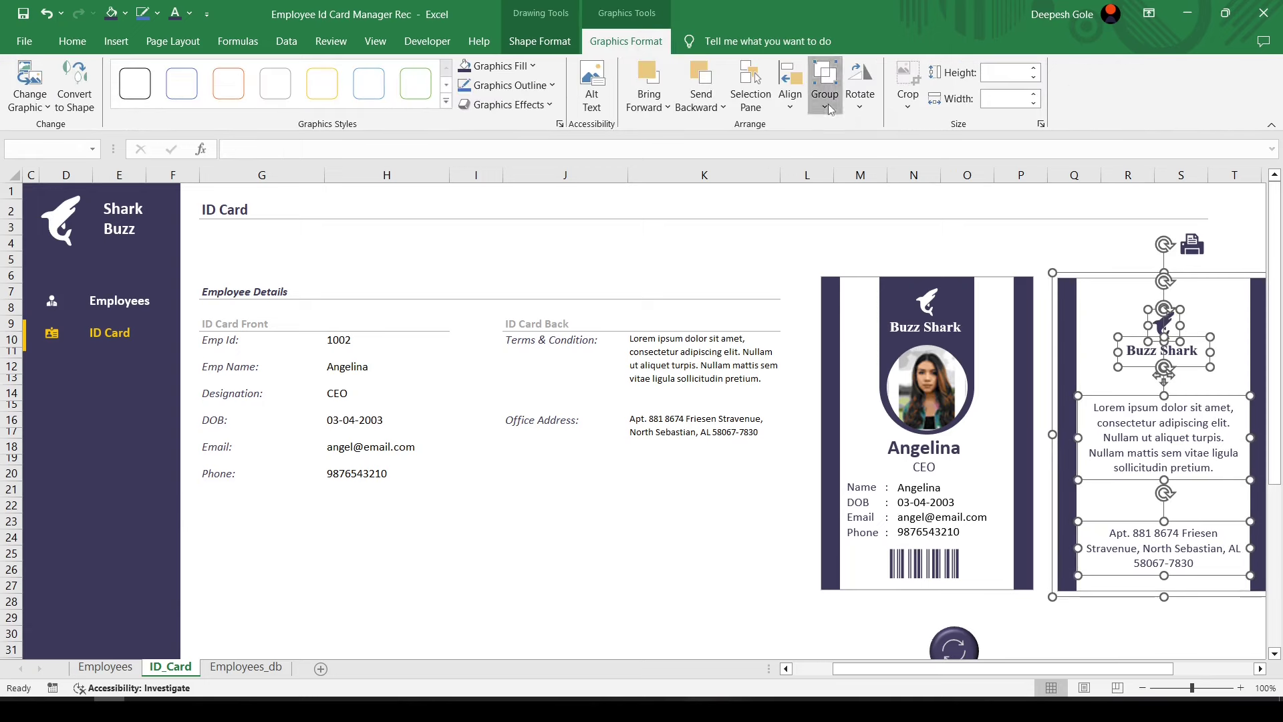
# Group the back-card objects and name the group id_back in the Selection Pane
pyautogui.click(825, 86)
pyautogui.click(844, 133)
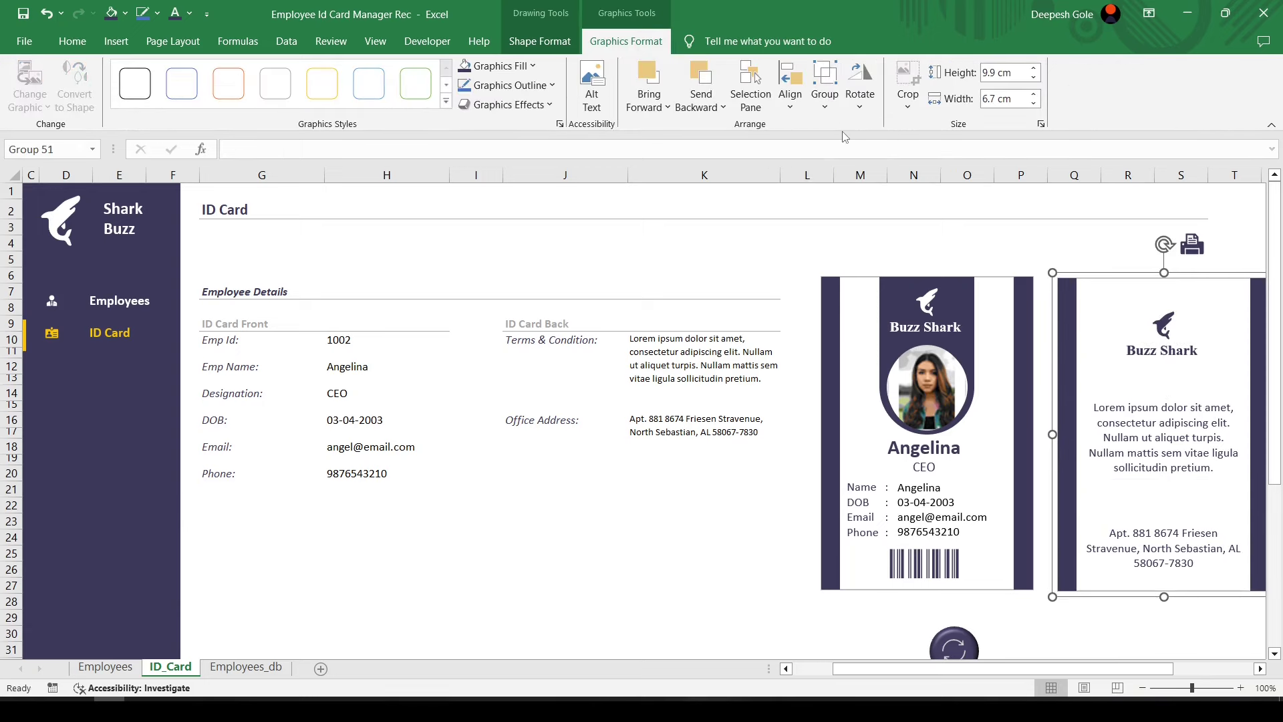
pyautogui.click(745, 101)
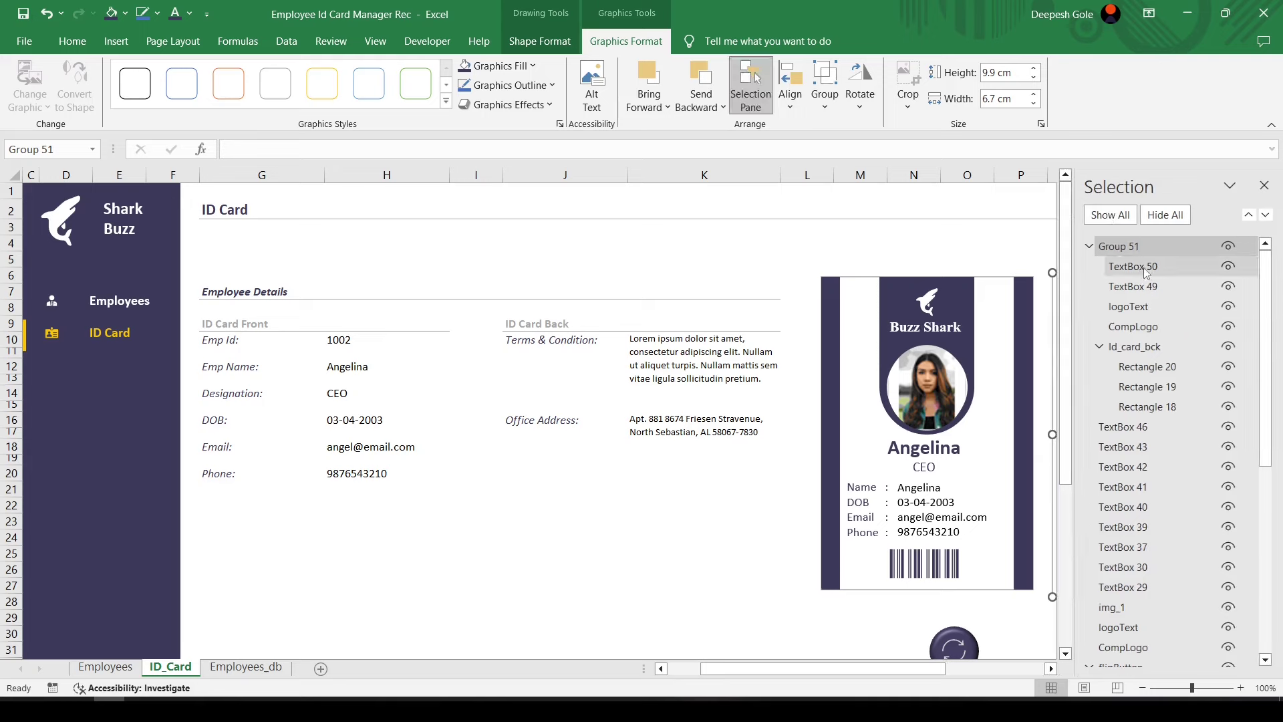
pyautogui.doubleClick(1136, 247)
pyautogui.write('id_back')
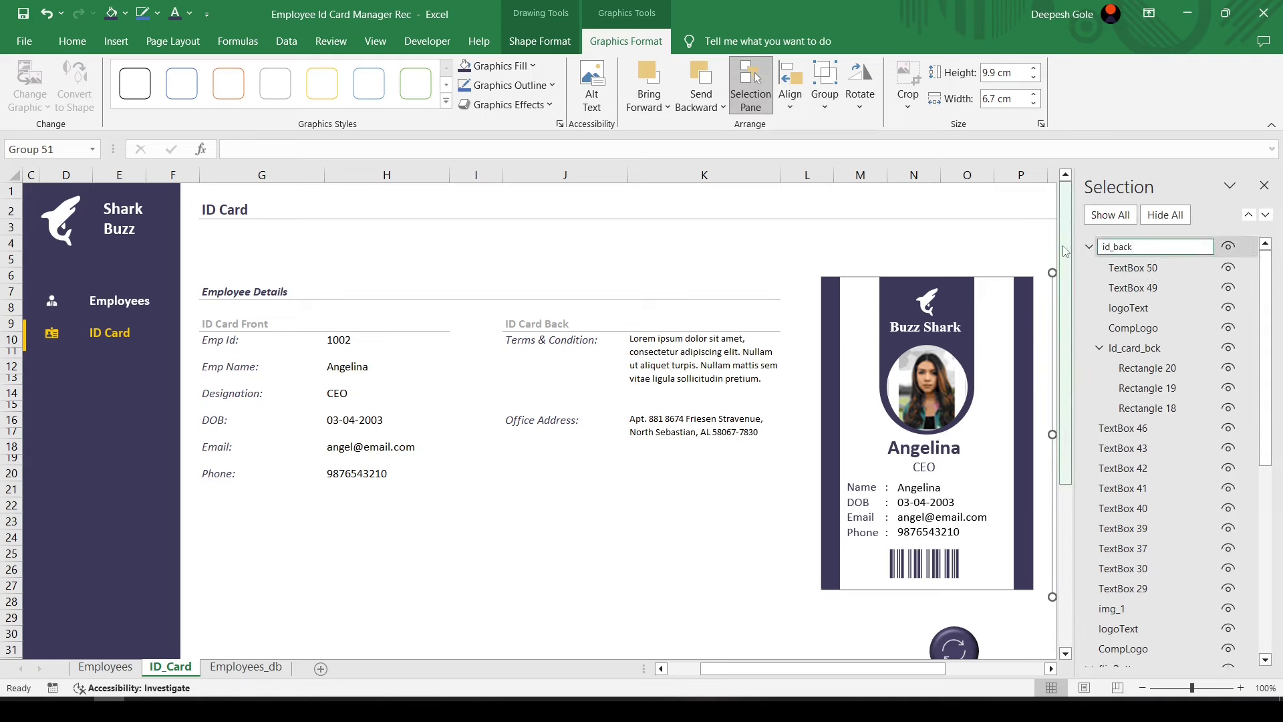
pyautogui.press('Return')
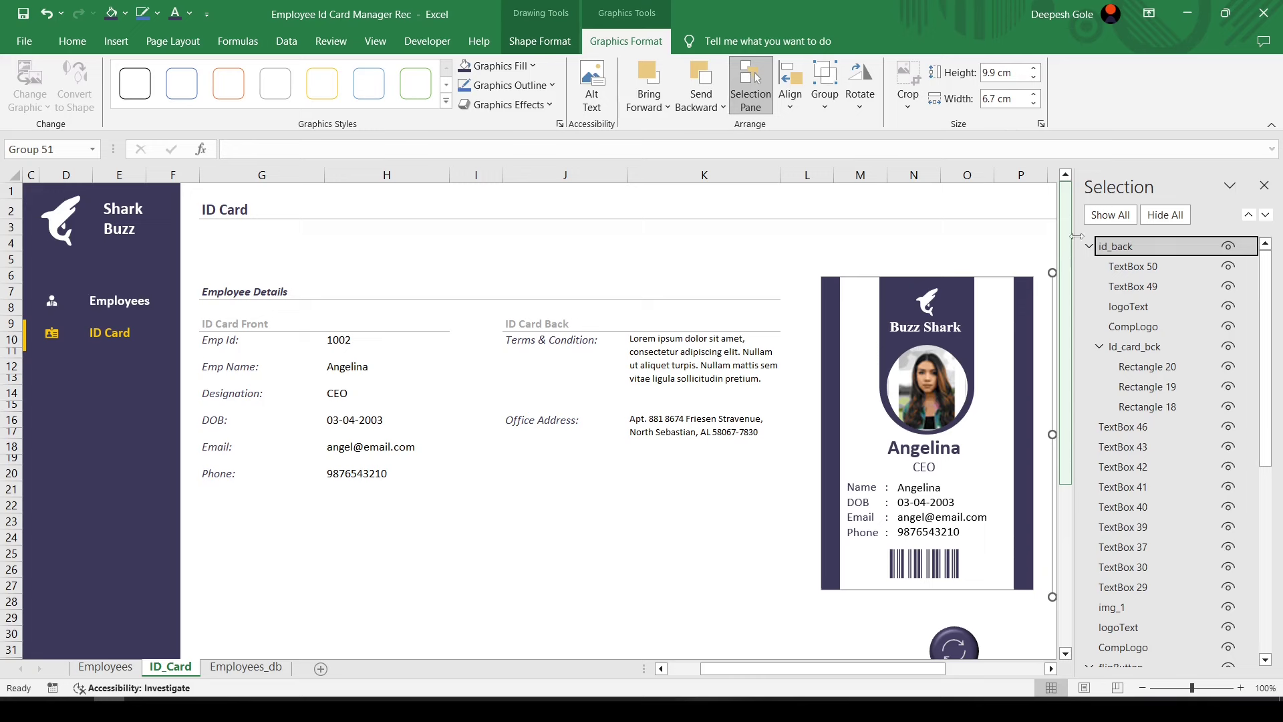
pyautogui.click(1089, 247)
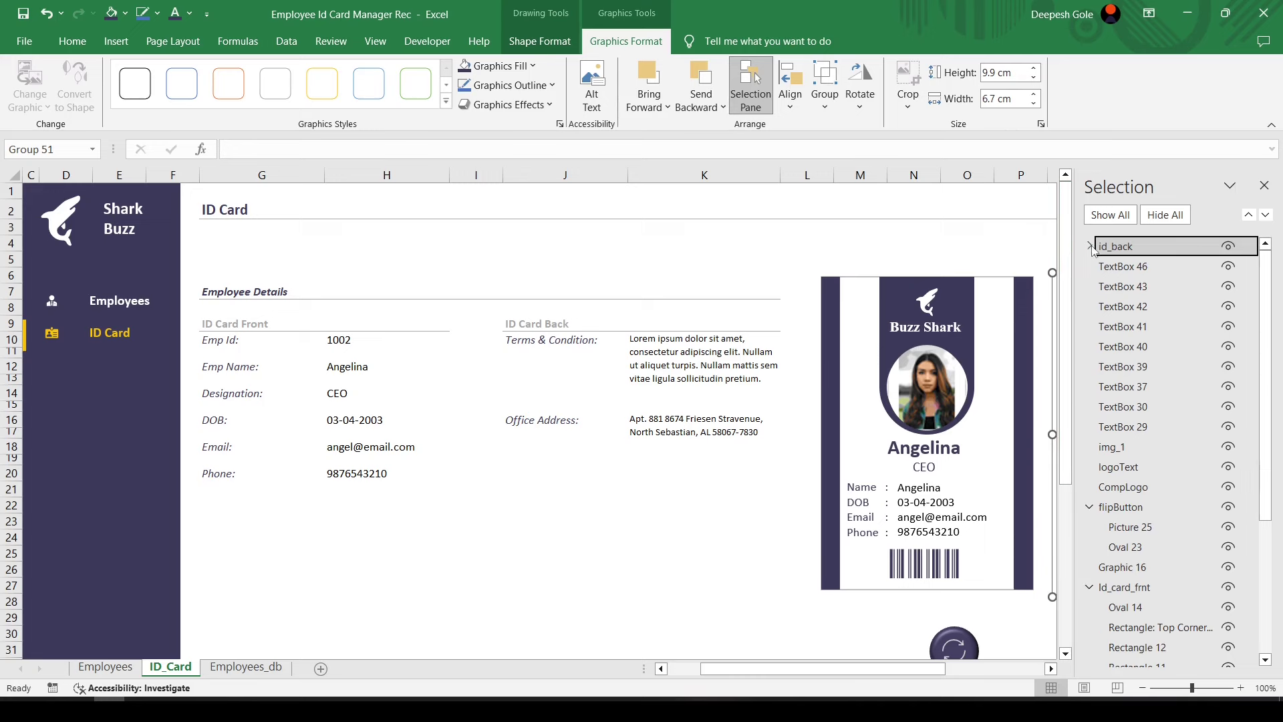
pyautogui.click(1264, 185)
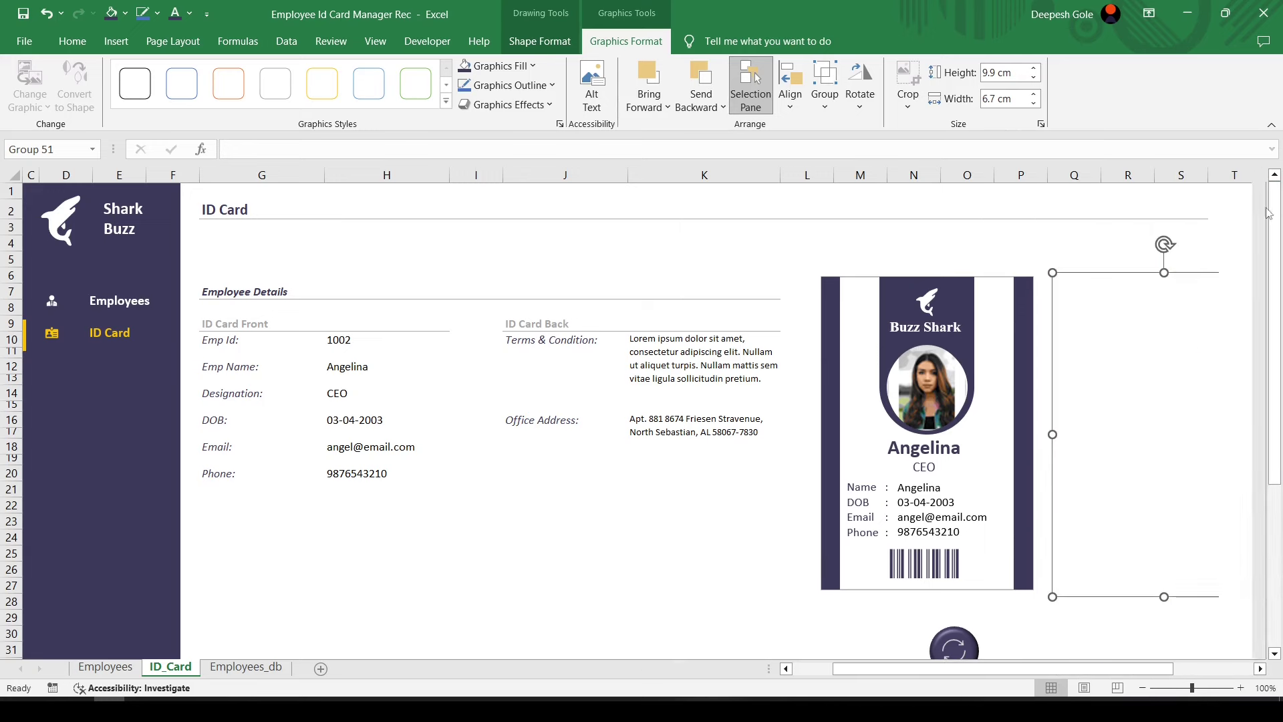
# Select all front-card objects and group them together
pyautogui.click(927, 391)
pyautogui.hotkey('ctrl', 'a')
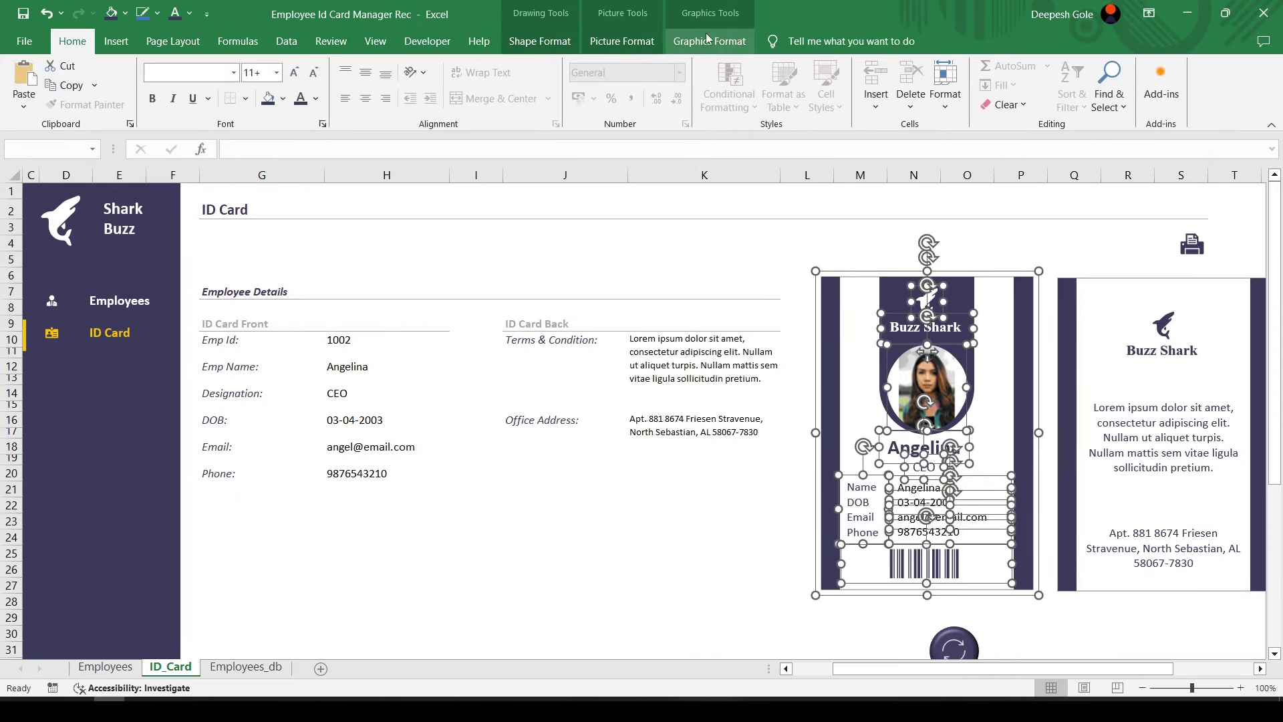
pyautogui.click(710, 41)
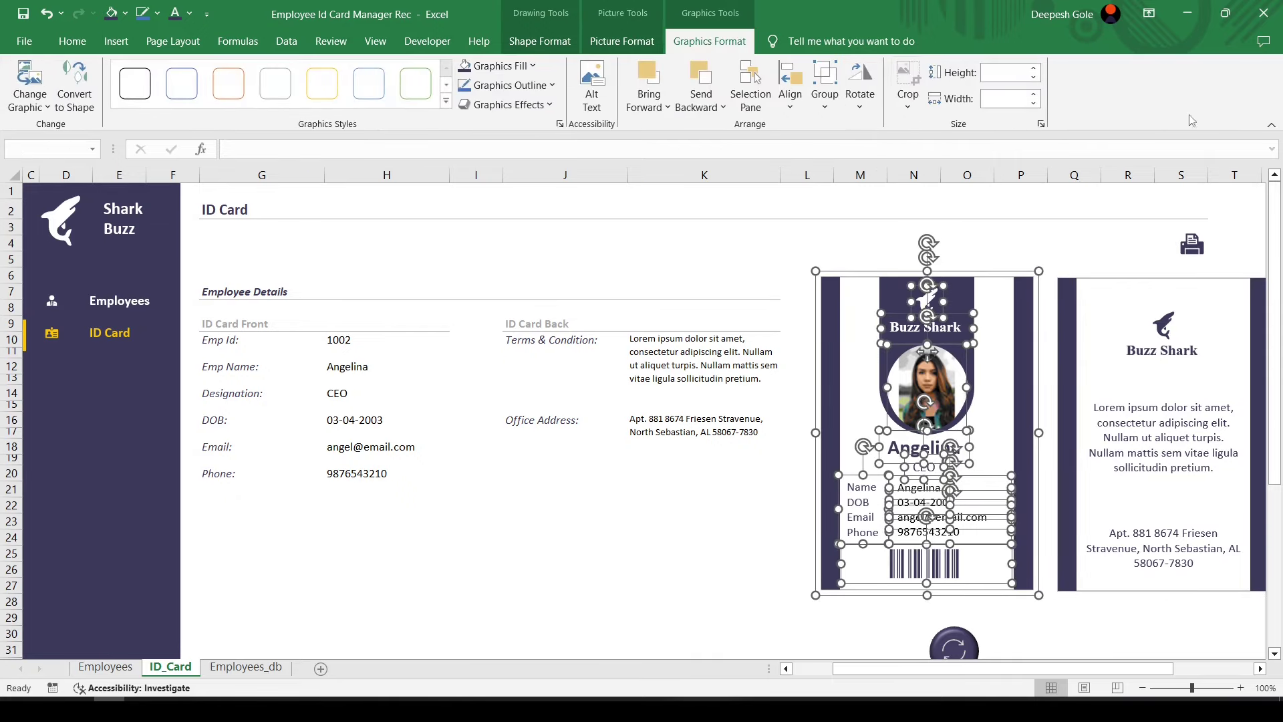
pyautogui.click(750, 90)
pyautogui.scroll(-1, 1176, 342)
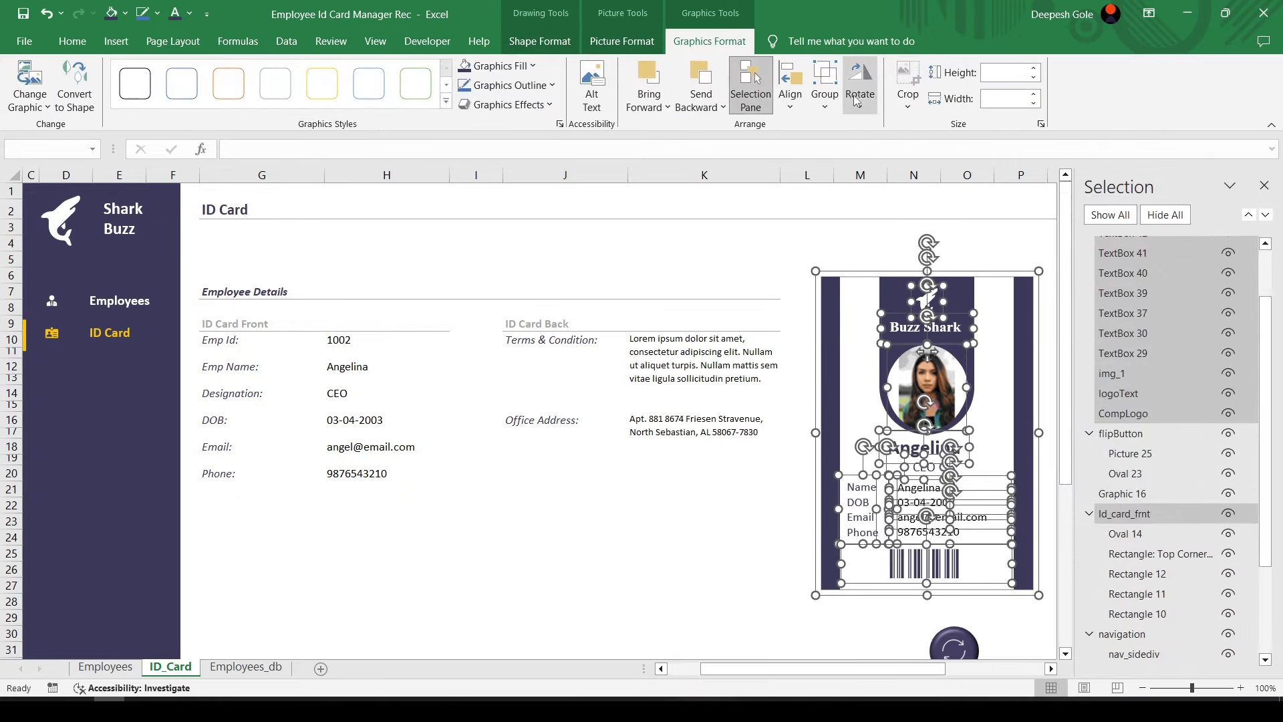
pyautogui.click(825, 97)
pyautogui.click(849, 126)
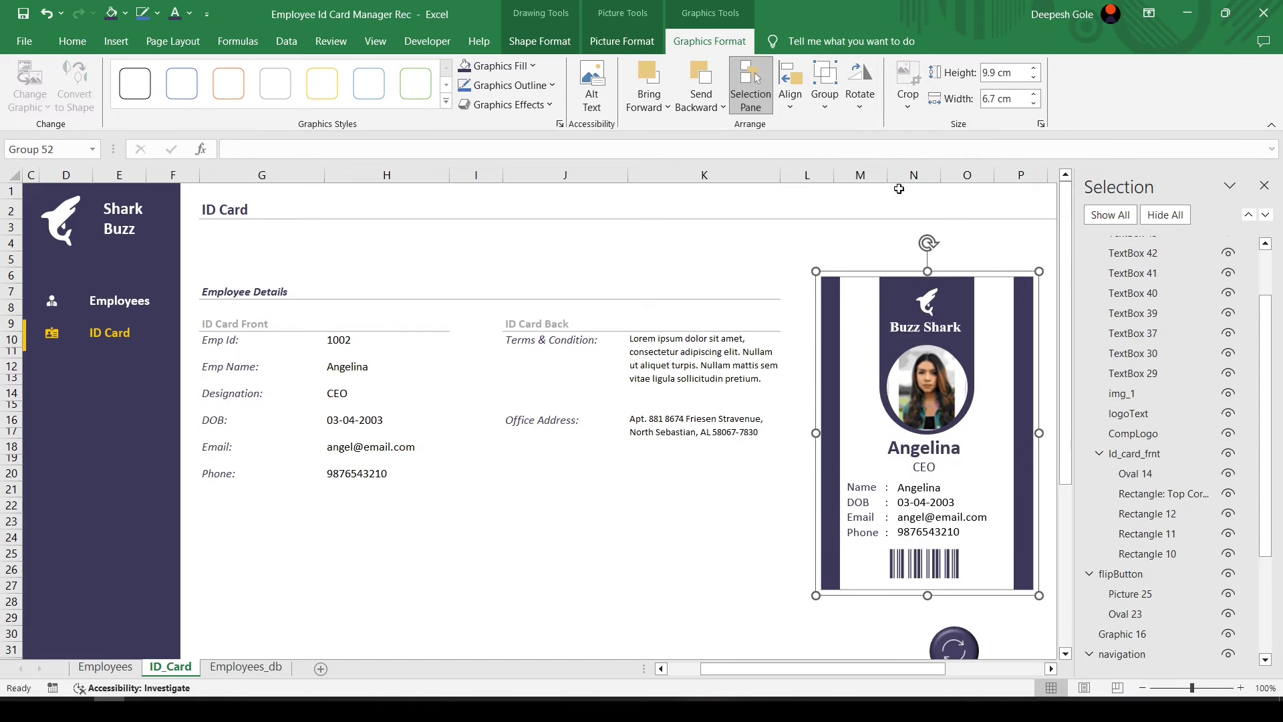
pyautogui.scroll(1, 1178, 432)
pyautogui.scroll(1, 1178, 432)
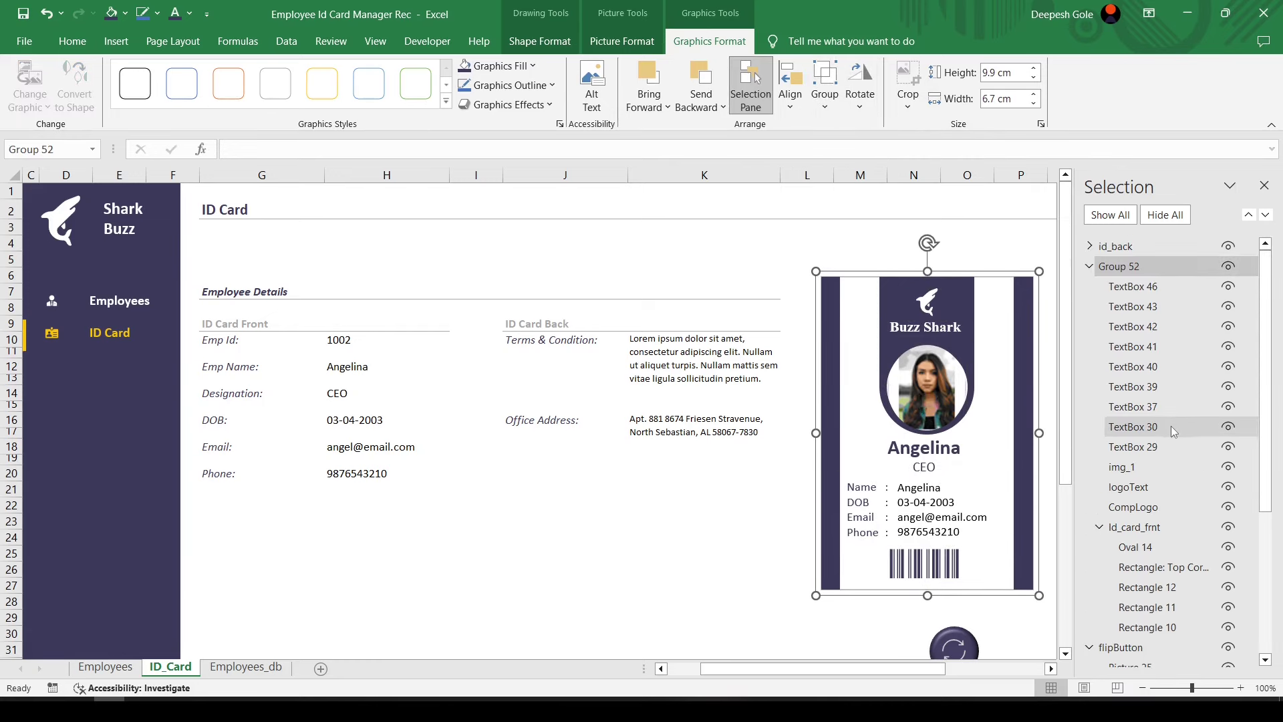
# Begin renaming the new front-card group in the Selection Pane
pyautogui.click(1090, 267)
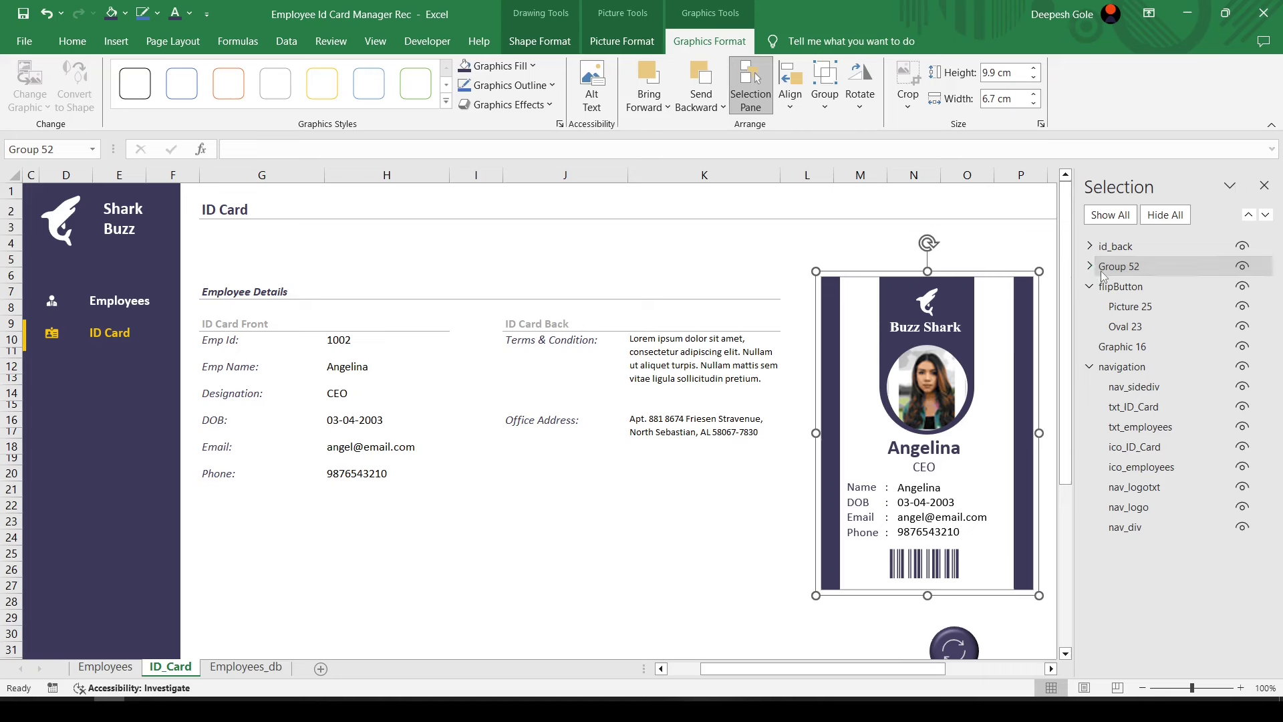
pyautogui.click(1148, 266)
pyautogui.hotkey('ctrl', 'a')
pyautogui.write('od')
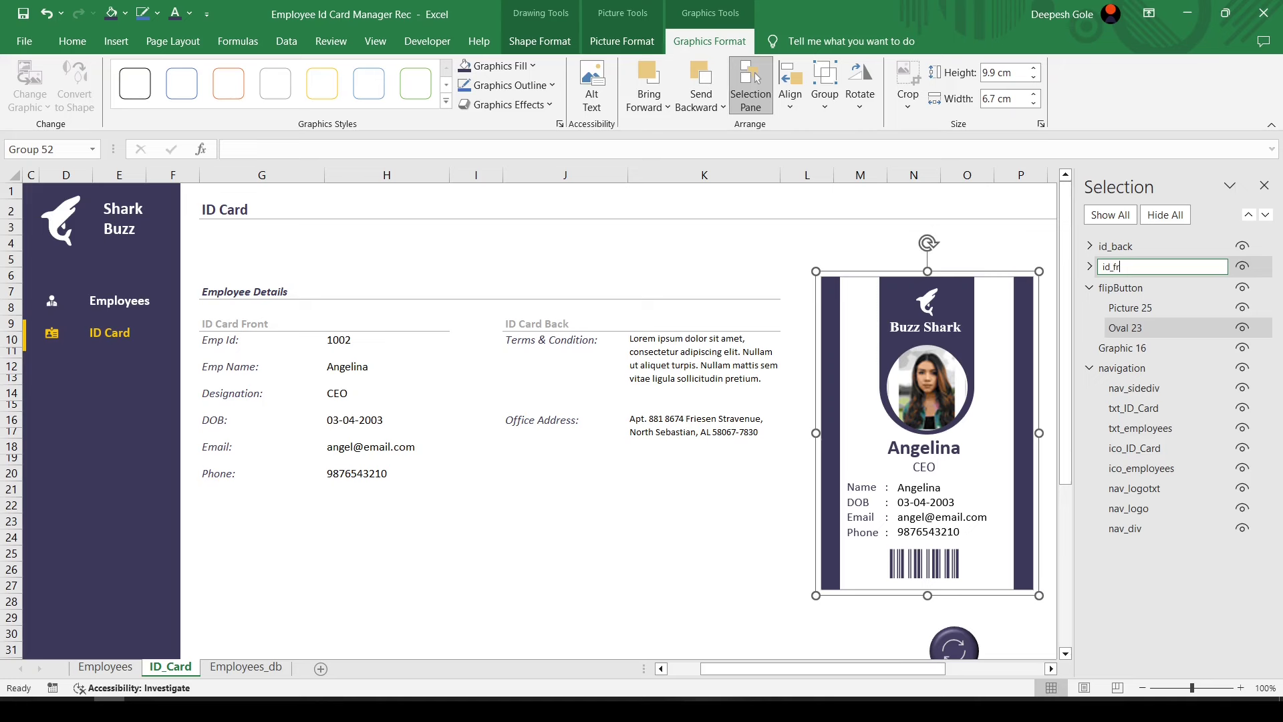
# Name the card front group id_frnt and close the Selection Pane
pyautogui.press('Return')
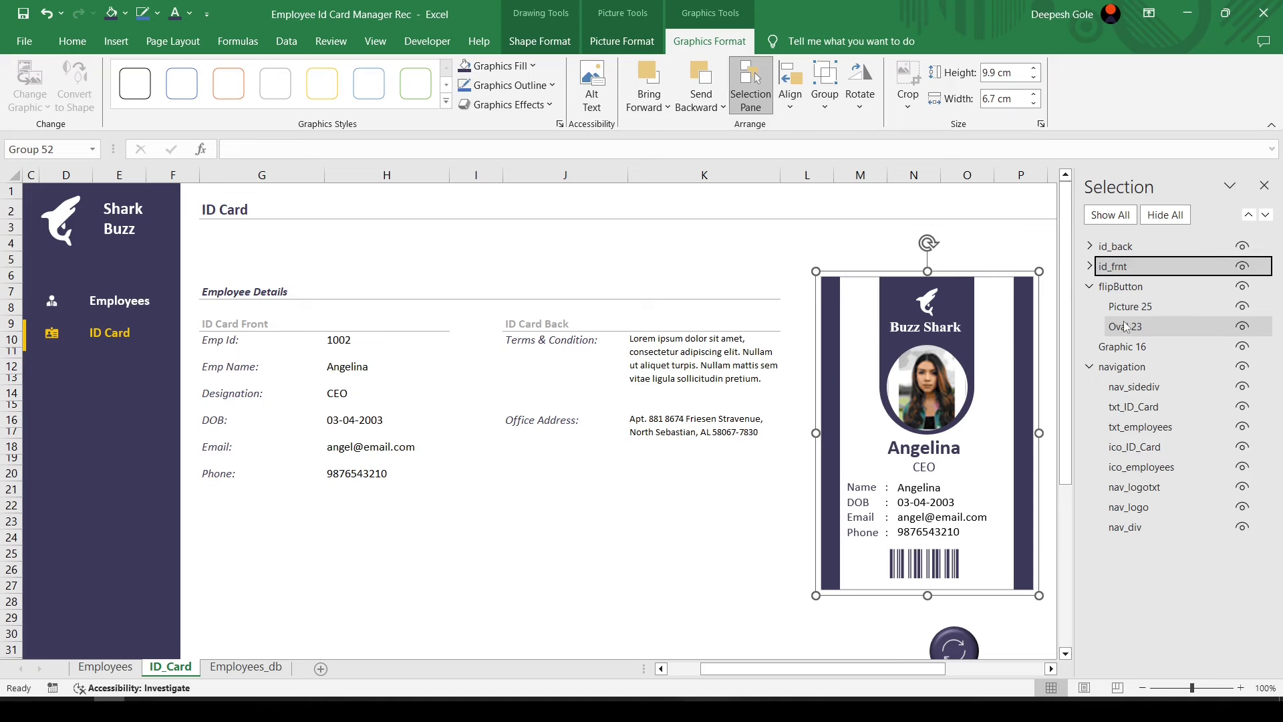
pyautogui.click(698, 568)
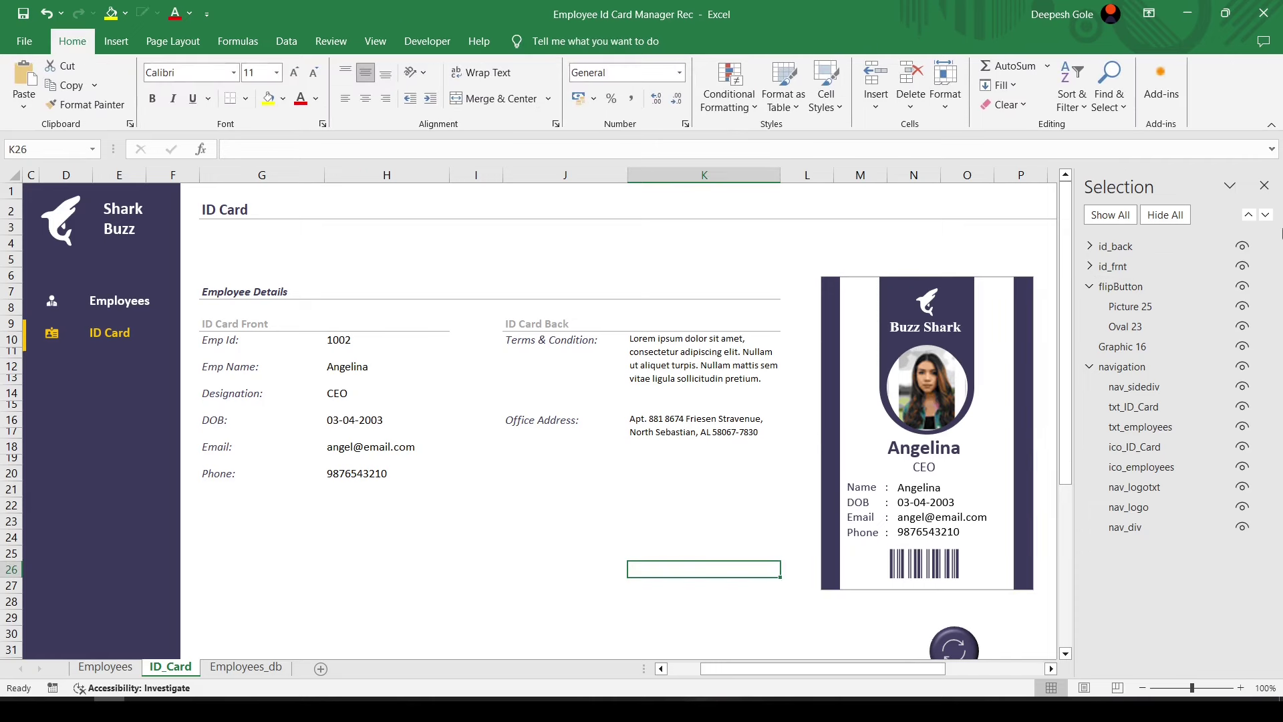
pyautogui.click(1265, 183)
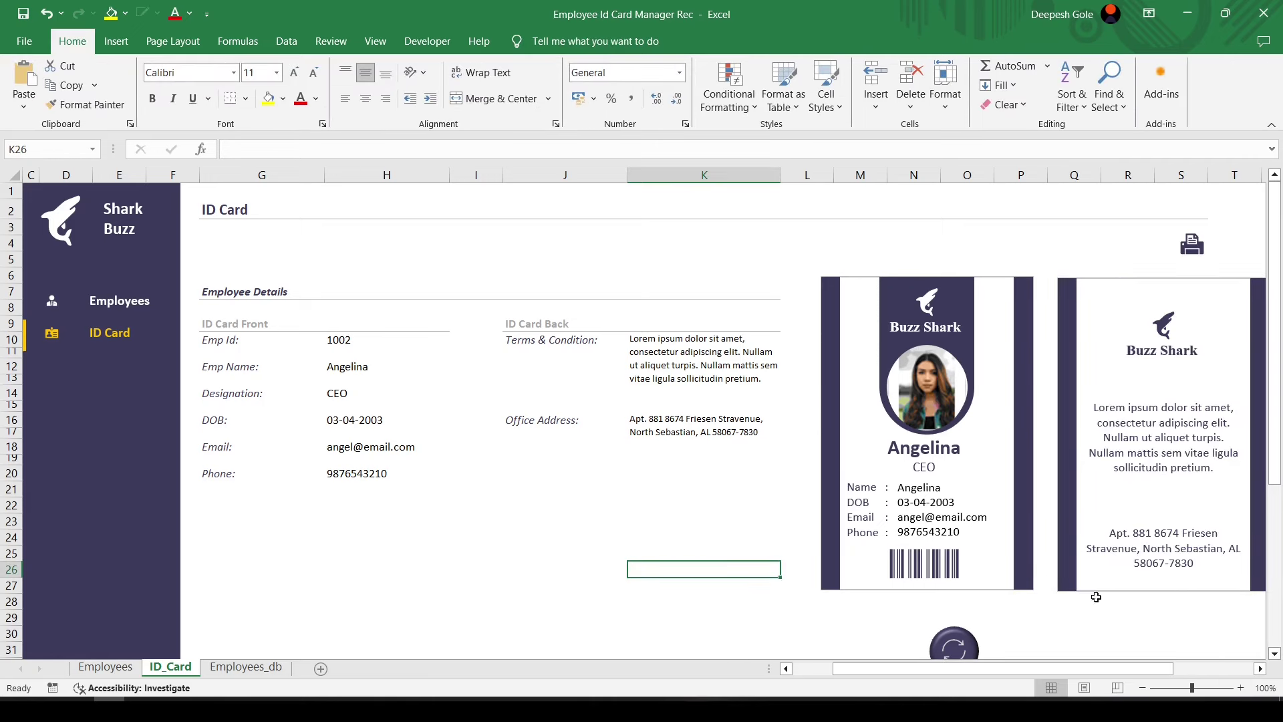
pyautogui.click(1076, 620)
# Select the front and back cards and align them centred on each other
pyautogui.click(959, 504)
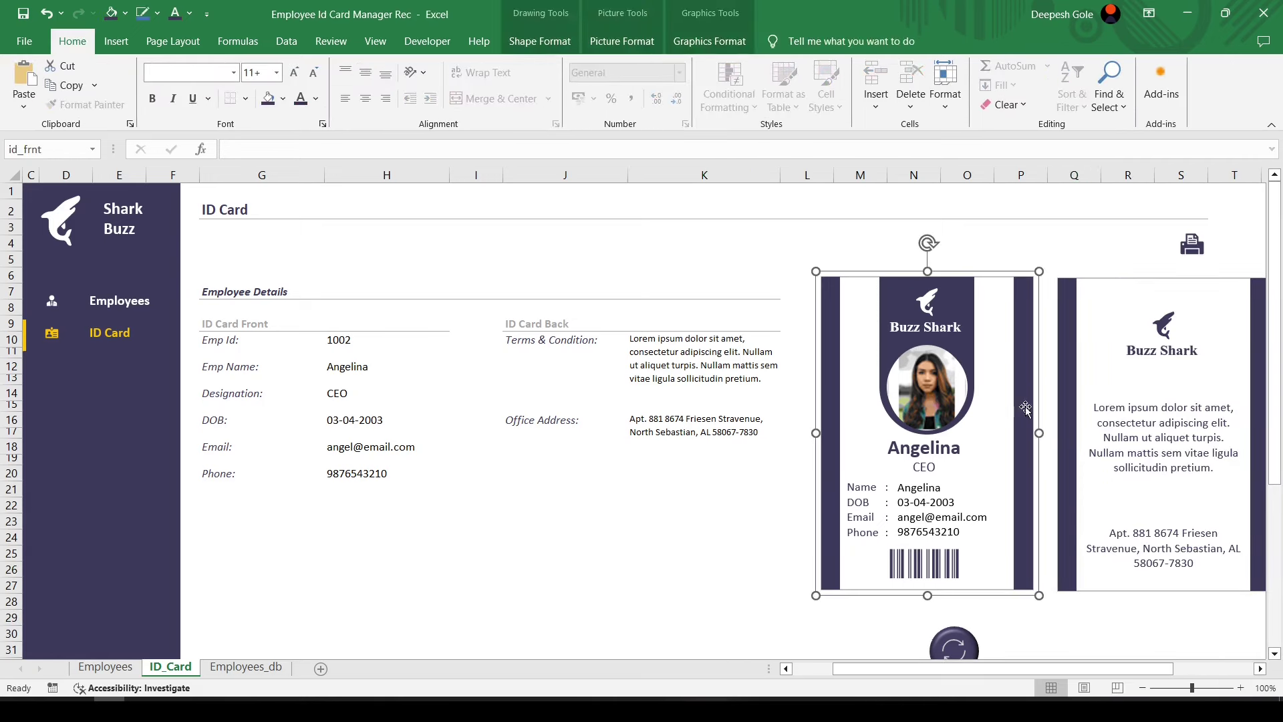
pyautogui.keyDown('ctrl'); pyautogui.click(1195, 447); pyautogui.keyUp('ctrl')
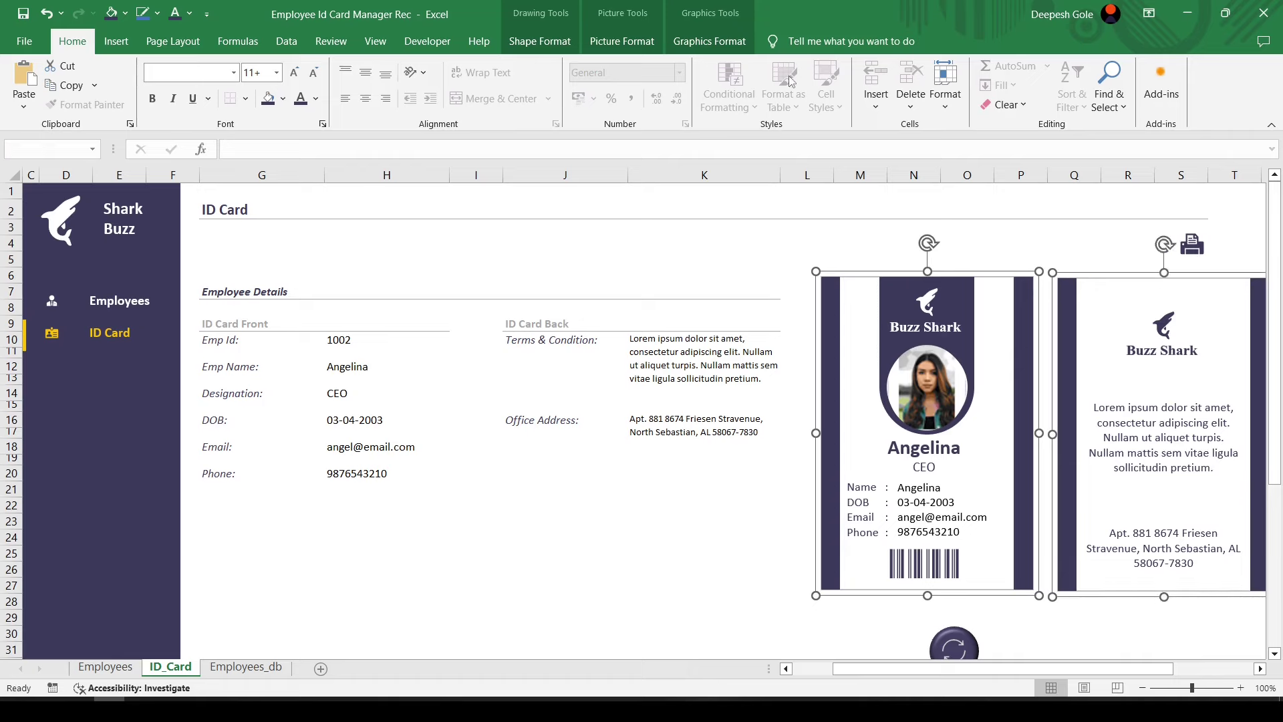
pyautogui.click(710, 44)
pyautogui.click(790, 90)
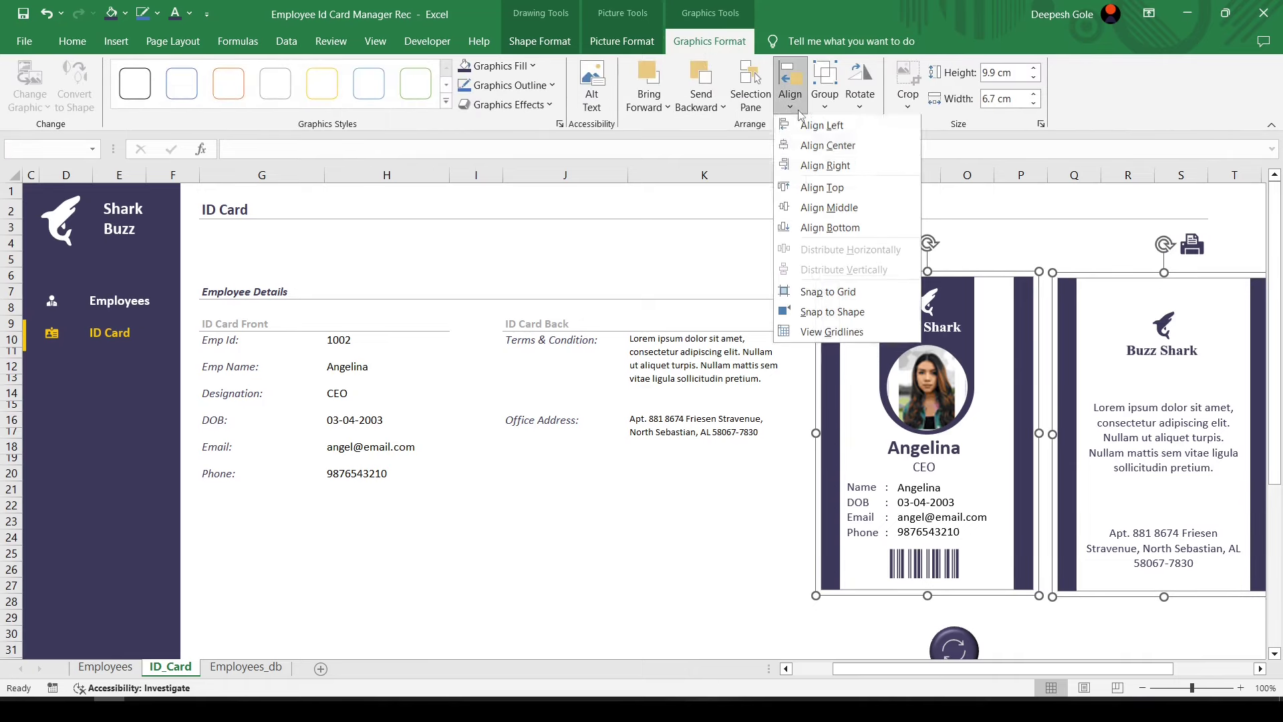
pyautogui.click(844, 145)
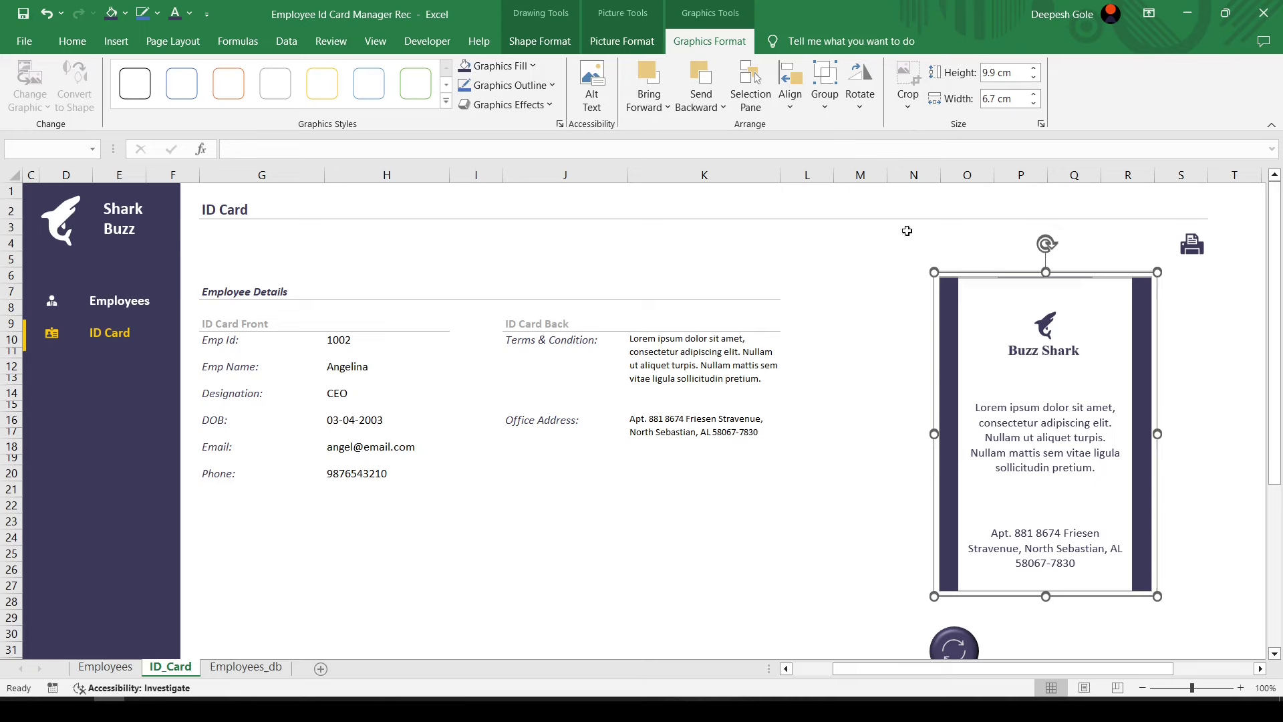
pyautogui.click(844, 258)
# Send the back card behind the front card
pyautogui.click(1007, 320)
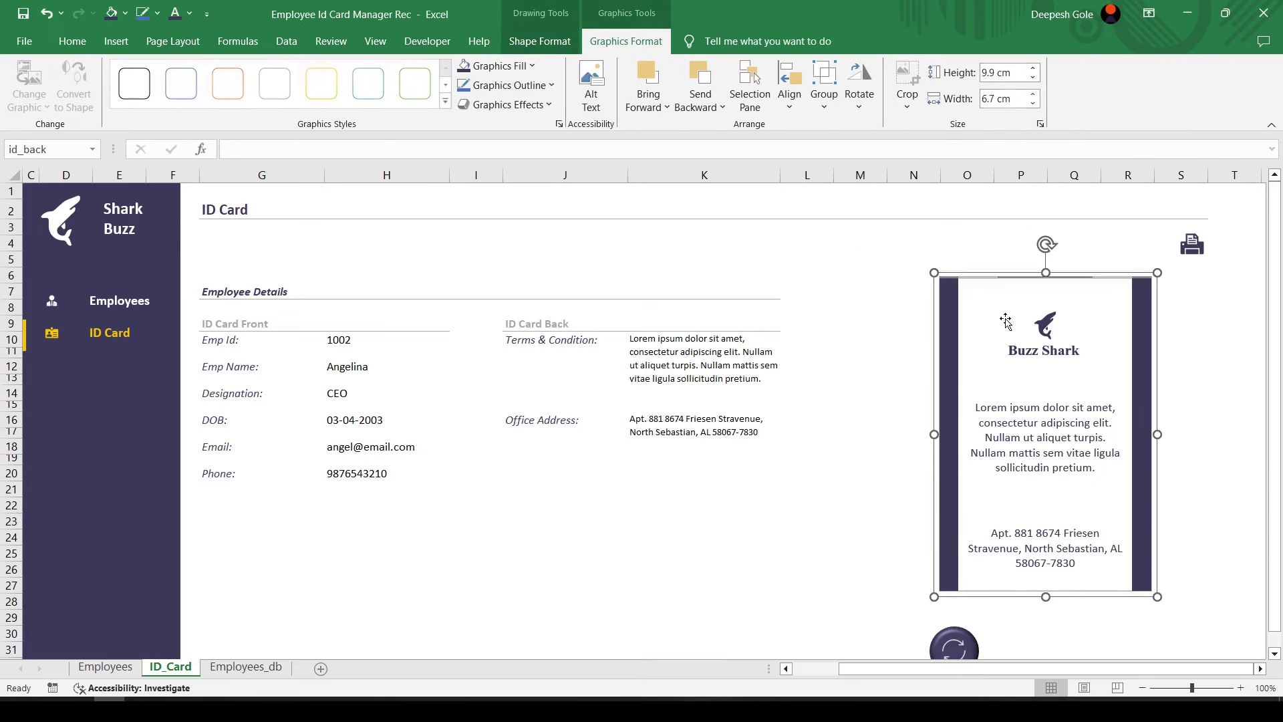
pyautogui.rightClick(1007, 319)
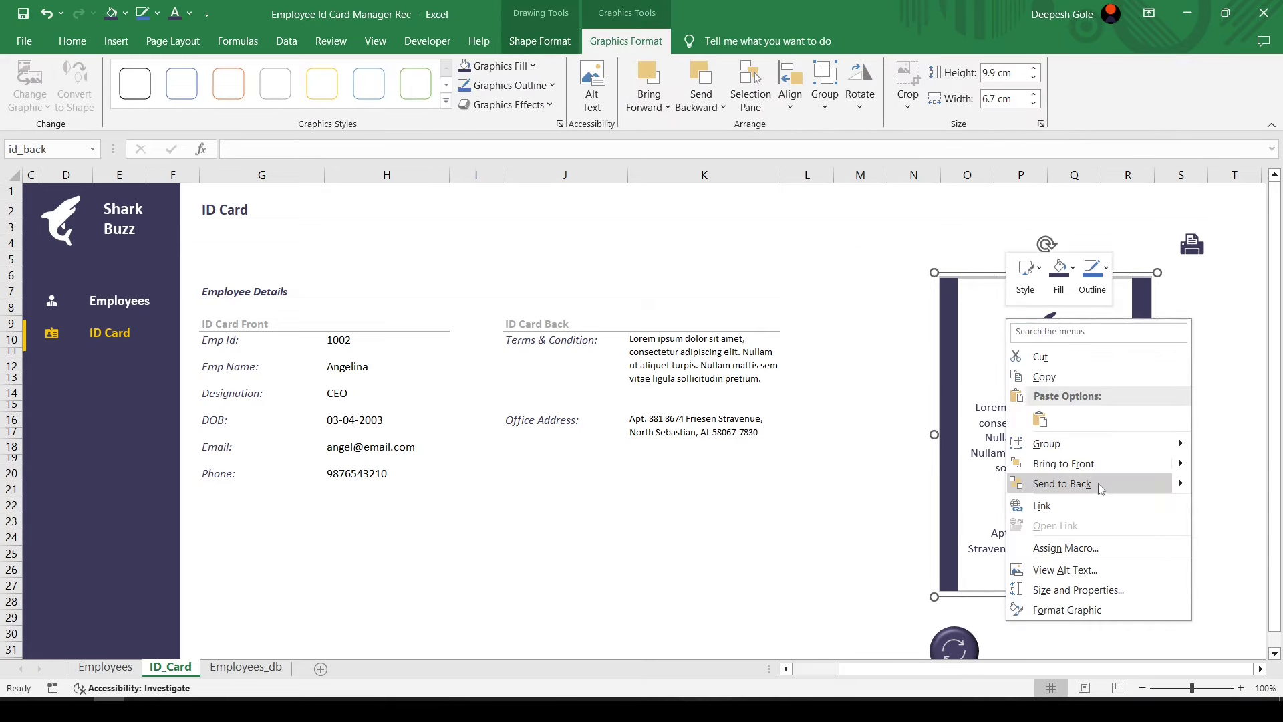
pyautogui.click(1063, 484)
# Set the cells N6:S28 around the ID card as the print area
pyautogui.moveTo(906, 275); pyautogui.dragTo(968, 320)
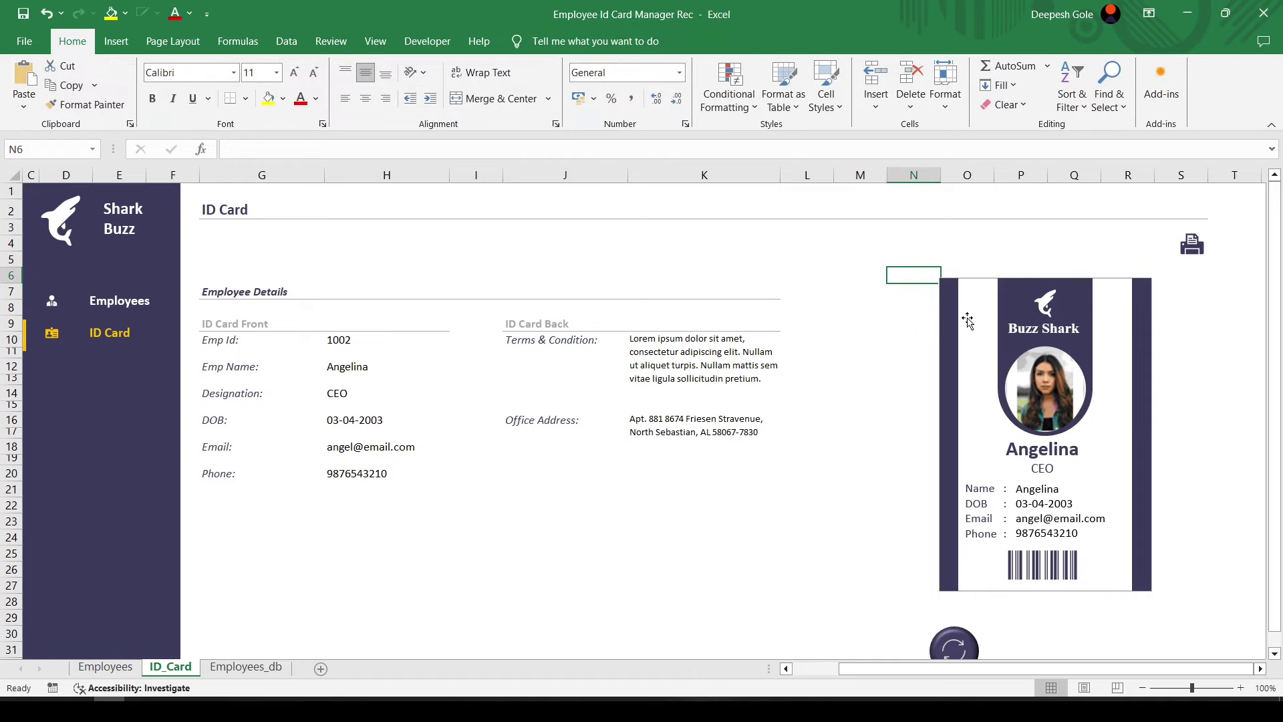
pyautogui.hotkey('shift', 'Right')
pyautogui.hotkey('shift', 'Right')
pyautogui.hotkey('shift', 'Right')
pyautogui.hotkey('shift', 'Down')
pyautogui.hotkey('shift', 'Down')
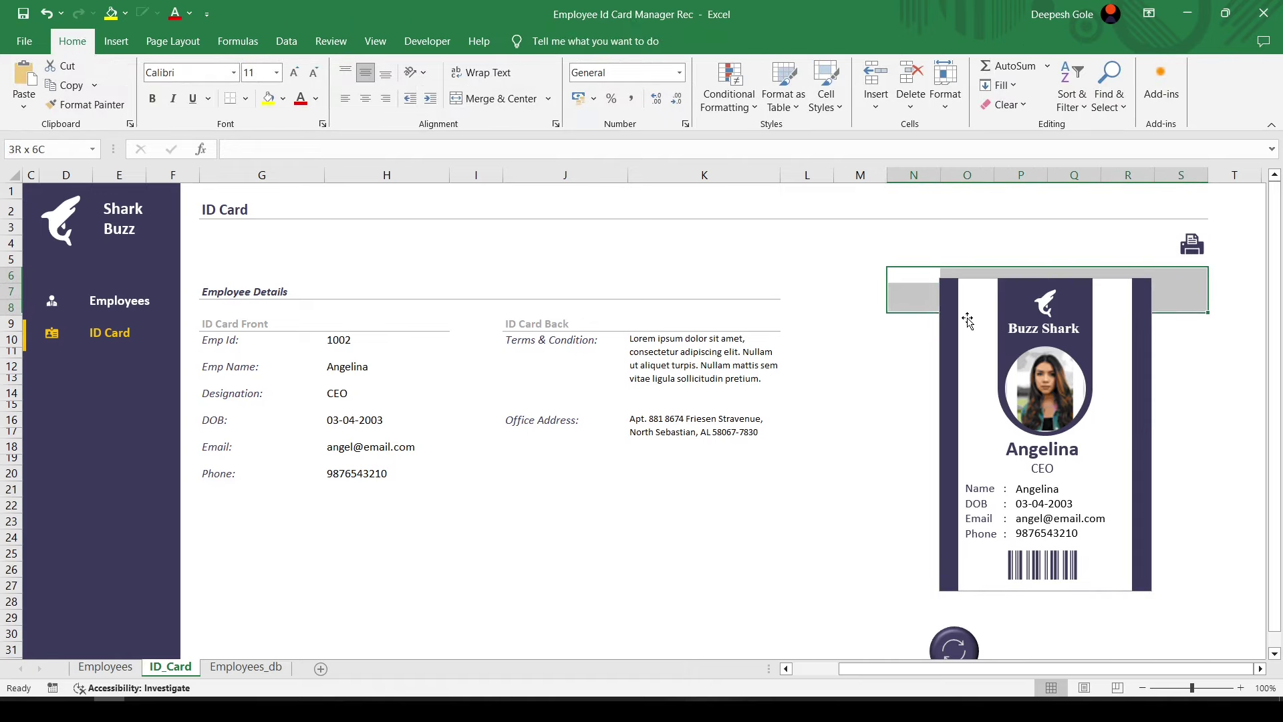
pyautogui.hotkey('shift', 'Down')
pyautogui.hotkey('shift', 'Down')
pyautogui.hotkey('shift', 'Down')
pyautogui.hotkey('shift', 'Down')
pyautogui.hotkey('shift', 'Down')
pyautogui.hotkey('shift', 'Down')
pyautogui.hotkey('shift', 'Down')
pyautogui.hotkey('shift', 'Down')
pyautogui.hotkey('shift', 'Down')
pyautogui.hotkey('shift', 'Down')
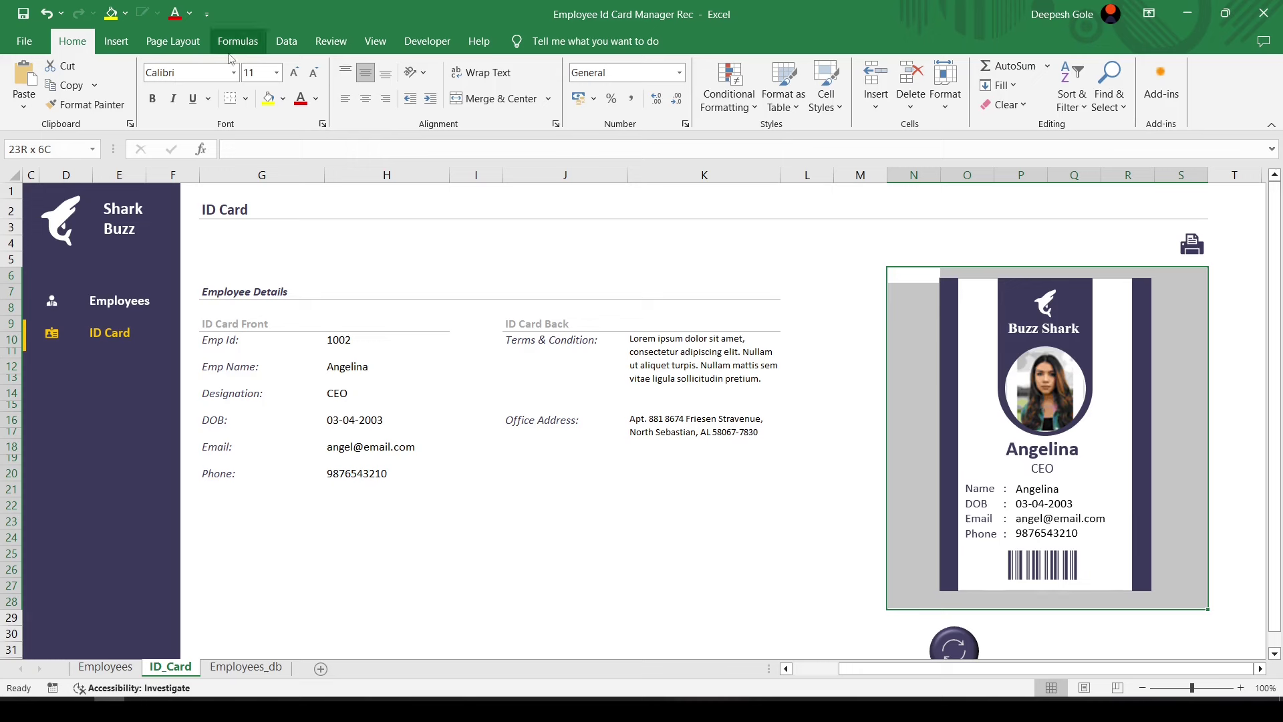
pyautogui.click(173, 41)
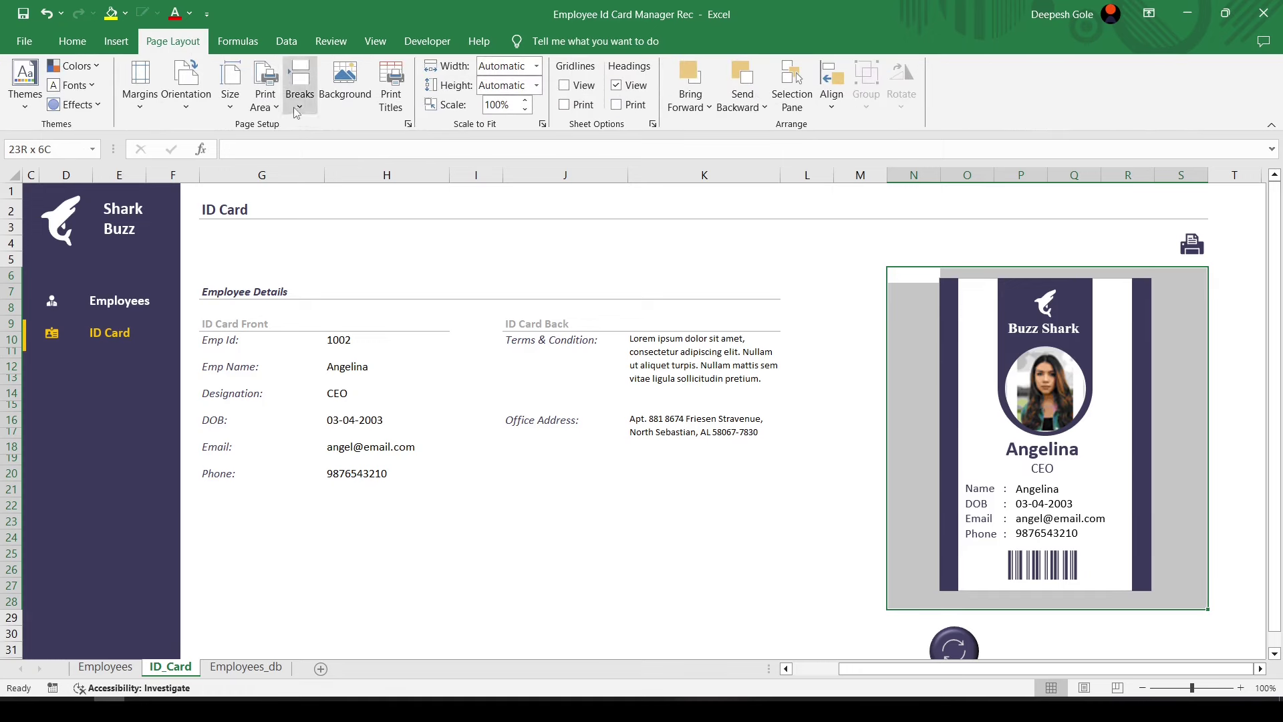
pyautogui.click(270, 106)
pyautogui.click(287, 131)
pyautogui.click(731, 573)
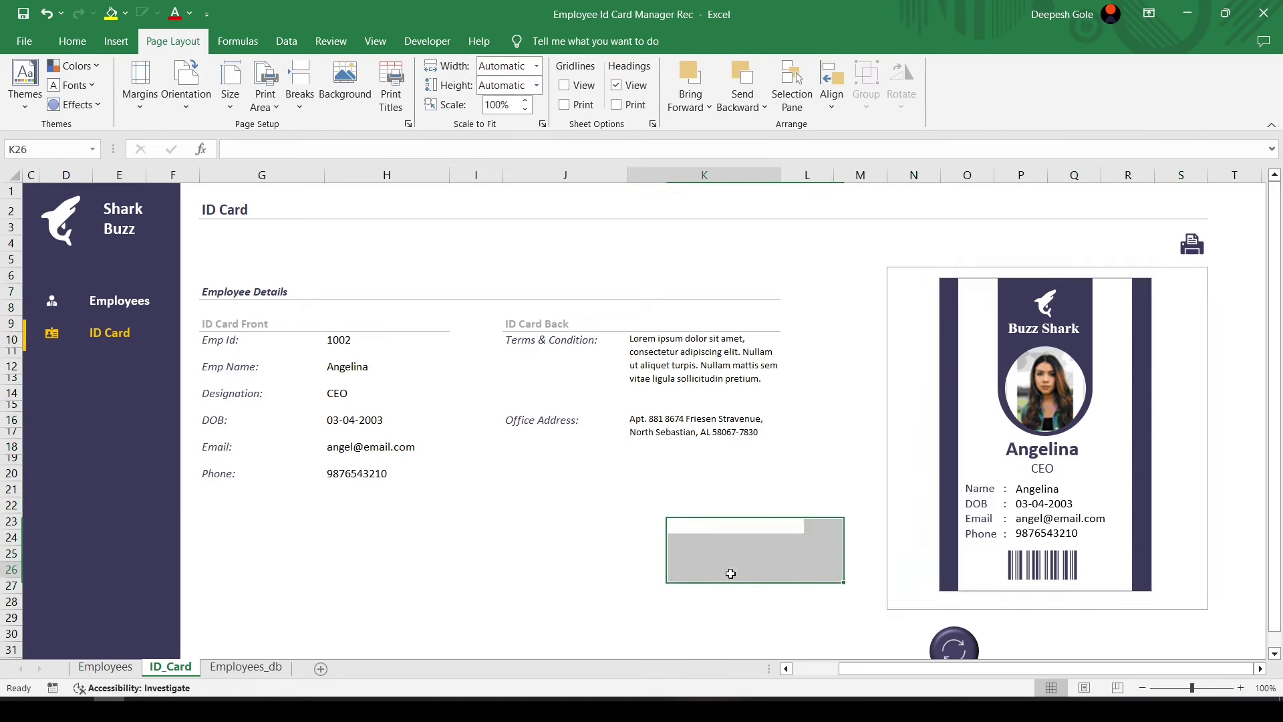
# Move the round flip button so it sits centred beneath the card
pyautogui.keyDown('ctrl'); pyautogui.click(978, 650); pyautogui.keyUp('ctrl')
pyautogui.moveTo(985, 639); pyautogui.dragTo(1082, 624)
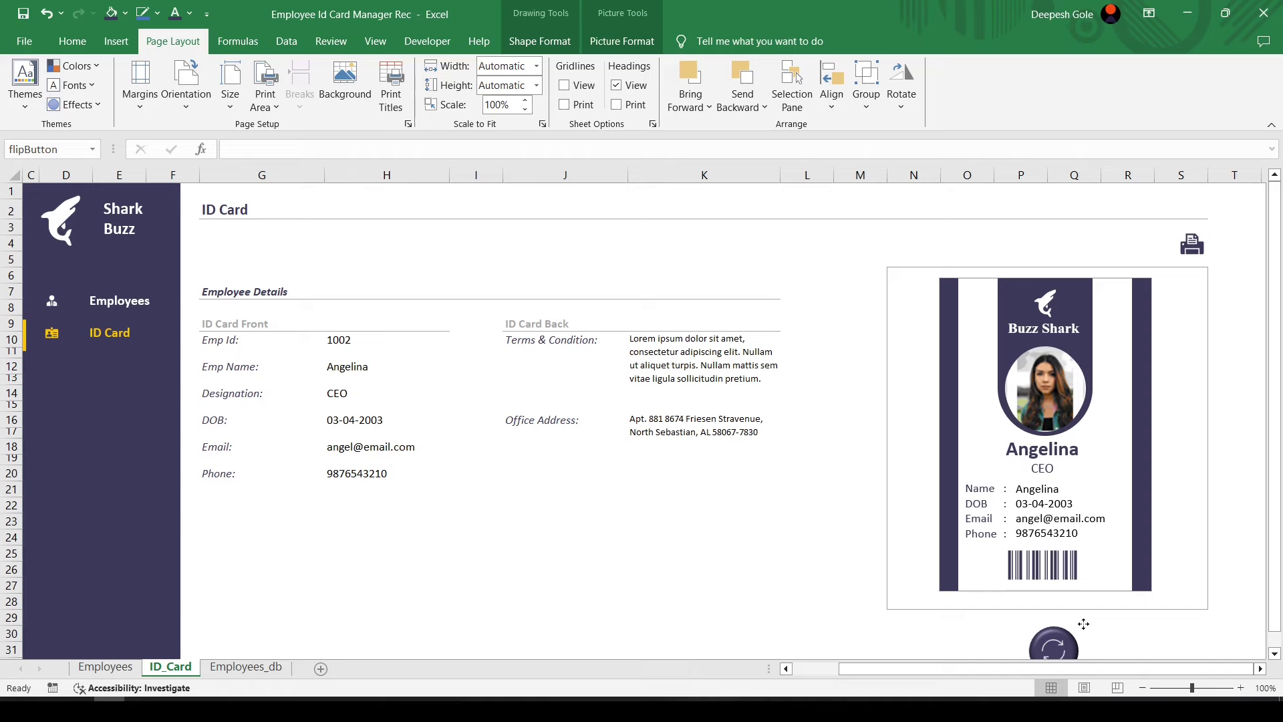
pyautogui.click(651, 618)
pyautogui.click(428, 40)
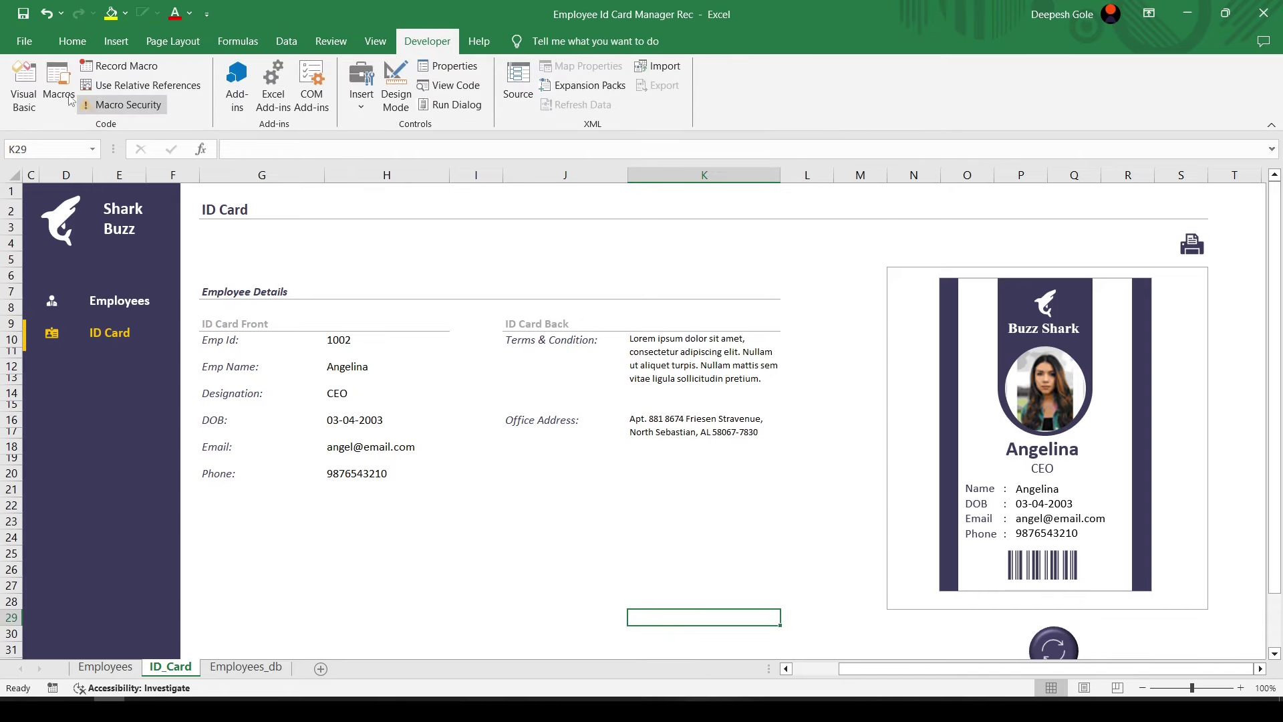
# In Module1, add a flipCtrl sub with a With Sheet3 block and an If B2 = 1 condition
pyautogui.click(20, 84)
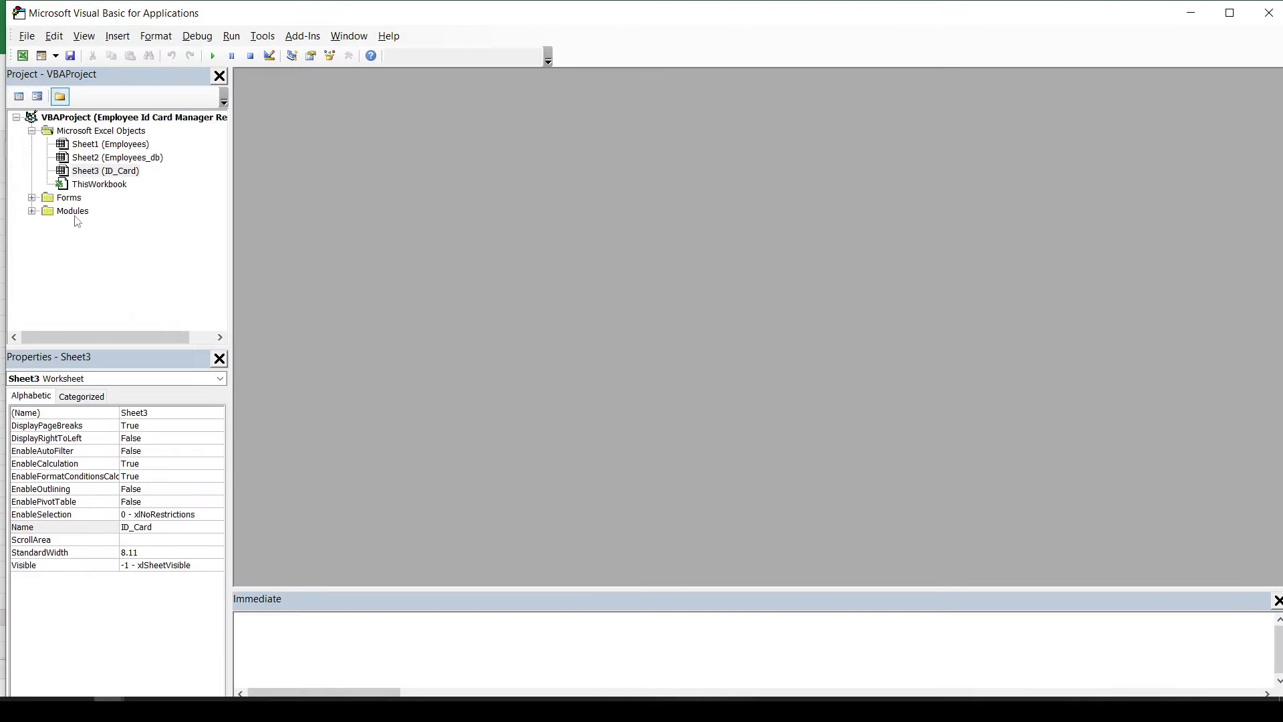
pyautogui.doubleClick(74, 211)
pyautogui.doubleClick(84, 225)
pyautogui.click(332, 366)
pyautogui.write('sub flip')
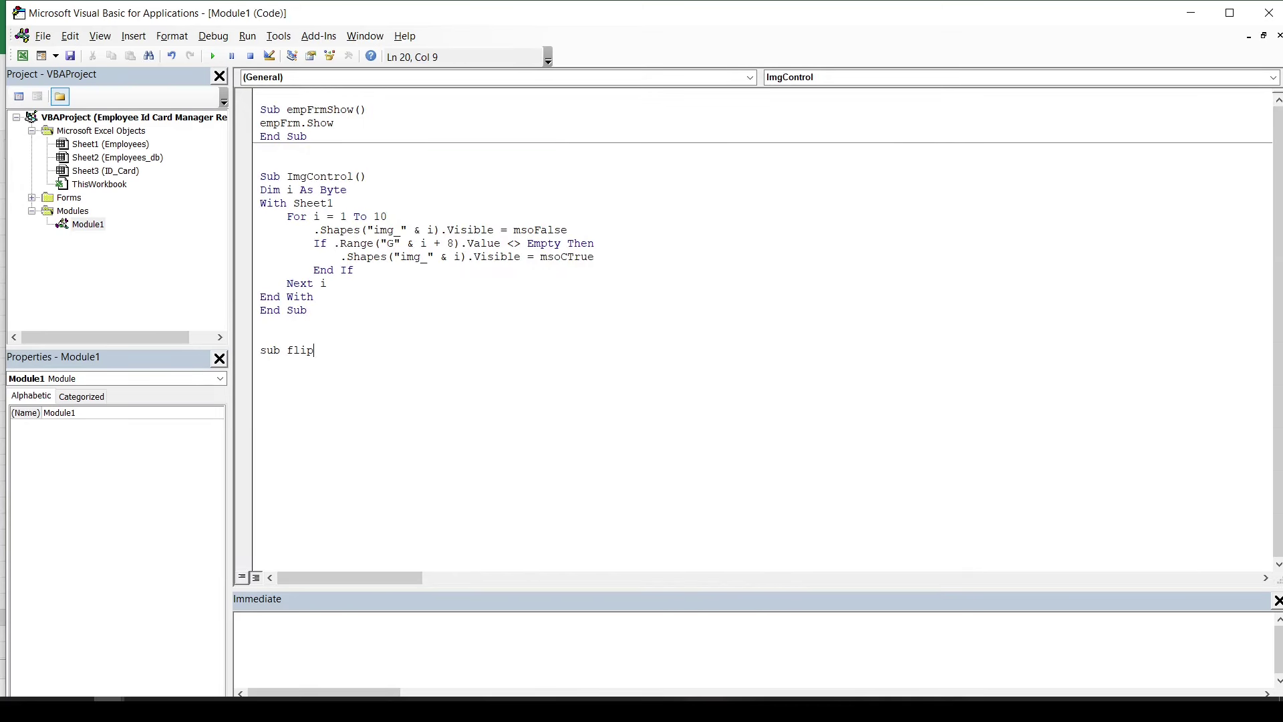
pyautogui.write('Ctrl')
pyautogui.press('Return')
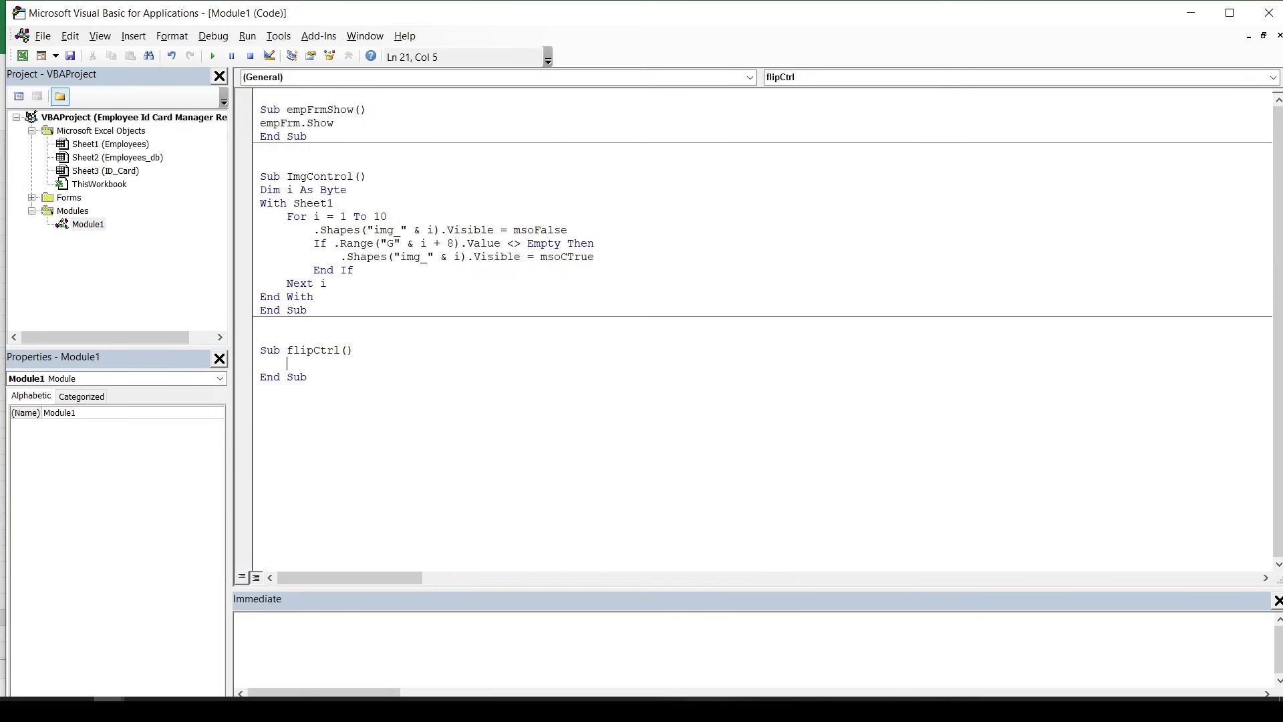
pyautogui.write('with')
pyautogui.press('Return')
pyautogui.press('Return')
pyautogui.press('Return')
pyautogui.press('Return')
pyautogui.write('end with')
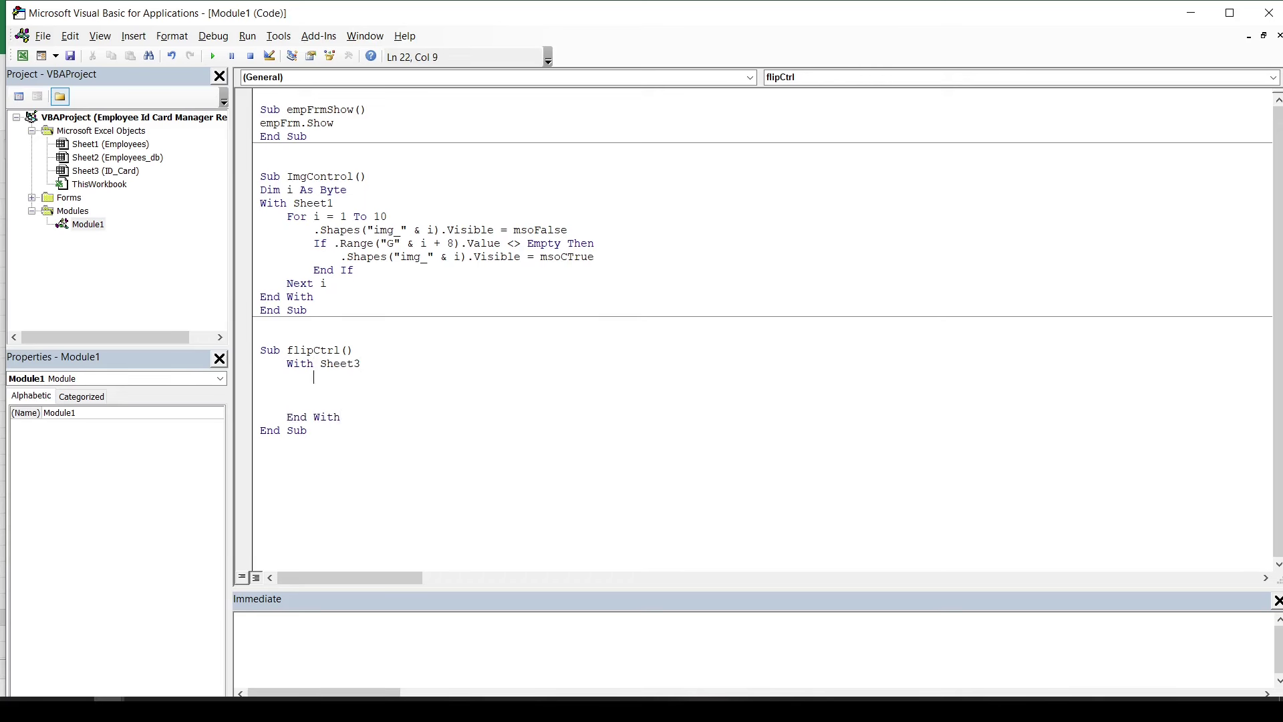
pyautogui.write(' .')
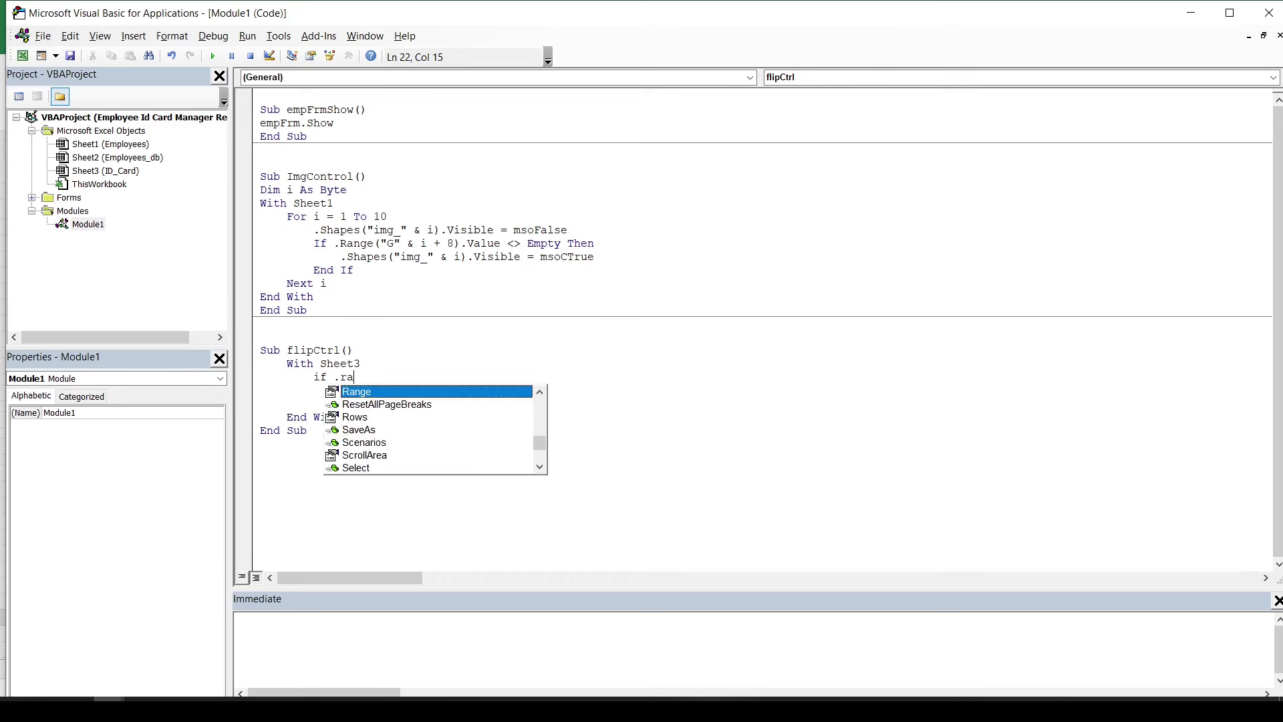
pyautogui.write('Range("B')
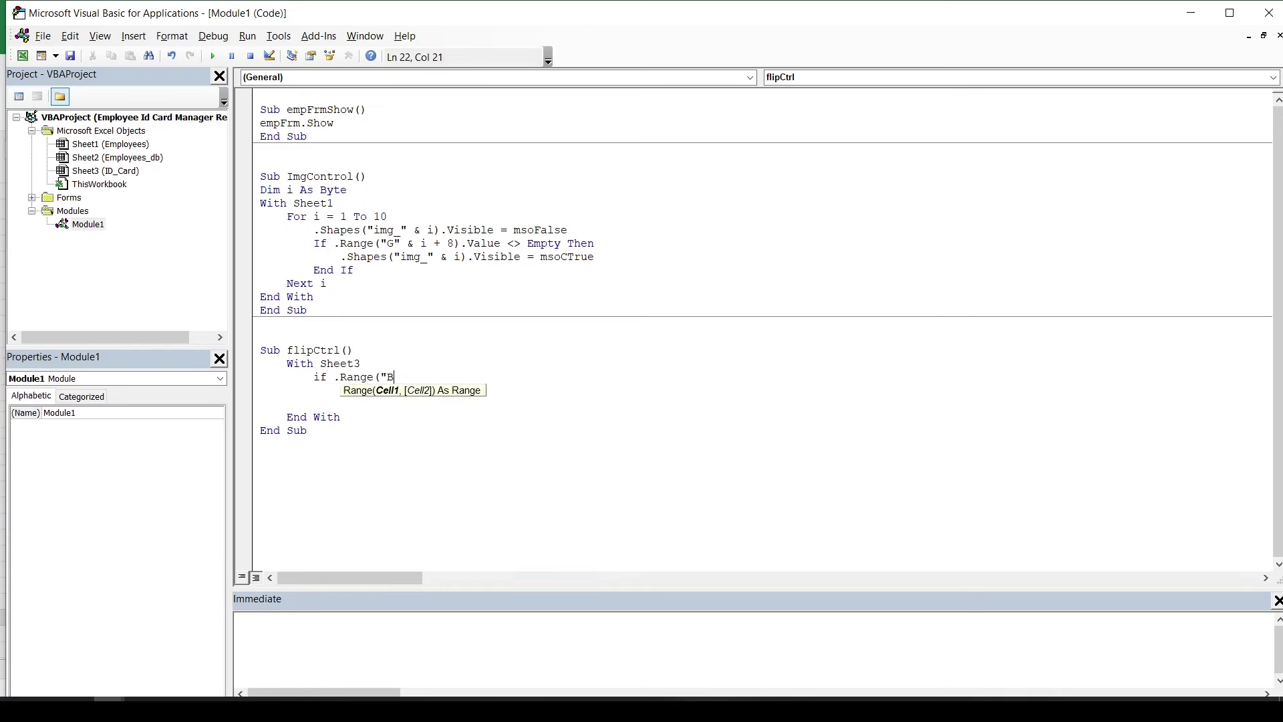
pyautogui.write('2").')
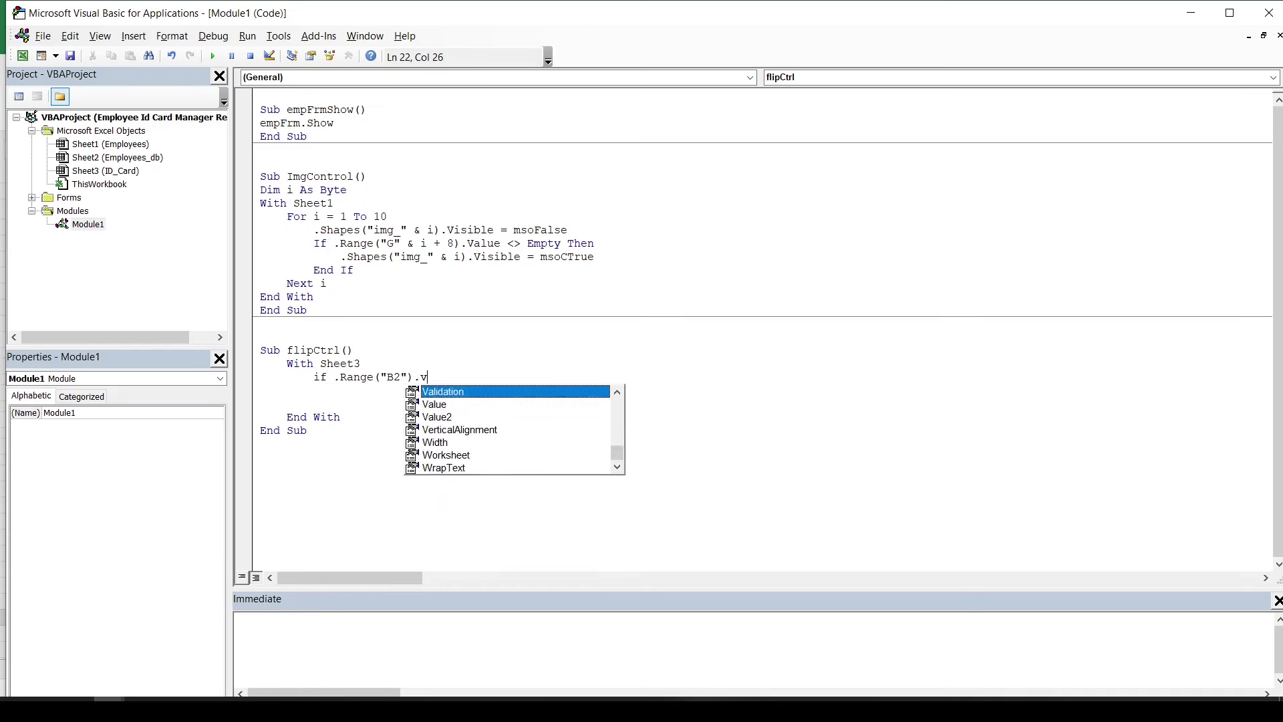
pyautogui.write('Value = 1the')
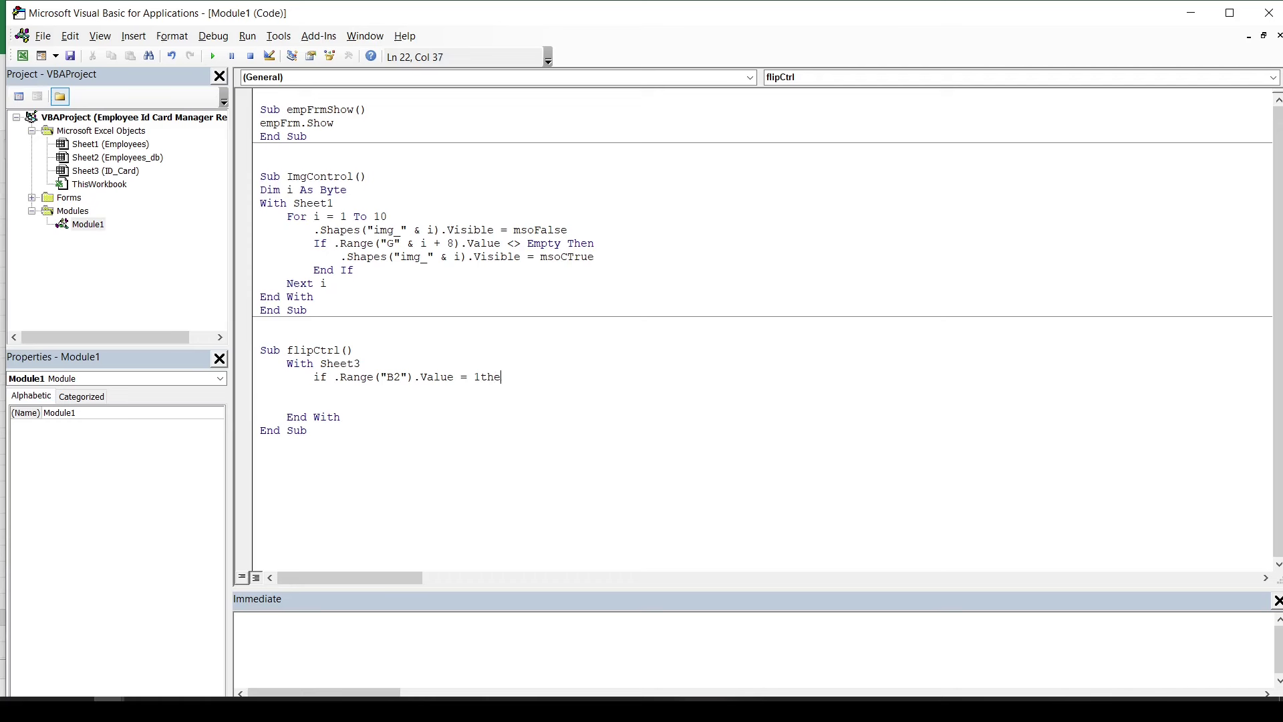
pyautogui.write('n')
pyautogui.press('Return')
pyautogui.press('Return')
pyautogui.press('Return')
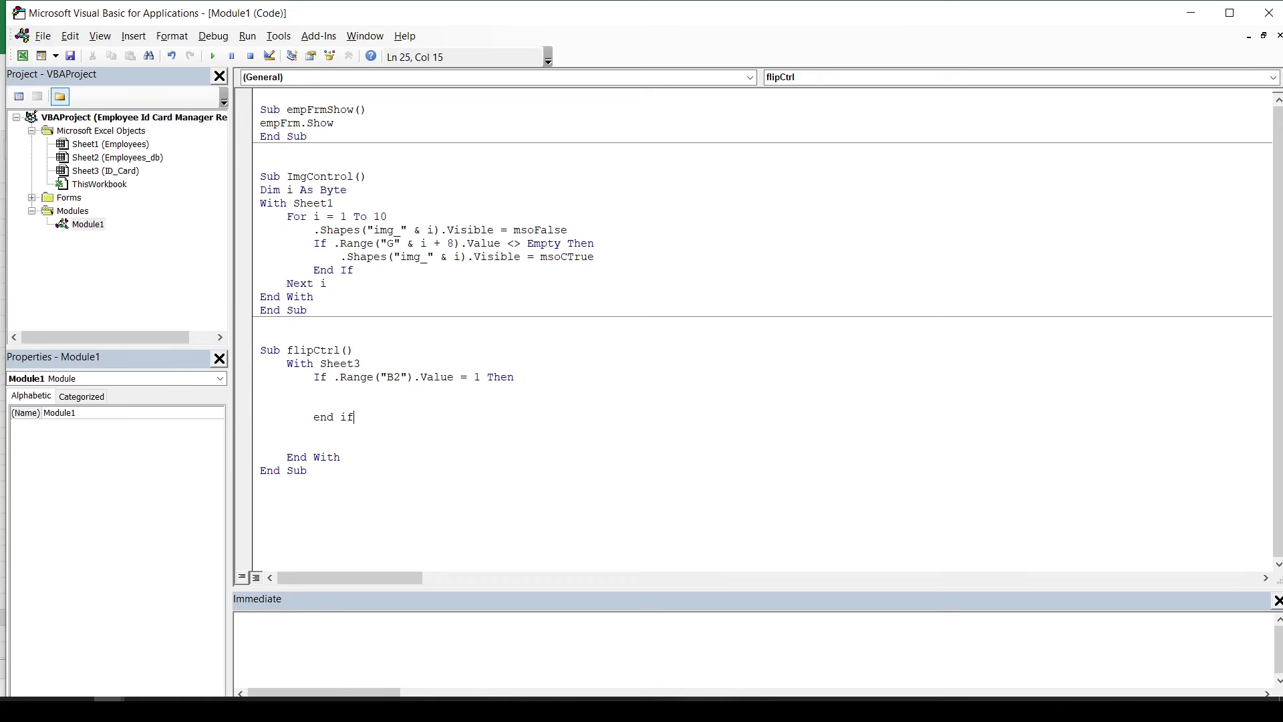
# In the If branch, show id_frnt (msoCTrue), hide id_back (msoFalse) and set B2 to 2
pyautogui.write('.Shapes("id_fr')
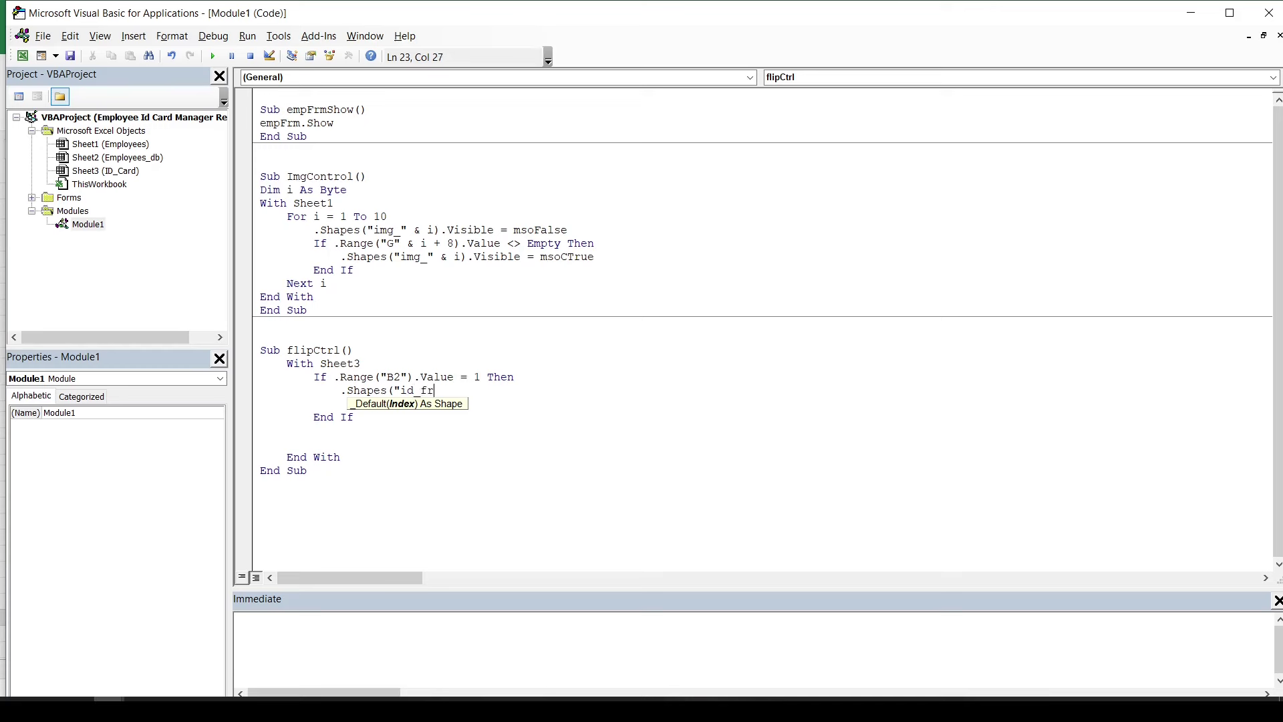
pyautogui.write('nt")')
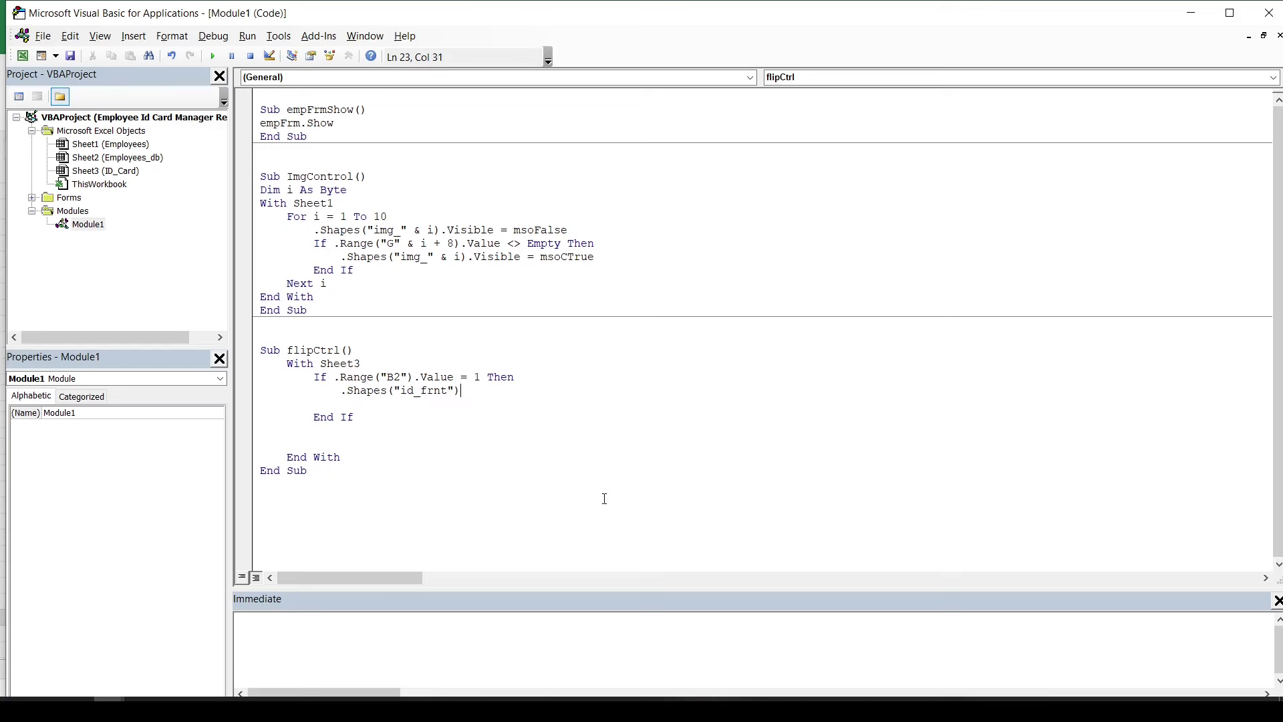
pyautogui.write('.Visible = ms')
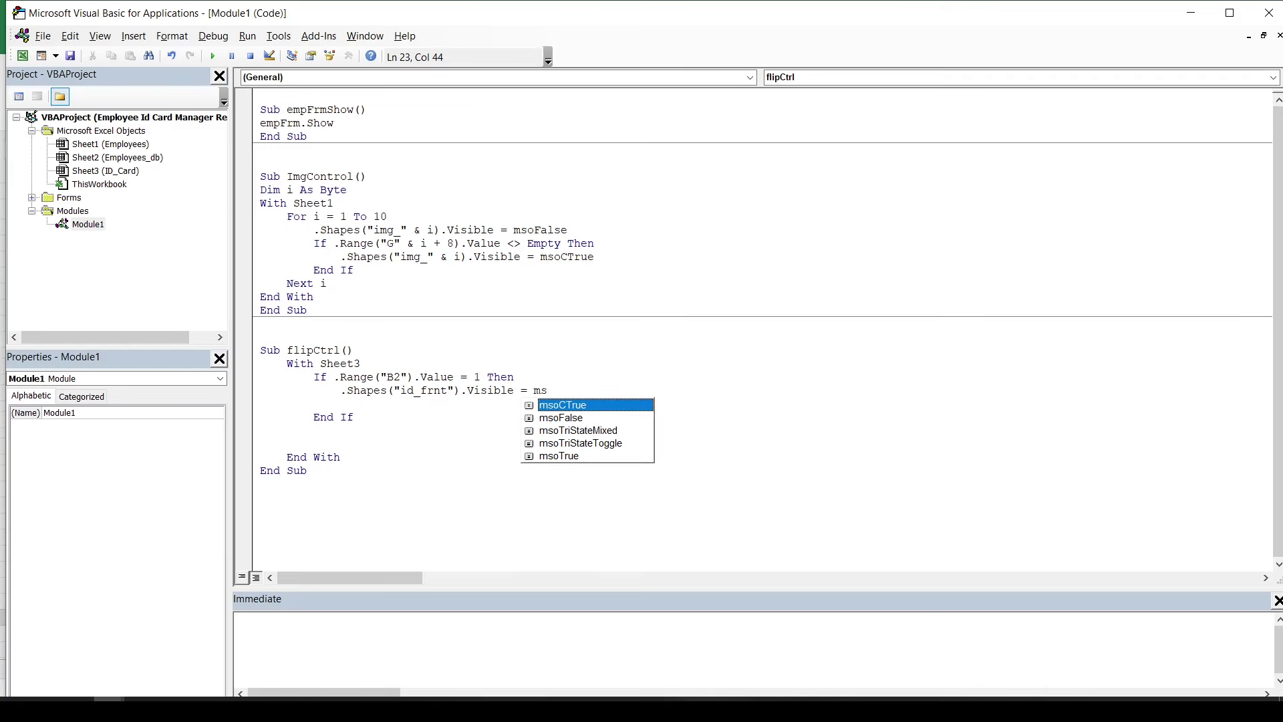
pyautogui.press('Return')
pyautogui.write('.Shapes("id_back')
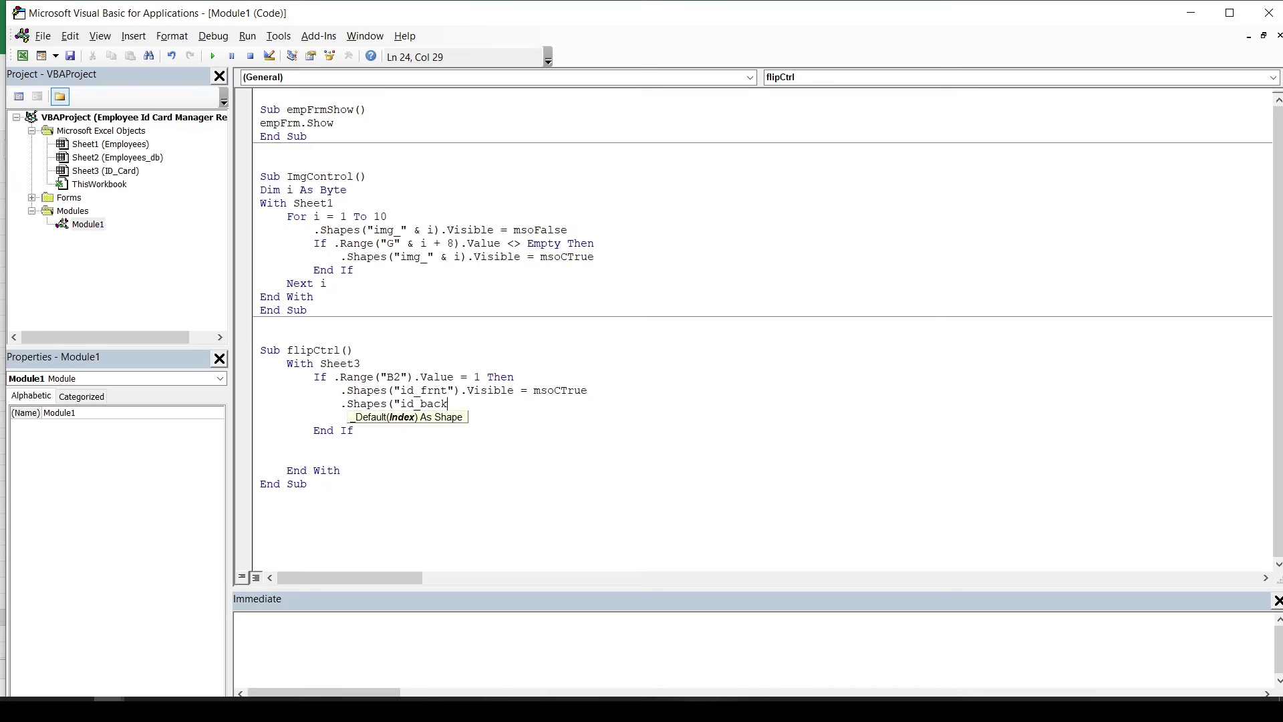
pyautogui.write('").Visible = ')
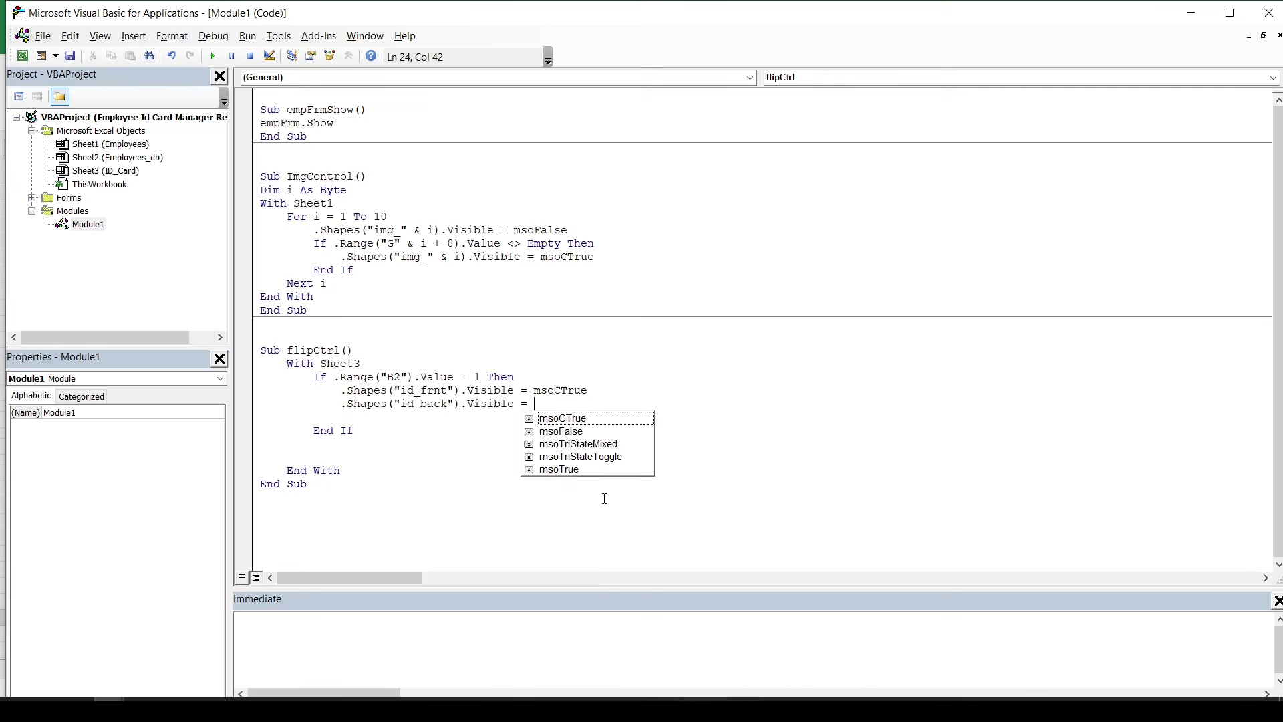
pyautogui.write('msoF')
pyautogui.press('Return')
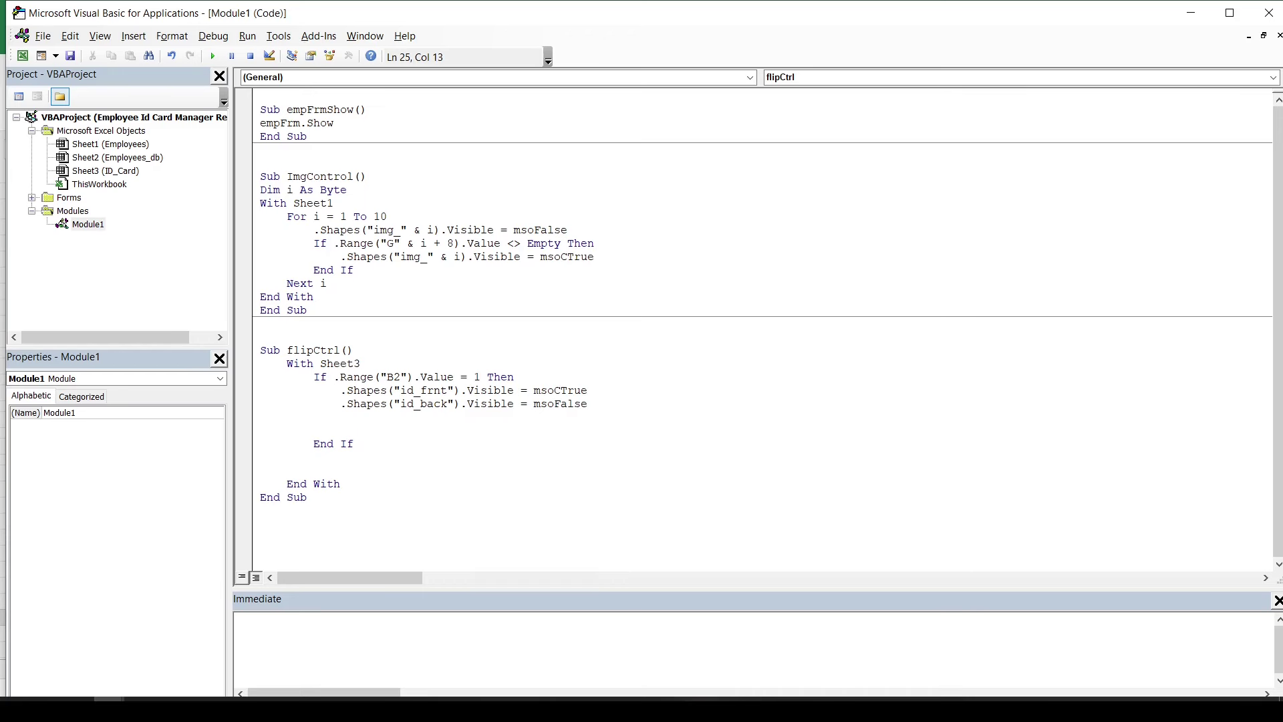
pyautogui.write('.Range("B2"')
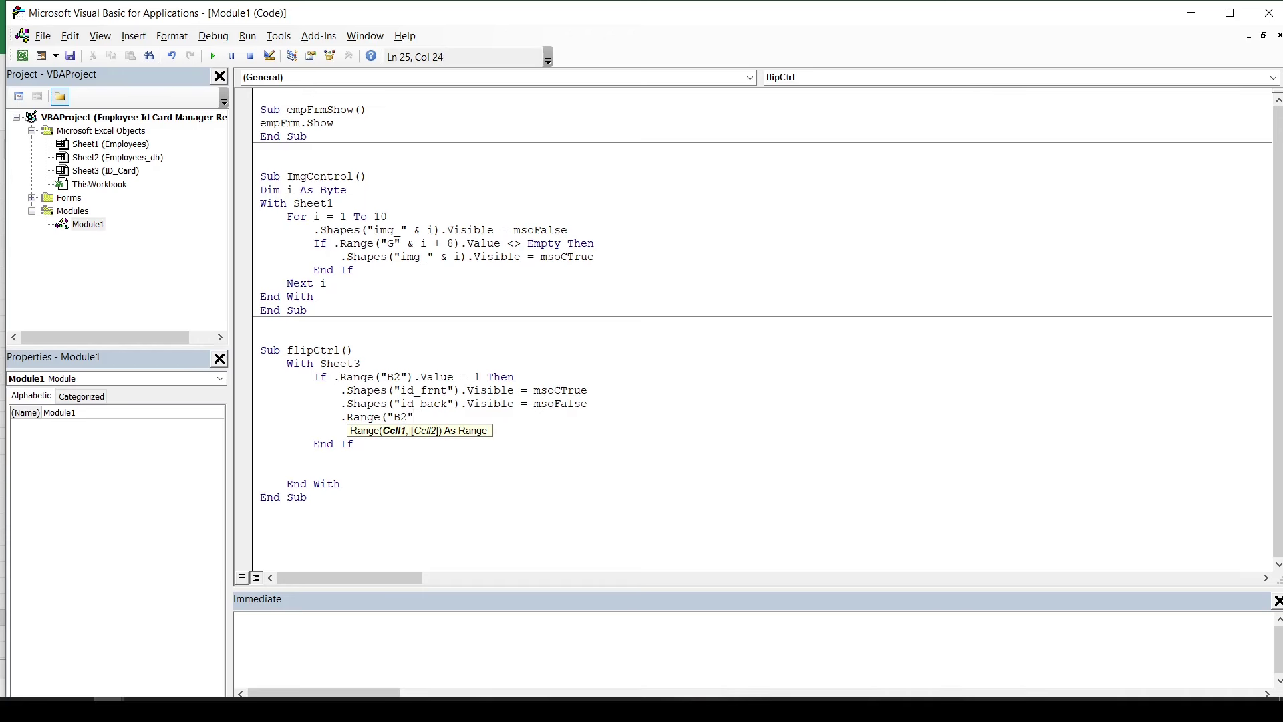
pyautogui.write(').Value = ')
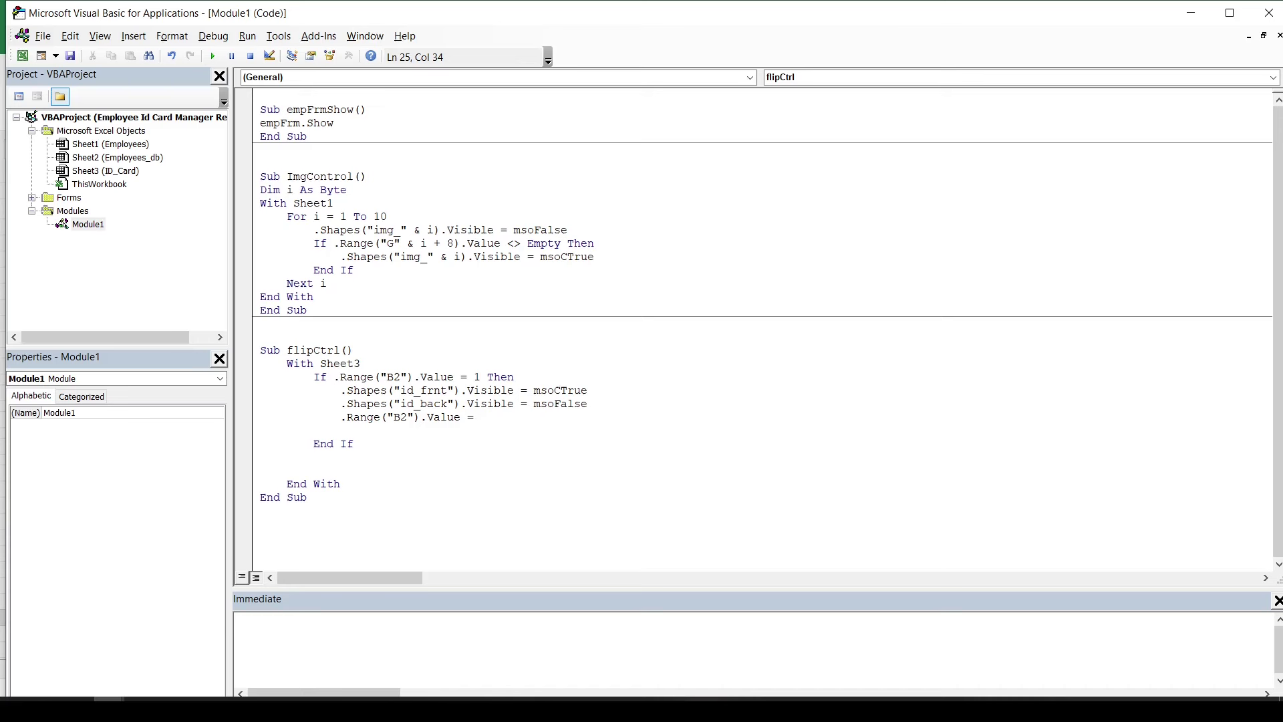
pyautogui.write('2')
pyautogui.click(604, 499)
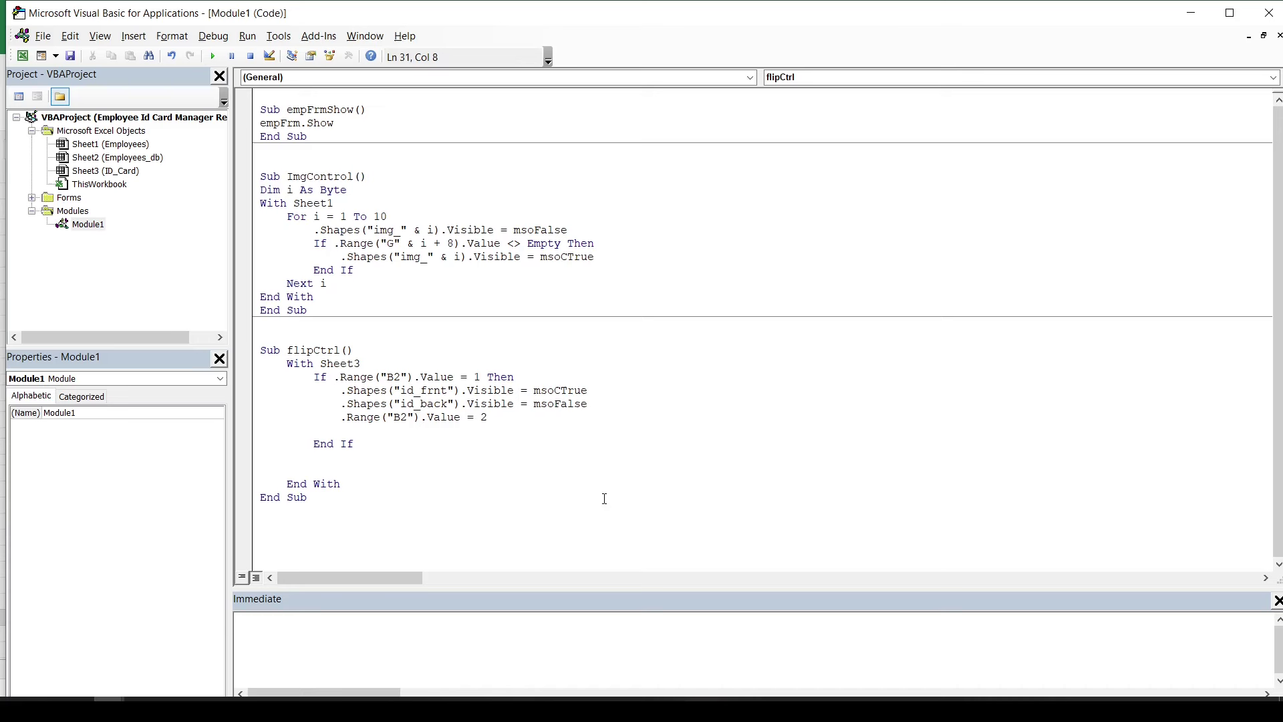
# Add an Else line and paste a copy of the three If-branch lines under it
pyautogui.click(535, 423)
pyautogui.press('Return')
pyautogui.press('BackSpace')
pyautogui.write('else')
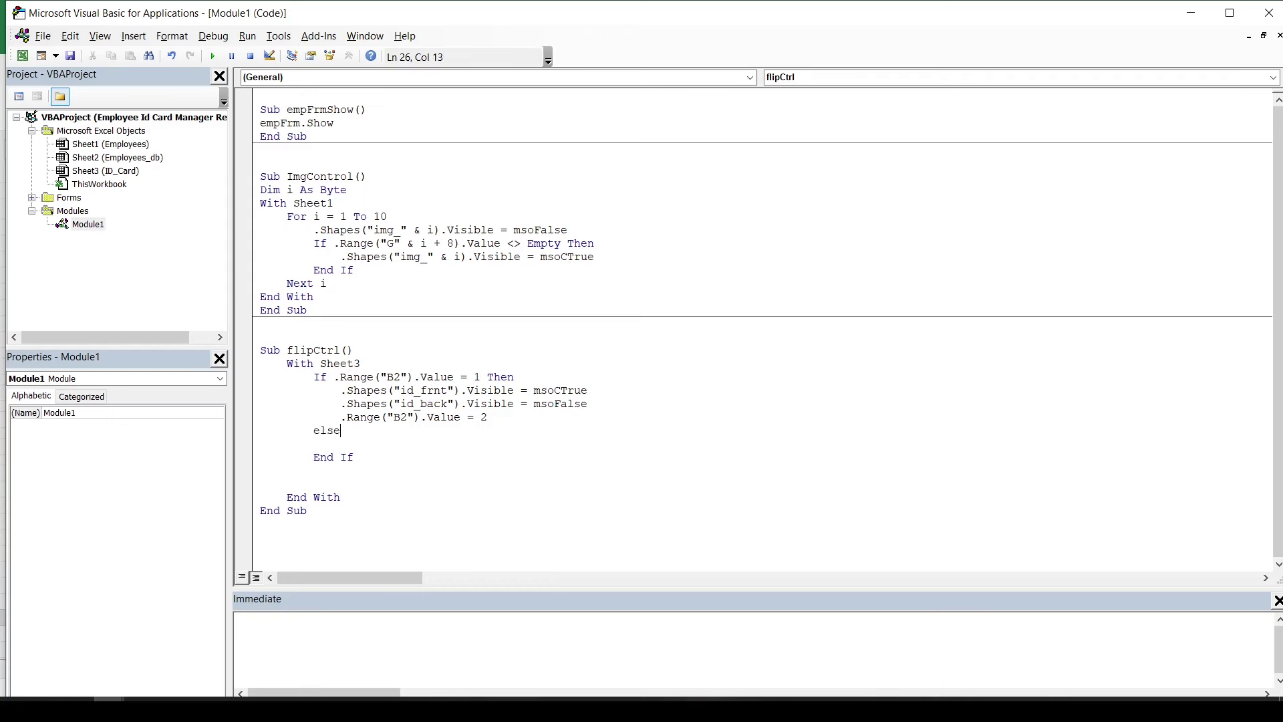
pyautogui.press('Return')
pyautogui.press('Tab')
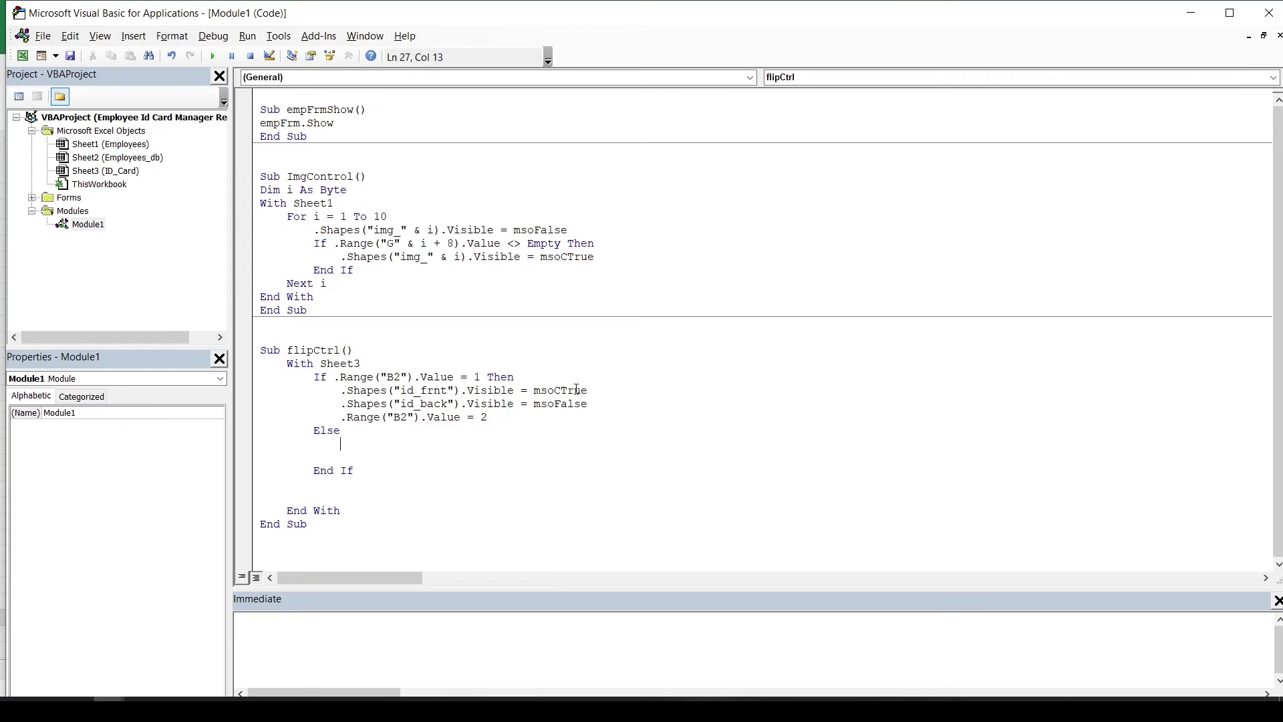
pyautogui.moveTo(341, 390); pyautogui.dragTo(510, 422)
pyautogui.hotkey('ctrl', 'c')
pyautogui.click(384, 444)
pyautogui.hotkey('ctrl', 'v')
# In the Else copy, set id_frnt to msoFalse and id_back to msoCTrue
pyautogui.doubleClick(424, 443)
pyautogui.doubleClick(560, 444)
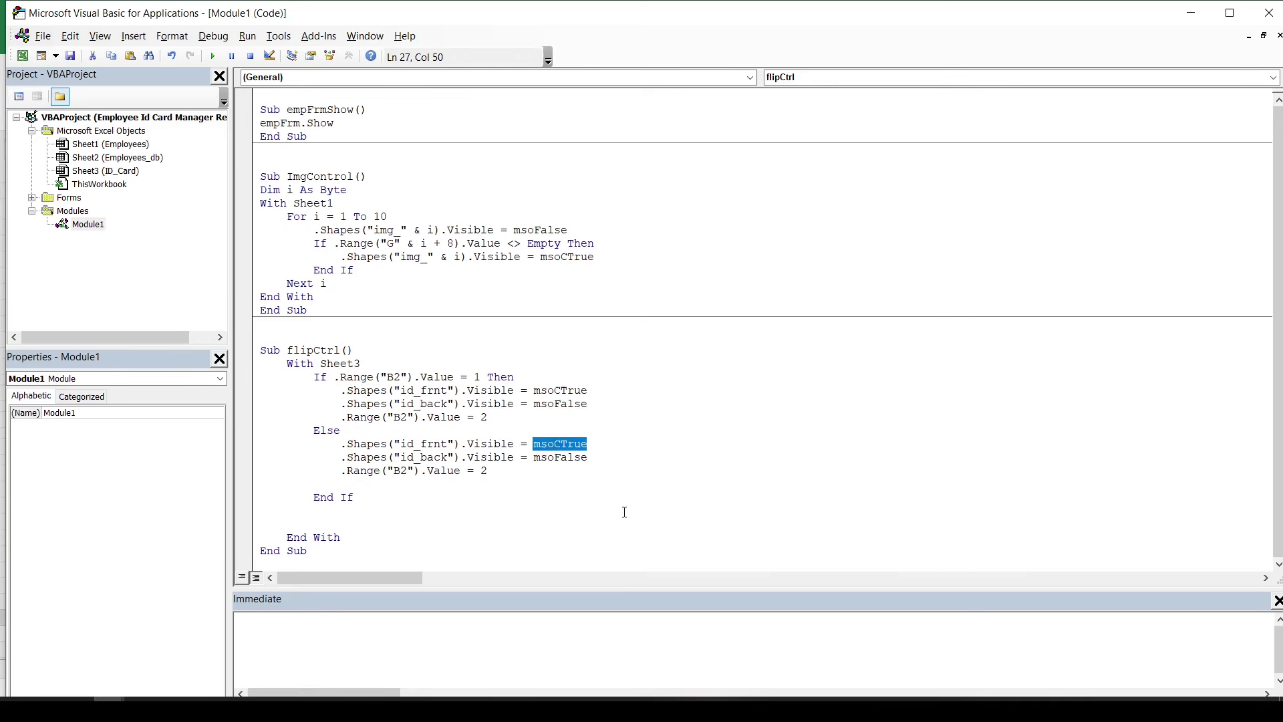
pyautogui.write('msofalse')
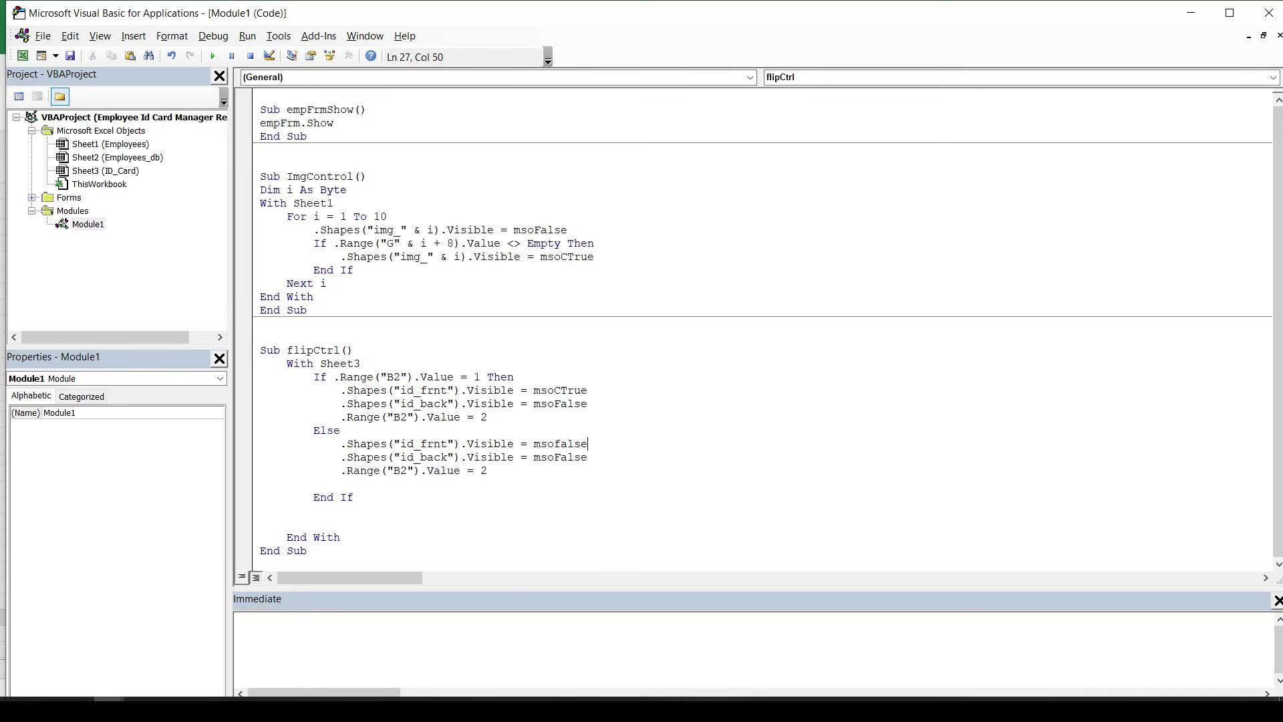
pyautogui.doubleClick(560, 457)
pyautogui.write('msoc')
pyautogui.write('true')
# Delete the blank lines before End If and End With, then return to Excel
pyautogui.press('Delete')
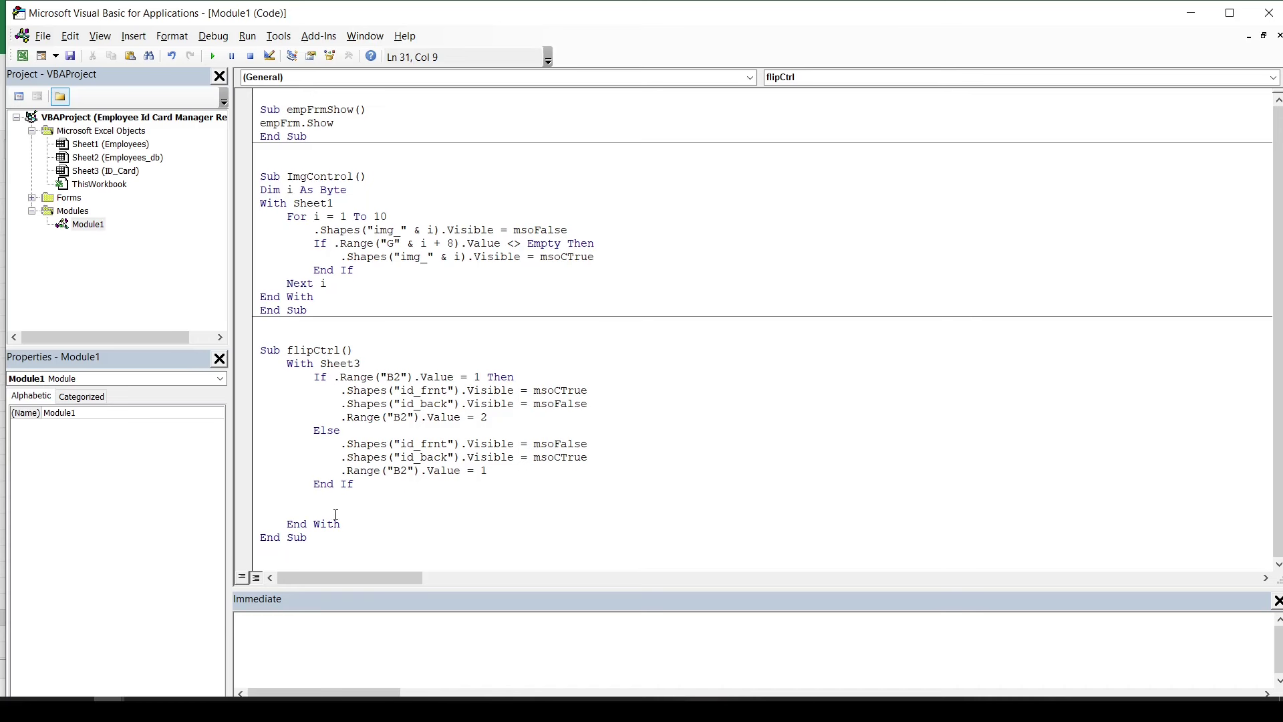
pyautogui.moveTo(336, 514); pyautogui.dragTo(205, 506)
pyautogui.press('Delete')
pyautogui.press('Delete')
pyautogui.click(416, 508)
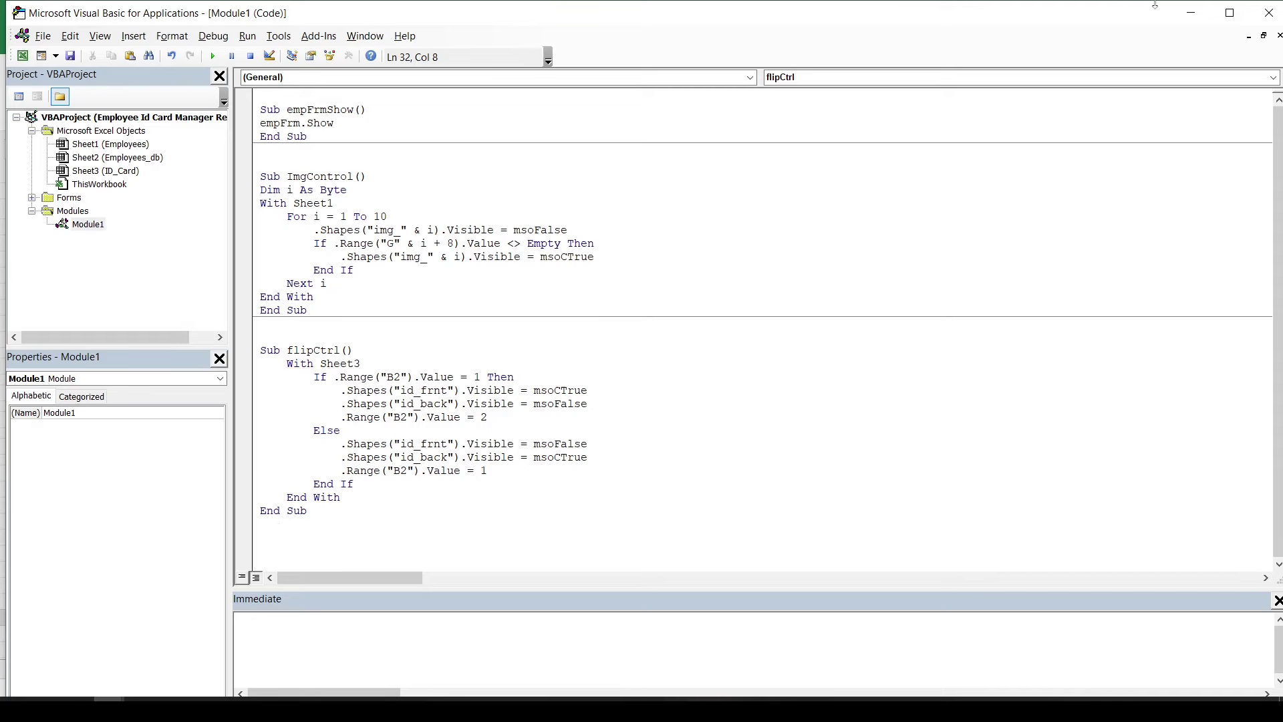
pyautogui.click(1191, 12)
pyautogui.scroll(-3, 969, 515)
# Assign the flipCtrl macro to the round flip button
pyautogui.scroll(-2, 1047, 526)
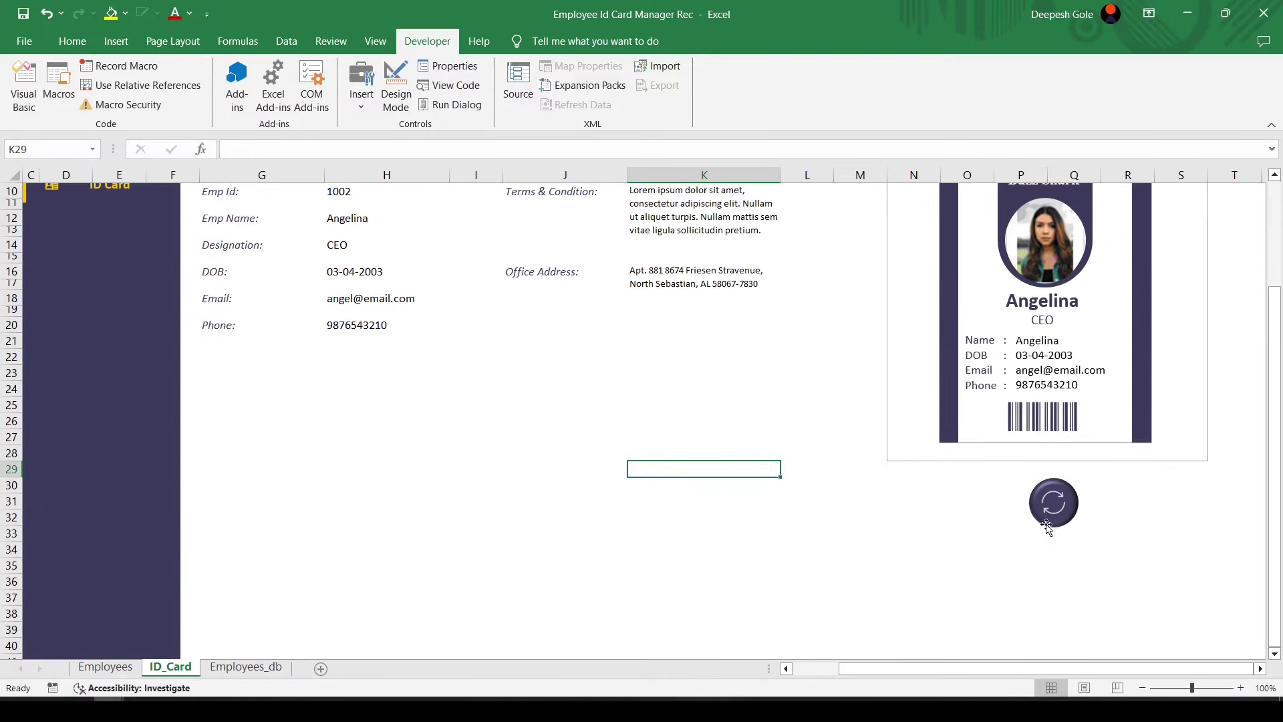
pyautogui.keyDown('ctrl'); pyautogui.click(1056, 510); pyautogui.keyUp('ctrl')
pyautogui.keyDown('ctrl'); pyautogui.click(1058, 509); pyautogui.keyUp('ctrl')
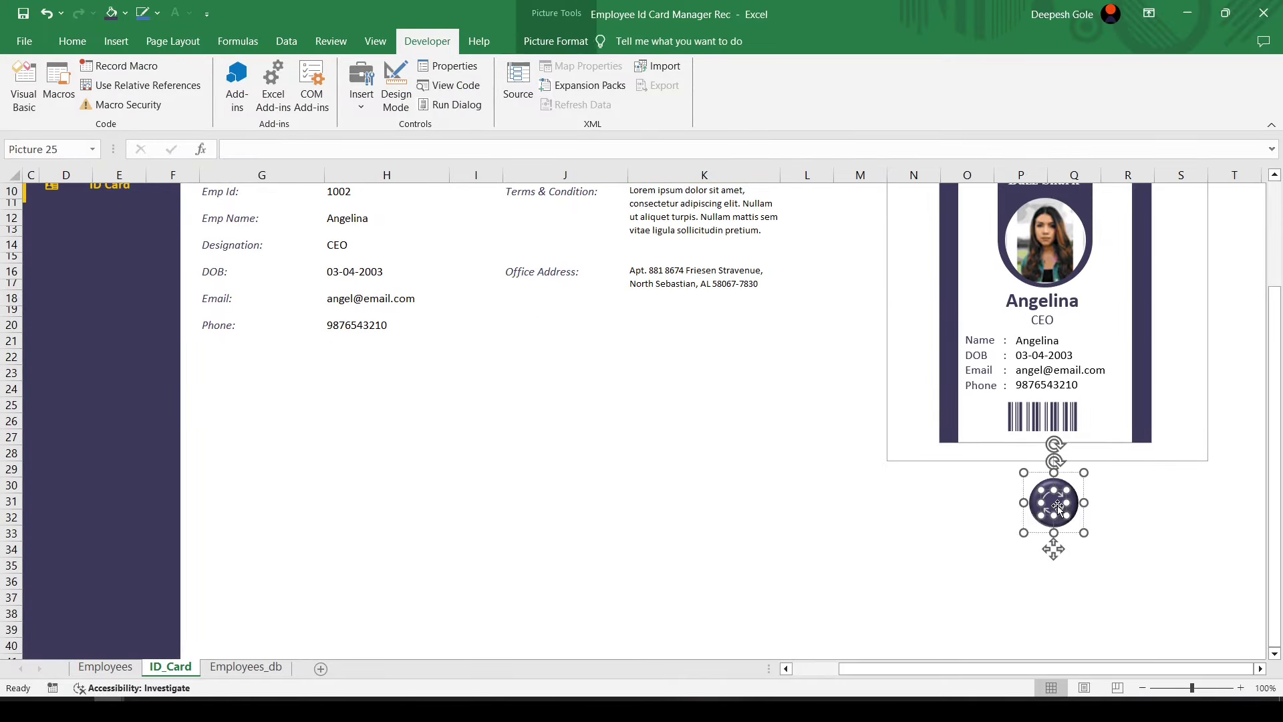
pyautogui.rightClick(1072, 510)
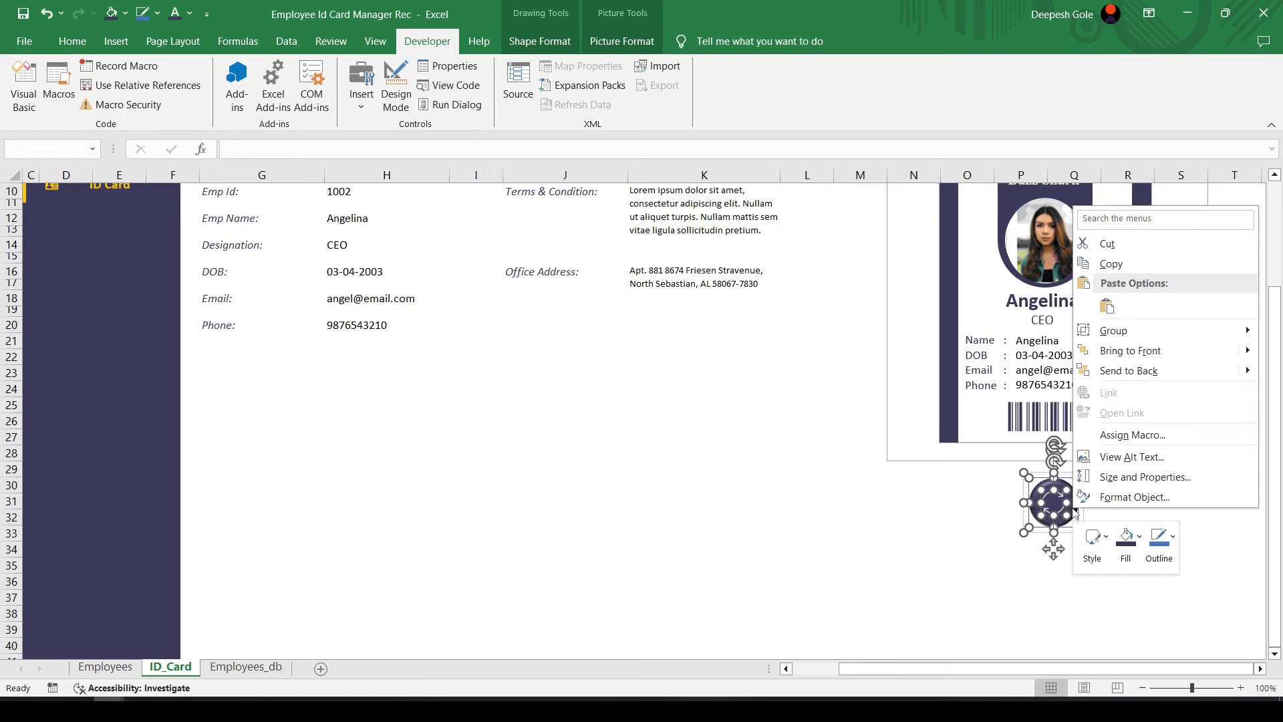
pyautogui.click(1129, 433)
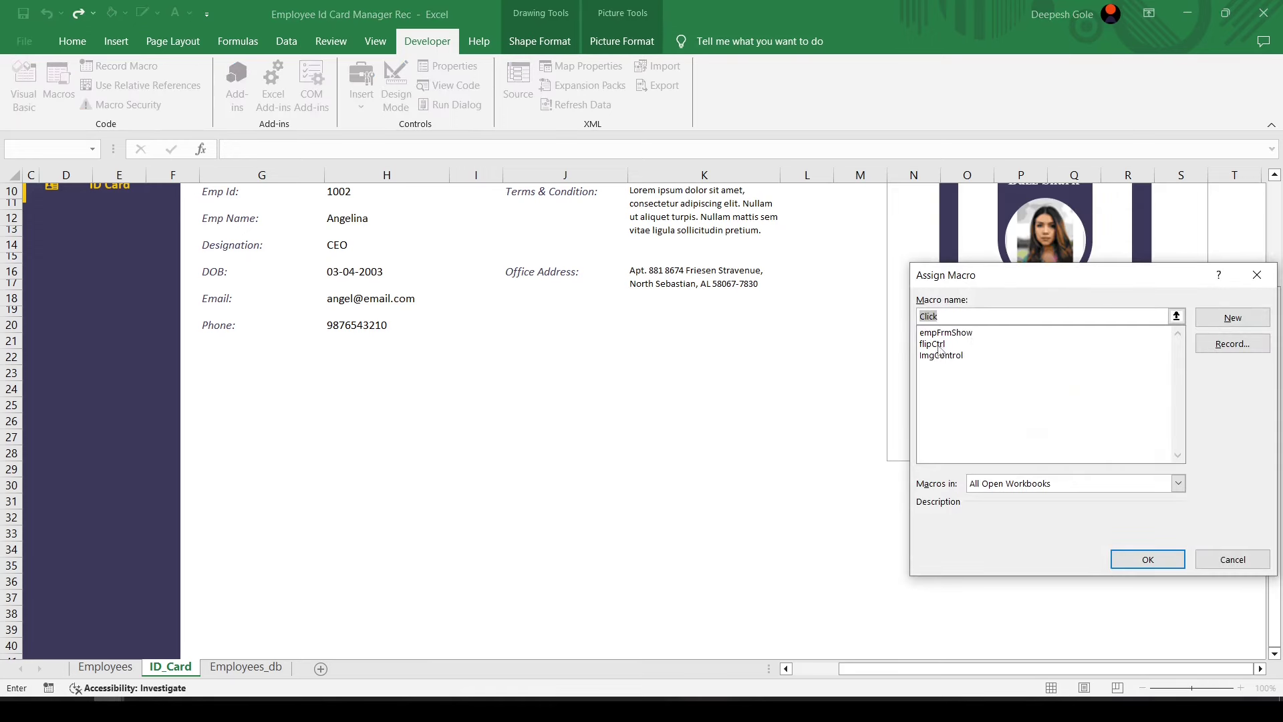
pyautogui.click(939, 344)
pyautogui.click(1149, 560)
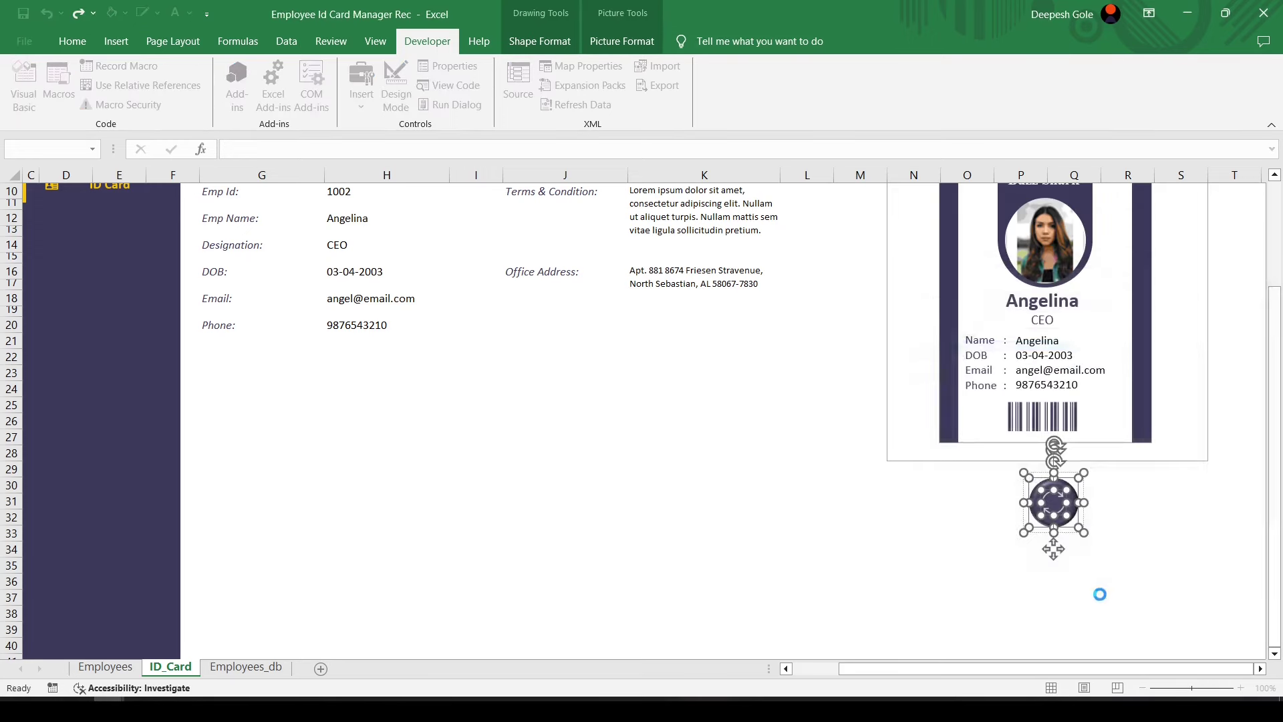
pyautogui.click(709, 500)
# Click the flip button several times to check the card toggles between front and back
pyautogui.scroll(2, 815, 546)
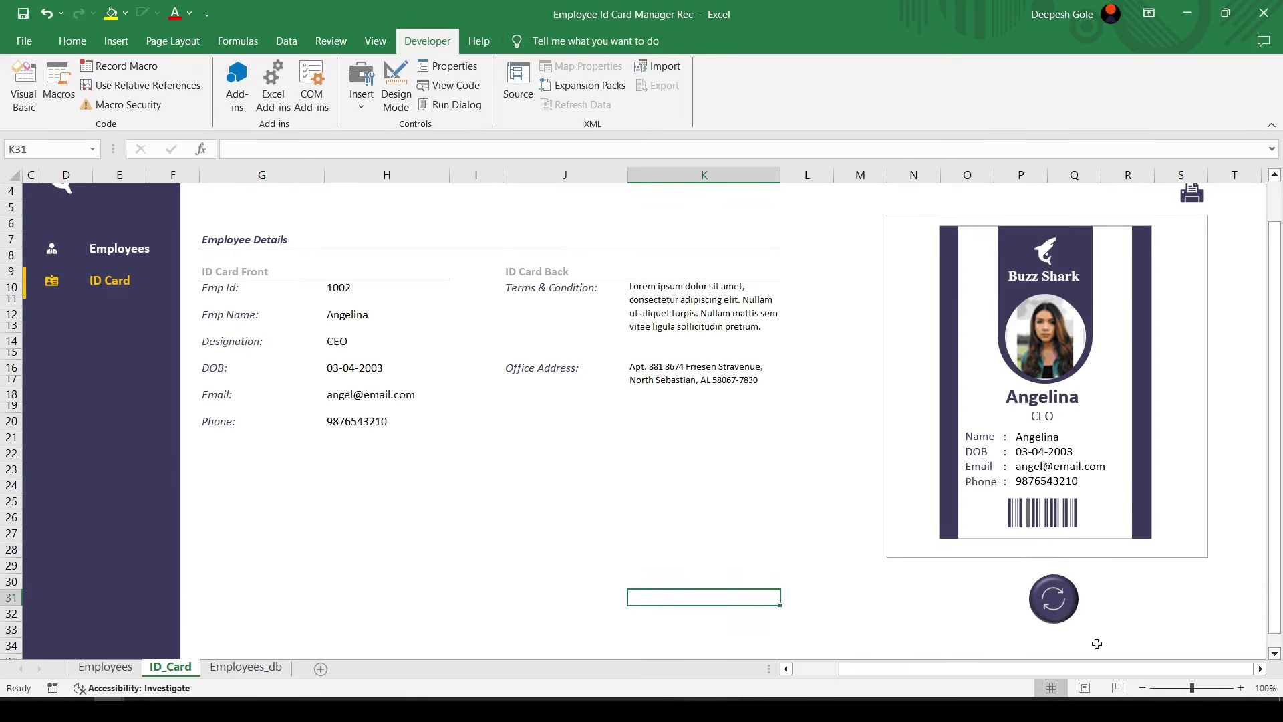
pyautogui.click(1054, 610)
pyautogui.click(1054, 610)
pyautogui.click(1057, 613)
pyautogui.click(1058, 614)
pyautogui.click(668, 453)
# Start a printId sub with a With Sheet3 block and an If ActiveSheet.Name = "ID_Card" condition
pyautogui.click(24, 85)
pyautogui.write('sub pri')
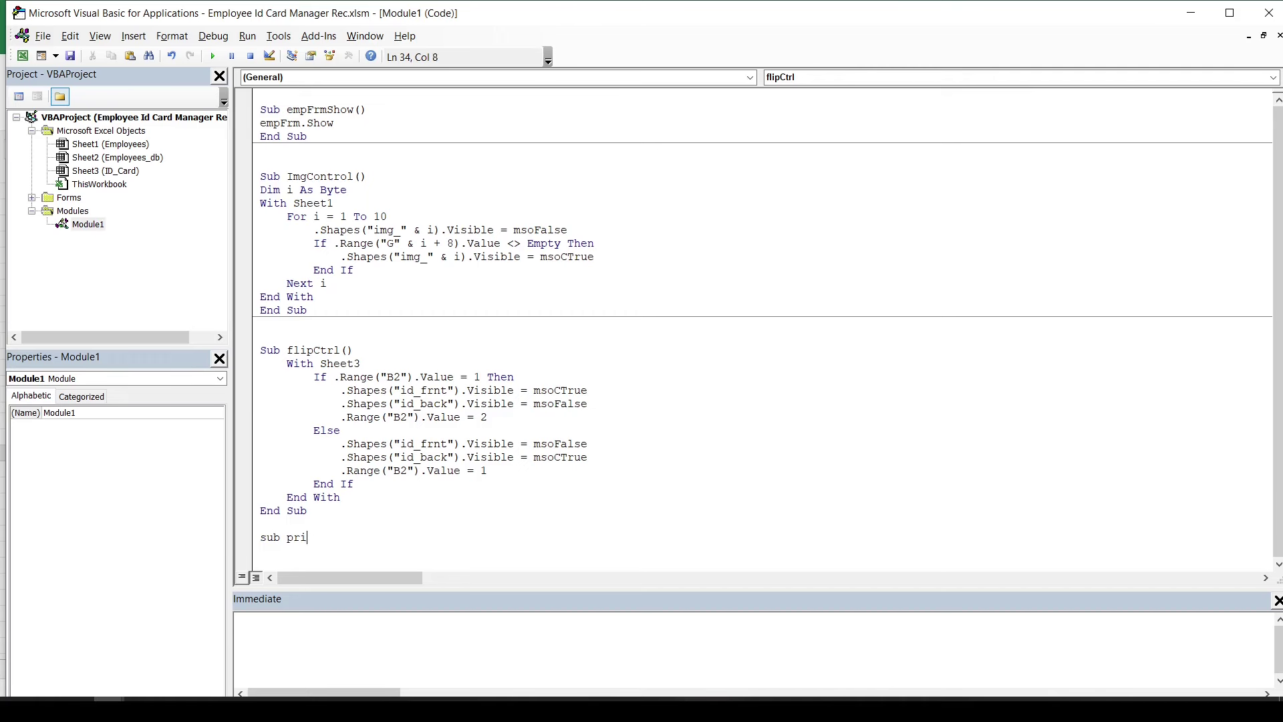
pyautogui.write('nt')
pyautogui.write('Id')
pyautogui.press('Return')
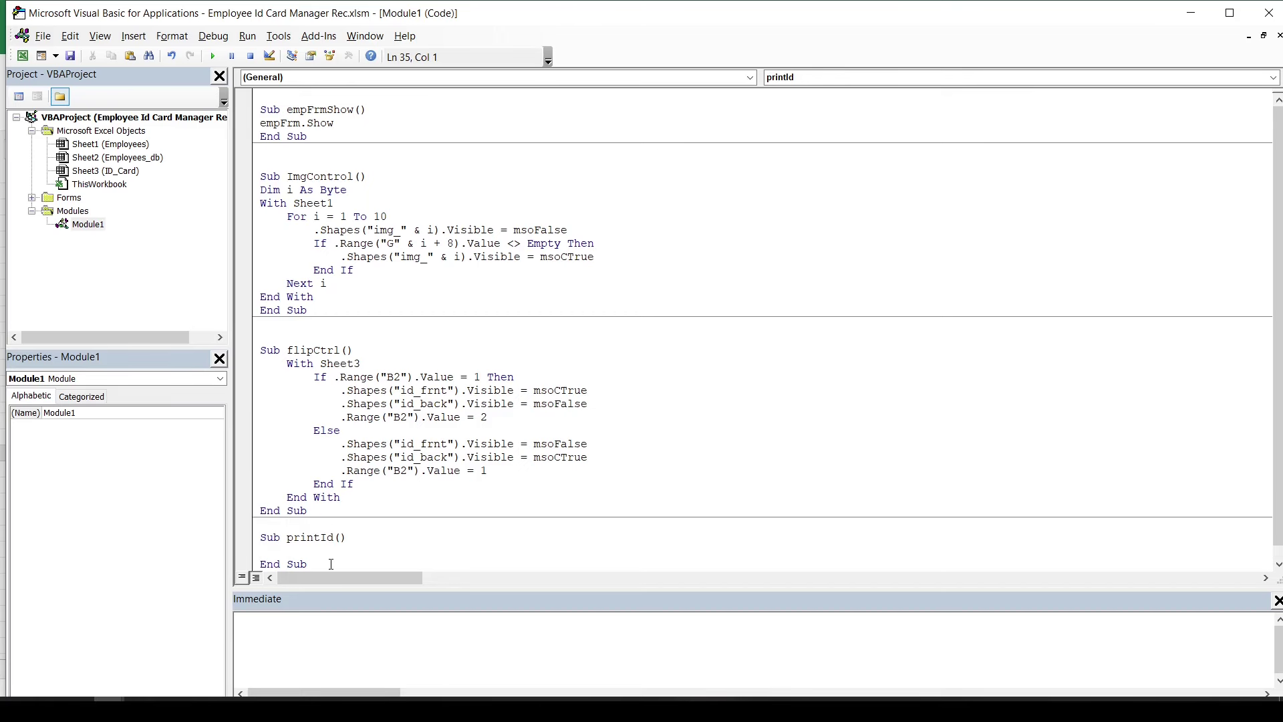
pyautogui.click(243, 577)
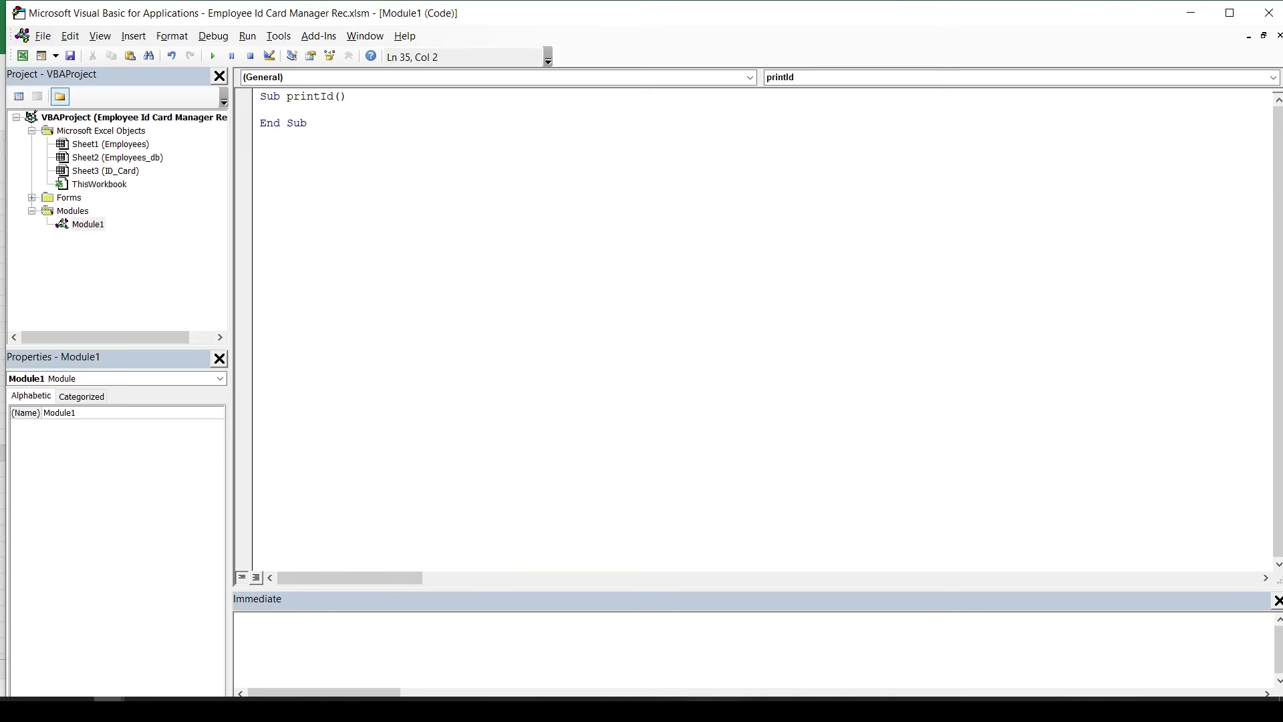
pyautogui.write('with sheet3')
pyautogui.press('Return')
pyautogui.press('Return')
pyautogui.write('endd')
pyautogui.press('BackSpace')
pyautogui.write('wi')
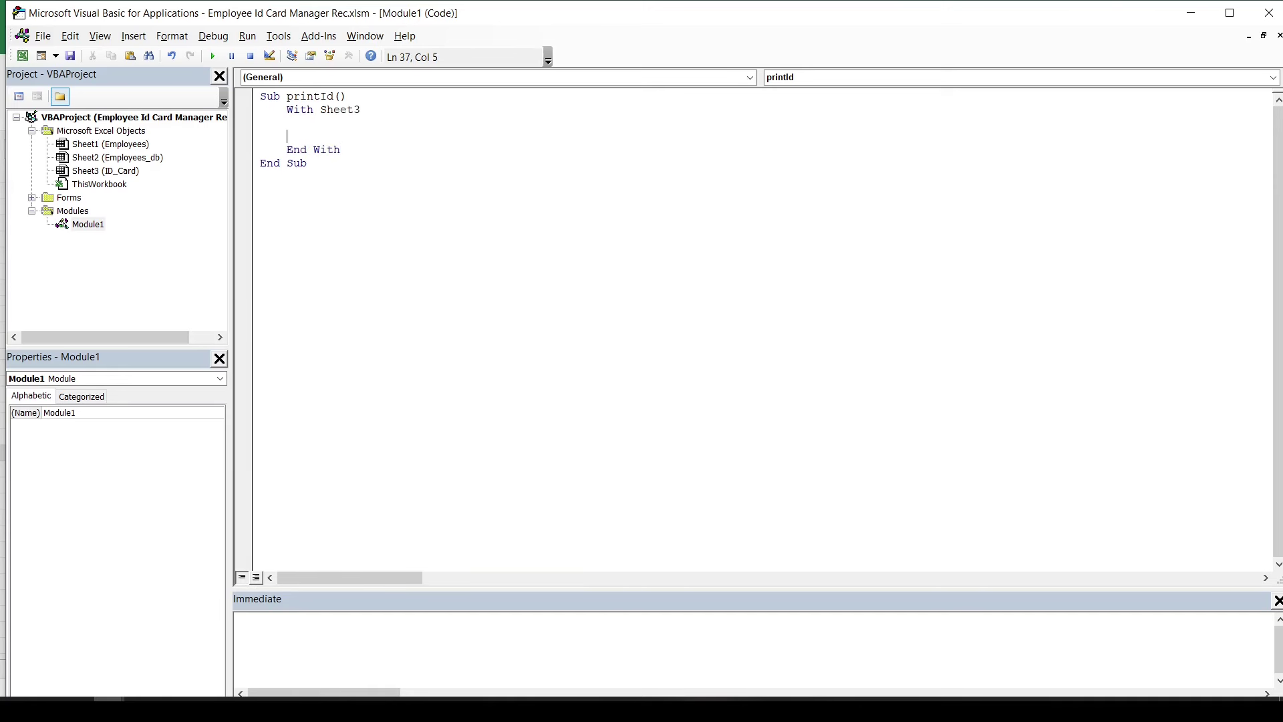
pyautogui.write('if activesheet.name = "ID_Card" the')
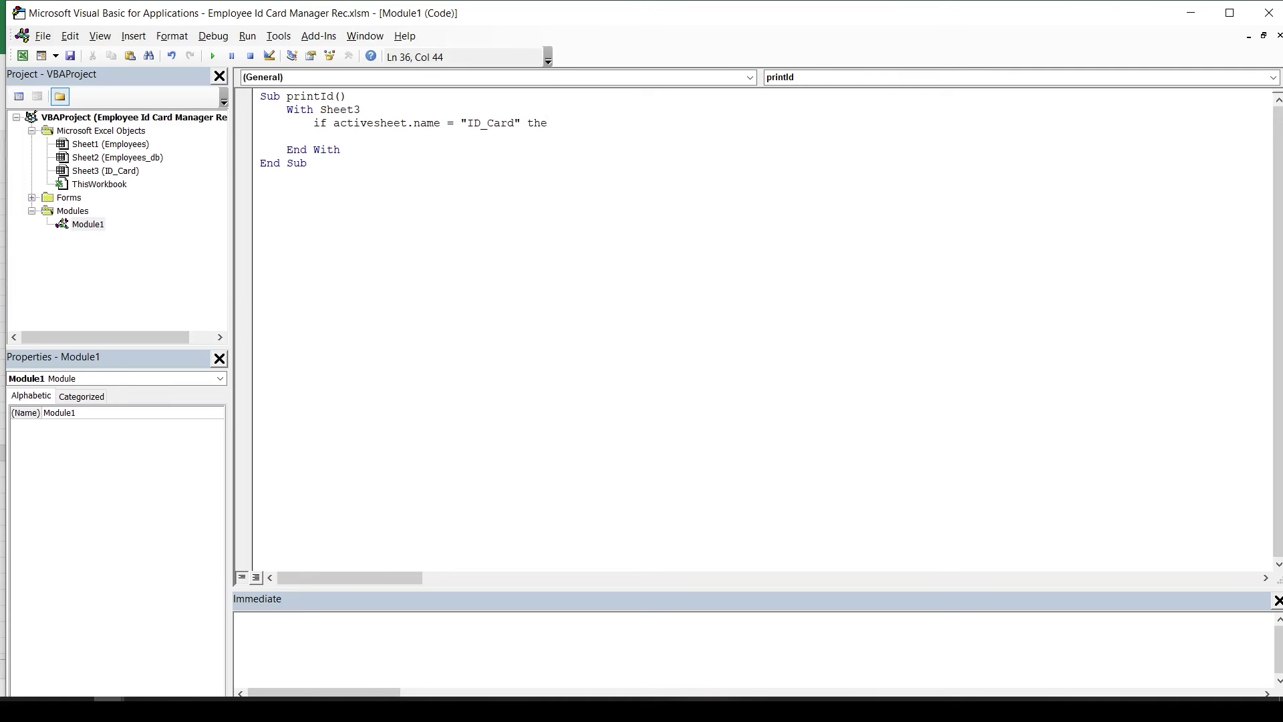
pyautogui.press('Return')
pyautogui.press('Return')
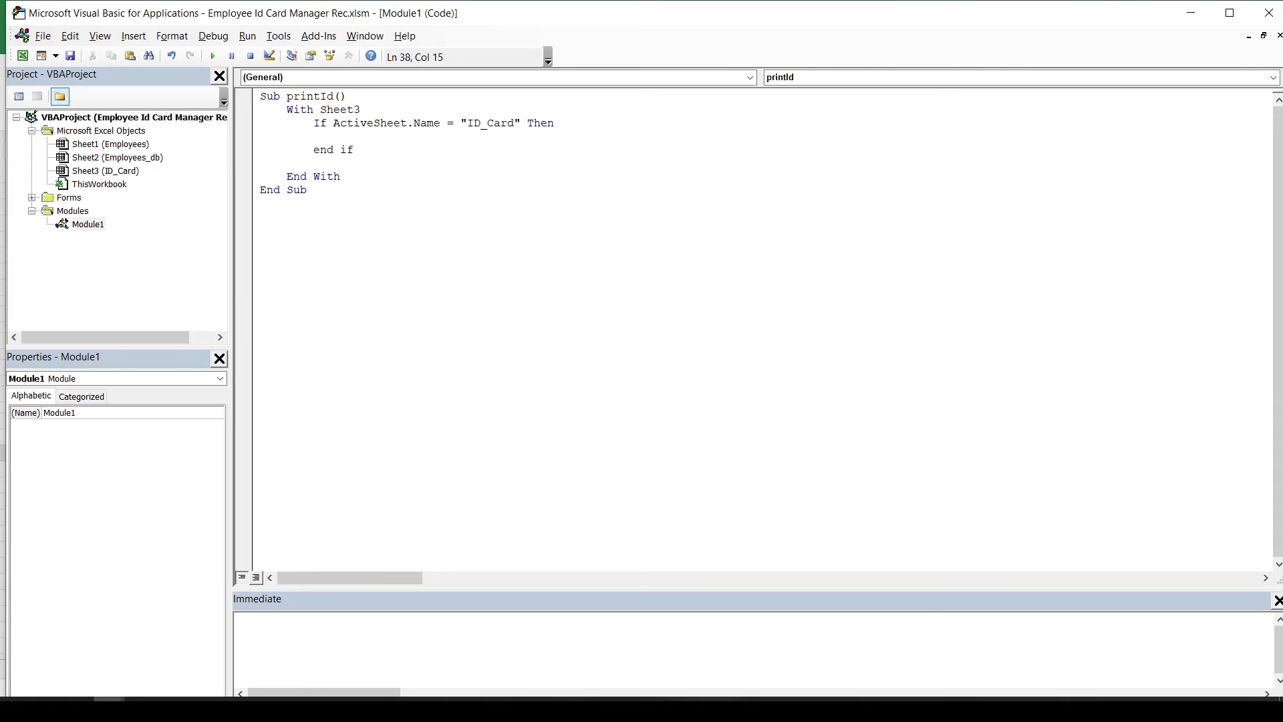
# Make the If branch run .PrintPreview; the Else branch copies Sheet1 B3 into H10, then previews
pyautogui.write('.Print')
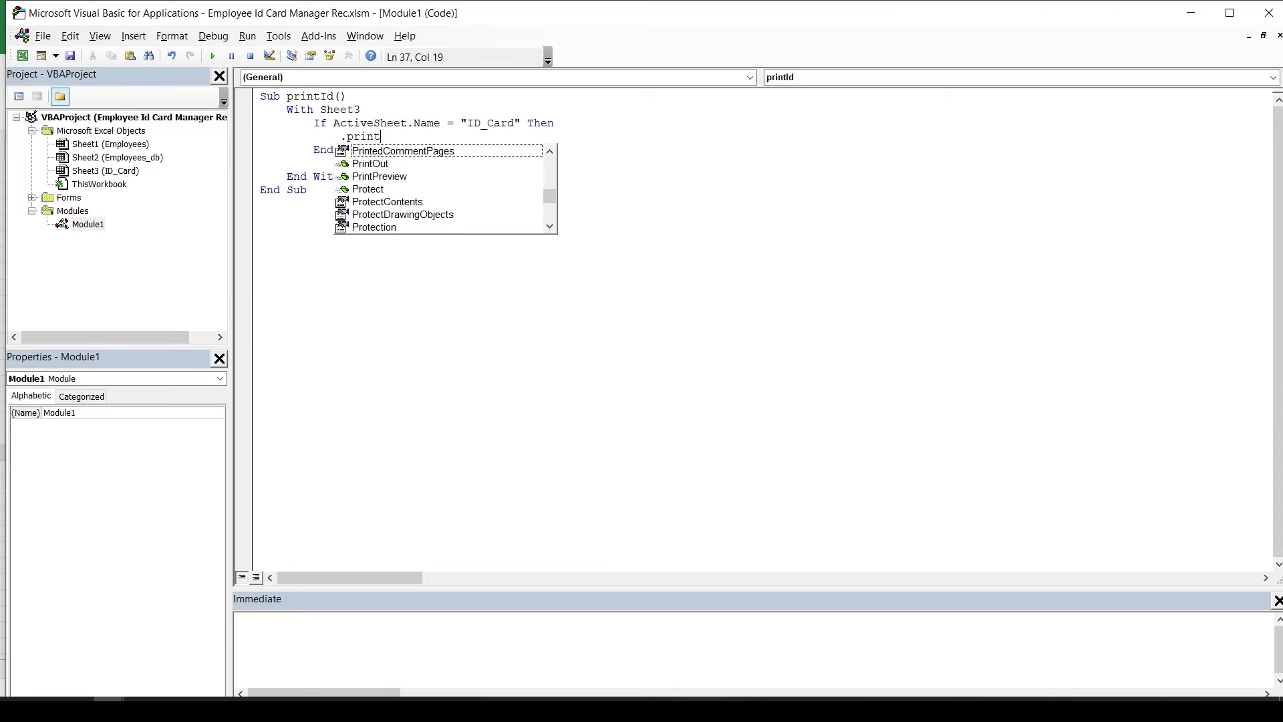
pyautogui.write('Ou')
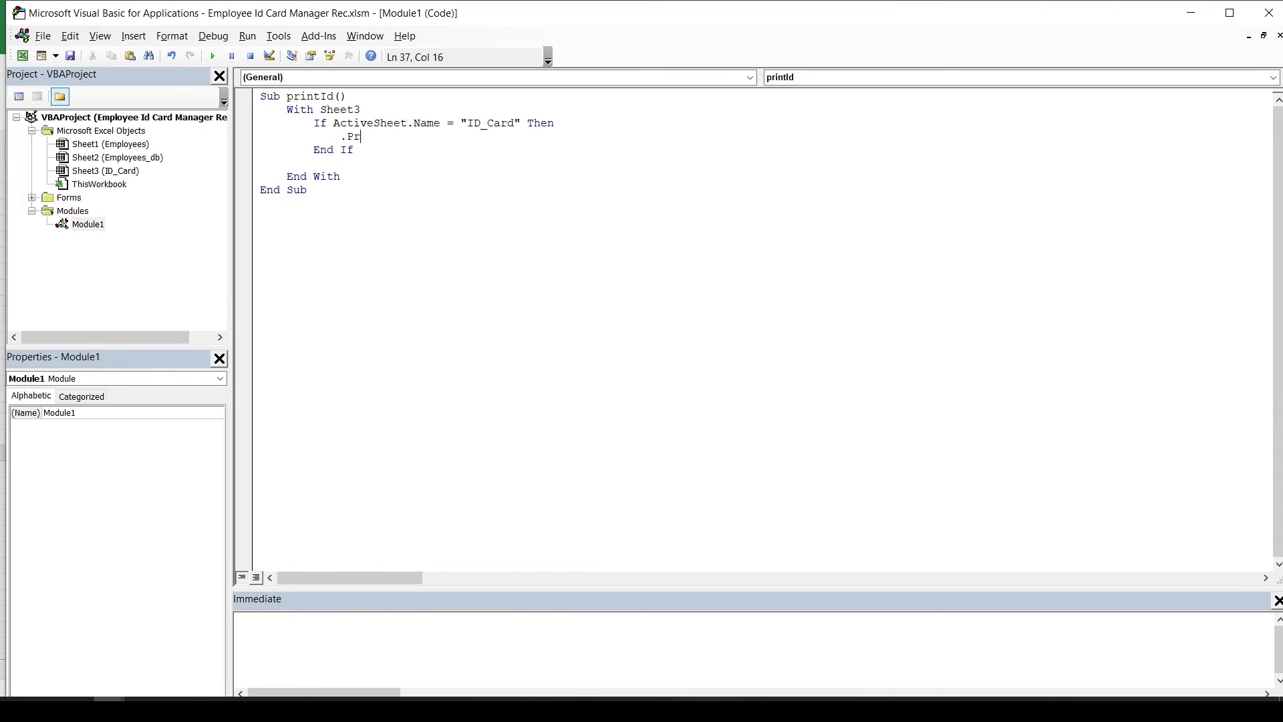
pyautogui.write('.Pr')
pyautogui.press('Down')
pyautogui.press('Down')
pyautogui.press('Down')
pyautogui.press('Tab')
pyautogui.press('Return')
pyautogui.write('lse')
pyautogui.press('Return')
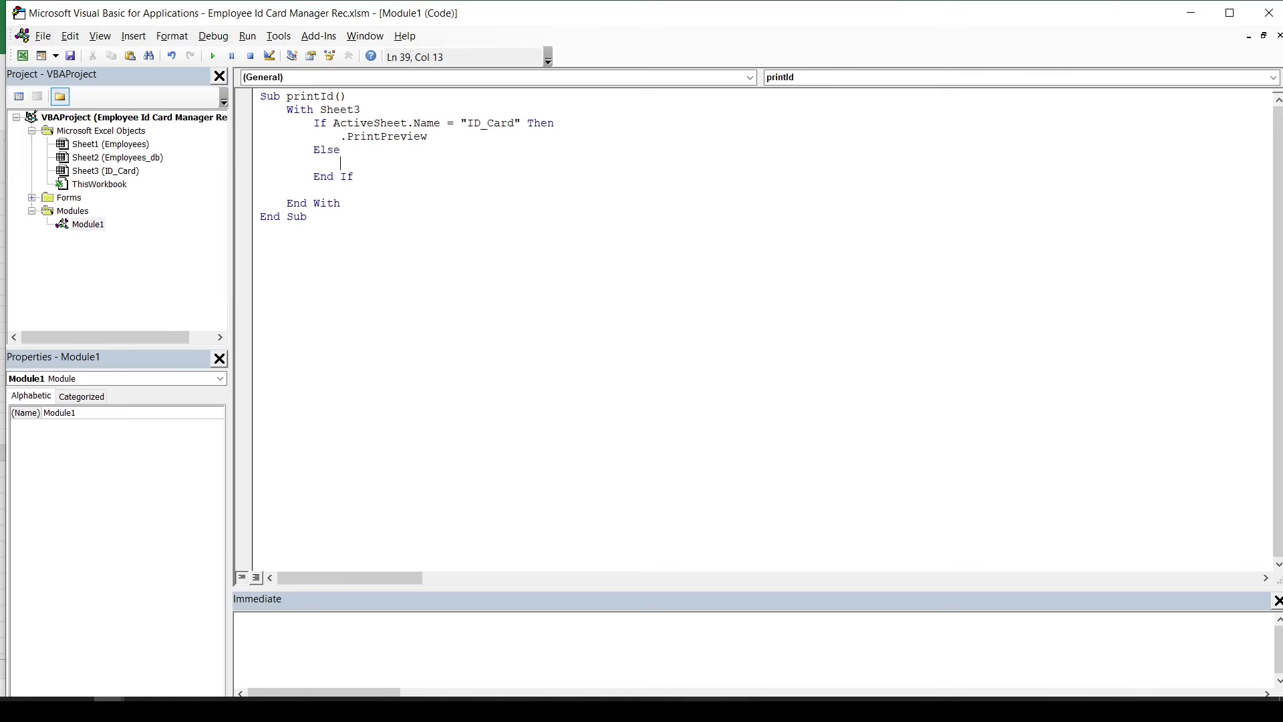
pyautogui.write('.Range("H')
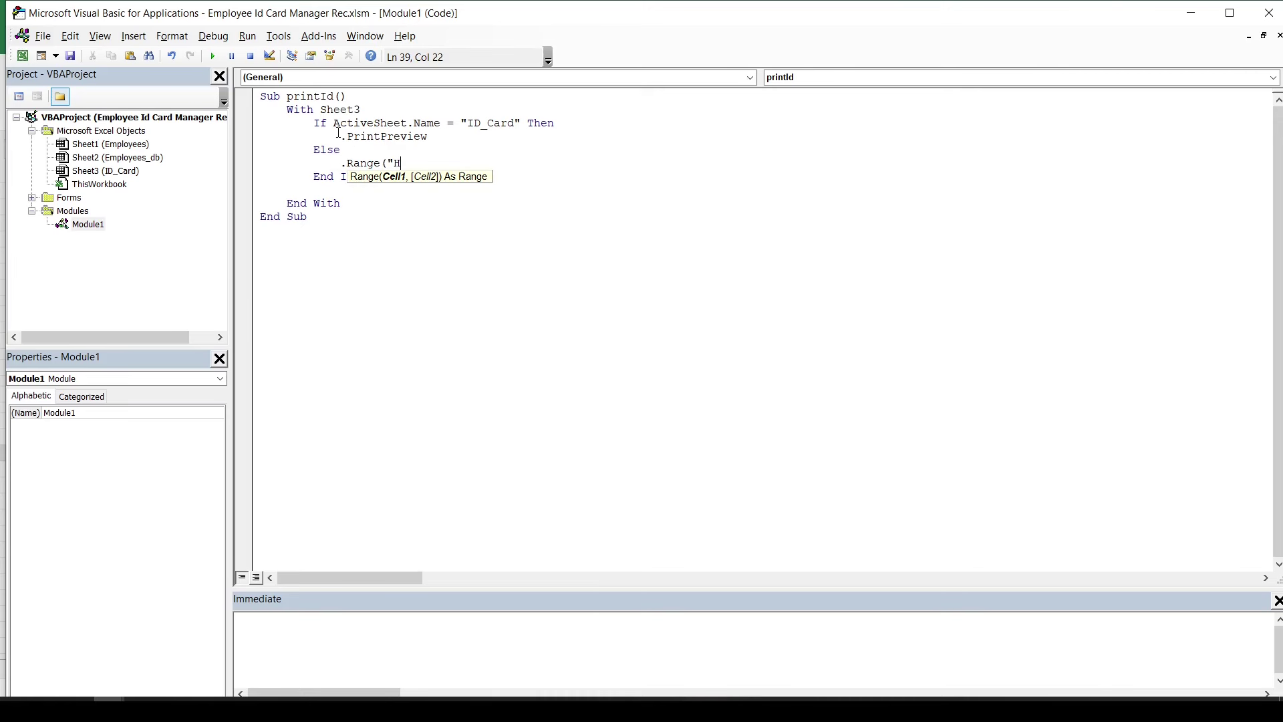
pyautogui.write('").valu ')
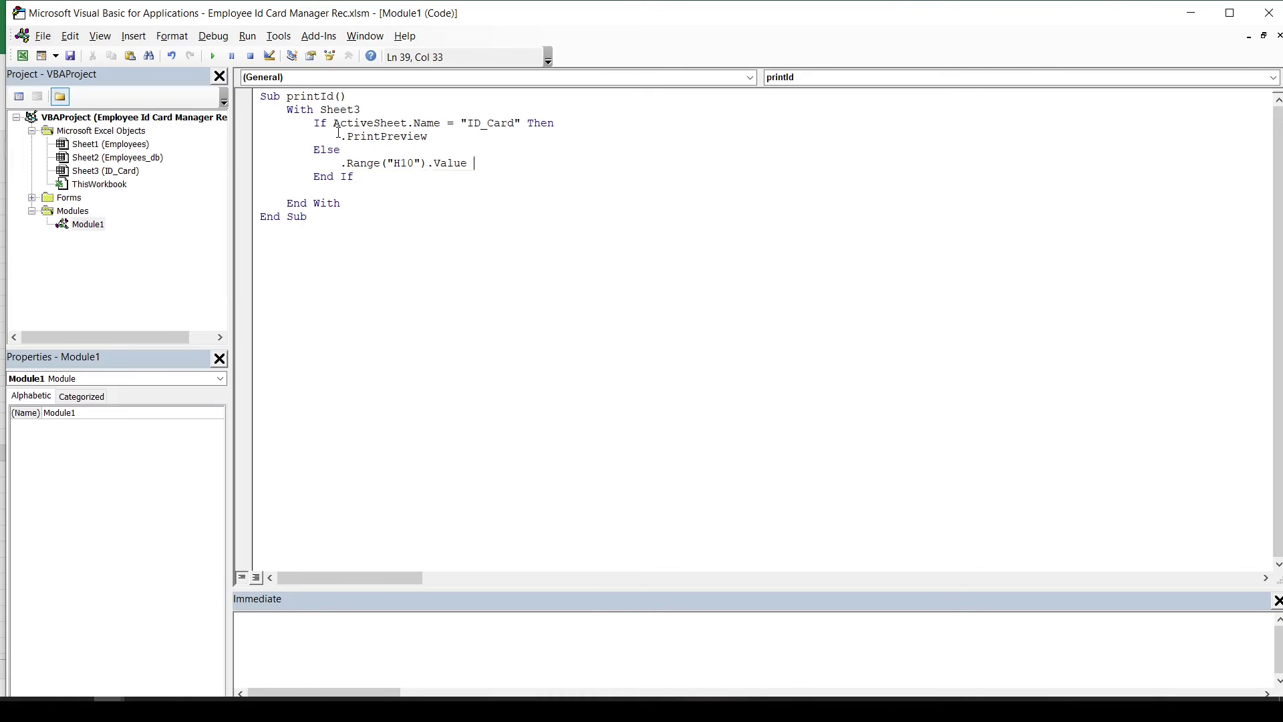
pyautogui.write('.Range')
pyautogui.write('("B3")')
pyautogui.write('.Value')
pyautogui.press('Return')
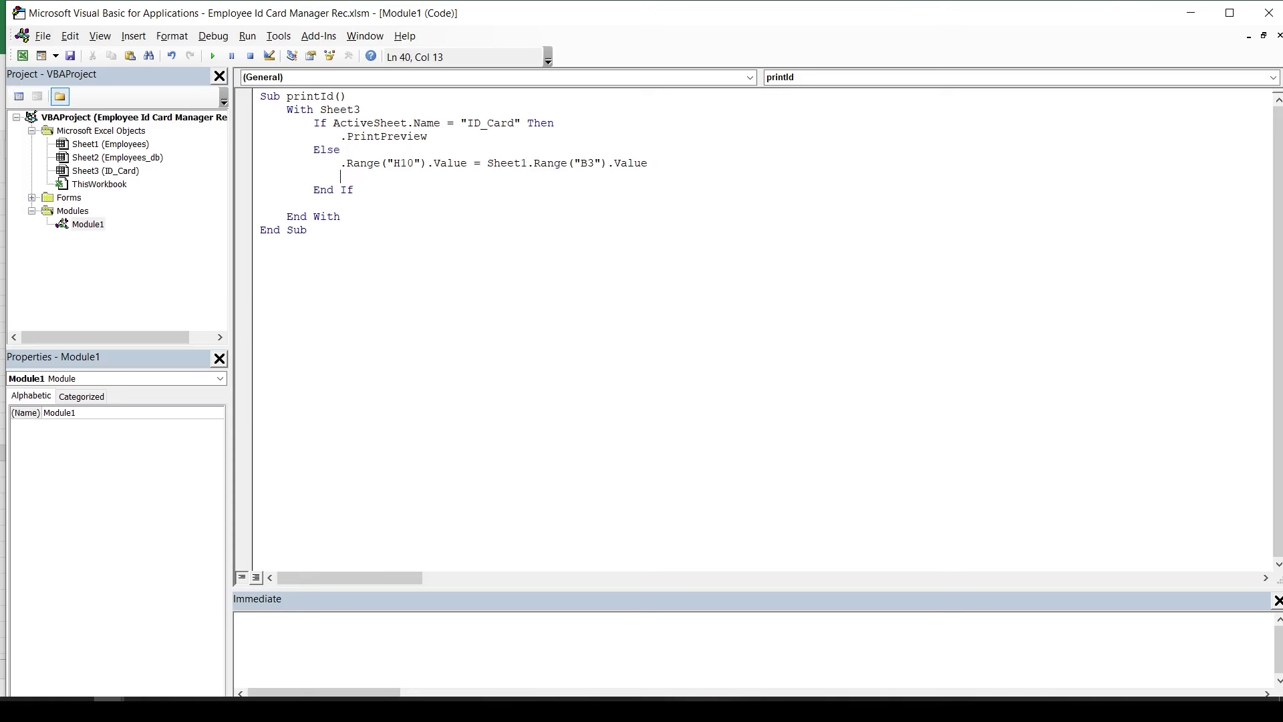
pyautogui.write('.PrintP')
pyautogui.press('Tab')
pyautogui.press('BackSpace')
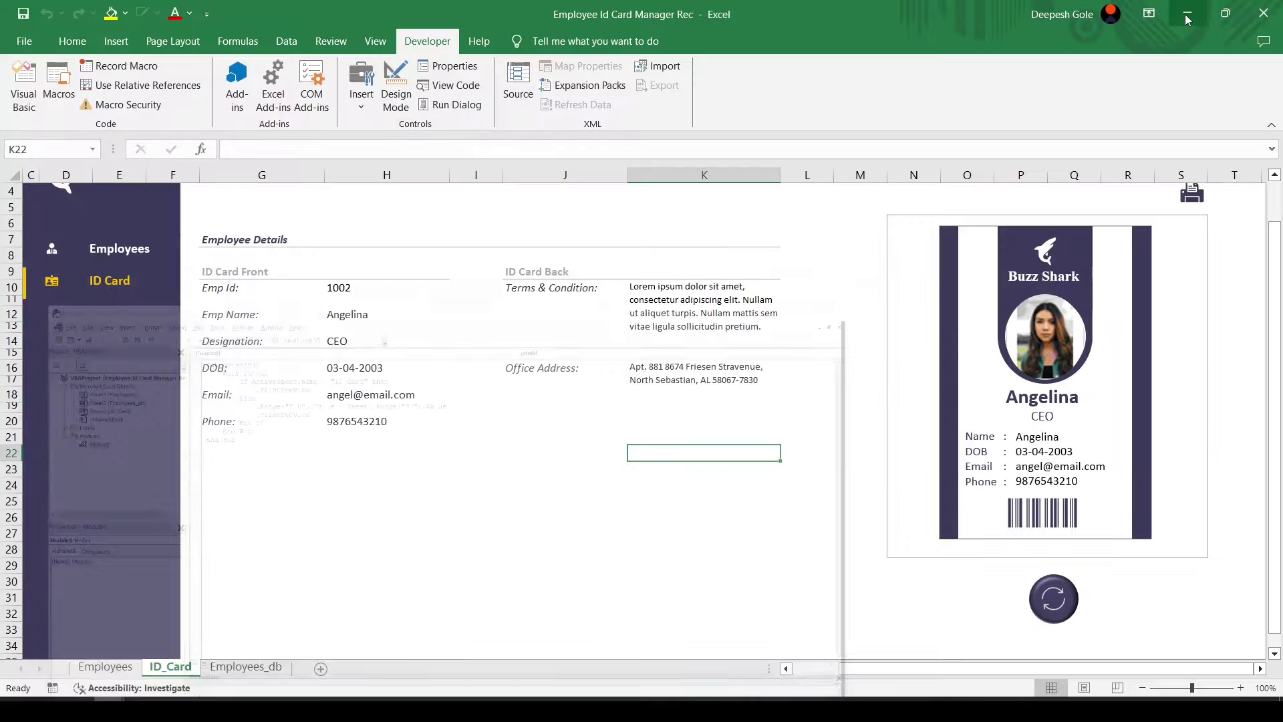
# Assign the printId macro to the printer icon graphic on the ID_Card sheet
pyautogui.click(1191, 13)
pyautogui.scroll(1, 1194, 363)
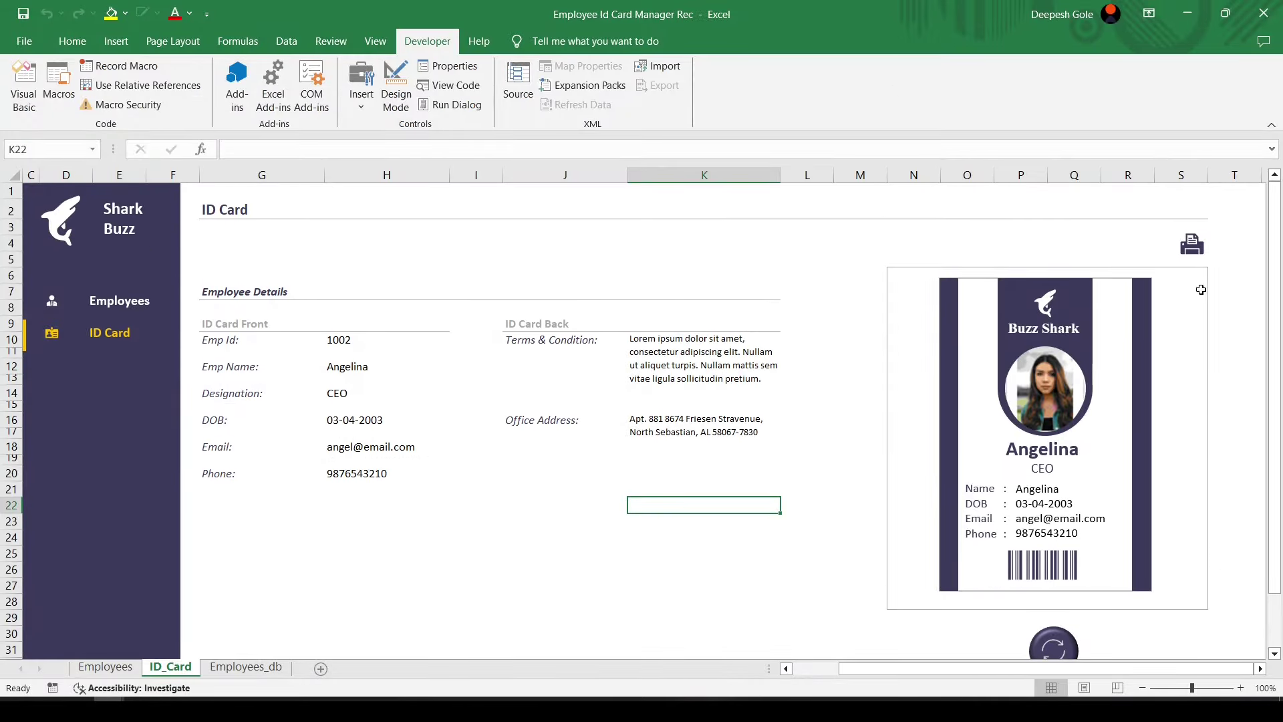
pyautogui.rightClick(1192, 246)
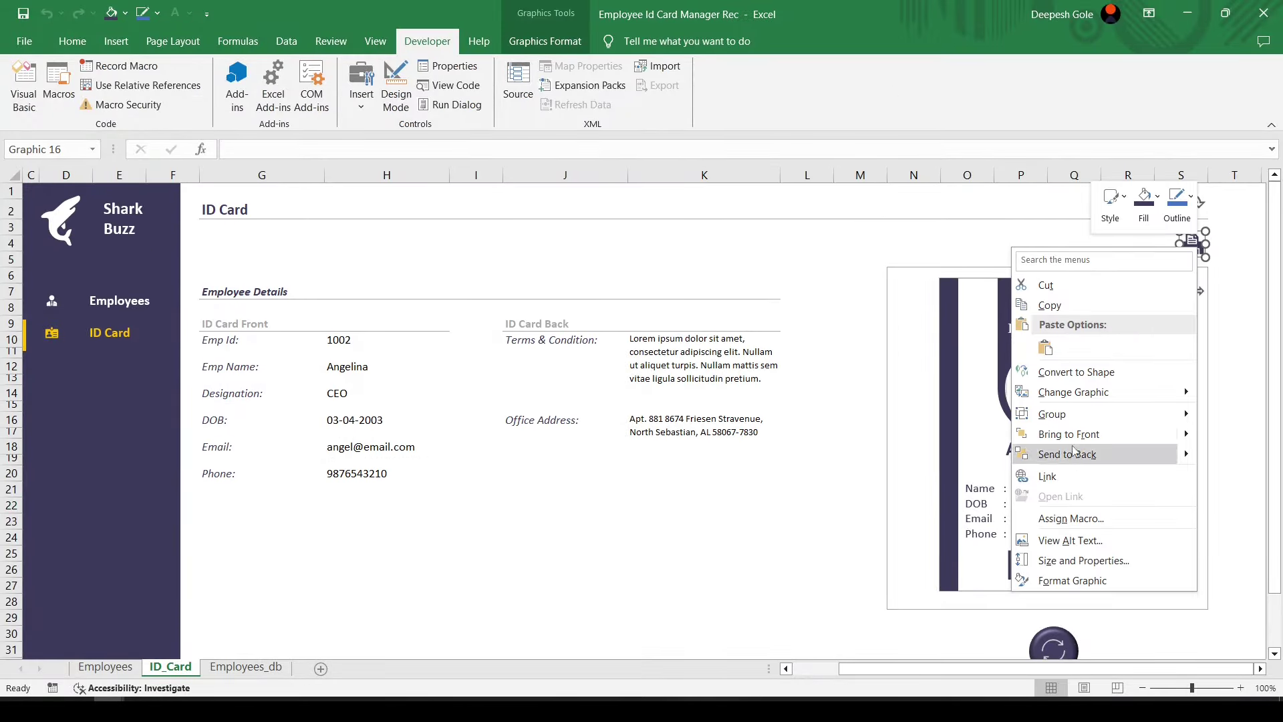
pyautogui.click(1085, 528)
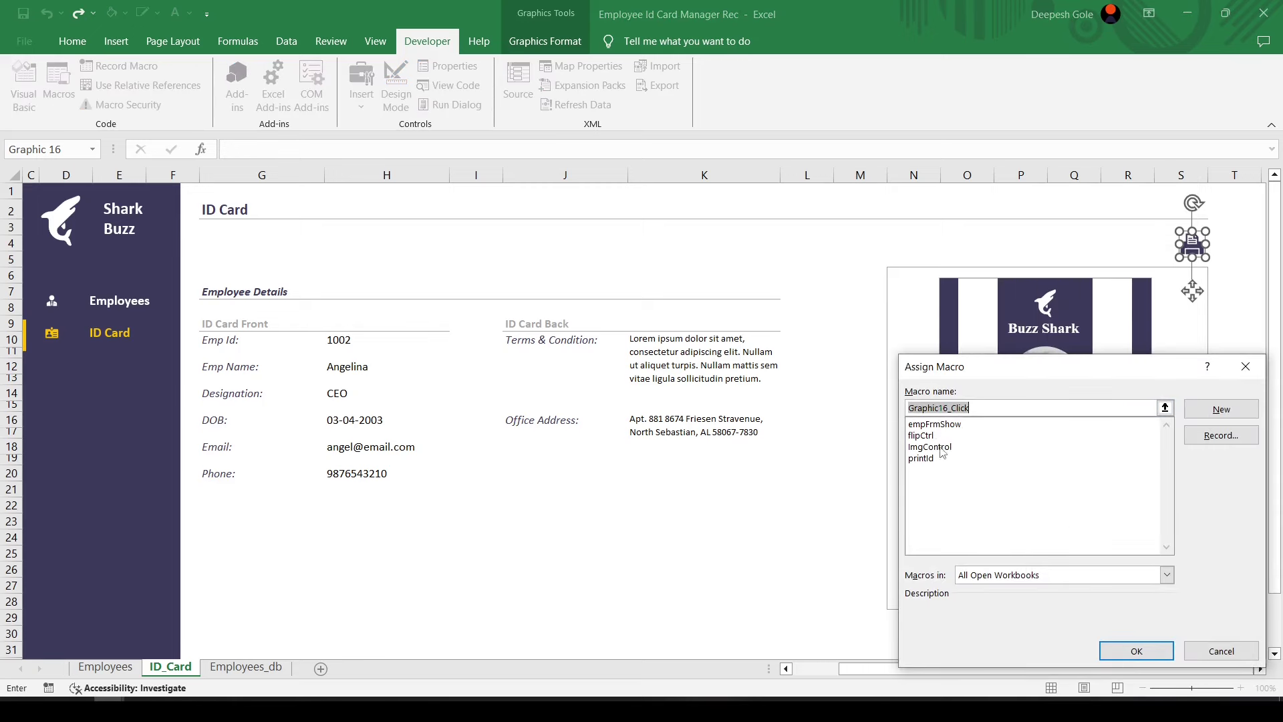
pyautogui.click(939, 448)
pyautogui.click(932, 459)
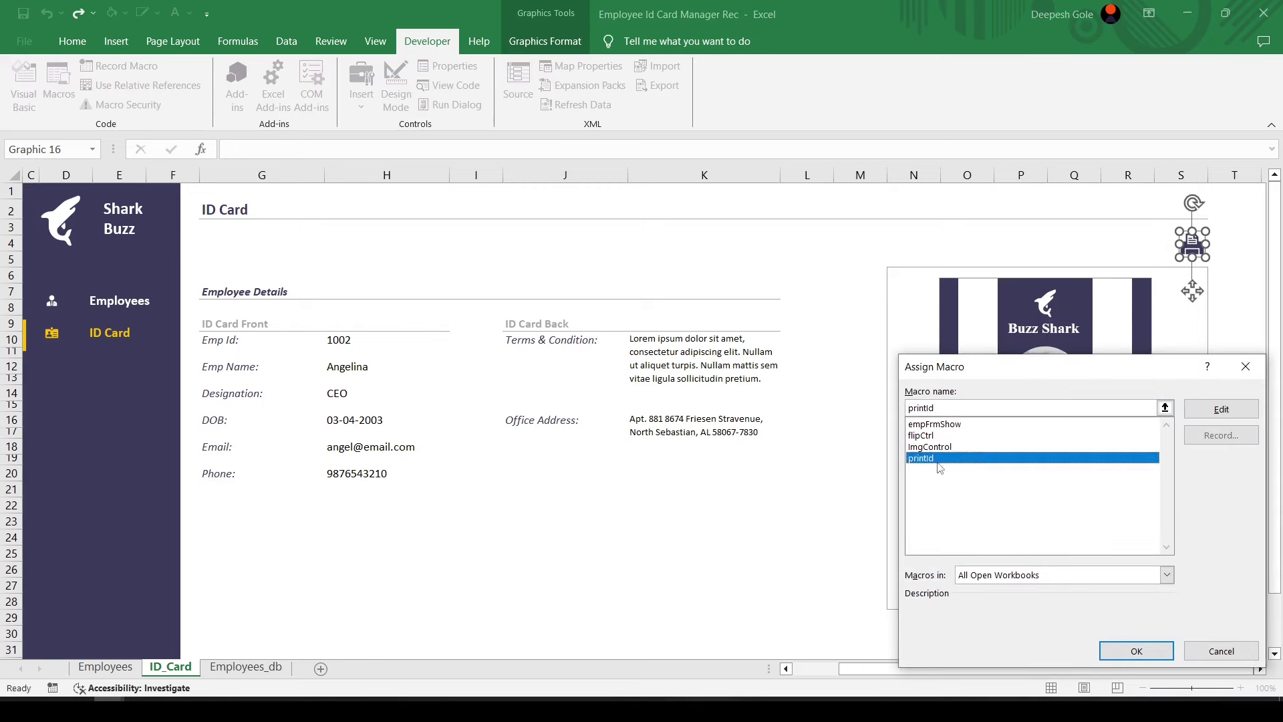
pyautogui.click(1147, 652)
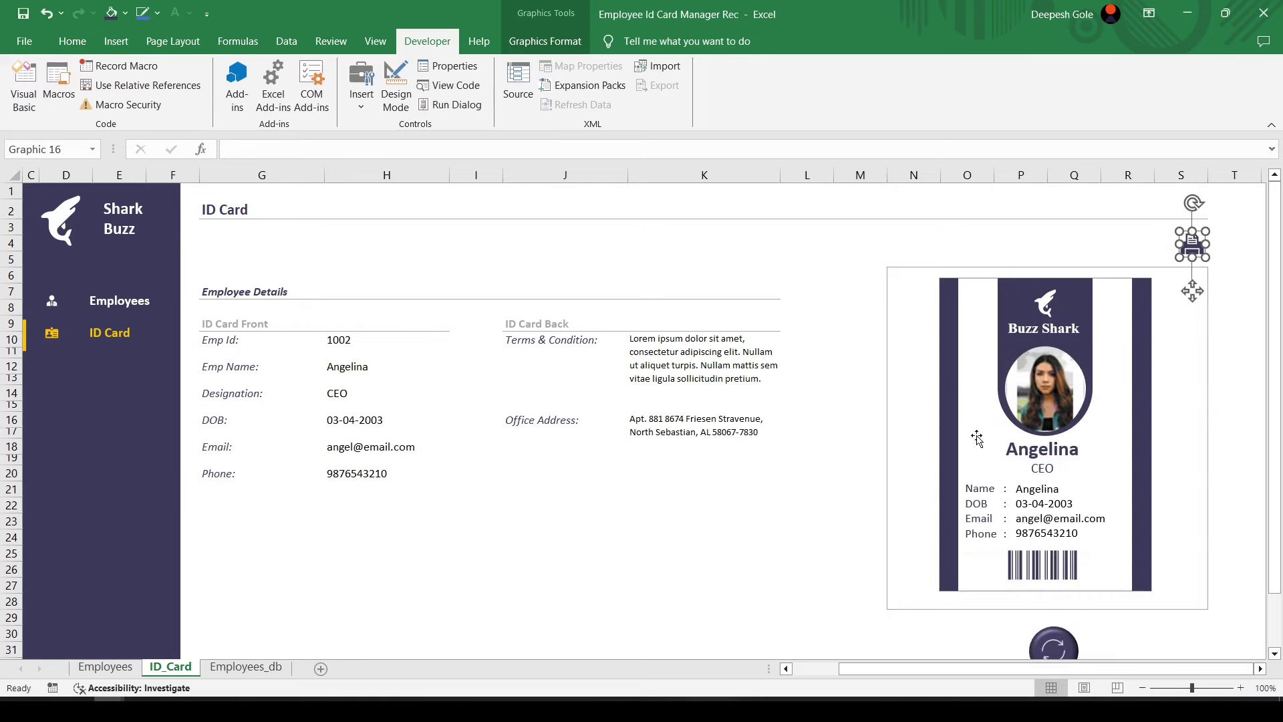
pyautogui.click(743, 517)
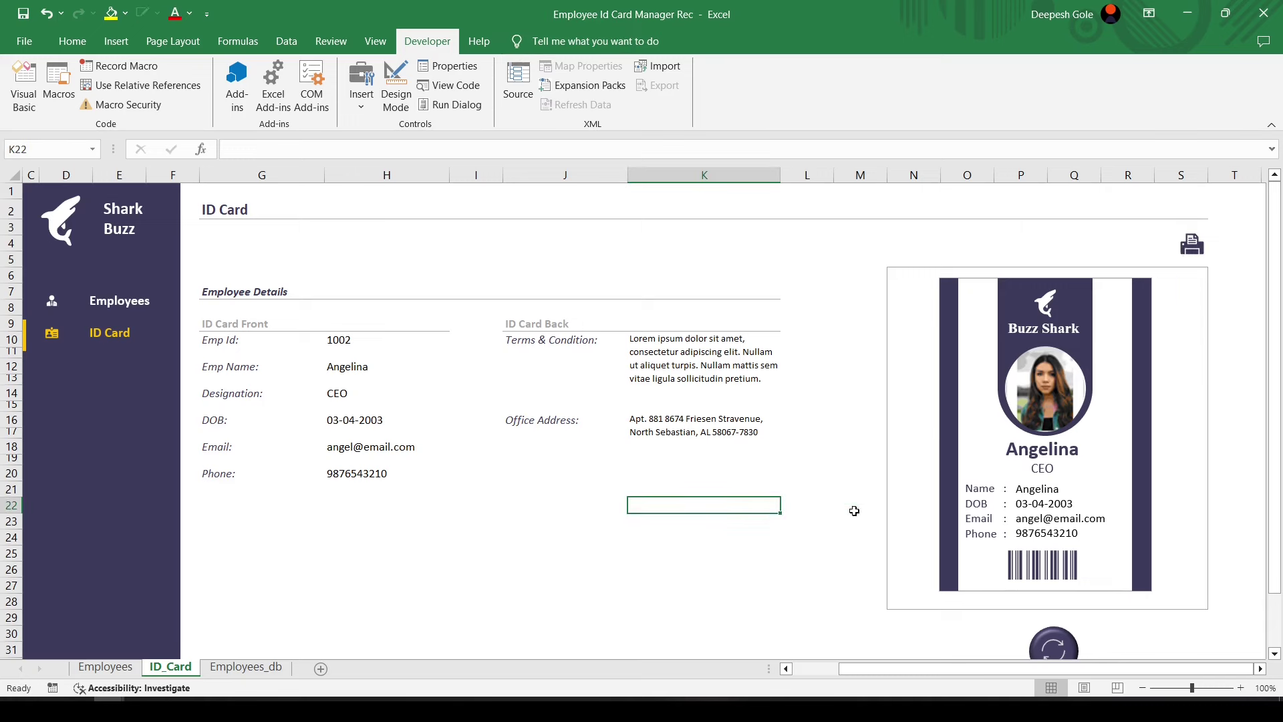
# Preview the card's printout, then enter employee ID 1005 and preview the updated card
pyautogui.click(1193, 251)
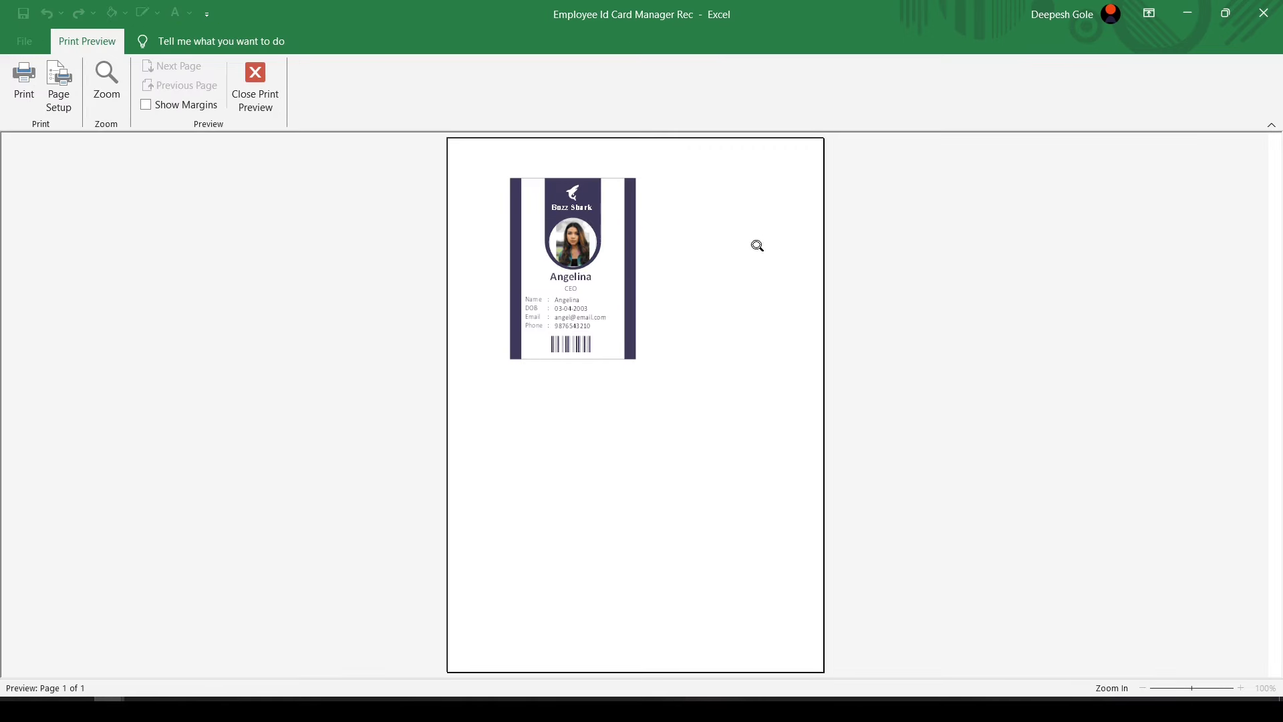
pyautogui.click(588, 237)
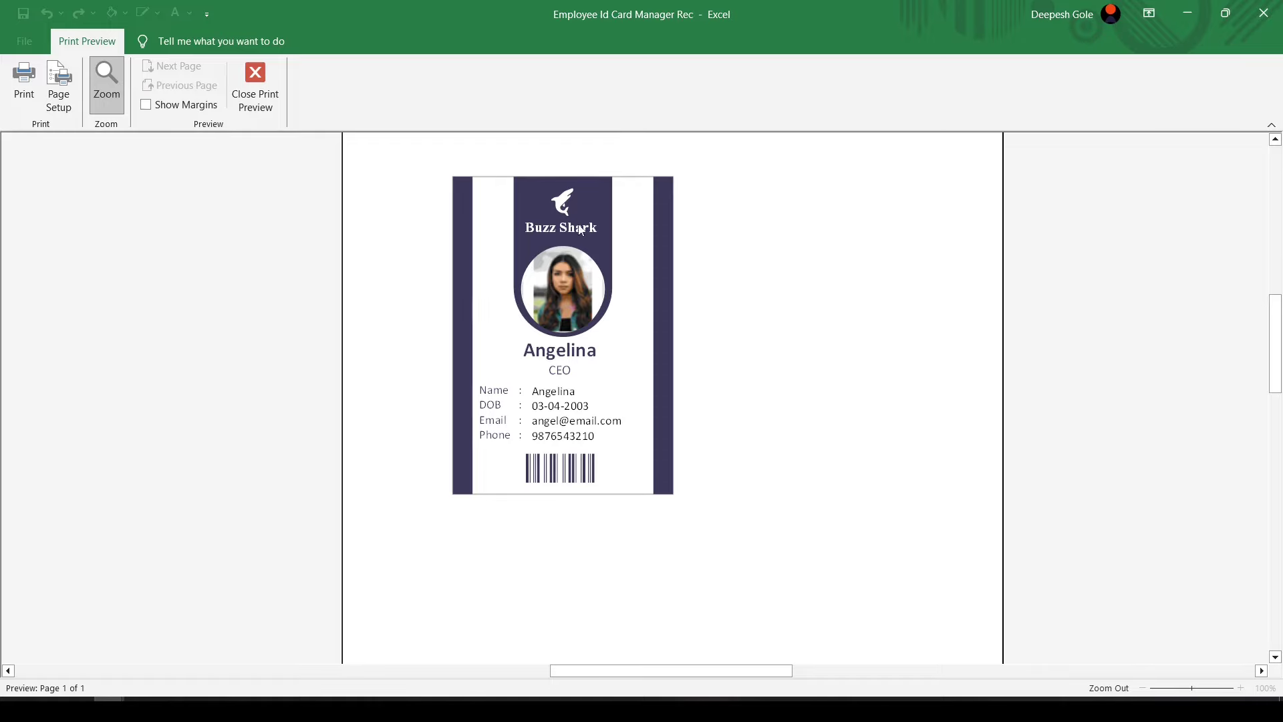
pyautogui.click(255, 87)
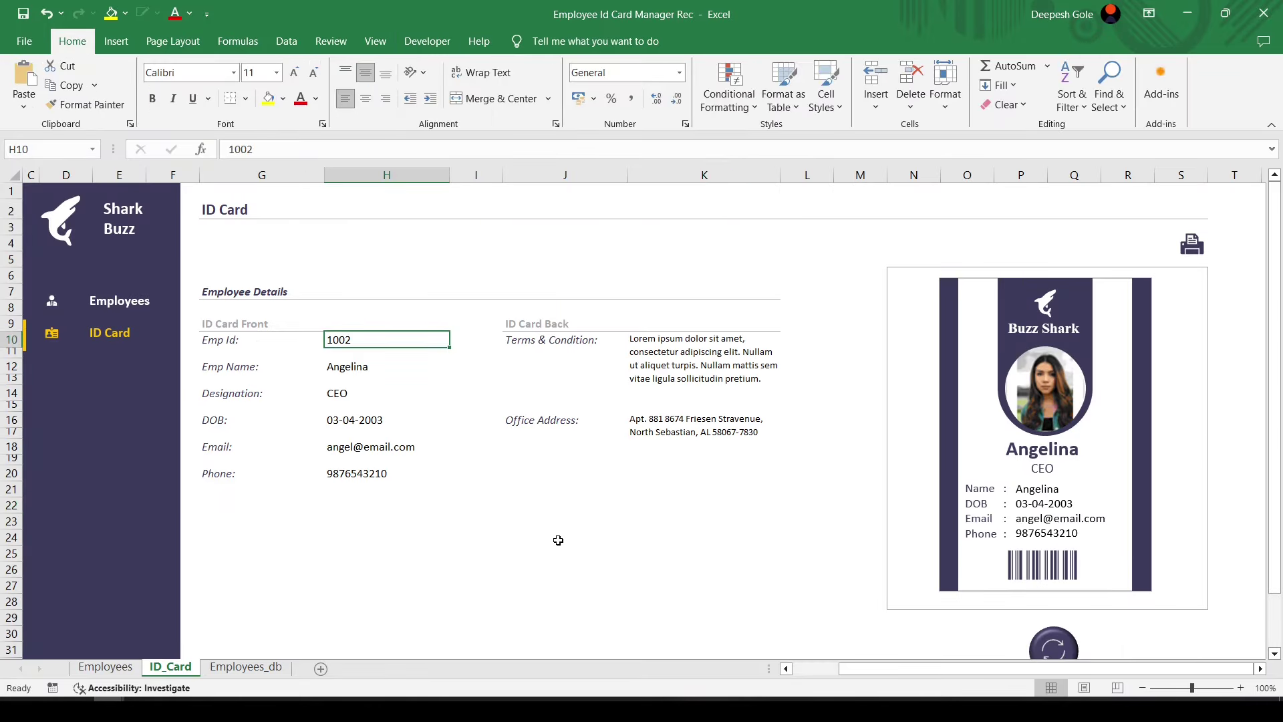
pyautogui.write('100')
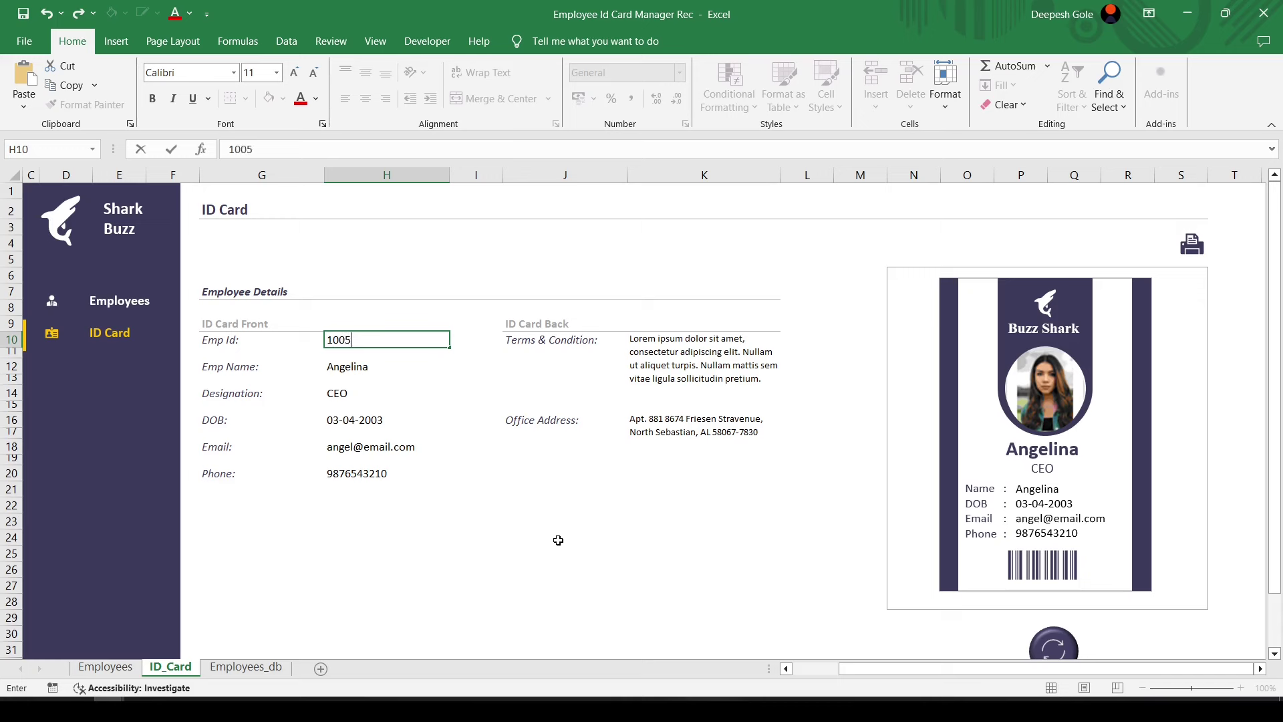
pyautogui.press('Return')
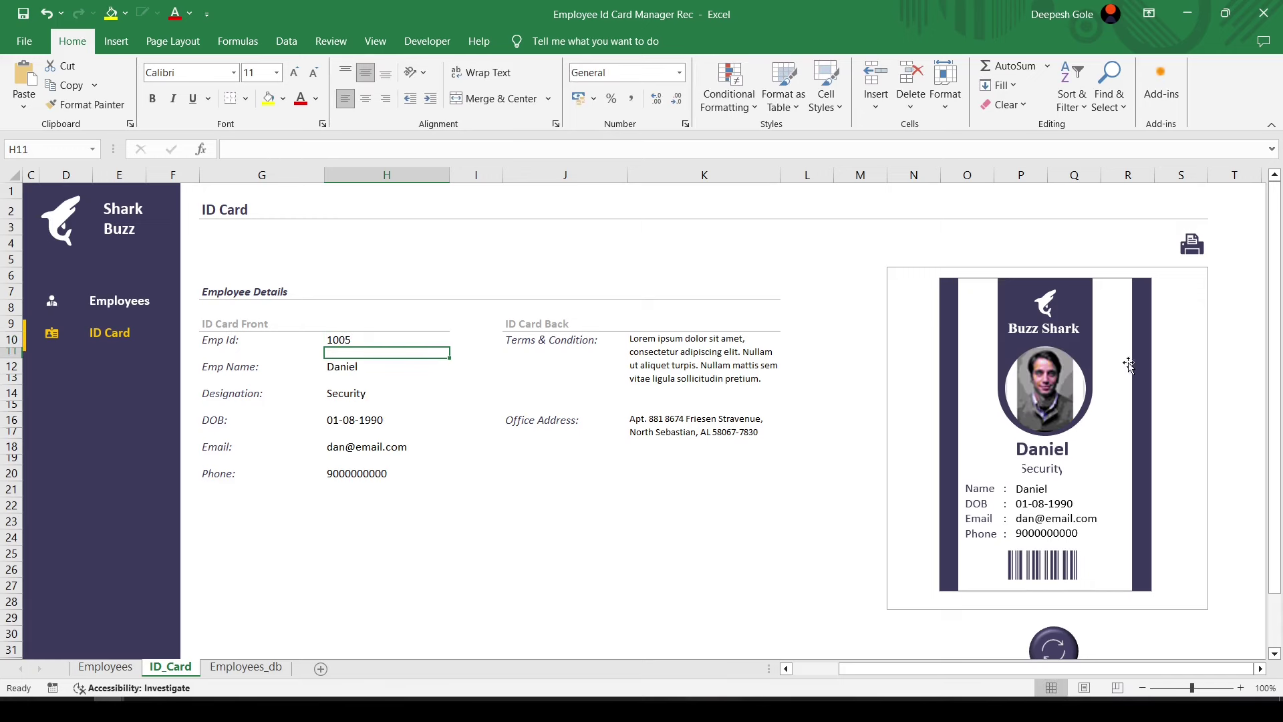
pyautogui.click(1194, 250)
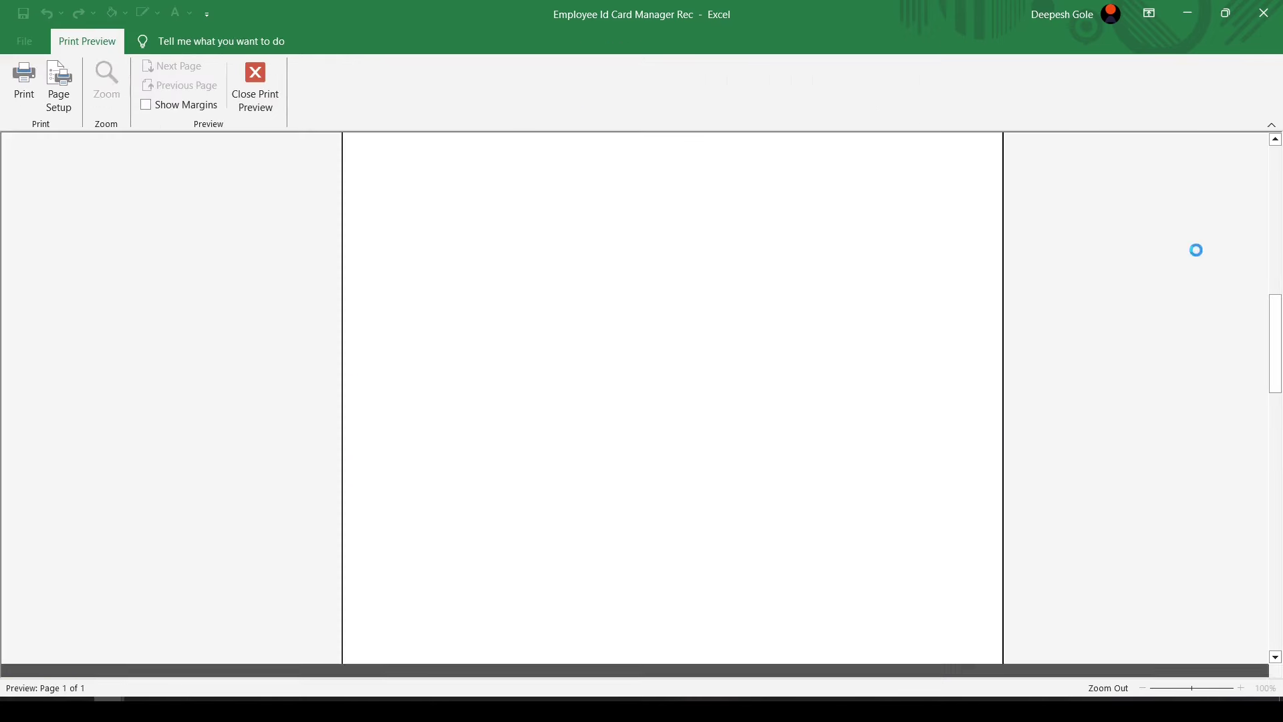
pyautogui.click(255, 84)
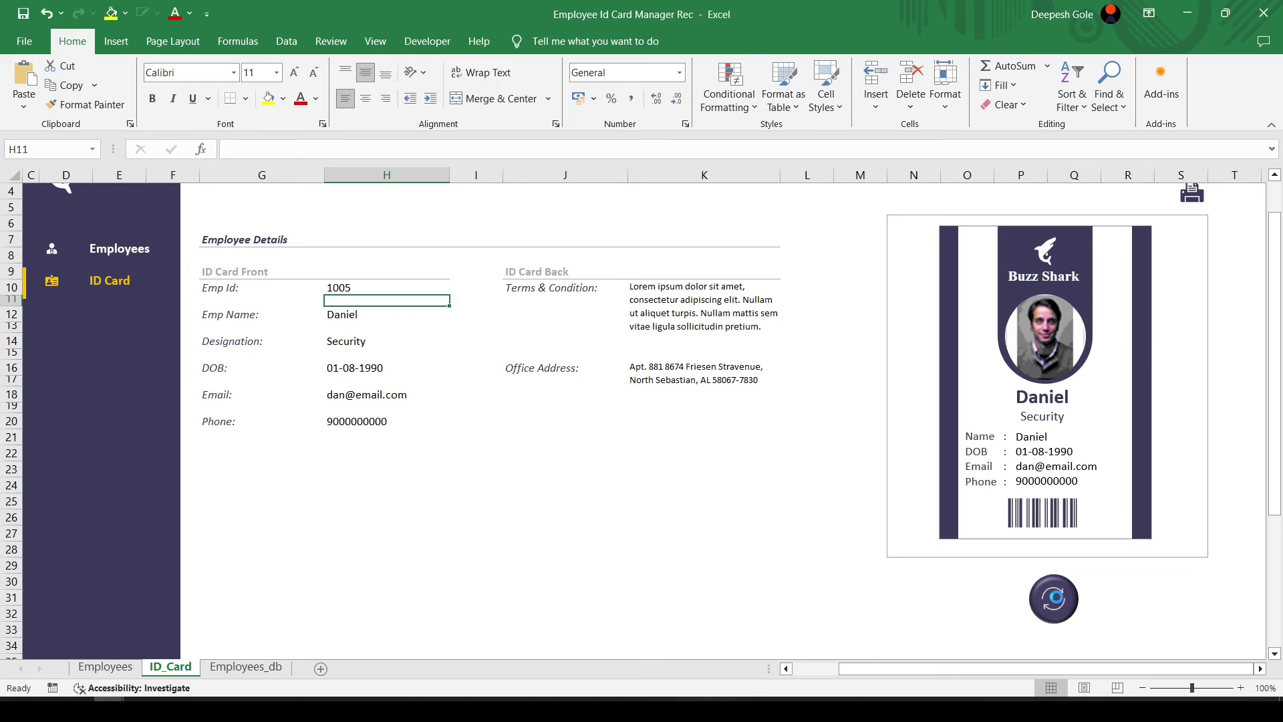
# Flip the card to its back, preview that side, then switch to the Employees sheet
pyautogui.click(1054, 598)
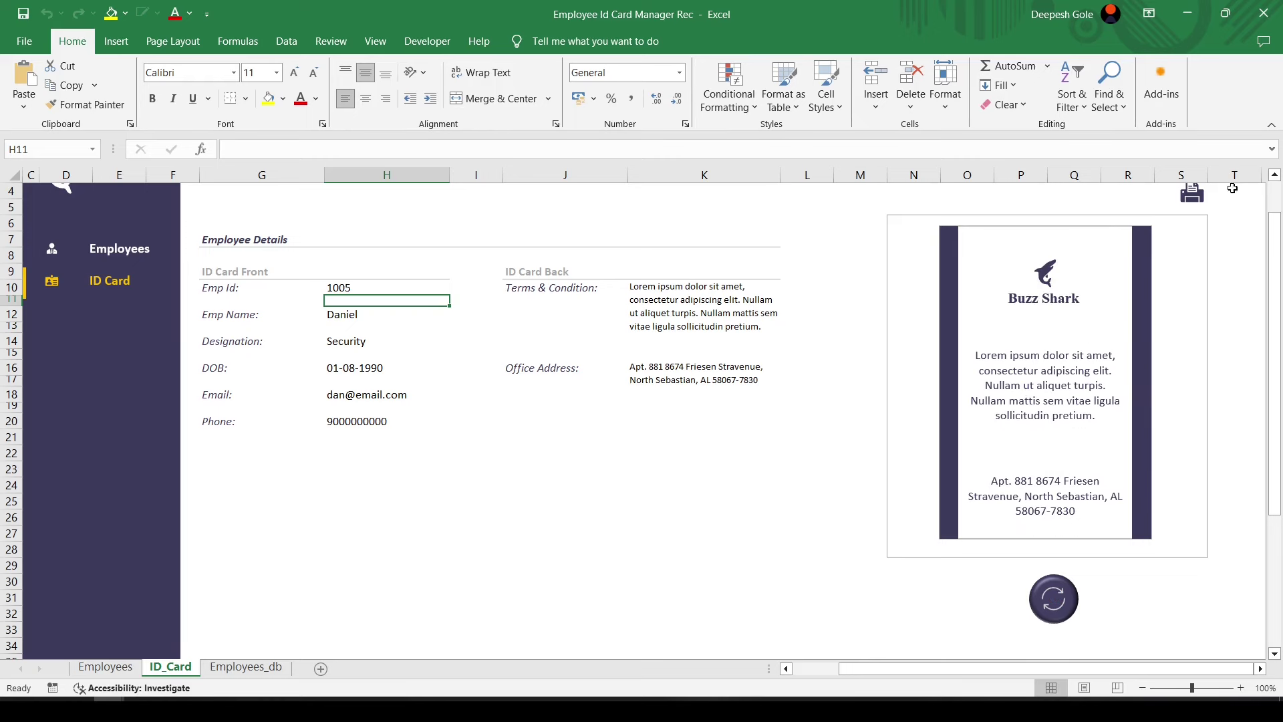
pyautogui.click(1193, 197)
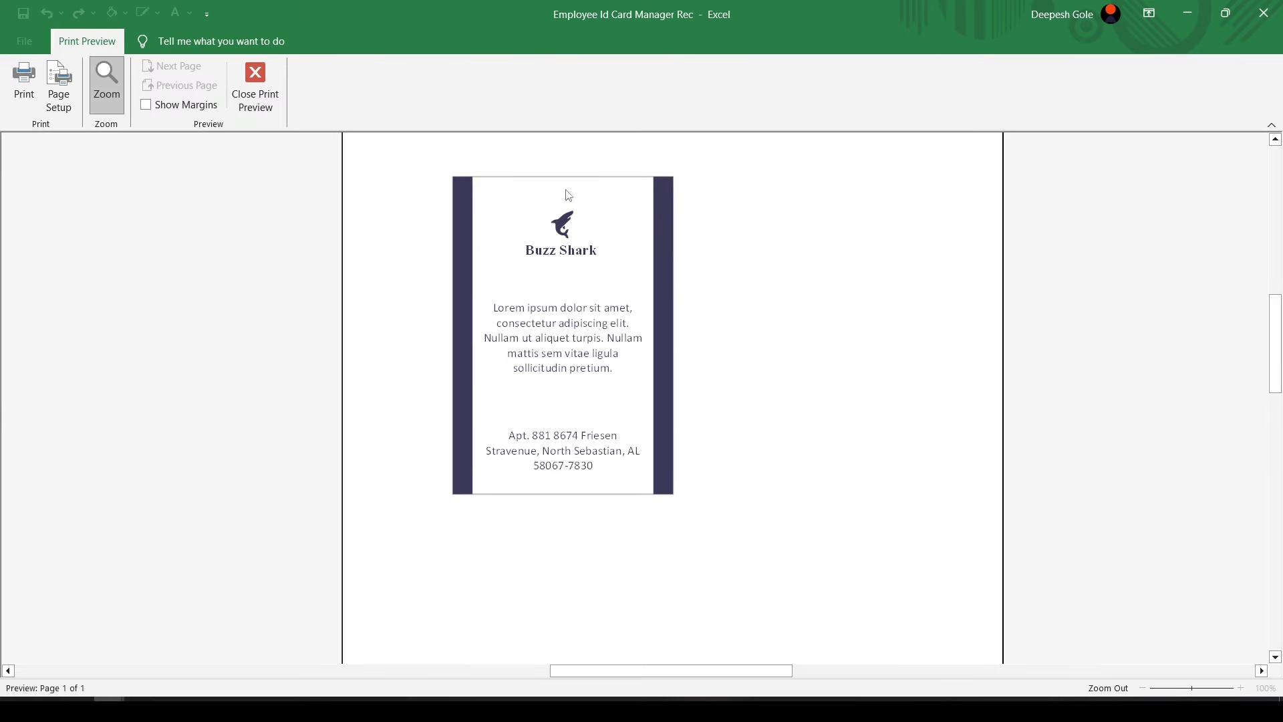
pyautogui.click(254, 84)
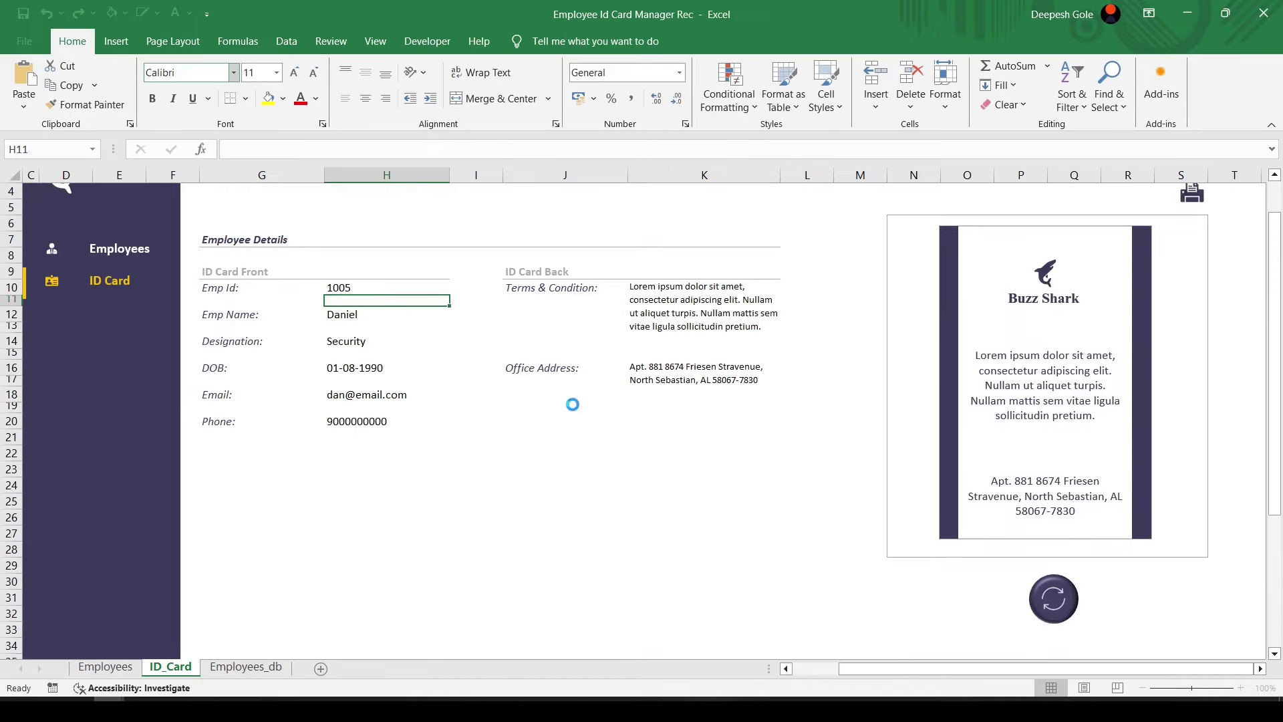
pyautogui.click(105, 666)
pyautogui.click(190, 671)
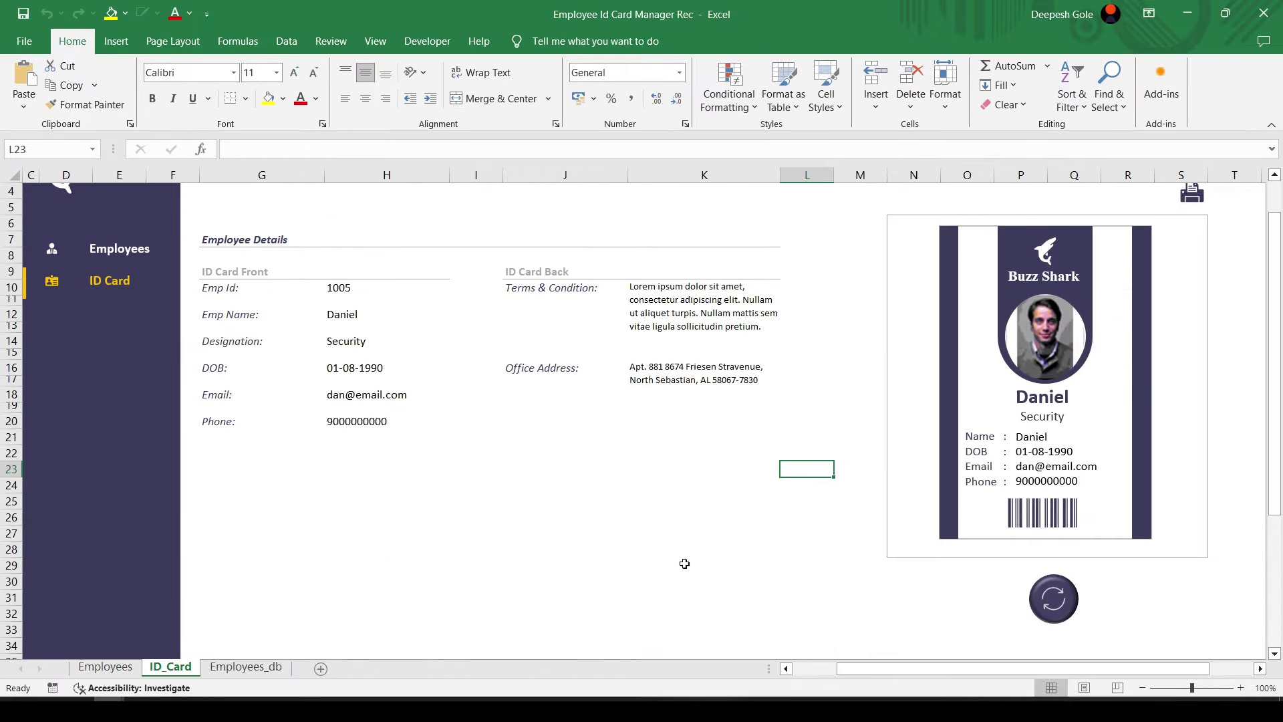
pyautogui.click(105, 668)
# Select employee 1003's row and assign printId to the Employees sheet's print icon
pyautogui.click(711, 390)
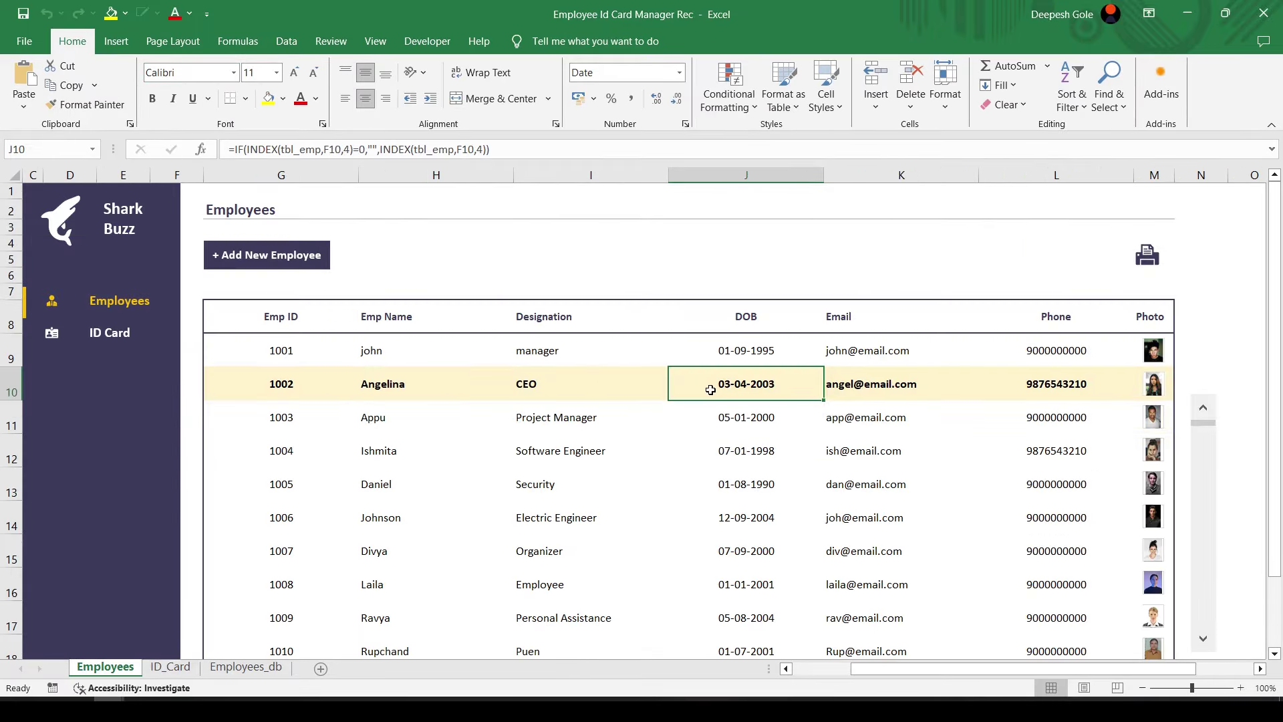
pyautogui.click(697, 426)
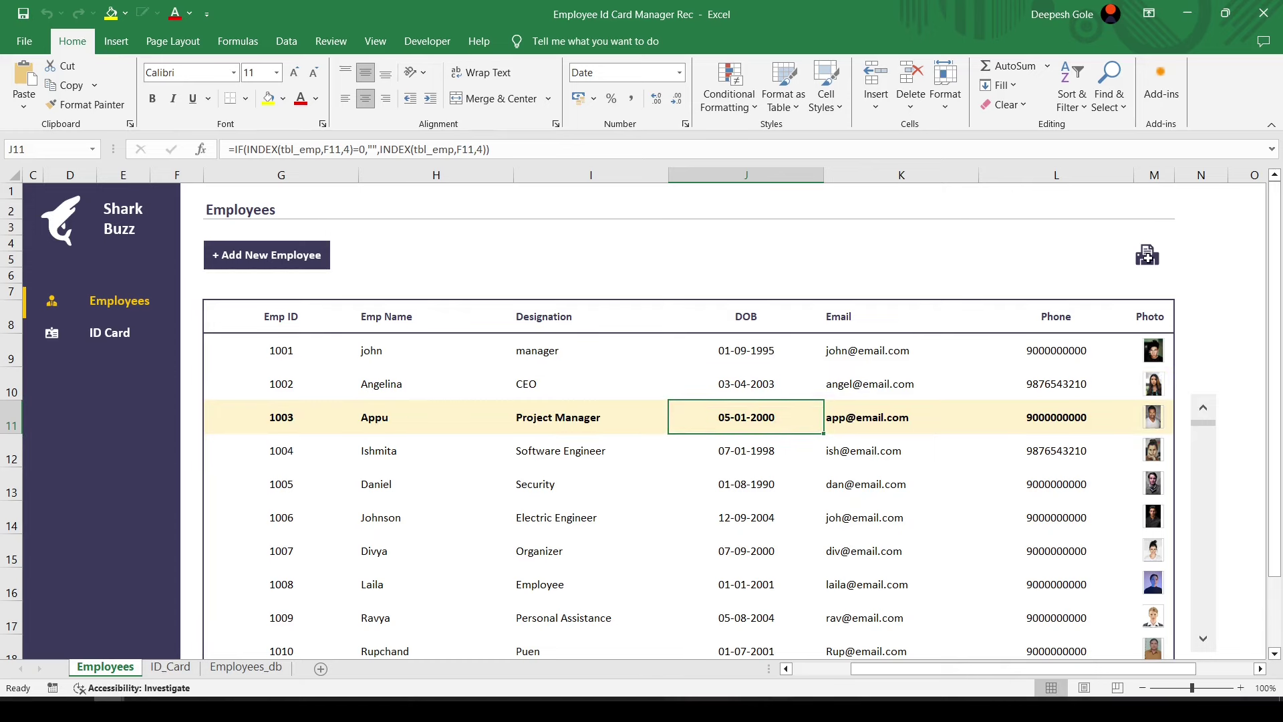
pyautogui.click(1148, 256)
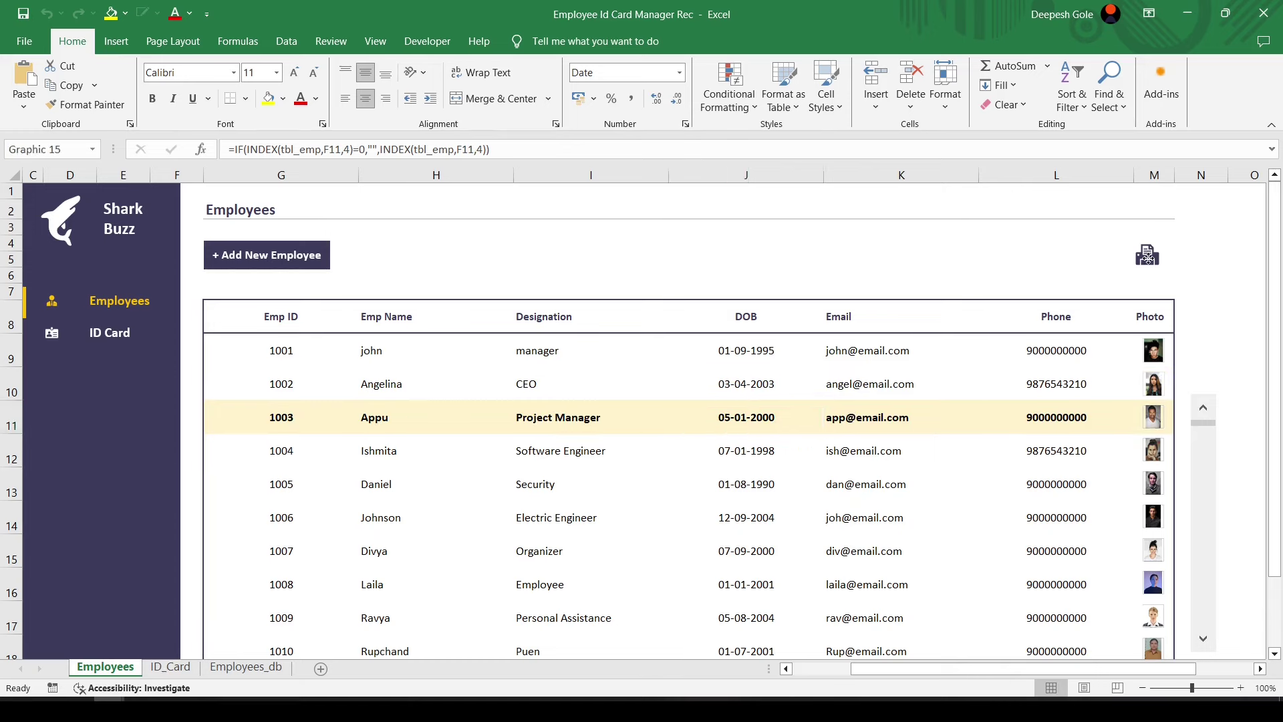
pyautogui.rightClick(1149, 260)
pyautogui.moveTo(1003, 425)
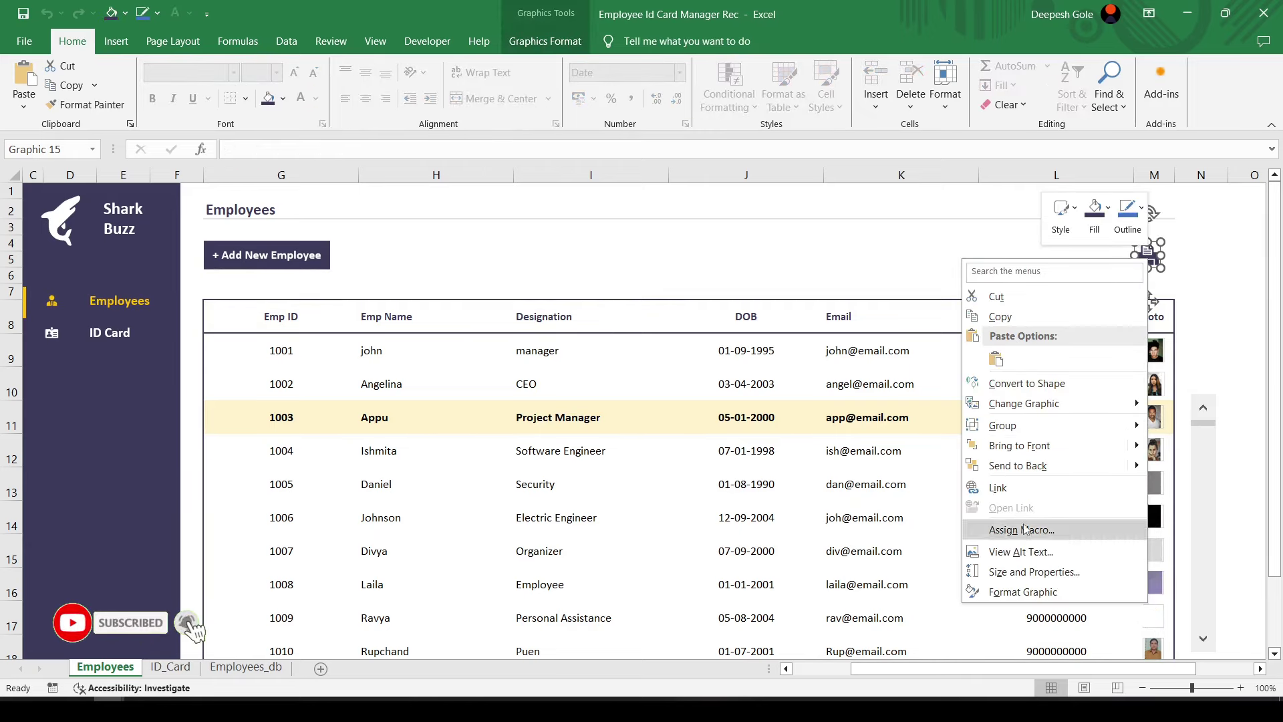
pyautogui.click(1021, 529)
pyautogui.click(871, 476)
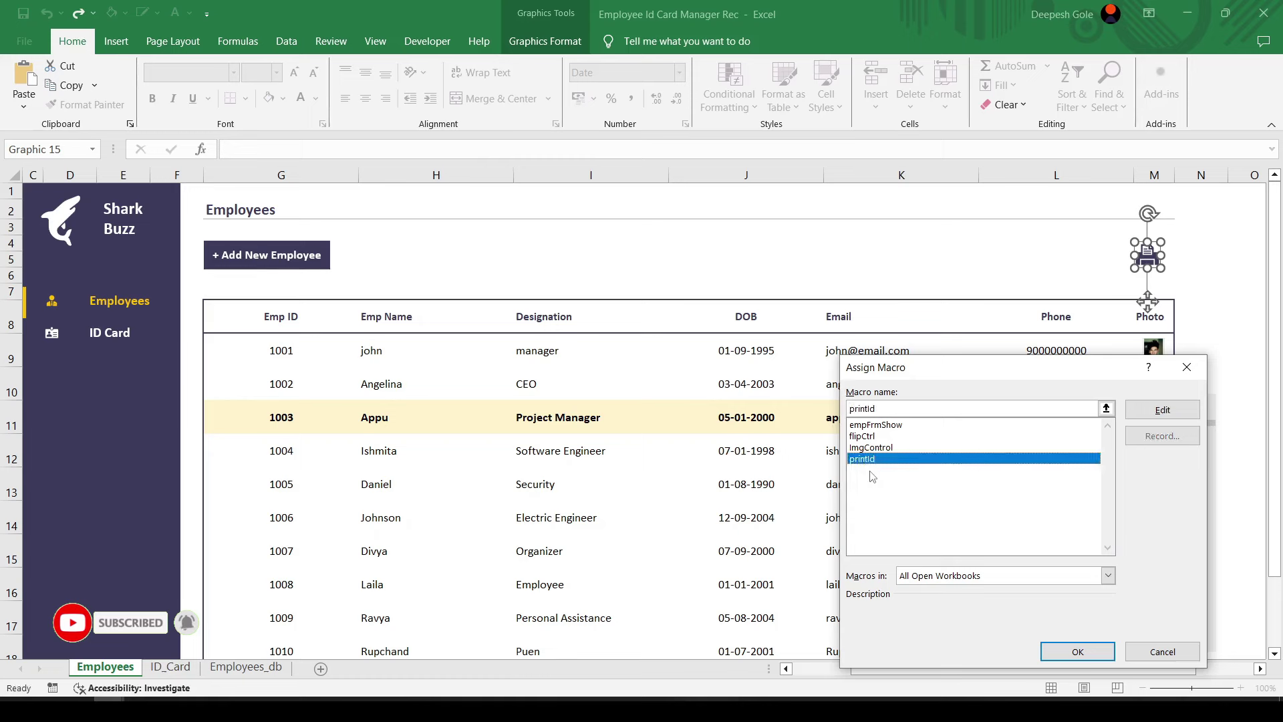
pyautogui.click(1085, 659)
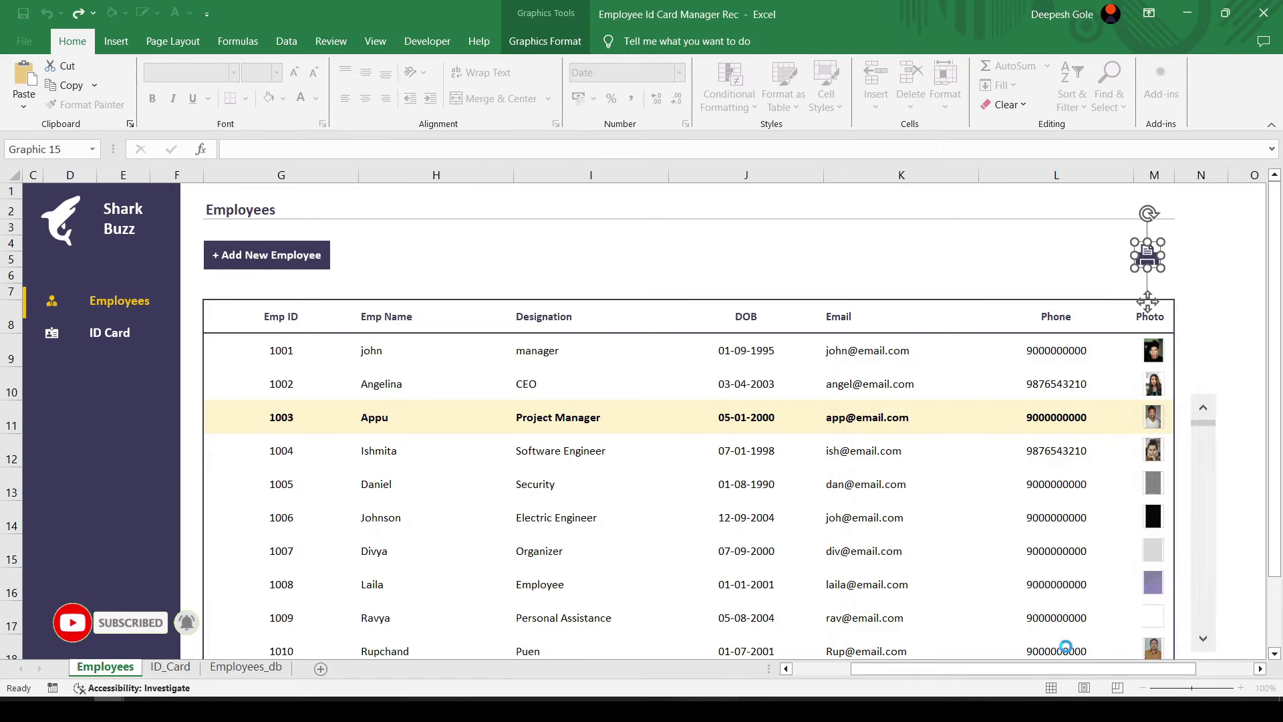
pyautogui.click(971, 275)
# Preview employee 1003's ID card printout, then close the preview
pyautogui.click(582, 428)
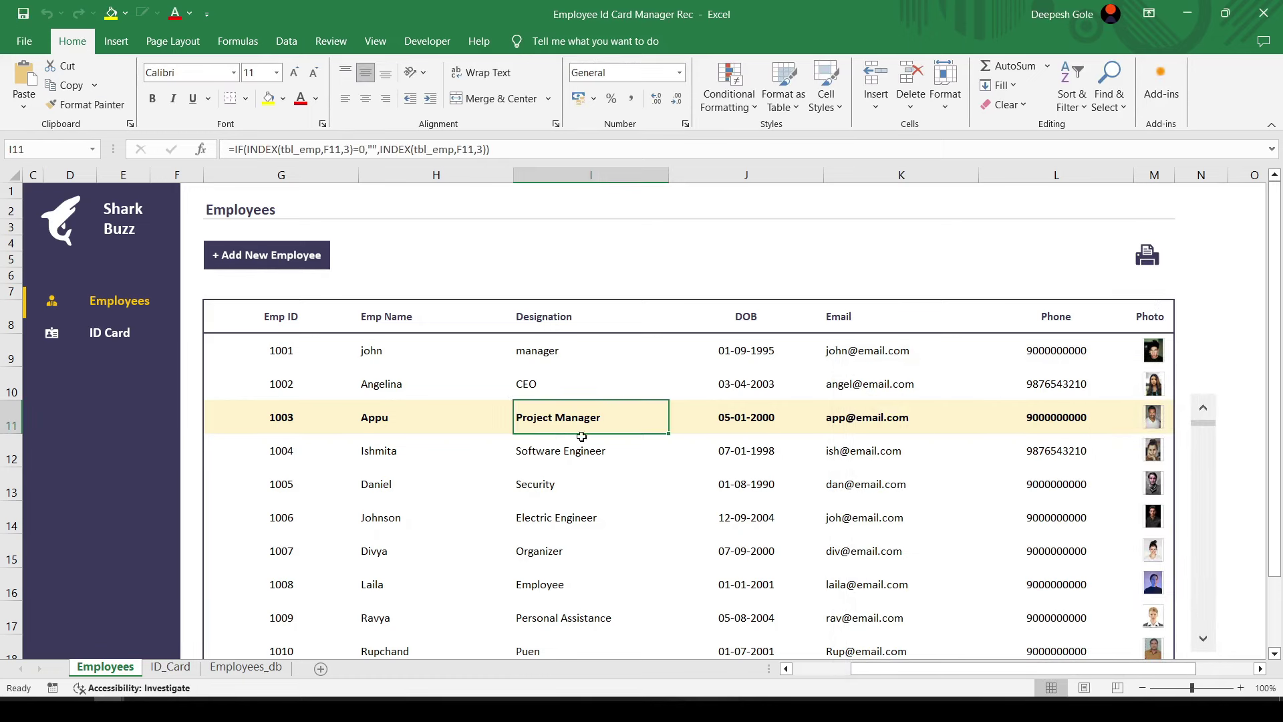
pyautogui.click(1147, 256)
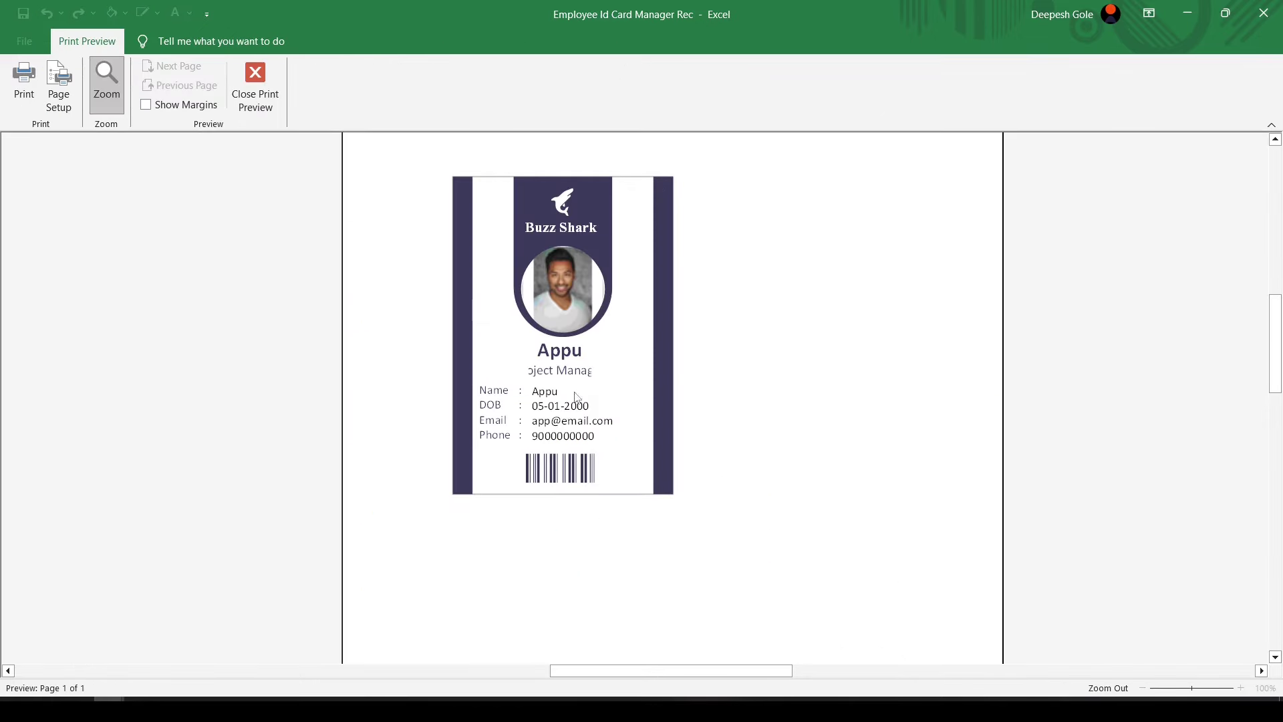
pyautogui.click(255, 84)
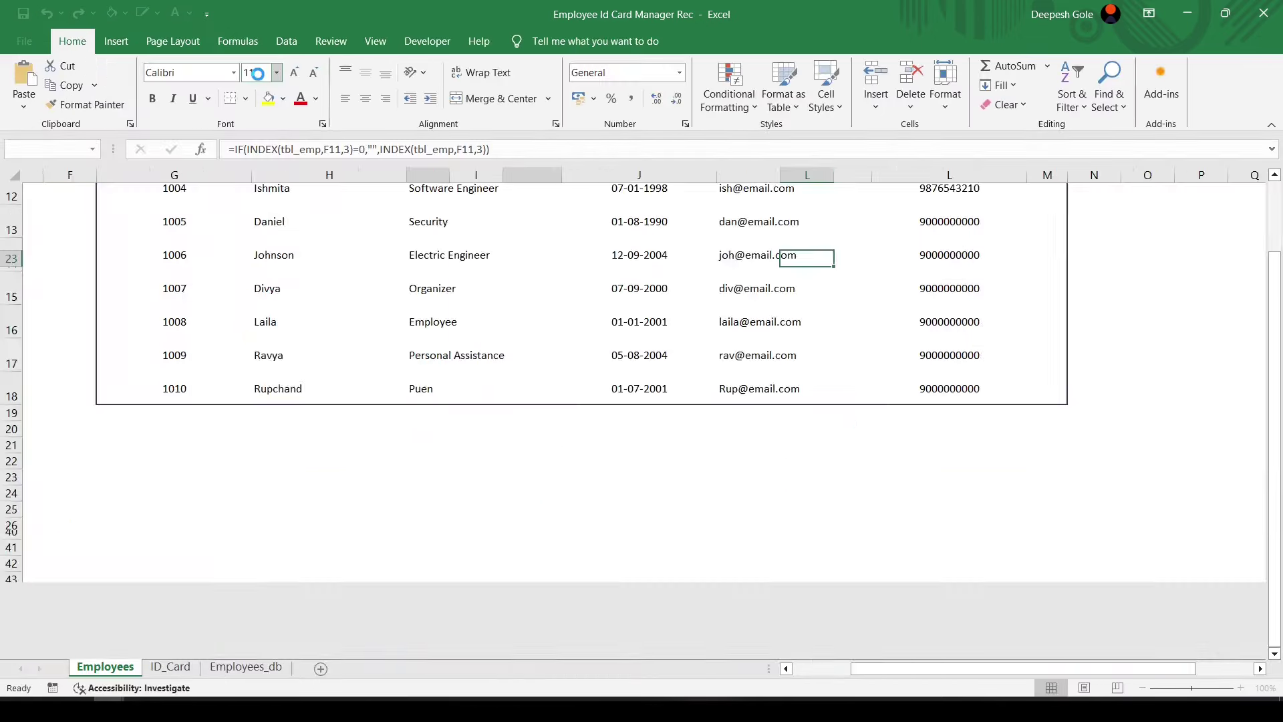